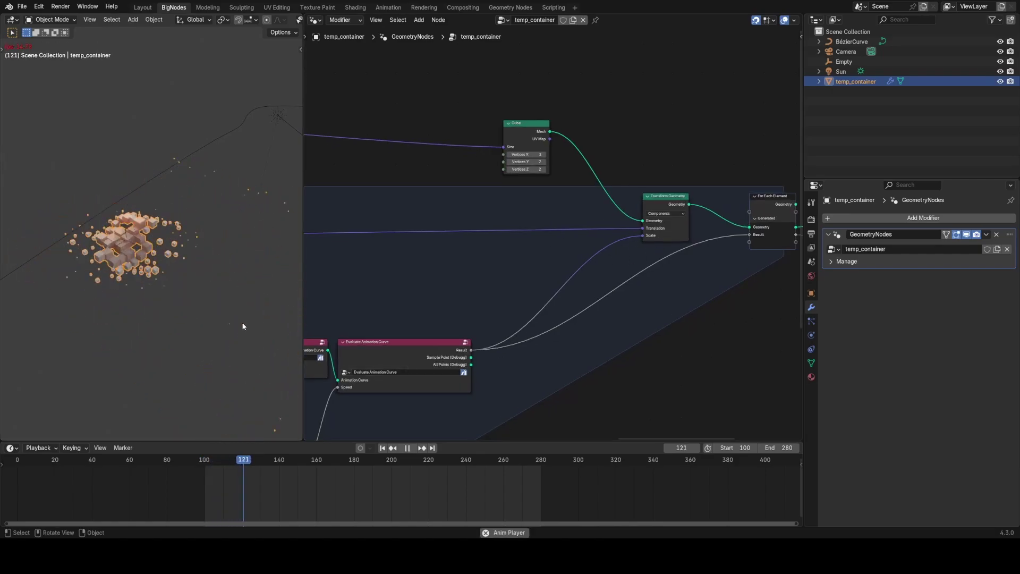
Examine how the Input, Extend, Repeat and Evaluate Animation Curve nodes are chained in the existing node tree.
middle_click_drag(381, 299, 545, 246)
scroll(569, 246, "down", 2)
middle_click_drag(562, 286, 662, 265)
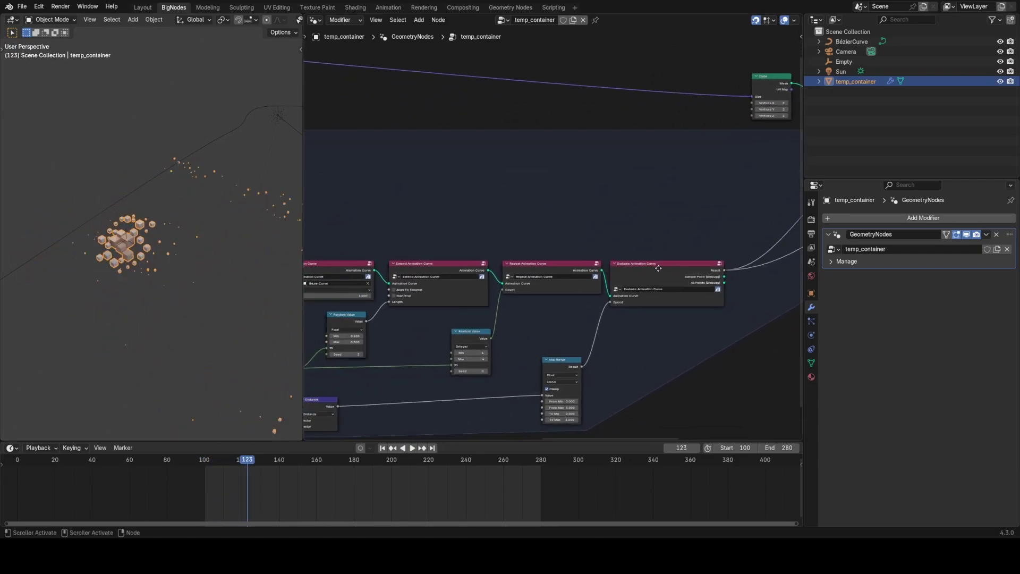
middle_click_drag(470, 238, 593, 287)
scroll(615, 253, "up", 5)
scroll(593, 288, "down", 6)
middle_click_drag(774, 283, 671, 300)
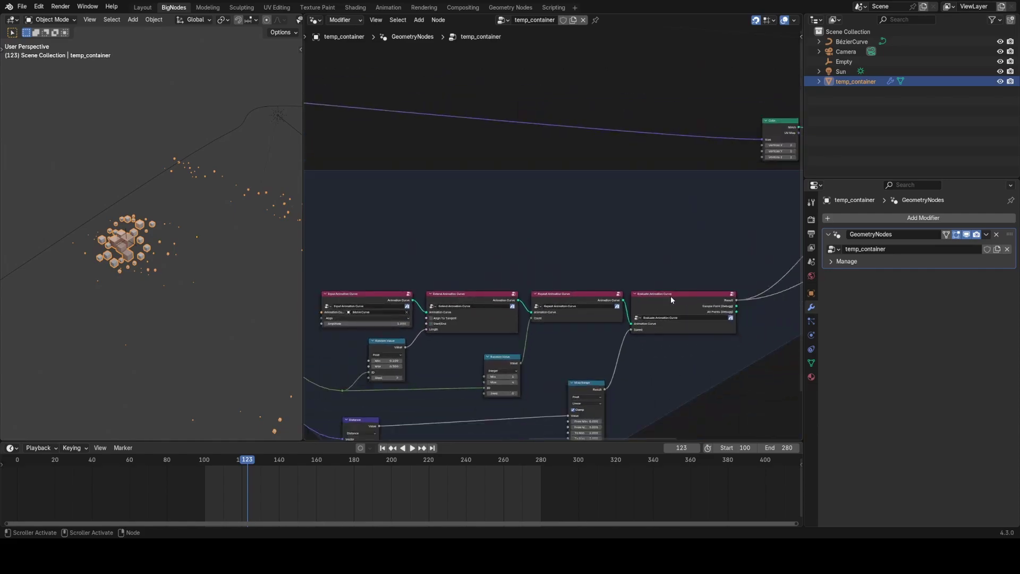
scroll(525, 305, "up", 3)
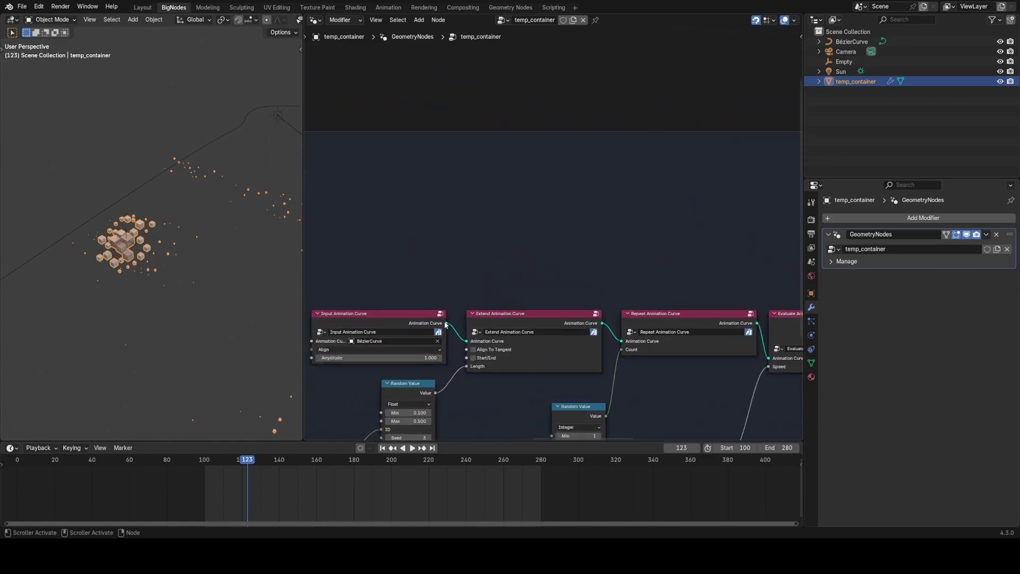
scroll(512, 291, "down", 2)
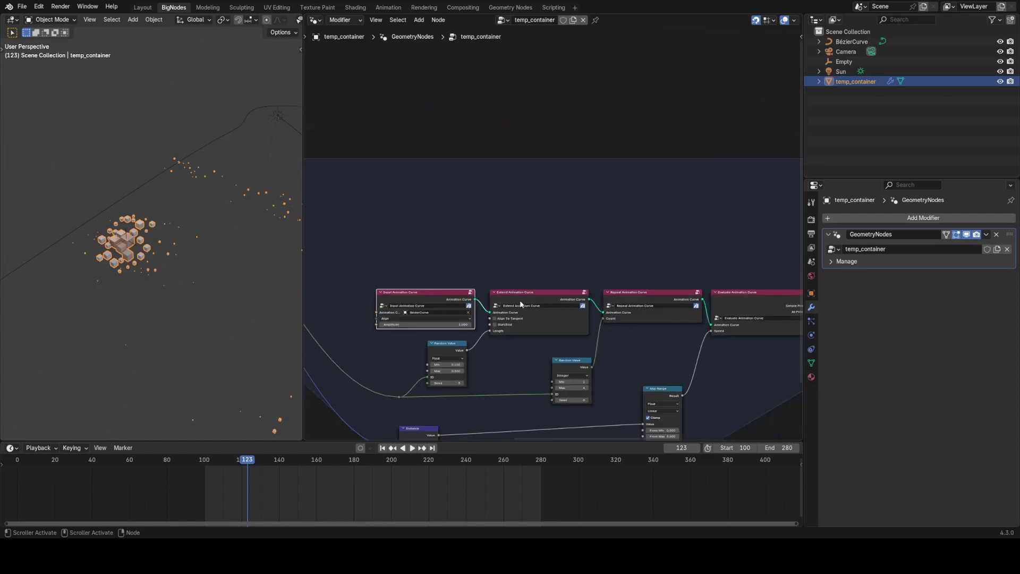
scroll(558, 232, "up", 3)
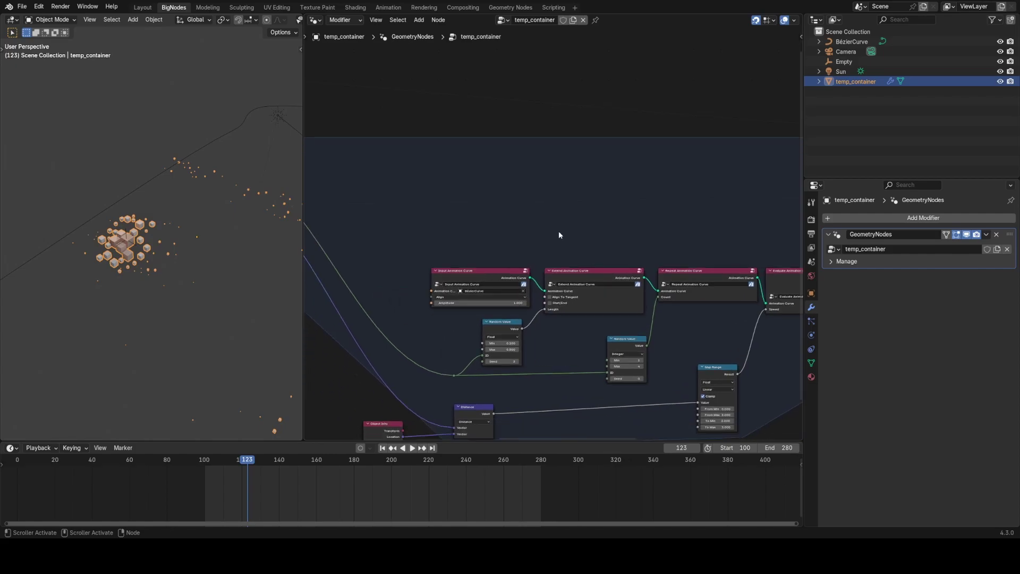
middle_click_drag(537, 285, 451, 306)
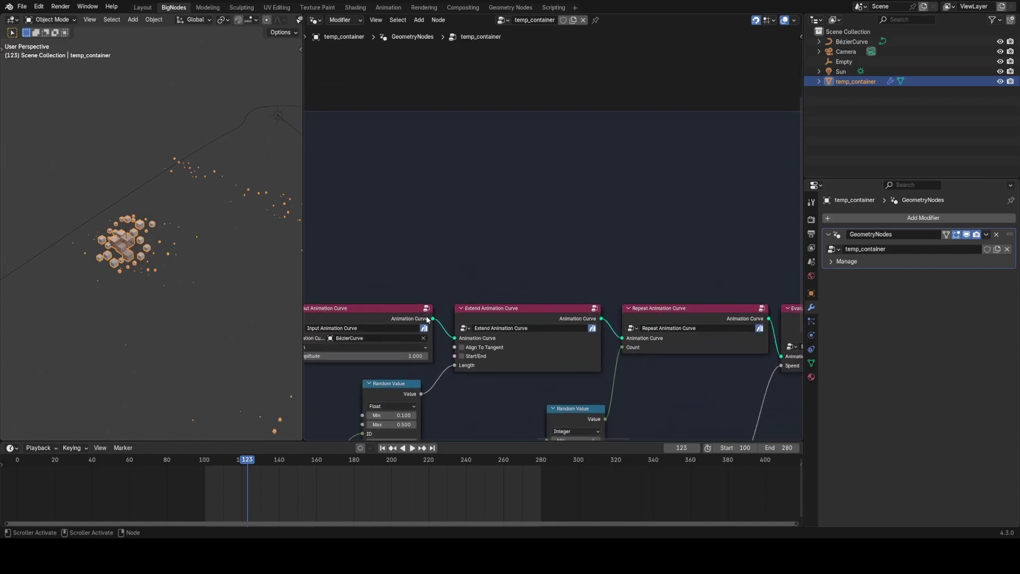
middle_click_drag(364, 335, 456, 333)
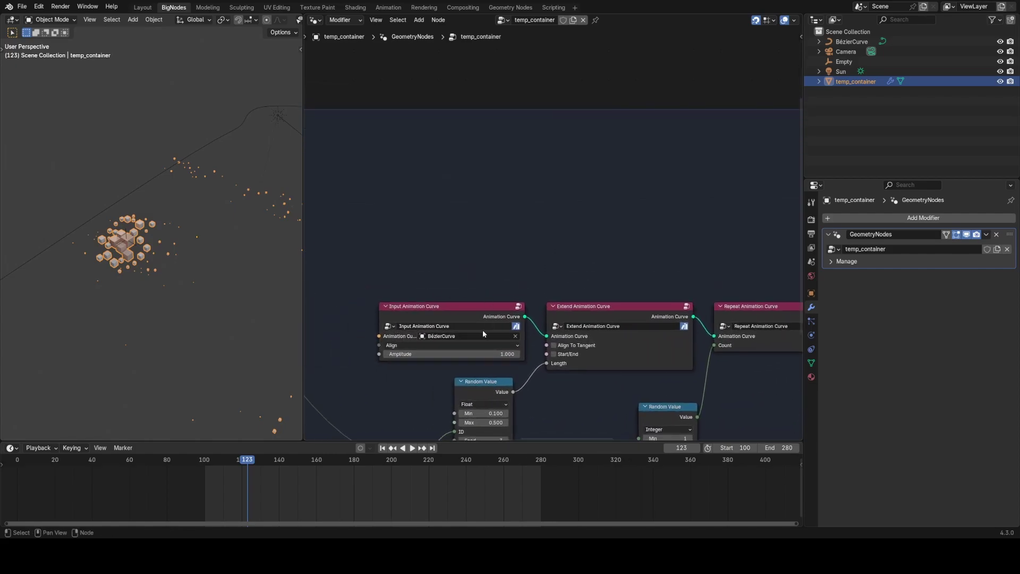
middle_click_drag(574, 301, 514, 313)
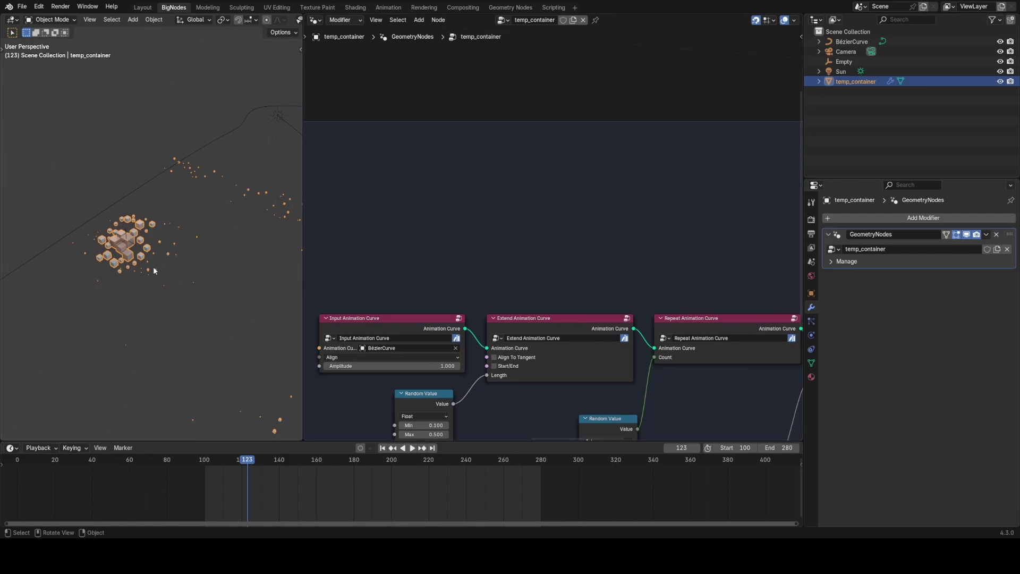
Examine where the Evaluate Animation Curve result goes and how the Random Value, Distance and Map Range nodes drive the chain.
middle_click_drag(701, 298, 536, 300)
middle_click_drag(614, 280, 496, 281)
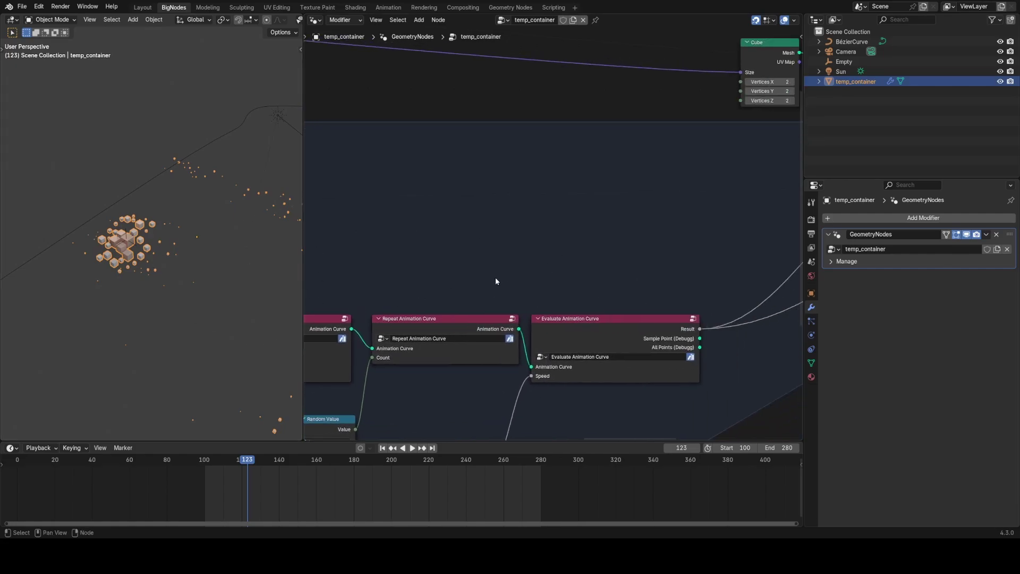
middle_click_drag(561, 263, 494, 301)
scroll(542, 295, "down", 2)
middle_click_drag(631, 288, 556, 296)
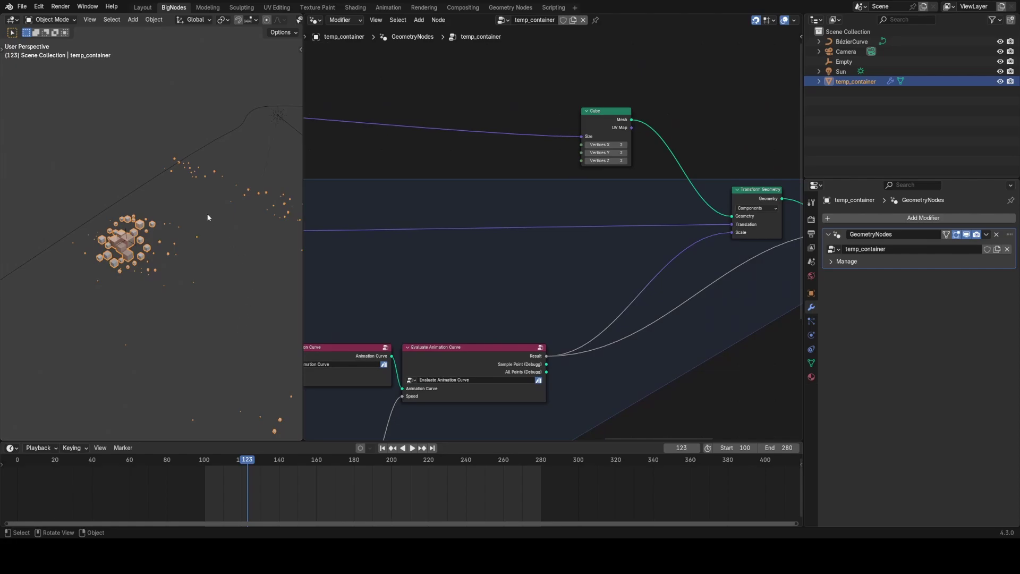
middle_click_drag(427, 282, 538, 231)
scroll(537, 231, "down", 2)
middle_click_drag(479, 248, 649, 231)
middle_click_drag(463, 336, 518, 315)
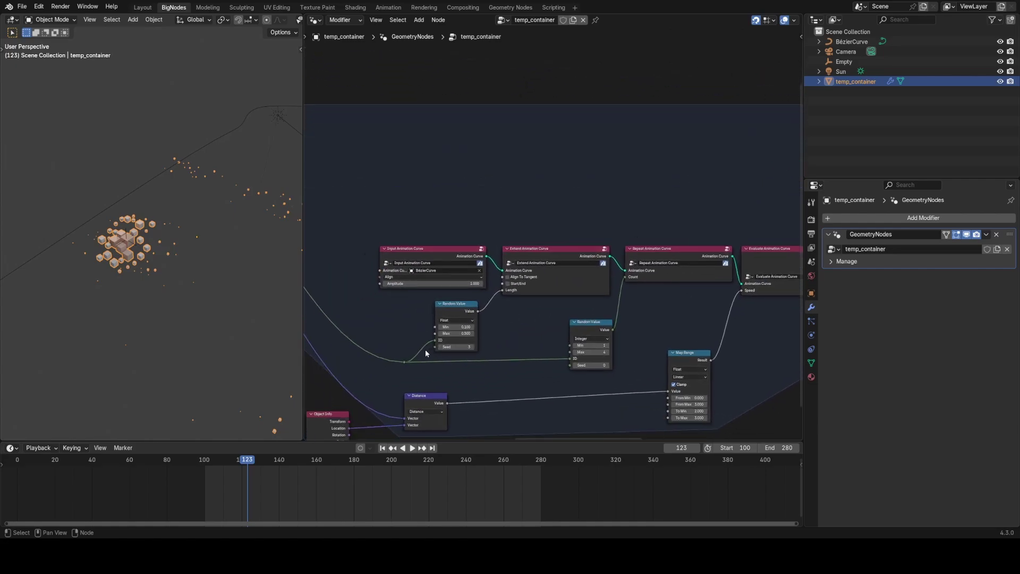
left_click(611, 364)
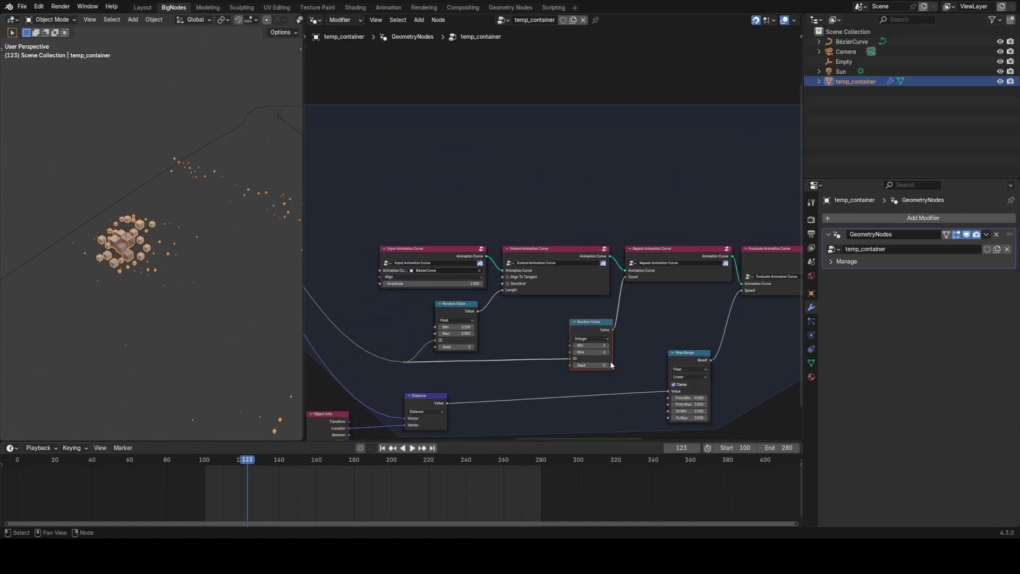
left_click(525, 318)
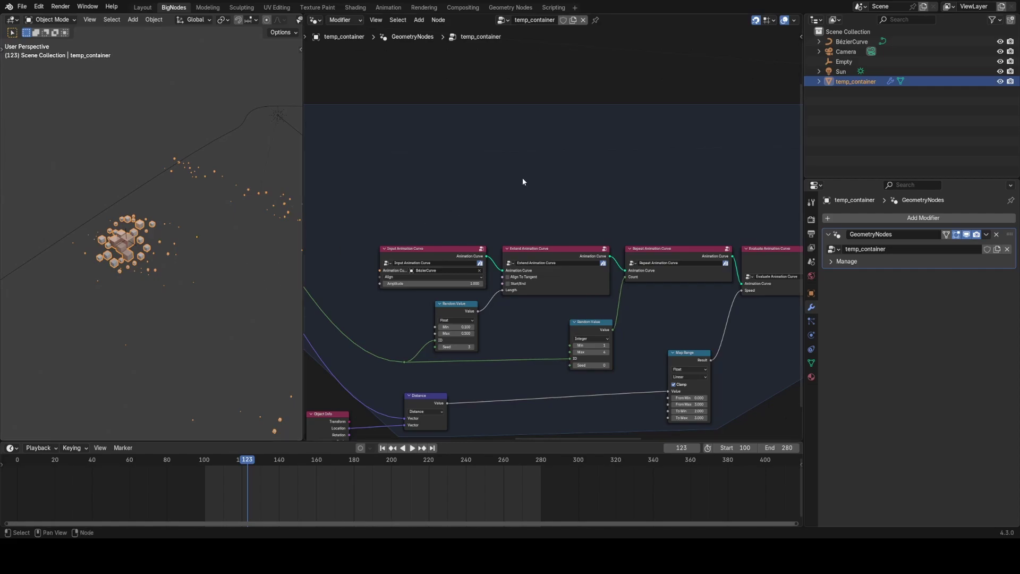
Start a new file without saving MotionGraphicsTest.blend and switch to the Geometry Nodes workspace.
left_click(22, 7)
mouse_move(119, 18)
left_click(183, 17)
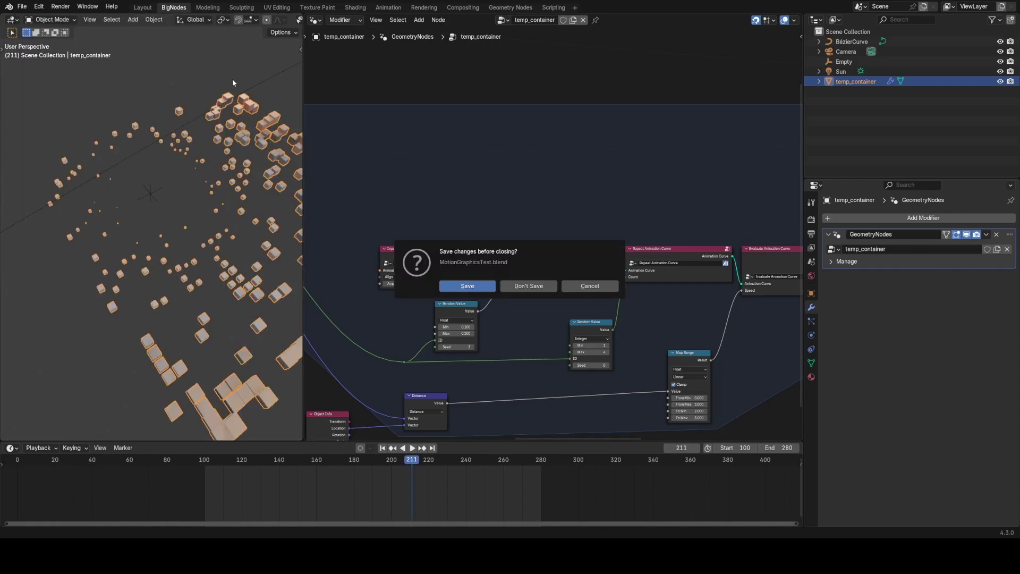
left_click(537, 283)
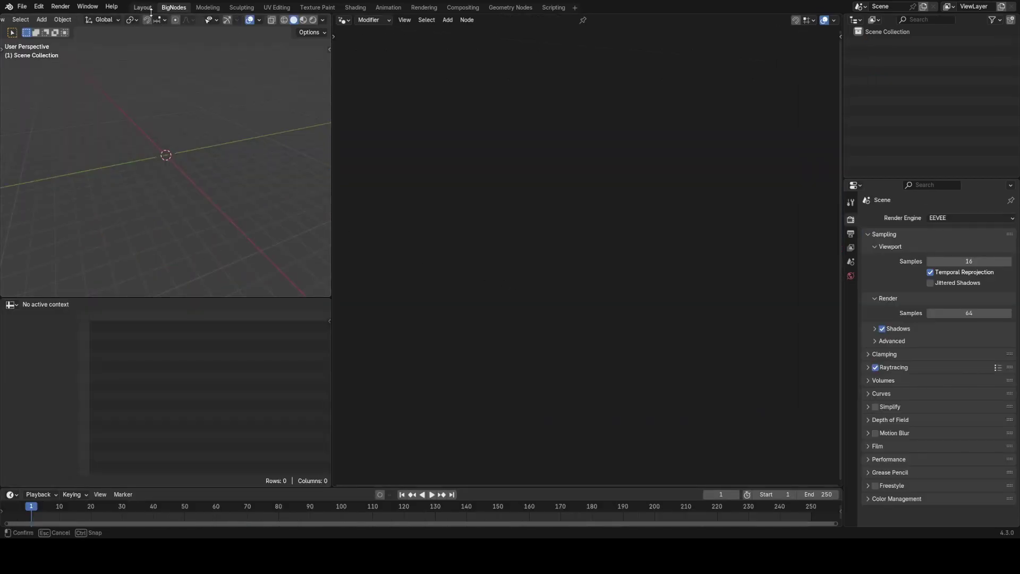
left_click(509, 8)
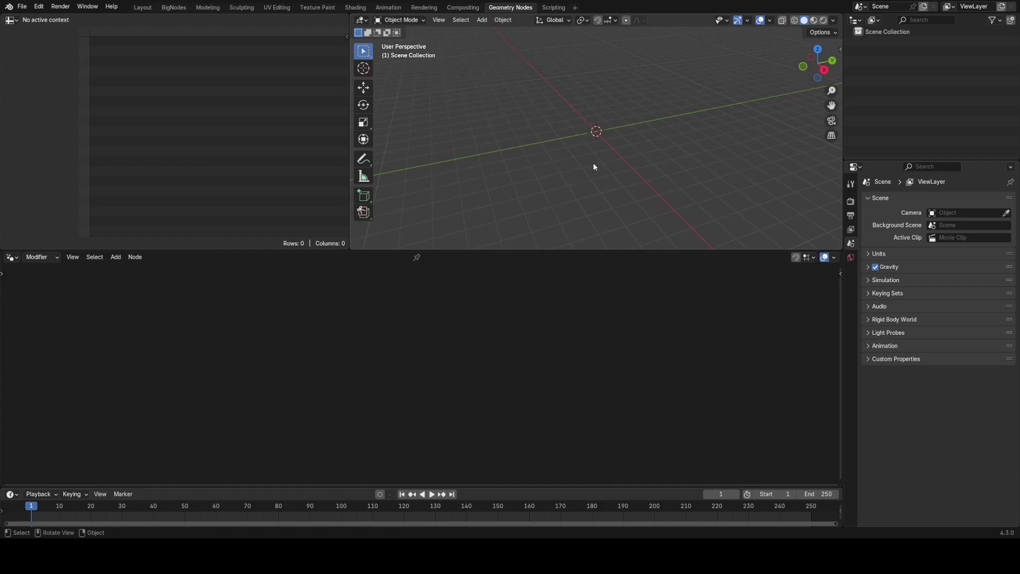
Add a plane mesh to the empty scene and create a new geometry node tree on it.
key("shift+a")
mouse_move(596, 142)
left_click(668, 141)
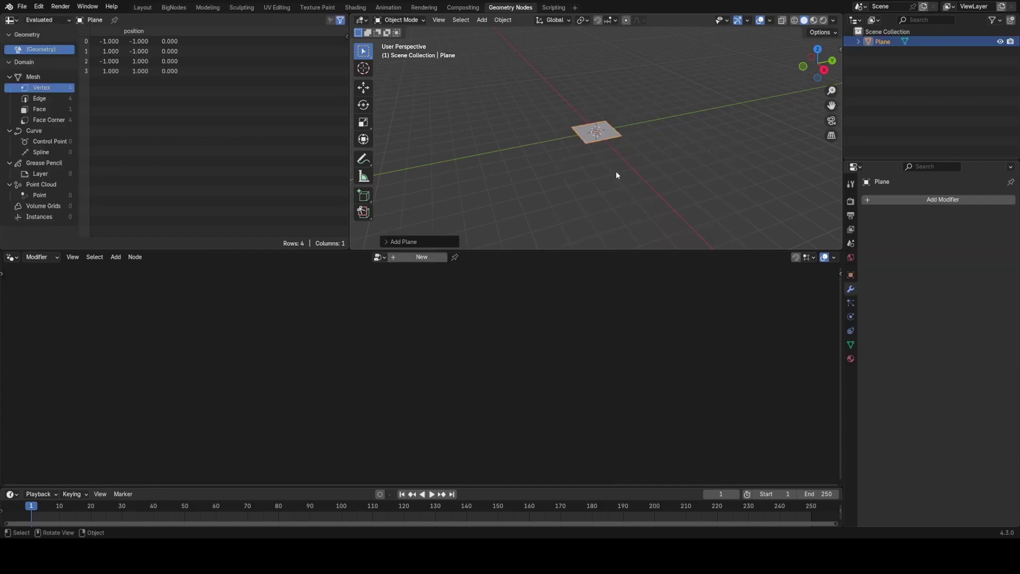
left_click(420, 257)
Replace the Group Input node with a Grid node and connect its Mesh to the Group Output's Geometry.
left_click_drag(228, 317, 305, 429)
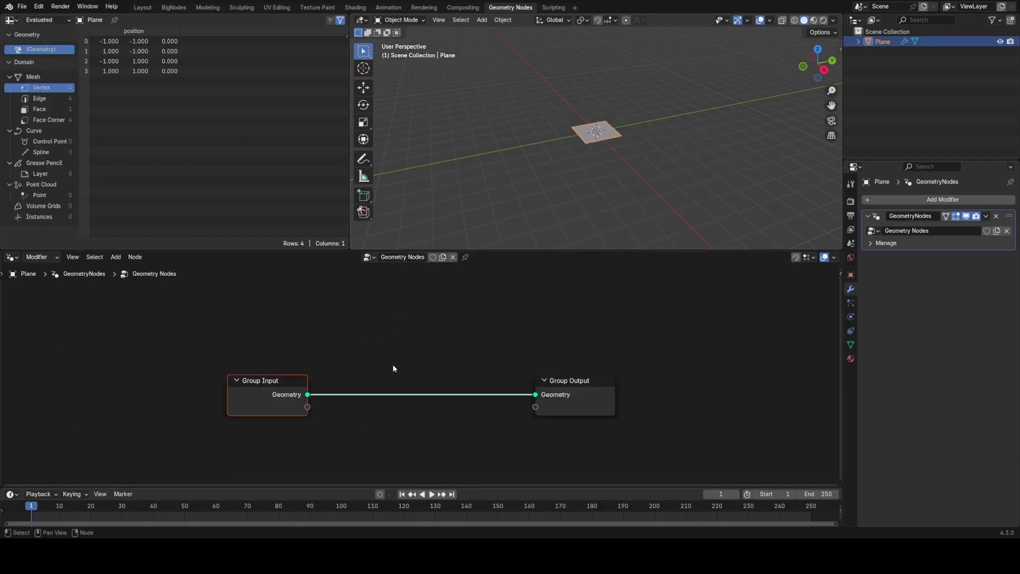
middle_click_drag(289, 359, 431, 337)
key("Delete")
key("shift+a")
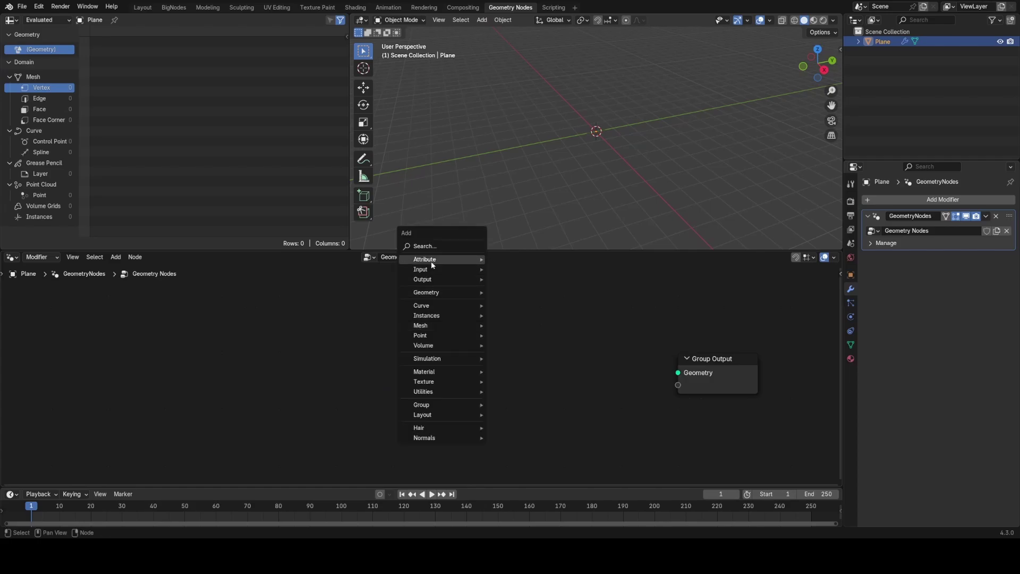
type("grid")
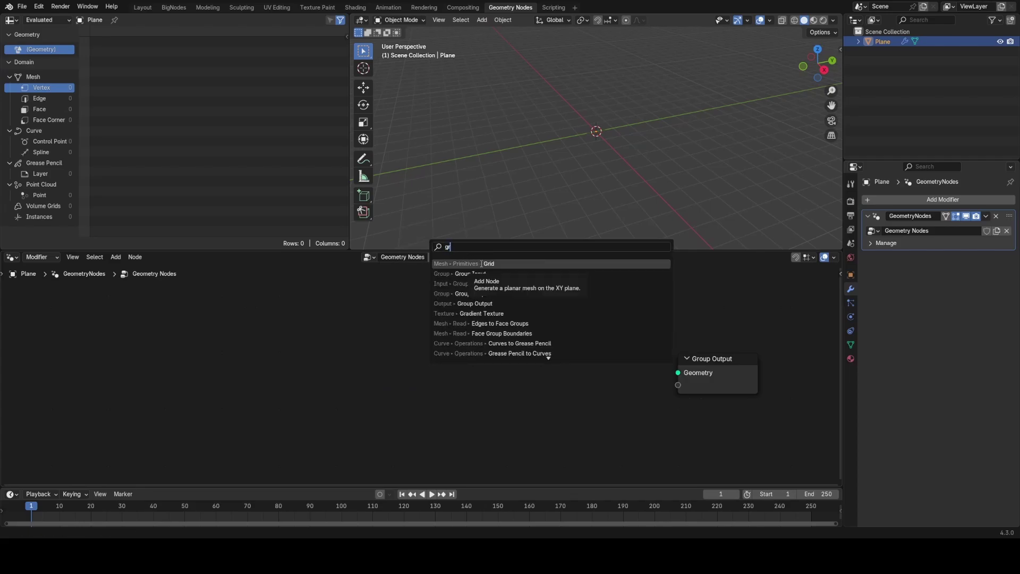
left_click(467, 264)
left_click(353, 340)
left_click_drag(392, 346, 678, 373)
Turn on the wireframe overlay in the 3D viewport.
scroll(598, 158, "up", 6)
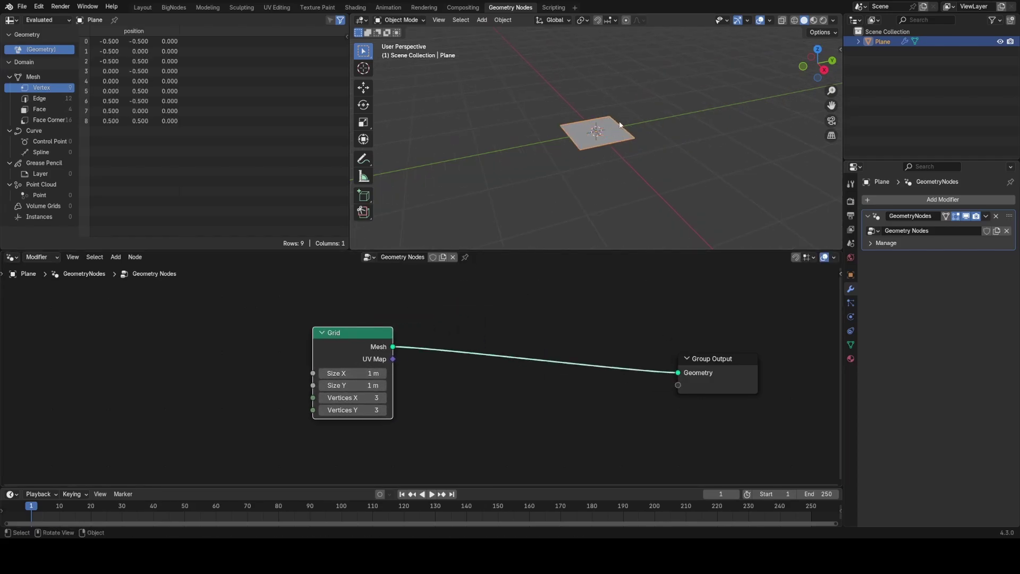
scroll(610, 172, "up", 4)
middle_click_drag(618, 125, 634, 148)
left_click(769, 20)
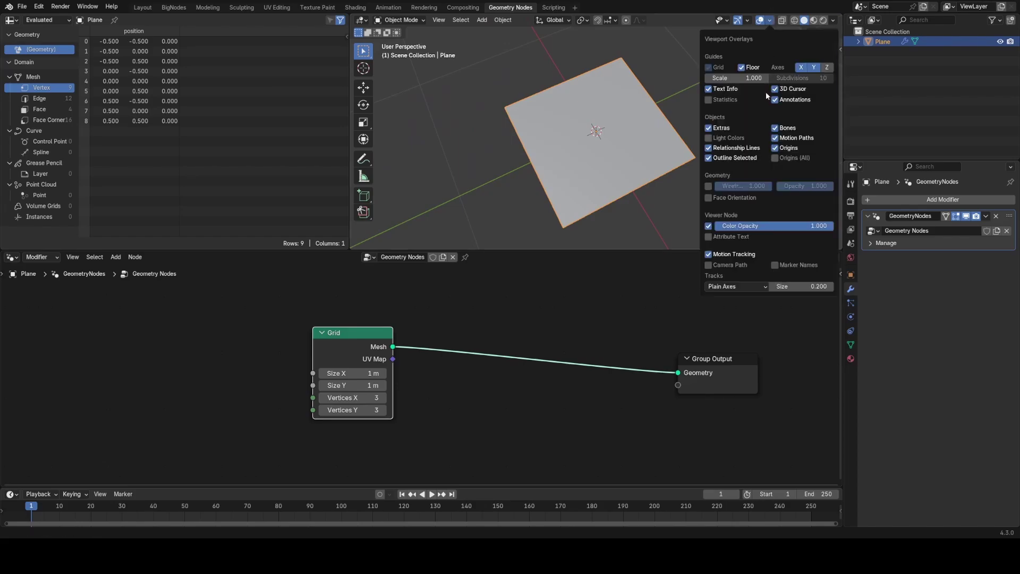
left_click(708, 186)
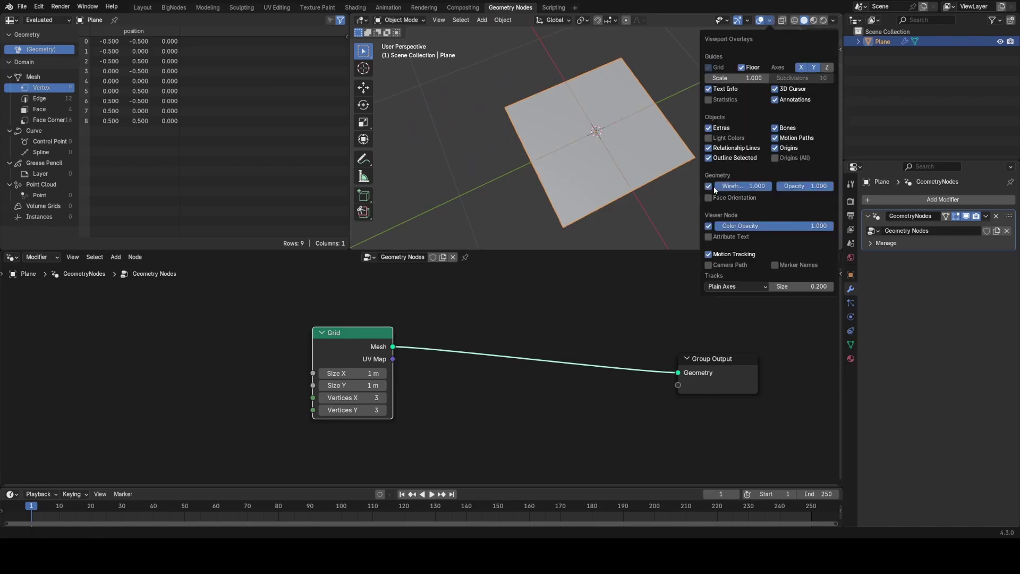
Set the Grid node's Vertices X and Vertices Y to 16 and move the node farther from the Group Output.
left_click(365, 397)
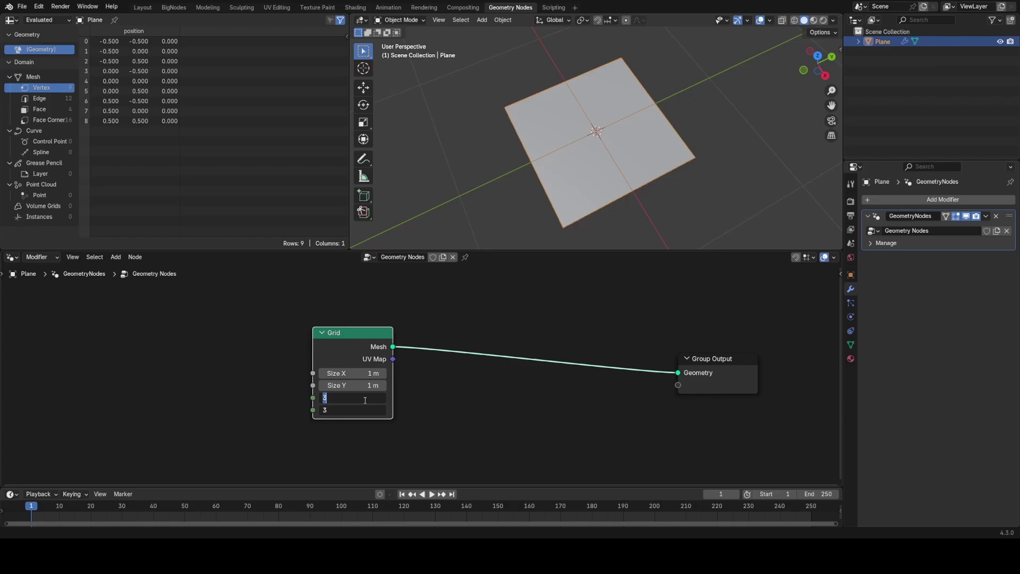
key("Return")
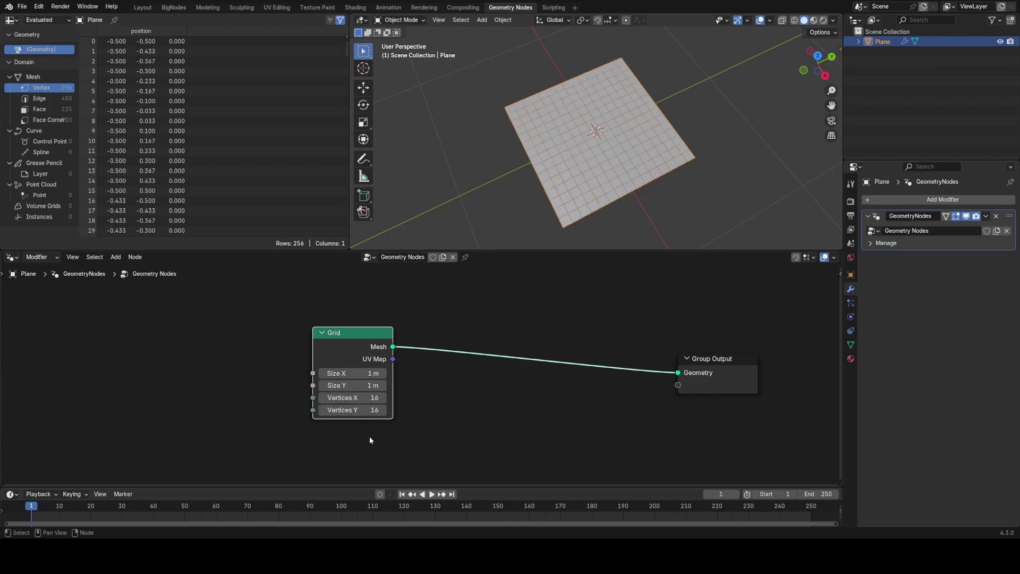
left_click_drag(339, 332, 285, 347)
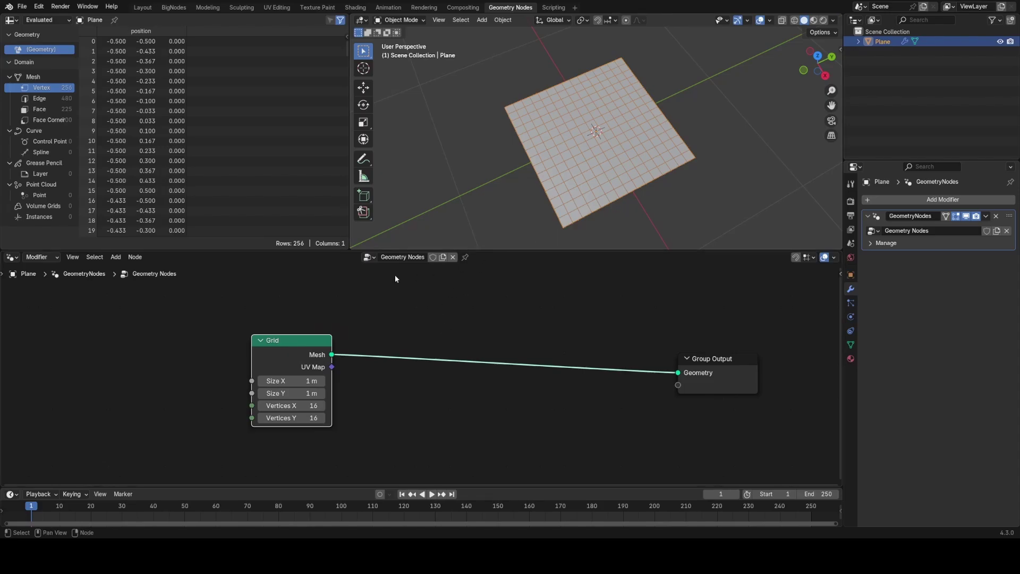
Add a For Each Element zone, feed the Grid mesh into its Geometry and link its generated Geometry to the Group Output.
key("Home")
key("shift+a")
left_click(358, 323)
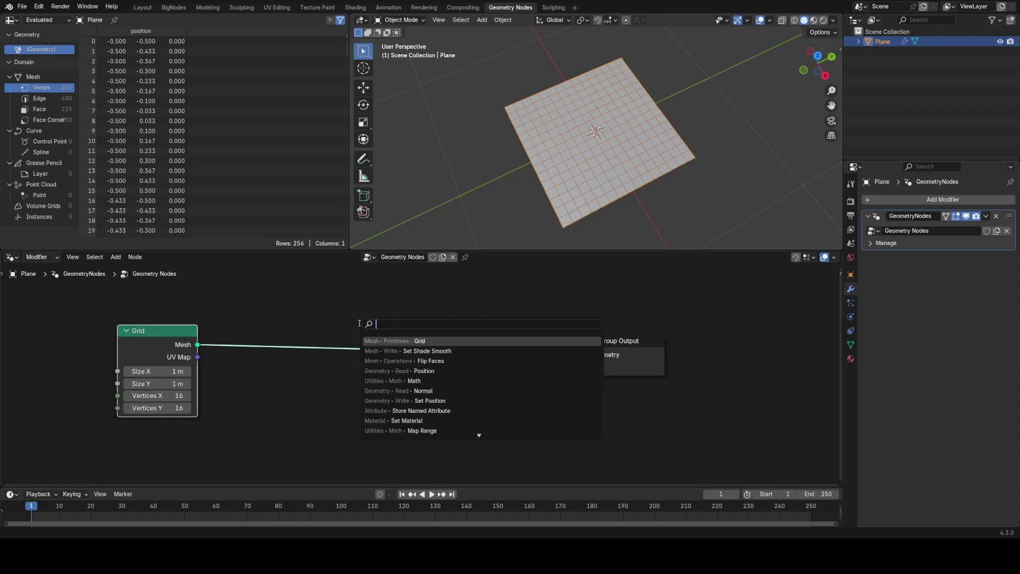
type("for")
key("Return")
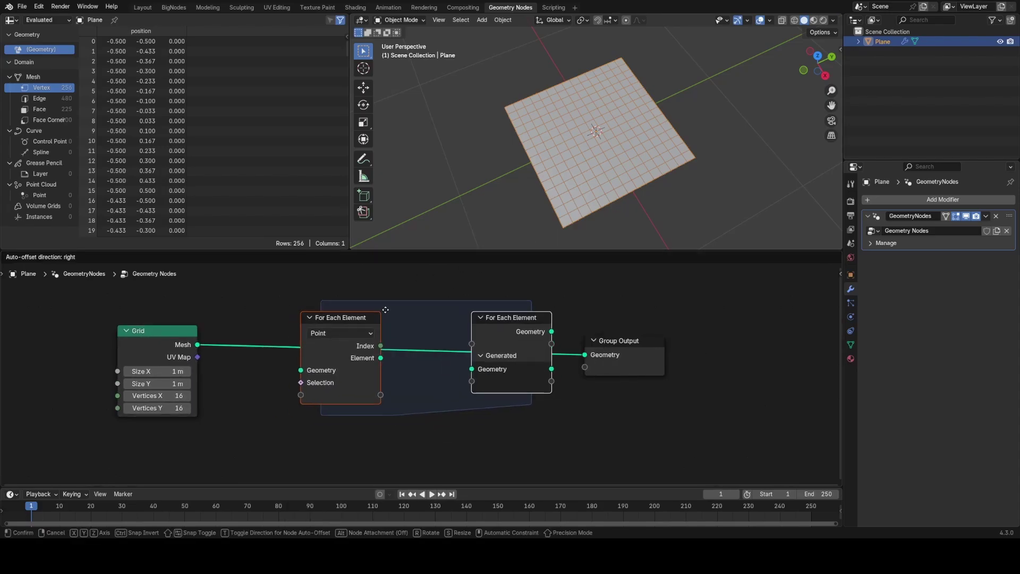
left_click(294, 345)
left_click_drag(197, 391, 284, 340)
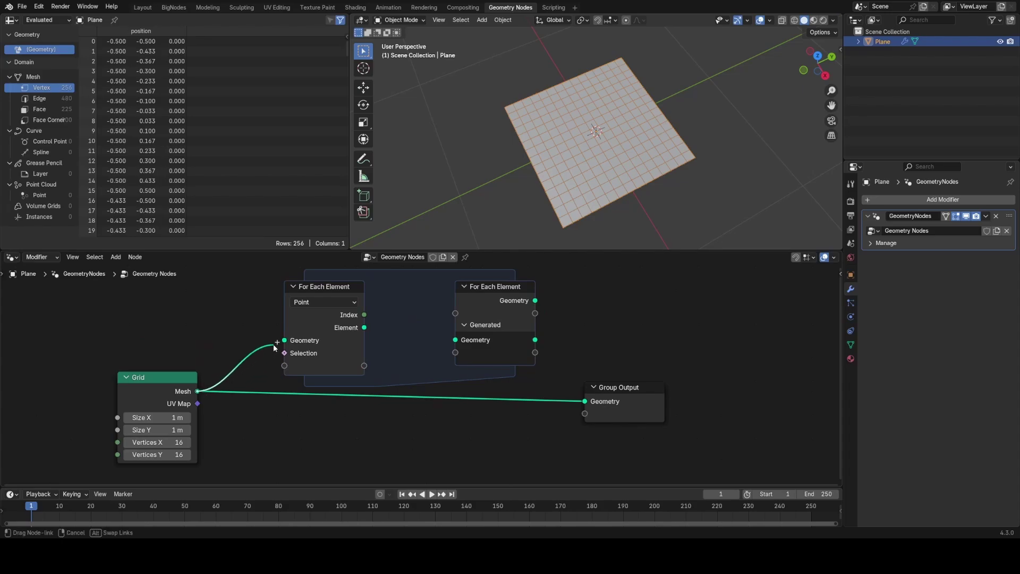
left_click_drag(534, 340, 586, 402)
Widen the For Each Element zone by moving its output node and the Group Output farther from its input node.
middle_click_drag(557, 376, 449, 376)
scroll(446, 376, "down", 2)
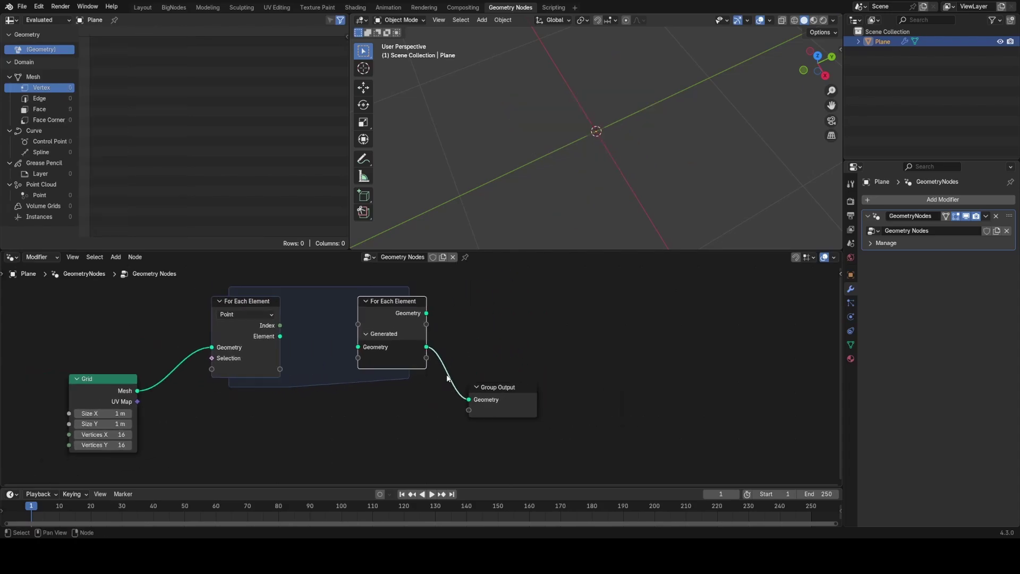
left_click_drag(407, 285, 488, 395)
left_click_drag(417, 369, 630, 370)
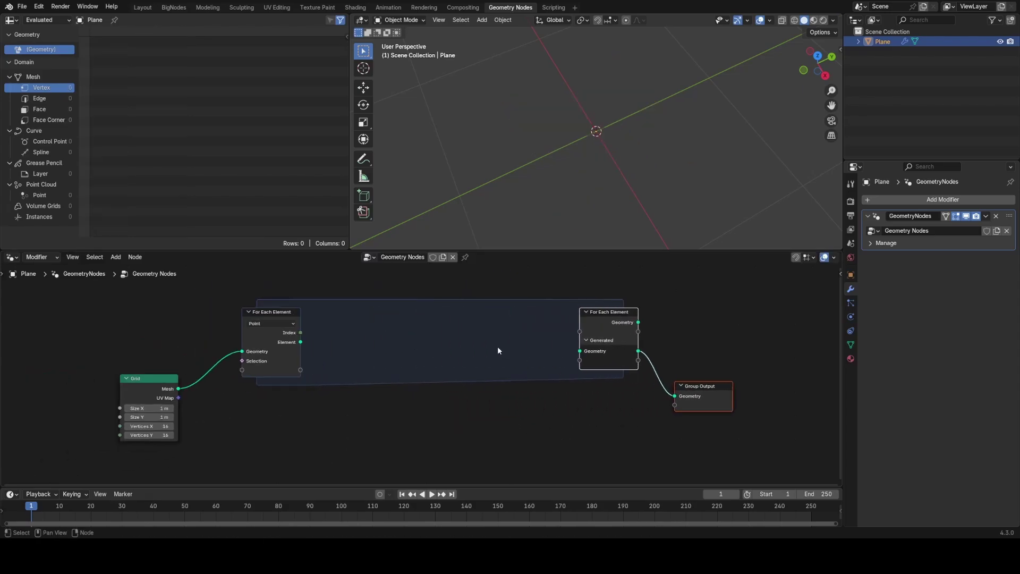
Add a Cube node inside the For Each Element zone and connect its Mesh to the zone's generated Geometry.
scroll(418, 311, "up", 2)
key("shift+a")
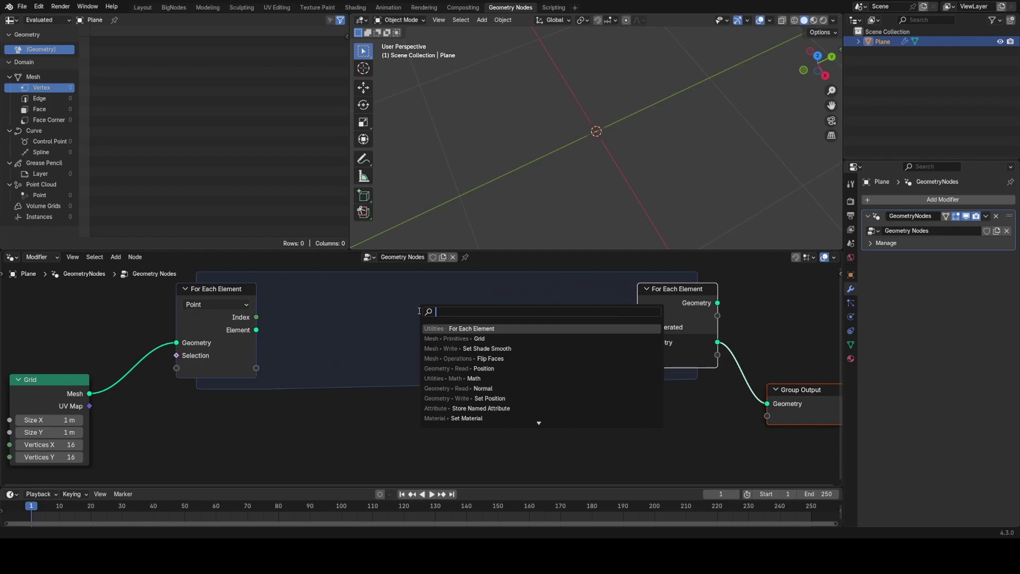
type("cube")
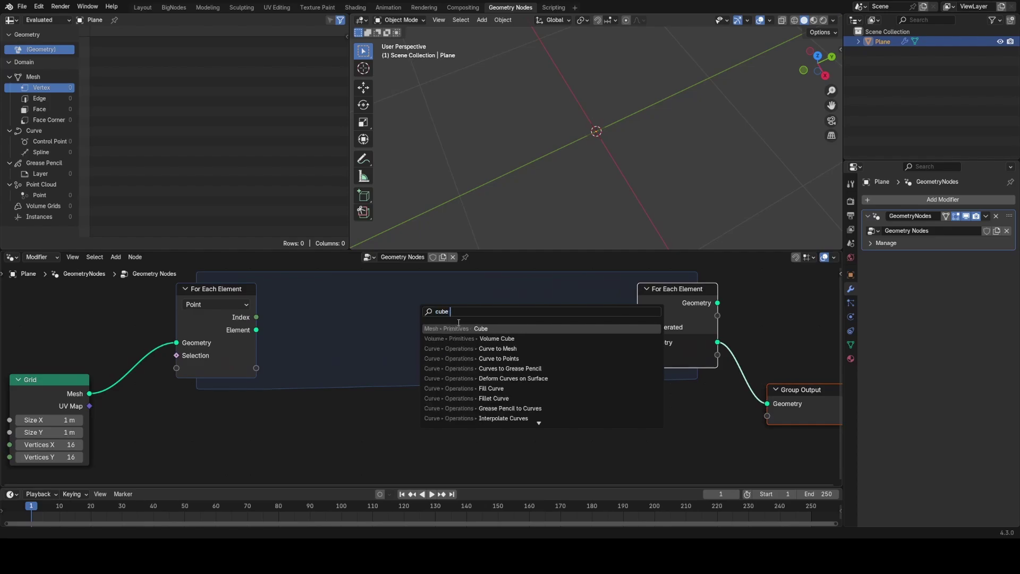
key("Return")
left_click(446, 278)
middle_click_drag(446, 278, 439, 352)
left_click_drag(487, 327, 629, 417)
left_click_drag(449, 330, 426, 401)
middle_click_drag(456, 398, 416, 339)
scroll(419, 367, "down", 3)
scroll(555, 199, "down", 3)
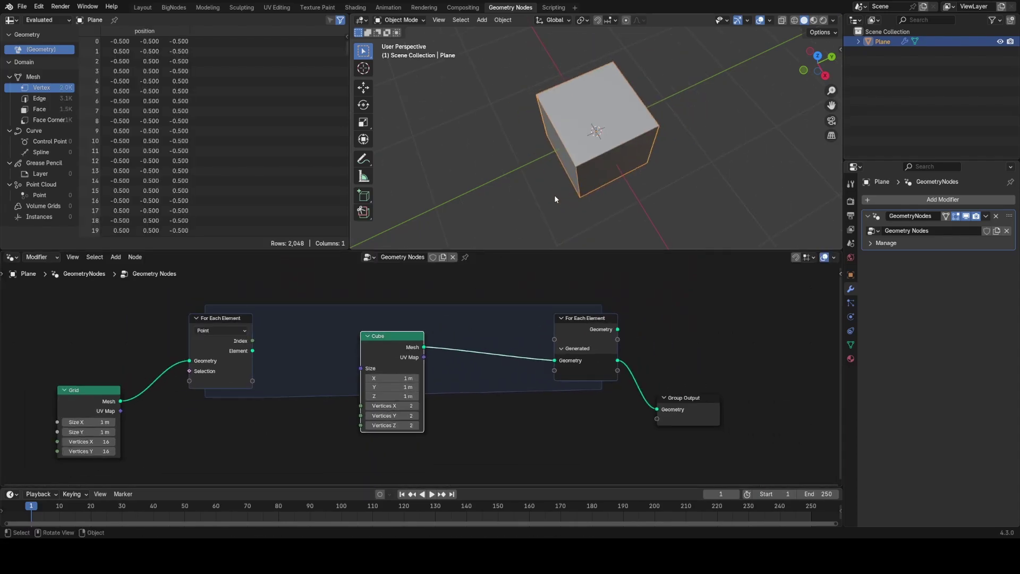
Insert a Transform Geometry node between the Cube's Mesh output and the For Each Element zone's generated Geometry.
scroll(541, 177, "up", 4)
scroll(539, 228, "down", 2)
key("shift+a")
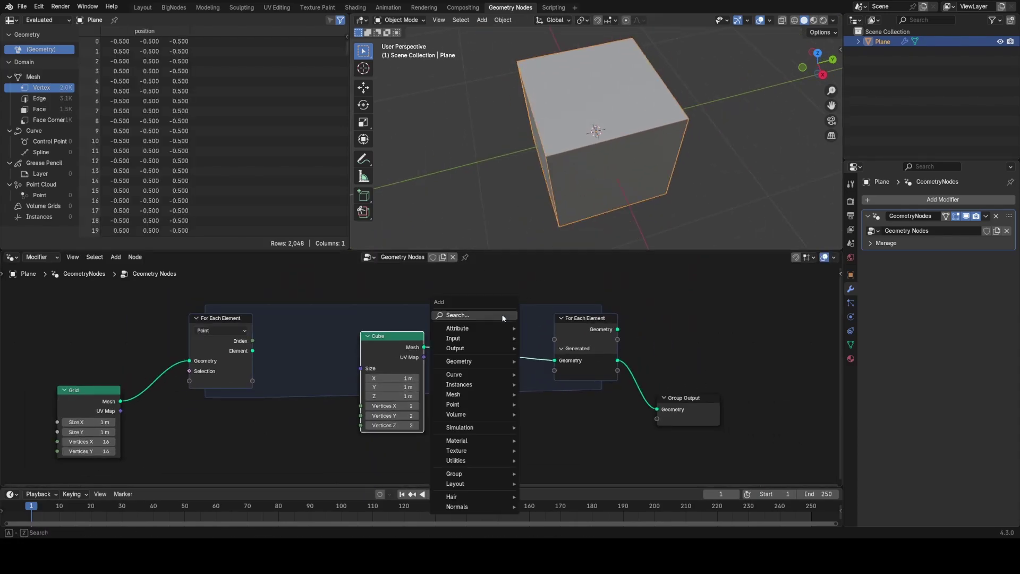
left_click(502, 317)
type("tra")
key("Return")
left_click(457, 333)
Raise the Grid node, add a Position node below it, and connect it as a new input of the For Each Element zone.
middle_click_drag(430, 388, 600, 342)
left_click_drag(255, 345, 246, 285)
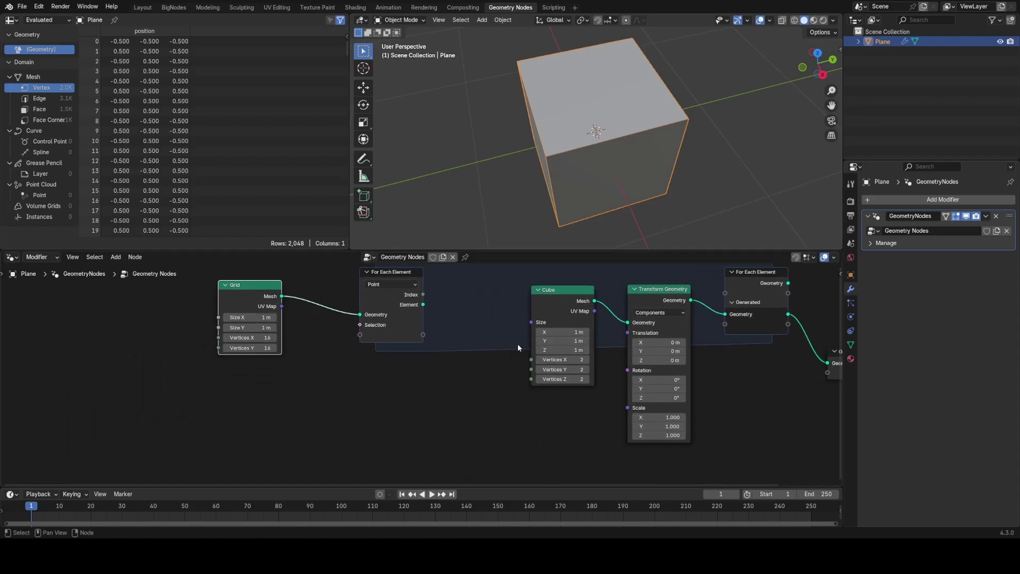
middle_click_drag(519, 348, 467, 377)
middle_click_drag(215, 326, 251, 315)
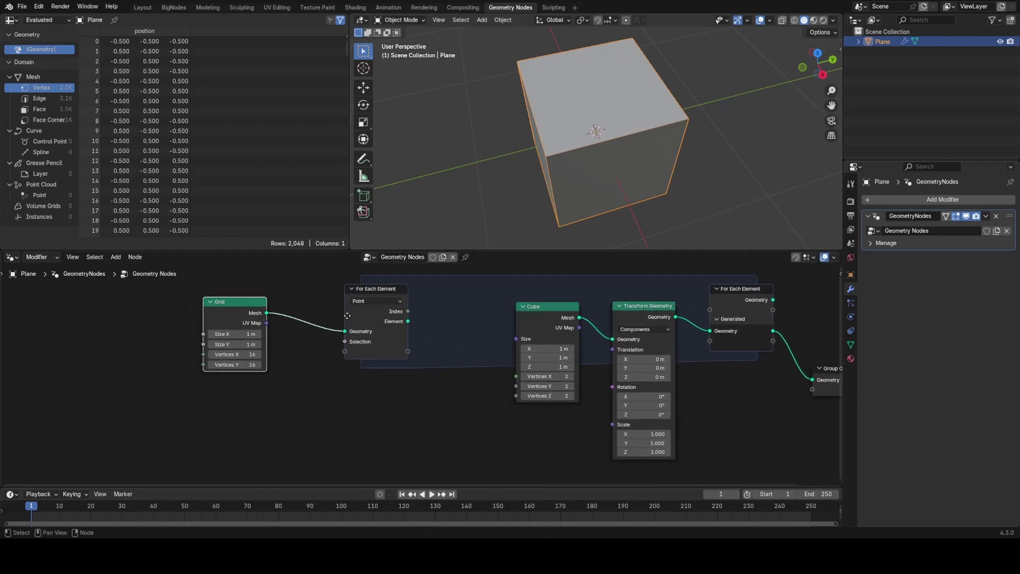
key("shift+a")
left_click(309, 336)
type("po")
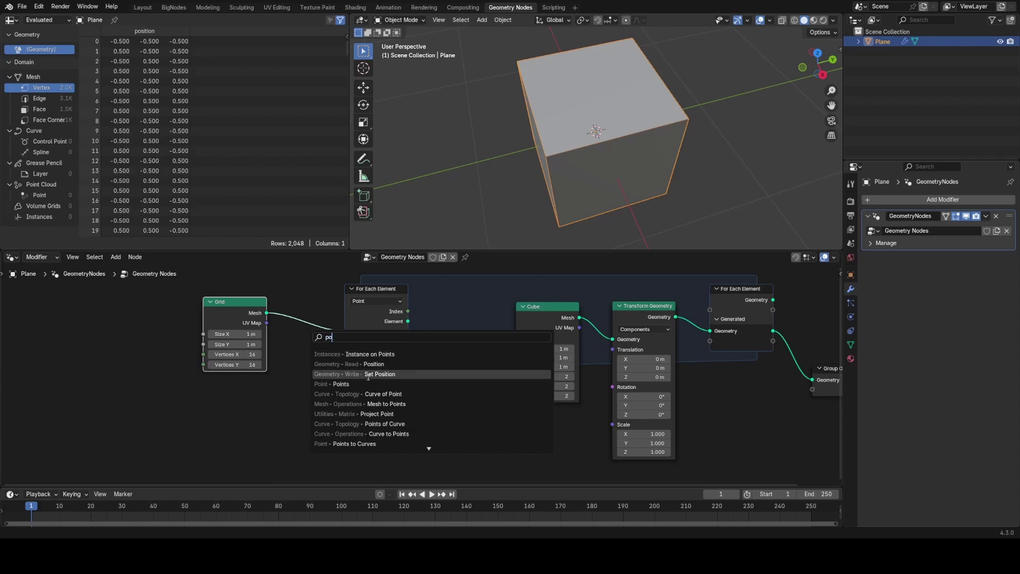
left_click(369, 365)
left_click(197, 381)
left_click_drag(260, 396, 344, 351)
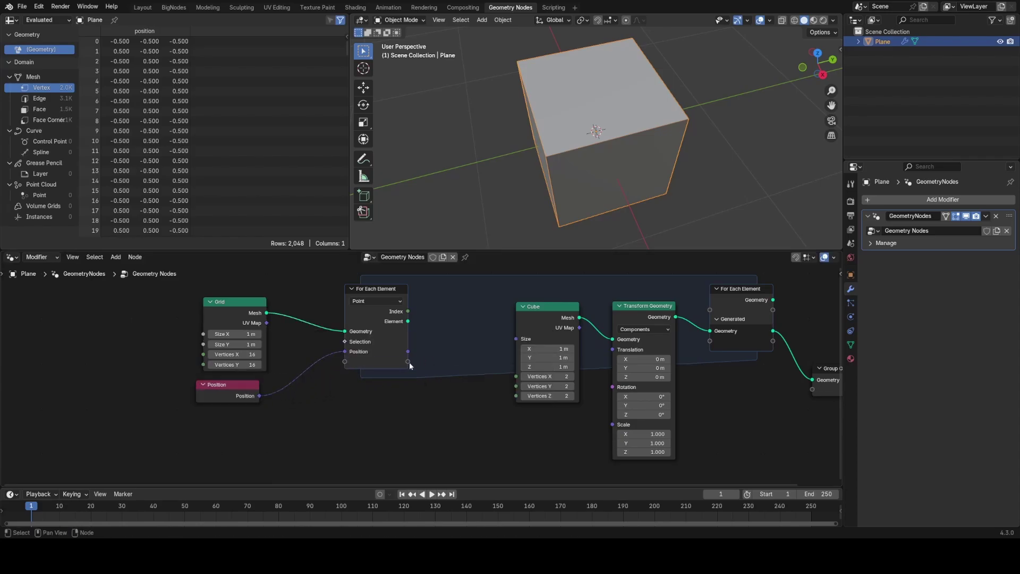
Connect the Position output inside the zone to the Transform Geometry node's Translation and view the resulting cubes.
middle_click_drag(409, 362, 225, 353)
left_click_drag(211, 348, 416, 346)
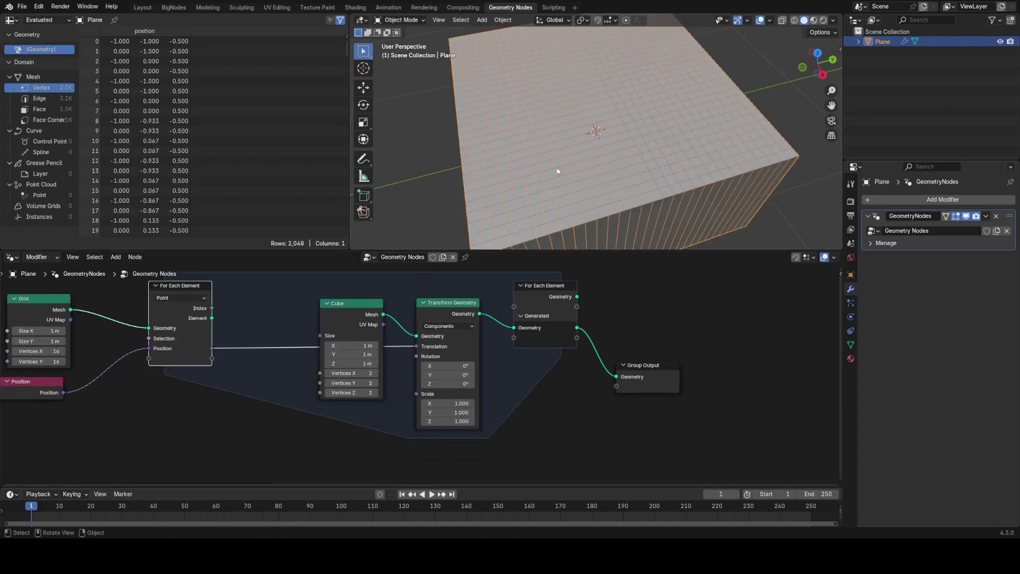
middle_click_drag(557, 171, 586, 185)
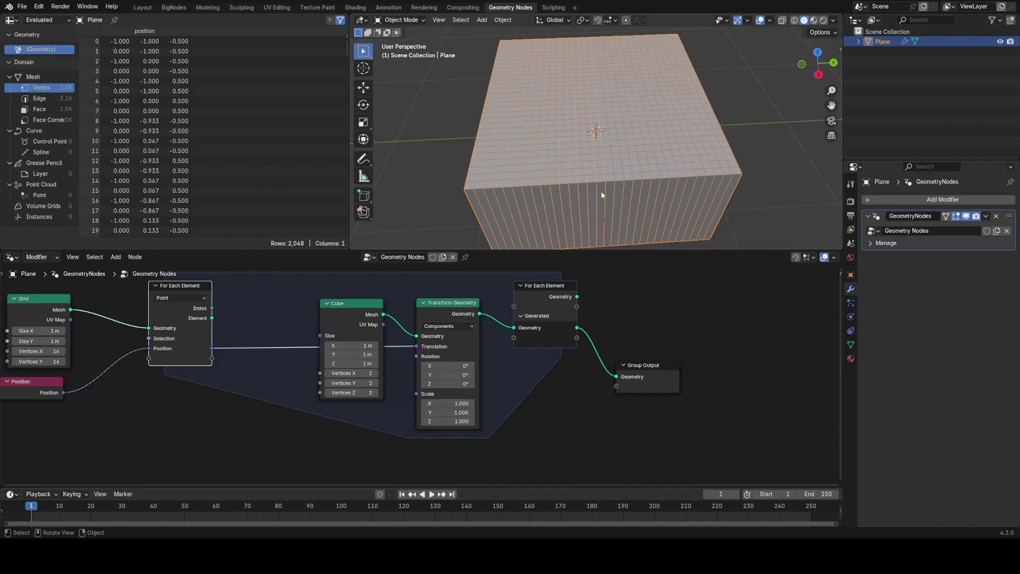
Add a Value node set to 1 and connect it to the Grid's Size X and Size Y.
middle_click_drag(228, 308, 523, 381)
mouse_move(336, 384)
left_mouse_down()
mouse_move(317, 385)
mouse_move(337, 384)
mouse_move(326, 386)
left_mouse_up()
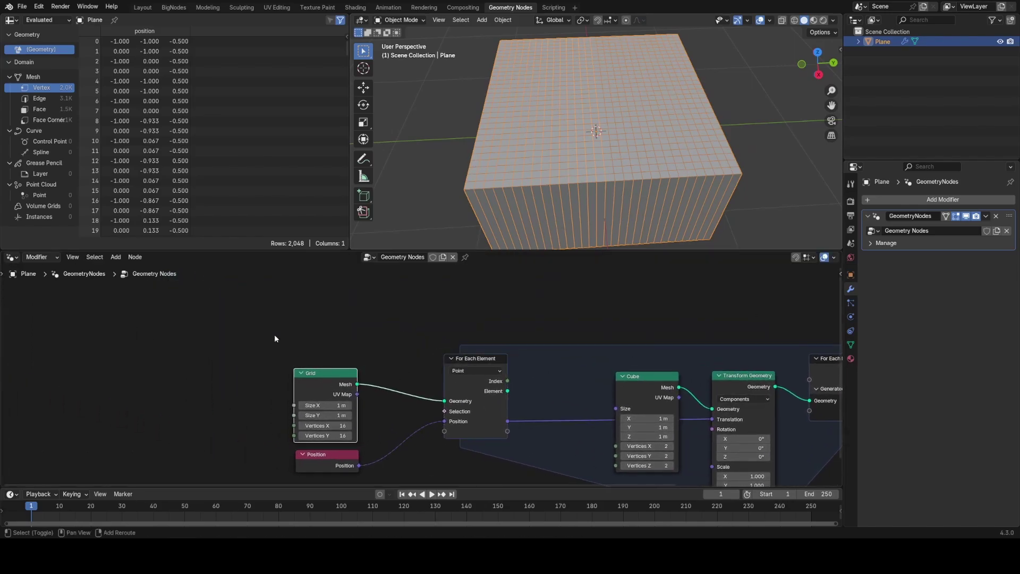
key("shift+a")
type("value")
key("Return")
left_click(206, 387)
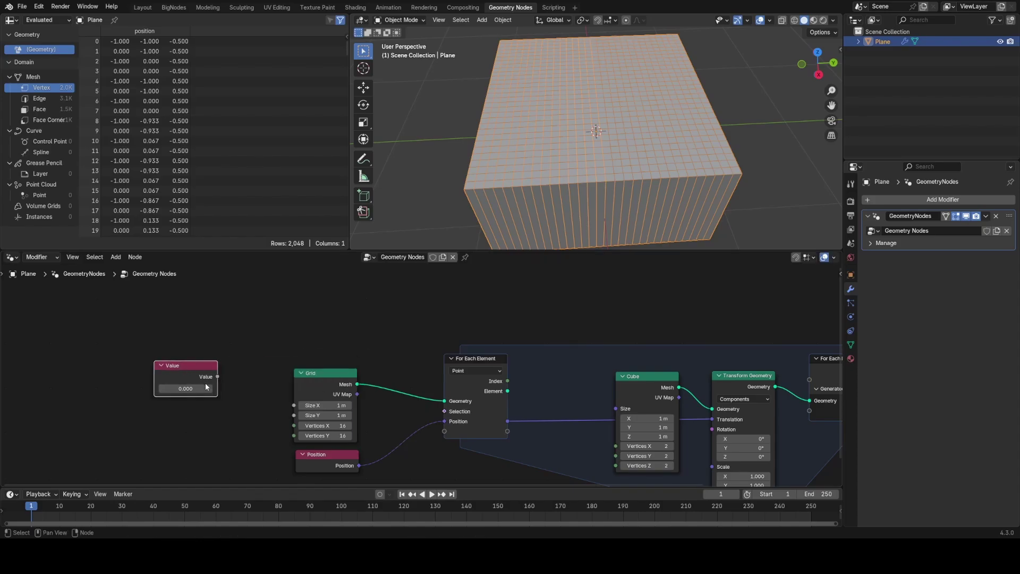
left_click(203, 387)
left_click(192, 387)
type("1")
key("Return")
left_click_drag(214, 376, 294, 415)
left_click_drag(174, 368, 185, 355)
Add an Integer node set to 16 and connect it to the Grid's Vertices X and Vertices Y.
key("shift+a")
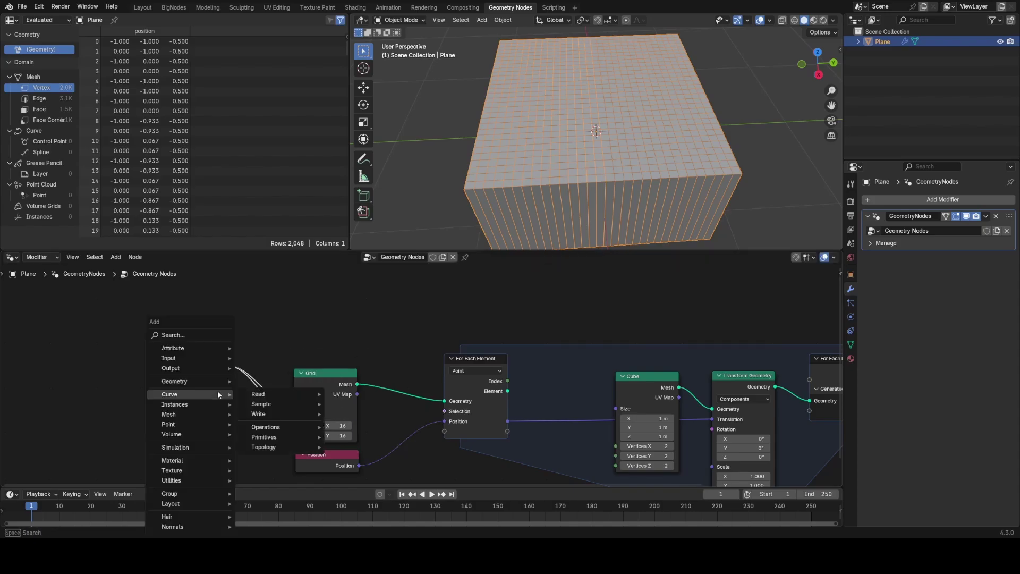
type("inte")
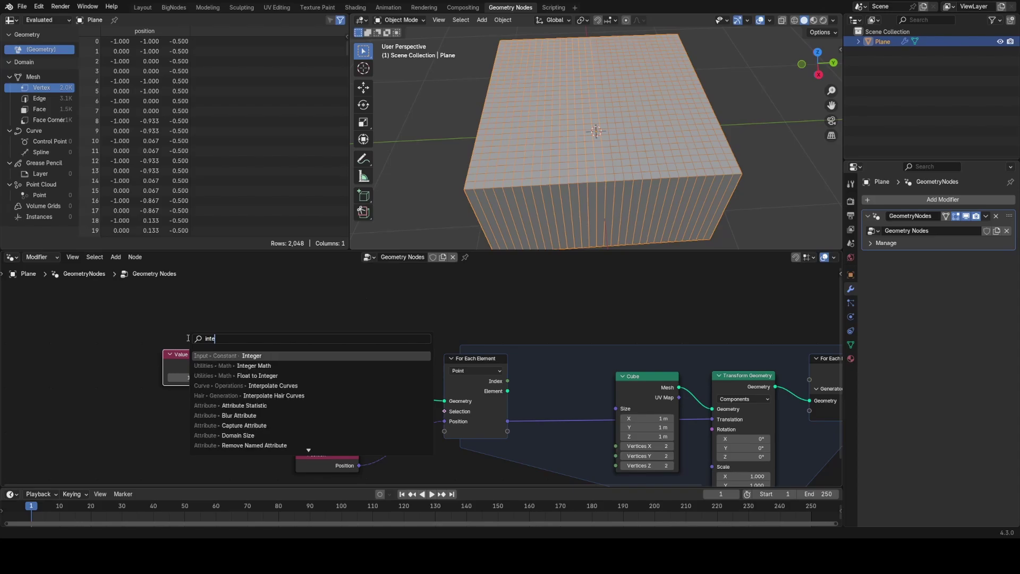
type("ger")
key("Return")
left_click(192, 403)
left_click(193, 425)
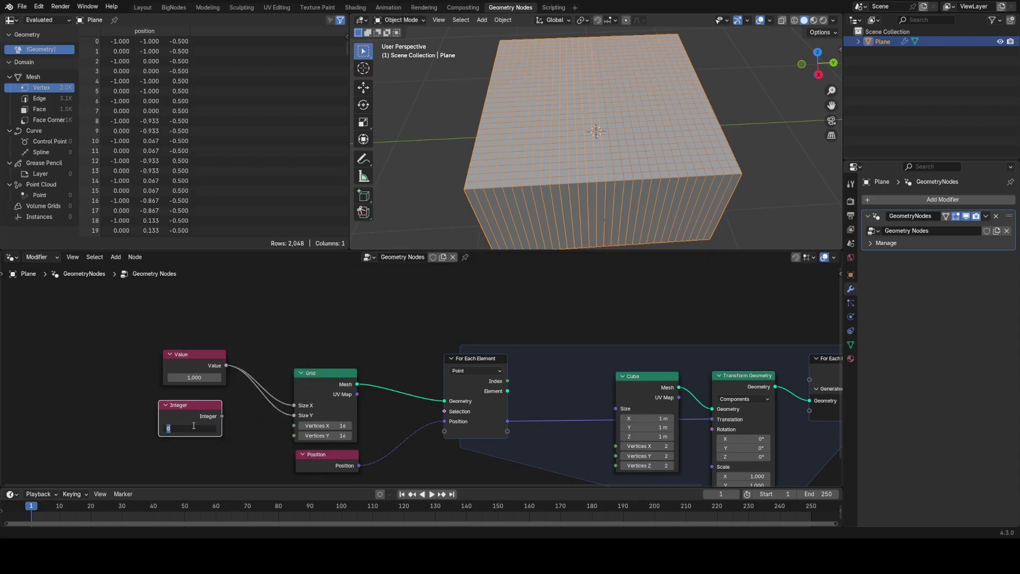
type("16")
key("Return")
left_click_drag(221, 416, 294, 436)
Add a Divide math node that divides the Value by the Integer, and connect its result to the Cube's Size.
middle_click_drag(287, 332, 290, 375)
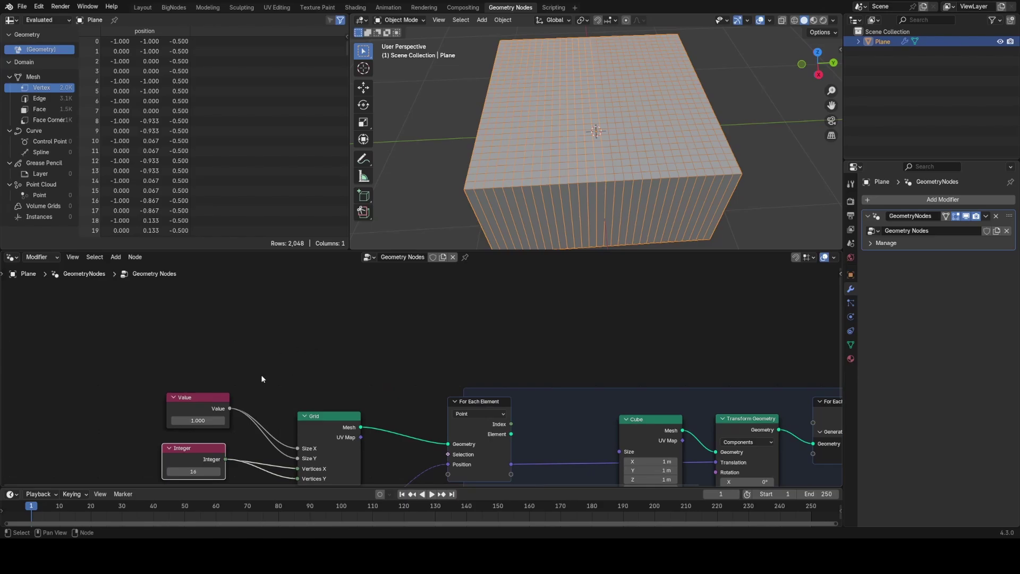
left_click_drag(230, 408, 319, 295)
type("div")
key("Return")
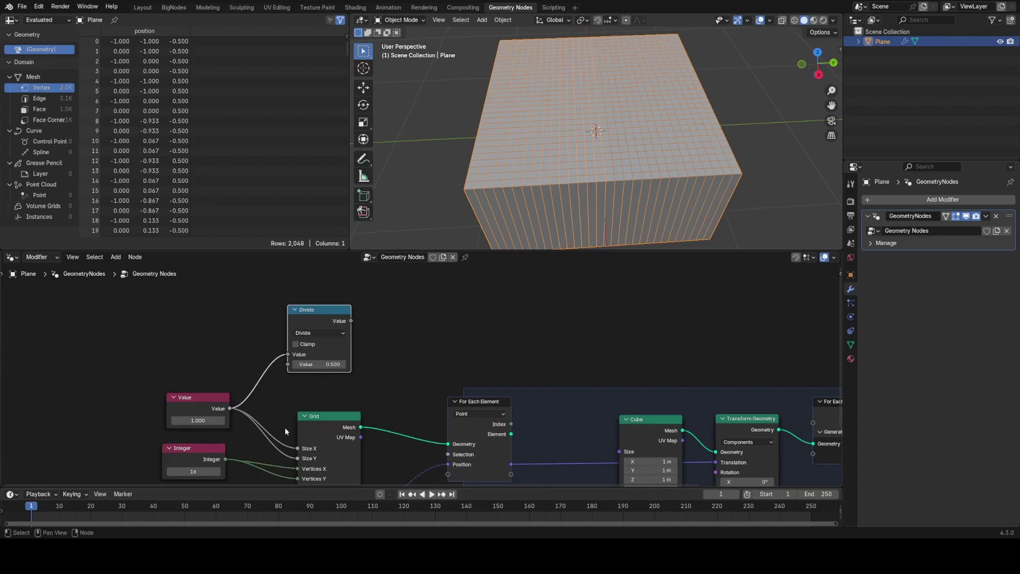
left_click_drag(231, 457, 290, 369)
middle_click_drag(290, 369, 157, 352)
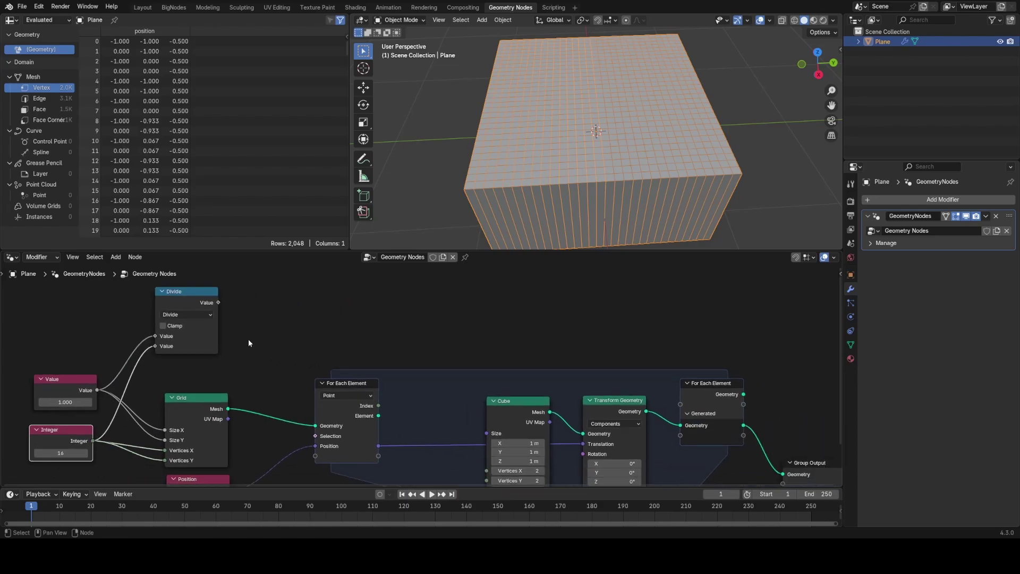
left_click_drag(217, 305, 482, 441)
Try other amounts in the Value and Integer nodes to test the grid, and undo the changes.
middle_click_drag(272, 424, 449, 372)
scroll(449, 372, "up", 4)
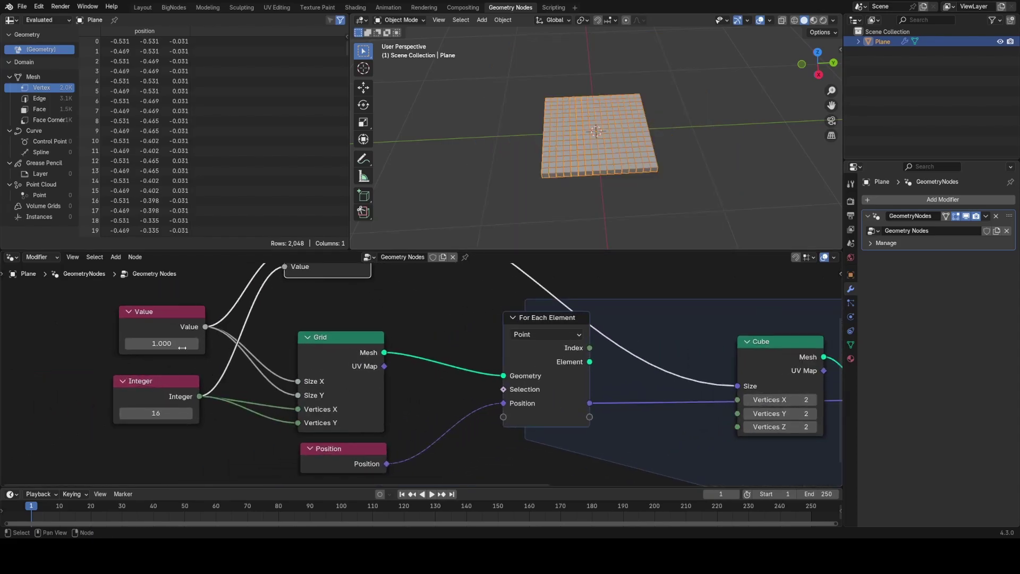
left_click_drag(162, 343, 238, 344)
key("ctrl+z")
mouse_move(167, 412)
left_mouse_down()
mouse_move(215, 412)
mouse_move(114, 412)
mouse_move(166, 412)
left_mouse_up()
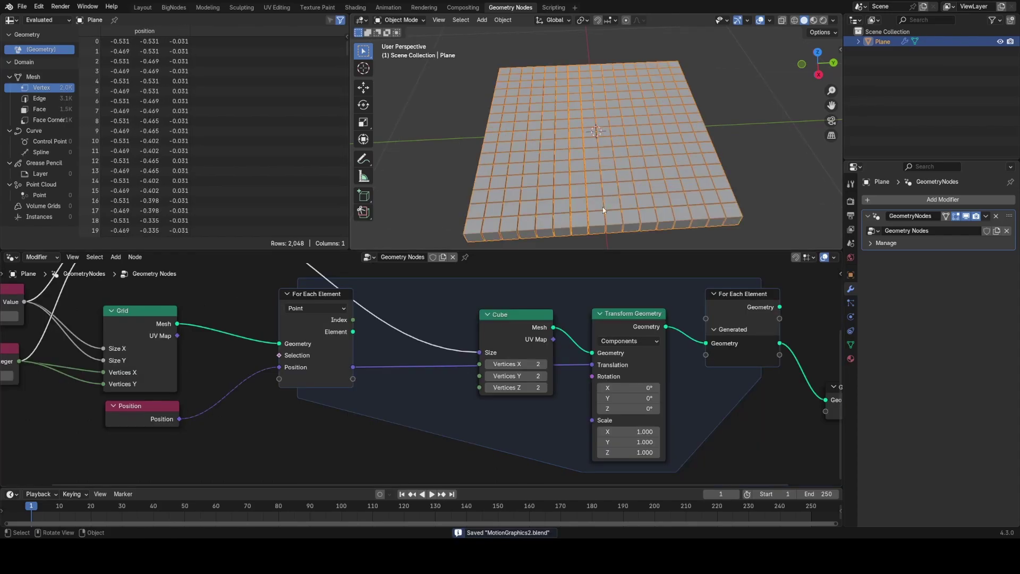
Try changing the Transform Geometry node's X Scale and undo the change.
middle_click_drag(611, 432, 461, 382)
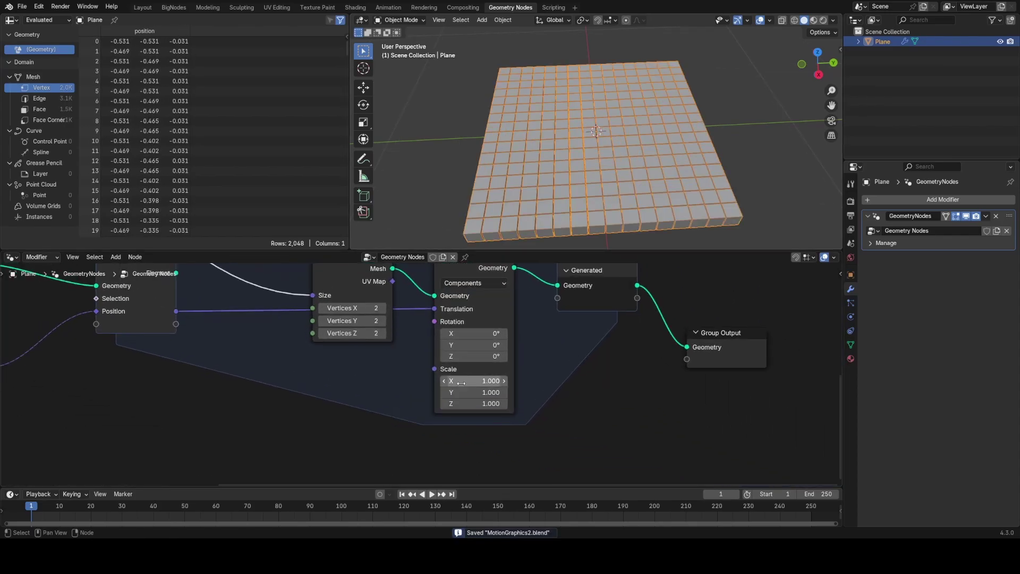
mouse_move(470, 382)
left_mouse_down()
mouse_move(422, 383)
mouse_move(457, 383)
left_mouse_up()
key("ctrl+z")
Insert keyframes on the Plane object at frames 1 and 27, enlarging the timeline area.
scroll(632, 156, "down", 2)
middle_click_drag(646, 147, 611, 147, "shift")
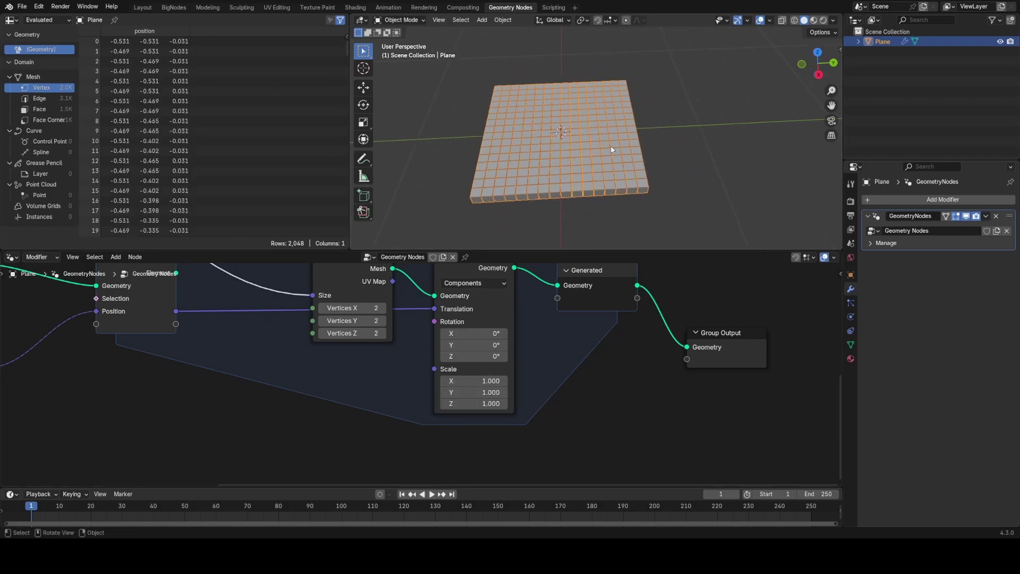
key("i")
left_click_drag(180, 488, 200, 385)
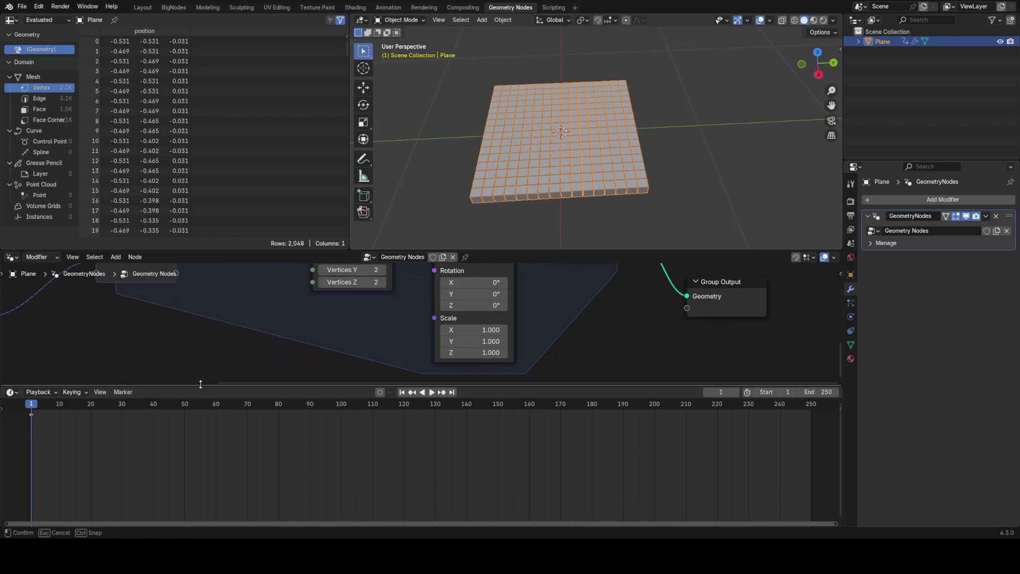
left_click(112, 408)
key("i")
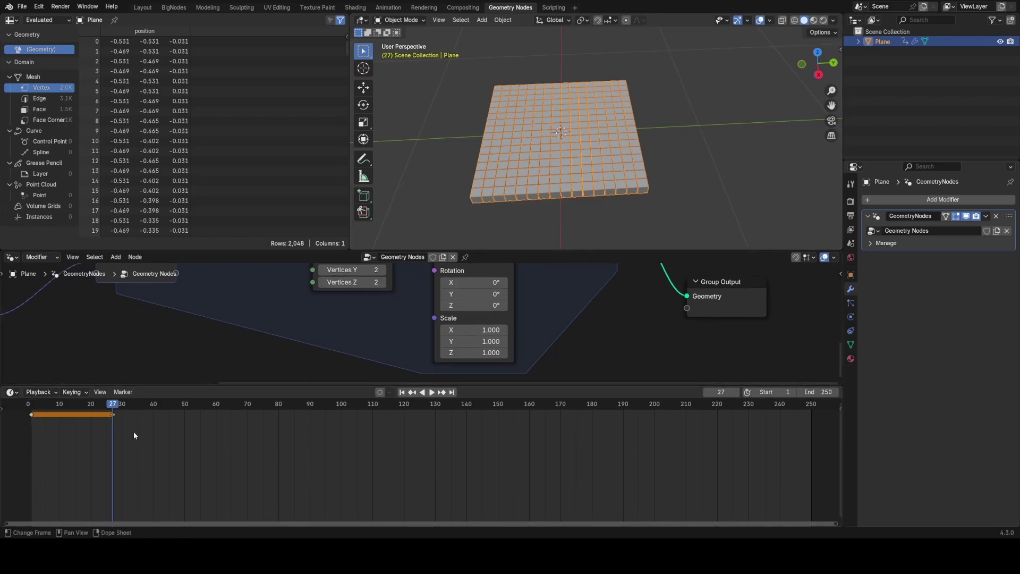
Show the keyframes in the Graph Editor and lower the X Scale keyframe at frame 27 to about 0.096.
key("ctrl+Tab")
key("Home")
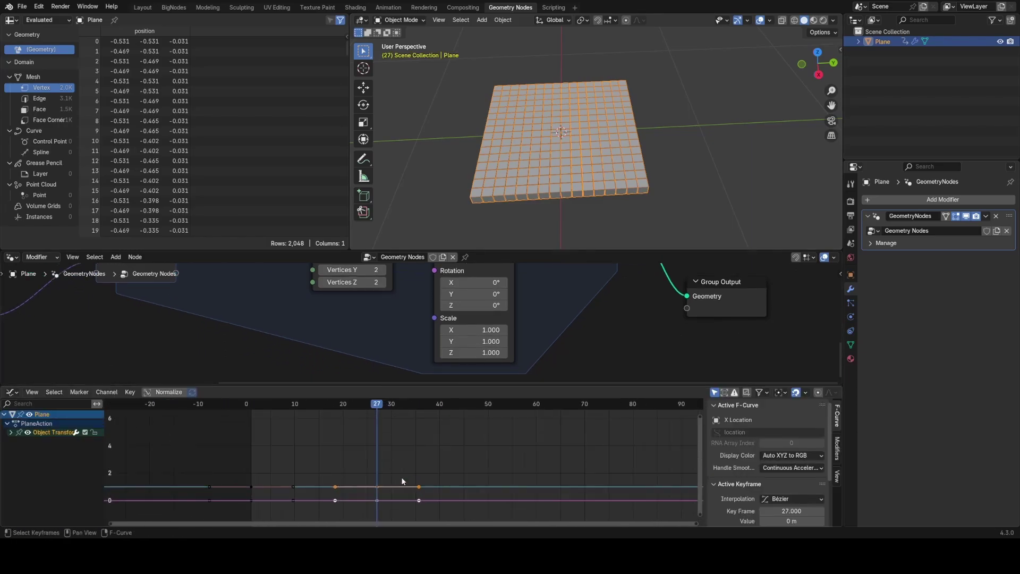
left_click(370, 485)
left_click(11, 433)
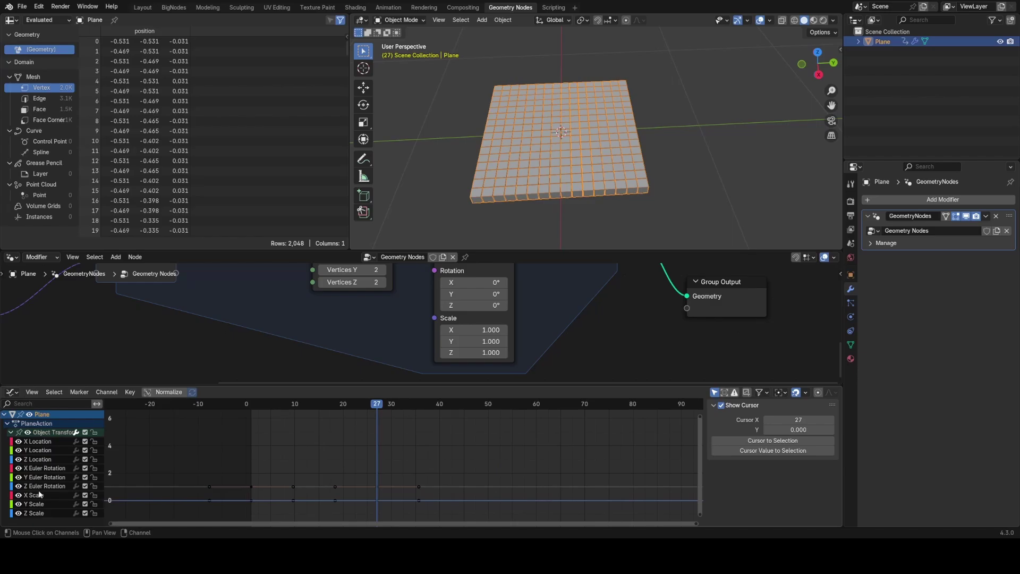
left_click(39, 493)
left_click(380, 489)
left_click(375, 487)
key("g")
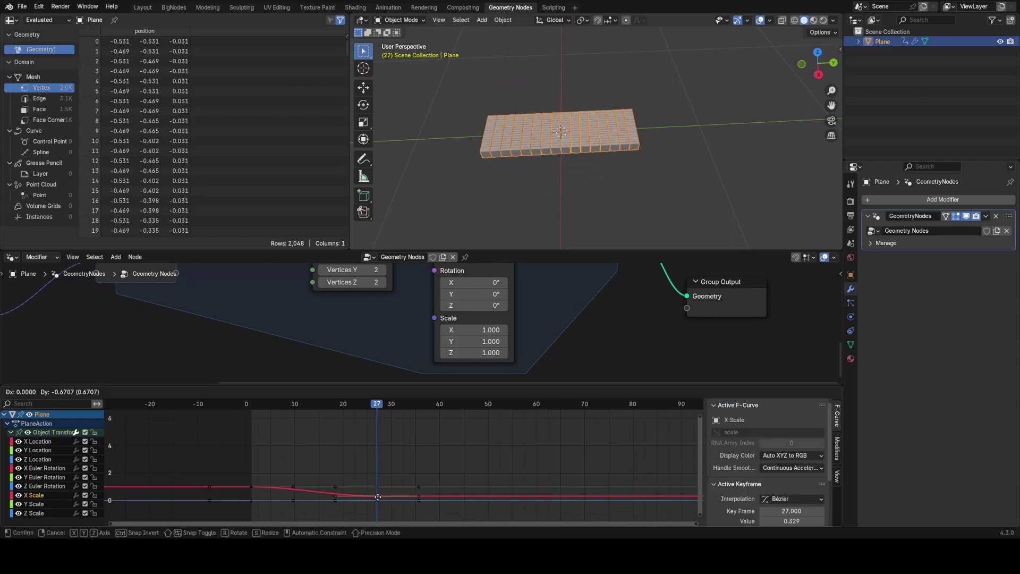
left_click(378, 500)
Scrub through the frames around 10 to 12 to examine how the X Scale curve drives the object.
left_click(305, 406)
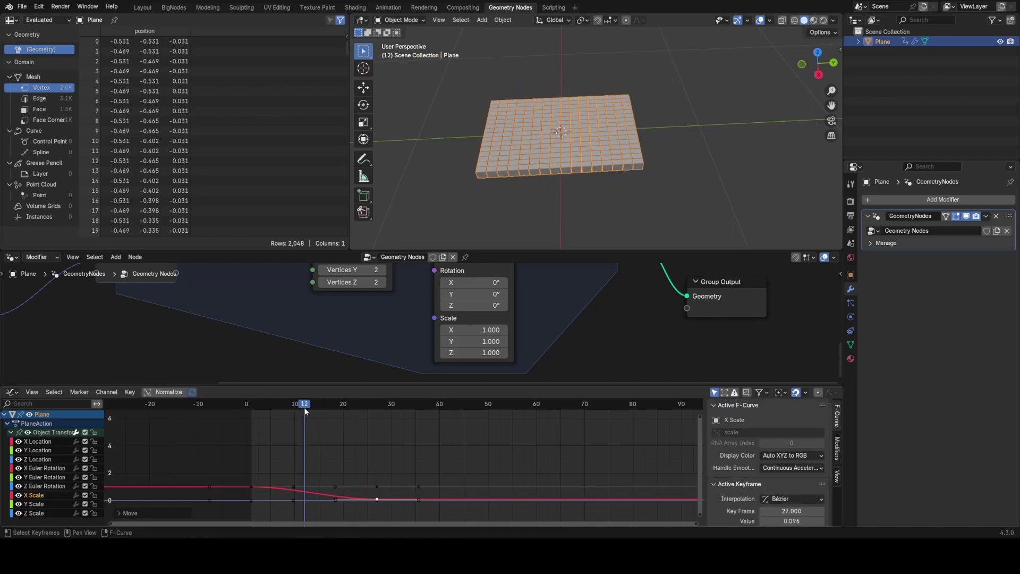
left_click_drag(305, 411, 295, 457)
scroll(319, 457, "up", 6)
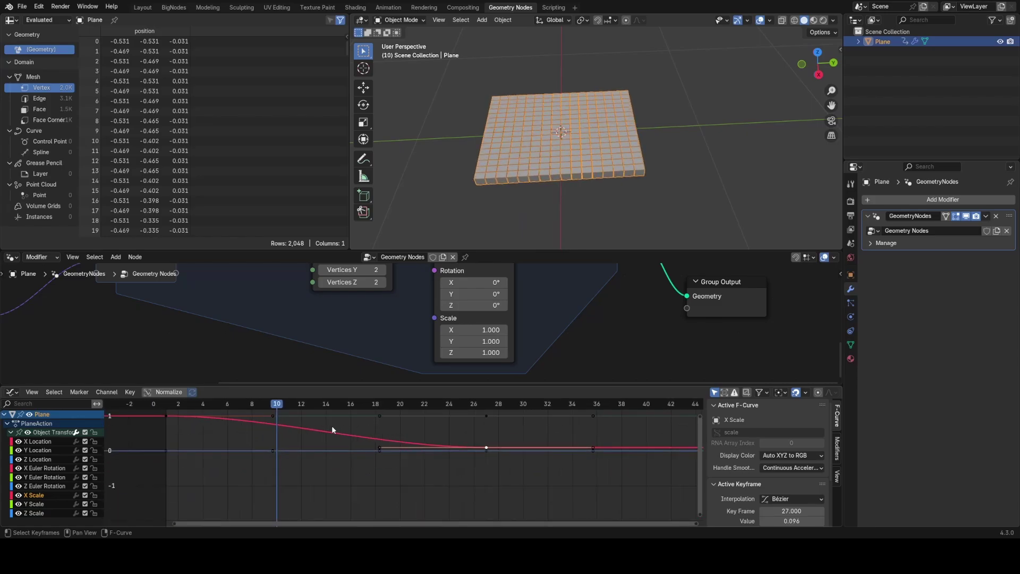
middle_click_drag(331, 429, 359, 478)
left_click_drag(301, 407, 319, 406)
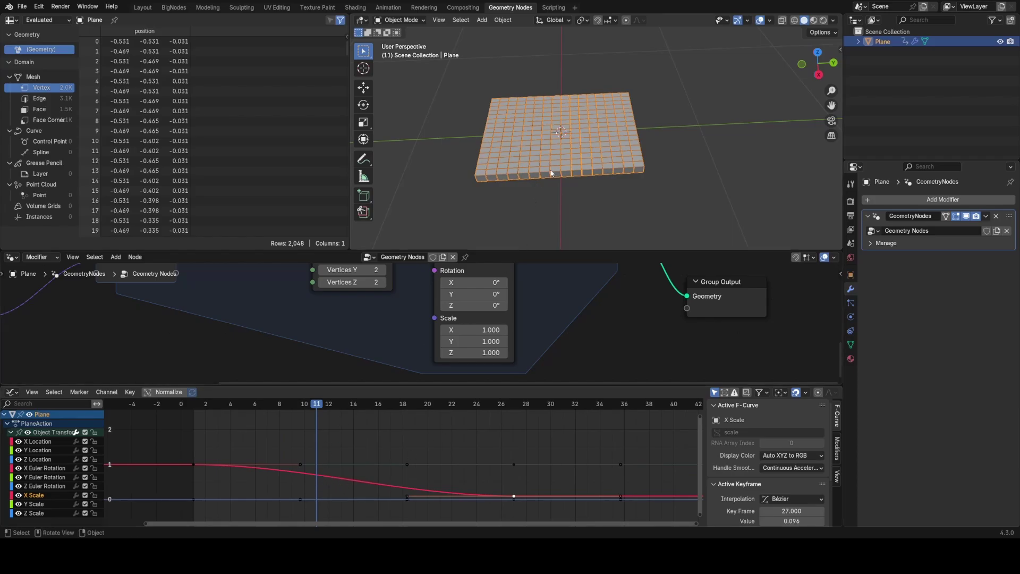
scroll(472, 468, "down", 2)
scroll(478, 459, "down", 2)
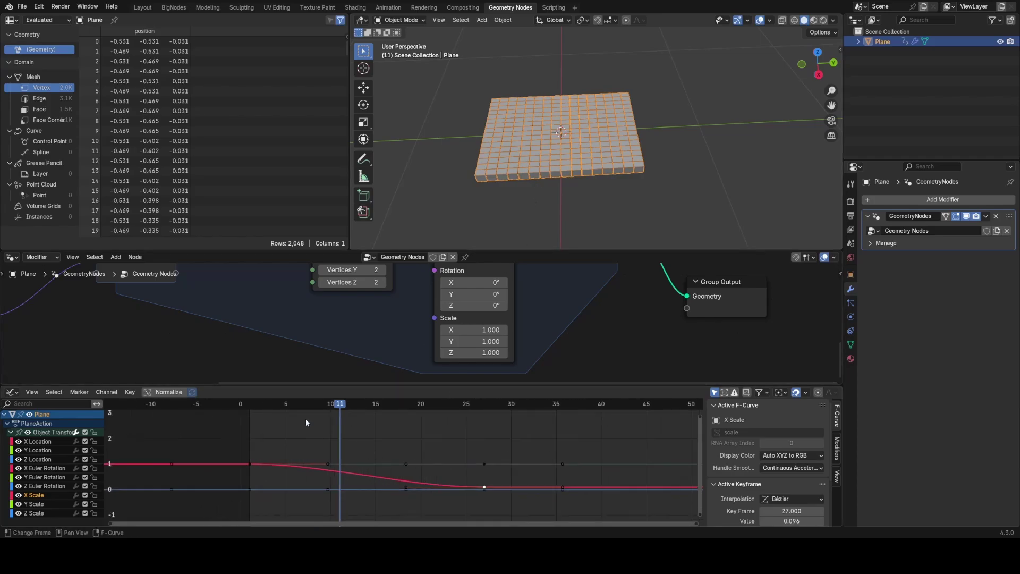
Go to frame 0, delete all of the Plane's keyframes, and switch the Graph Editor back to the Timeline.
left_click_drag(260, 408, 245, 411)
key("a")
key("x")
left_click(375, 444)
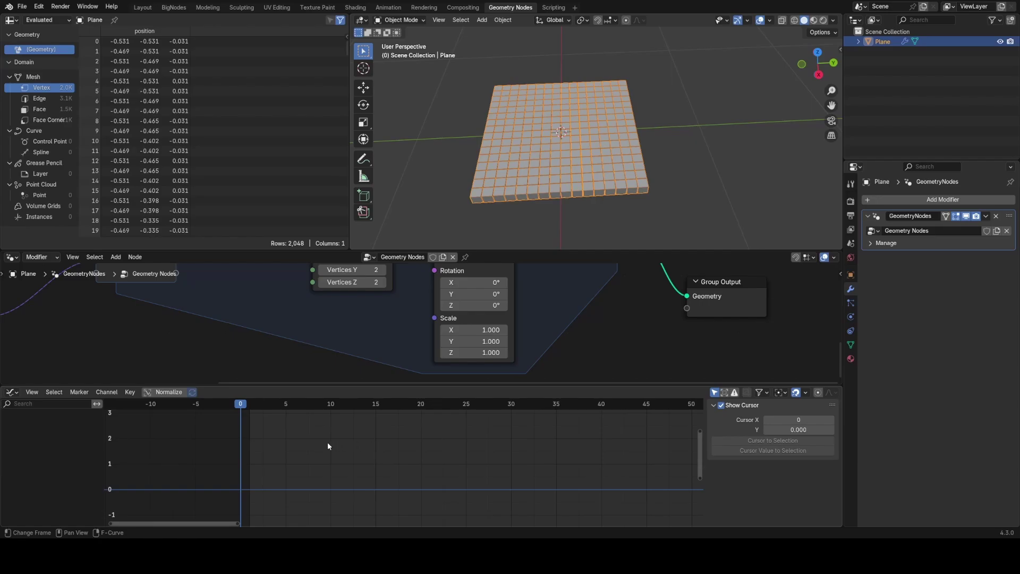
left_click(11, 392)
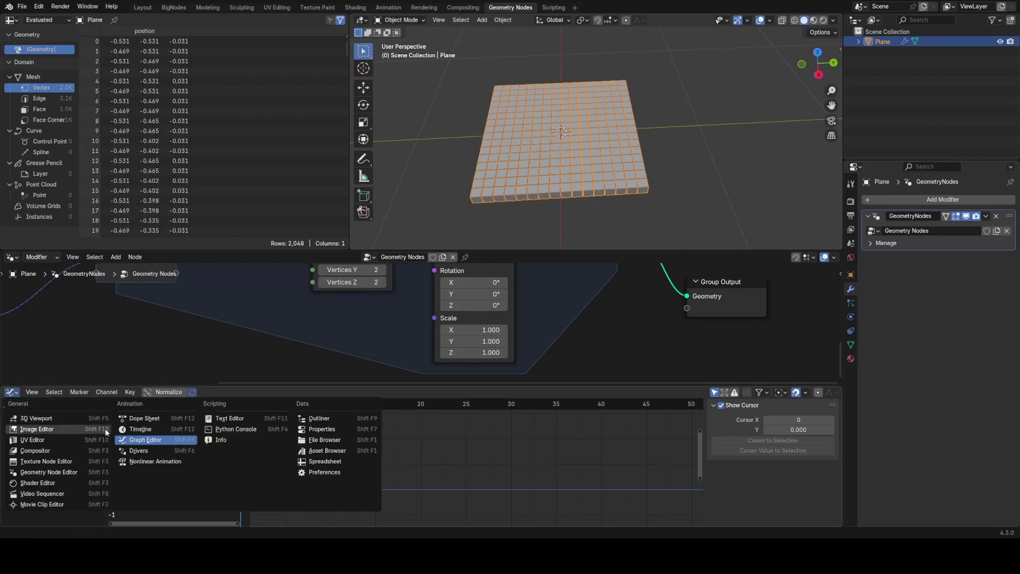
left_click(140, 429)
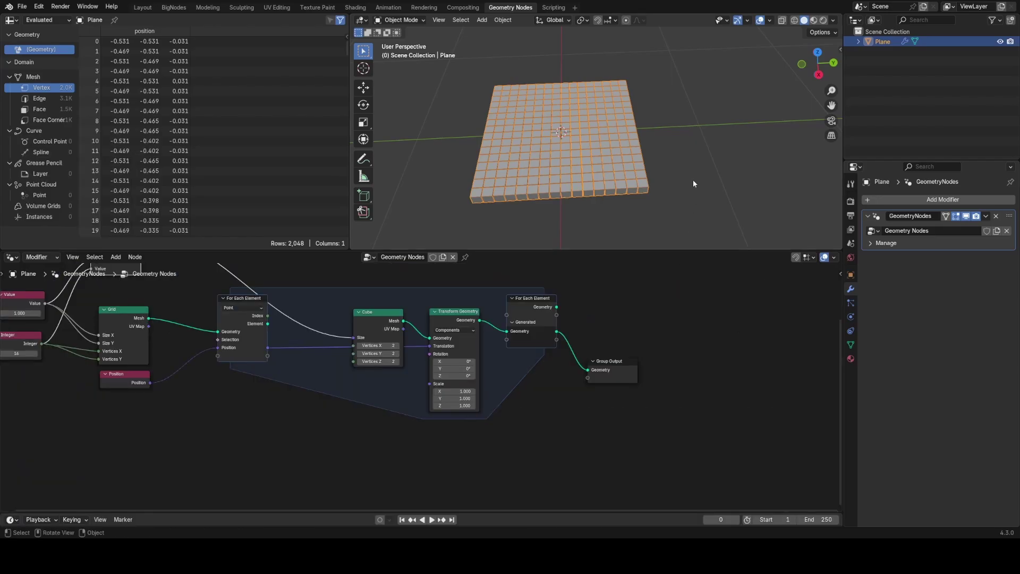
Add a Bézier curve to the scene and view it from the top.
scroll(693, 179, "down", 3)
key("shift+a")
mouse_move(675, 115)
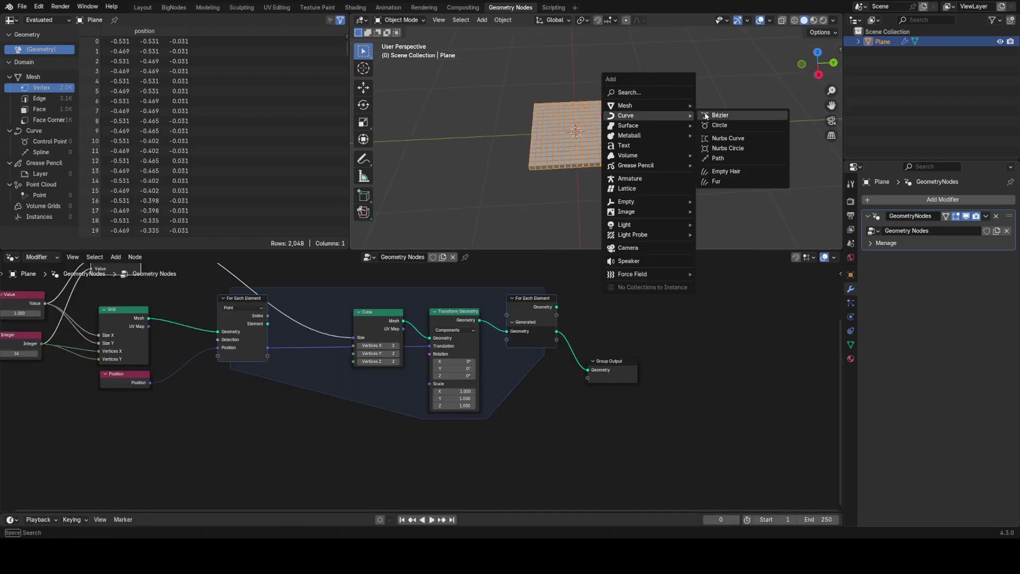
left_click(706, 116)
key("KP_7")
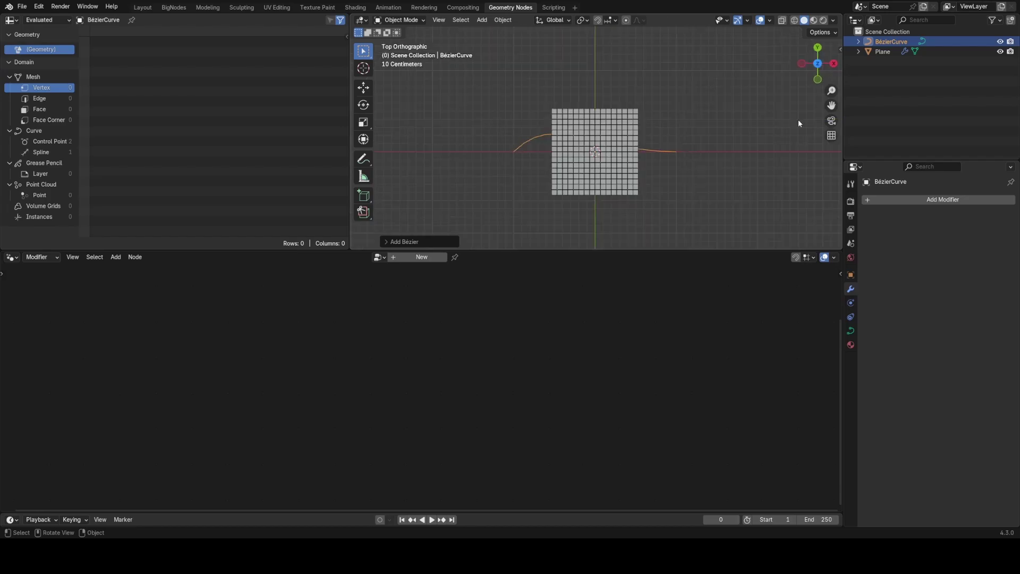
middle_click_drag(684, 128, 587, 155, "shift")
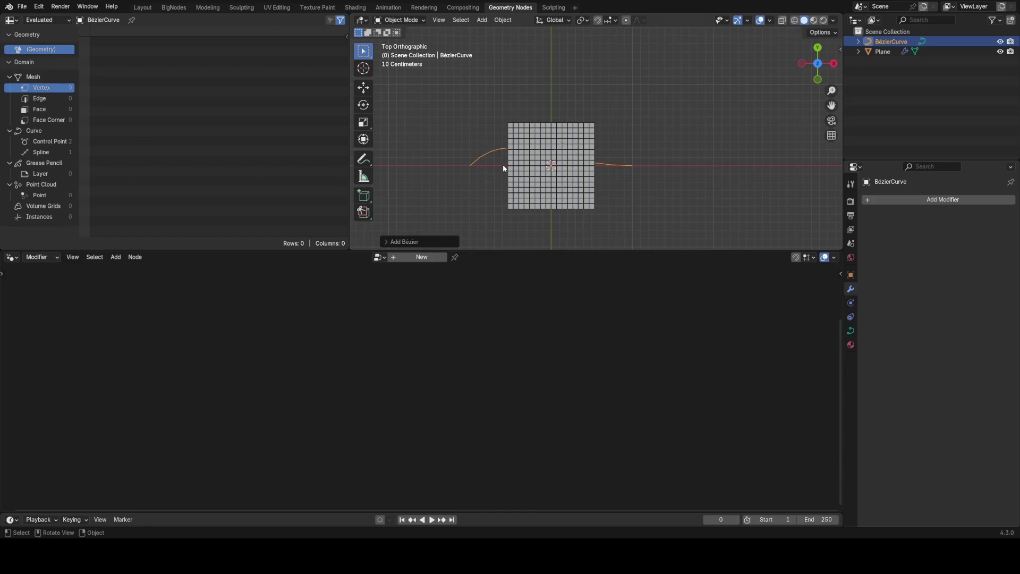
Edit the Bézier curve and raise its far end control point straight up along the Y axis with snapping.
key("Tab")
left_click(475, 166)
key("r")
right_click(618, 160)
left_click(632, 167)
key("g")
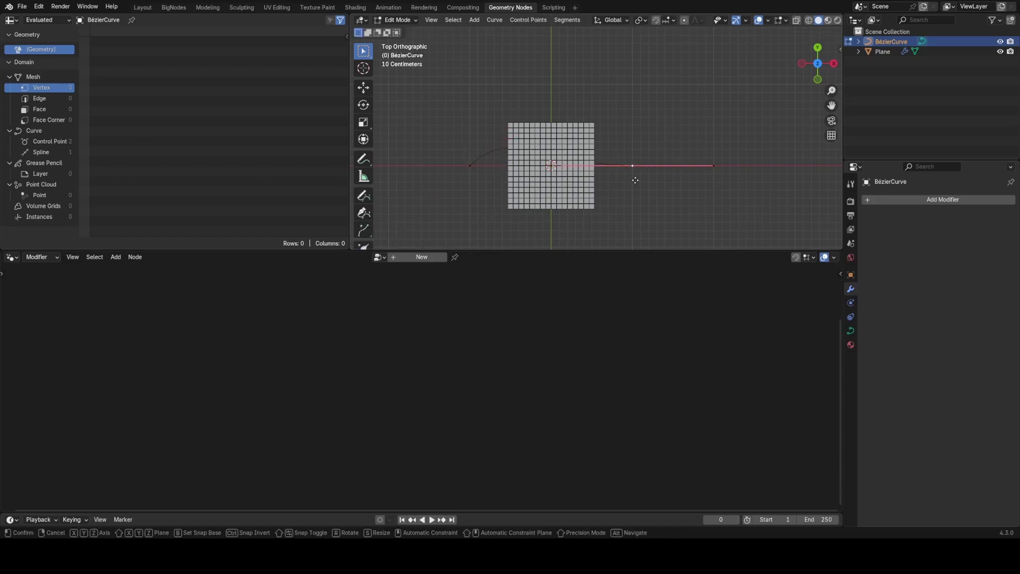
key("y")
left_click(641, 98, "ctrl")
middle_click_drag(571, 120, 592, 132, "shift")
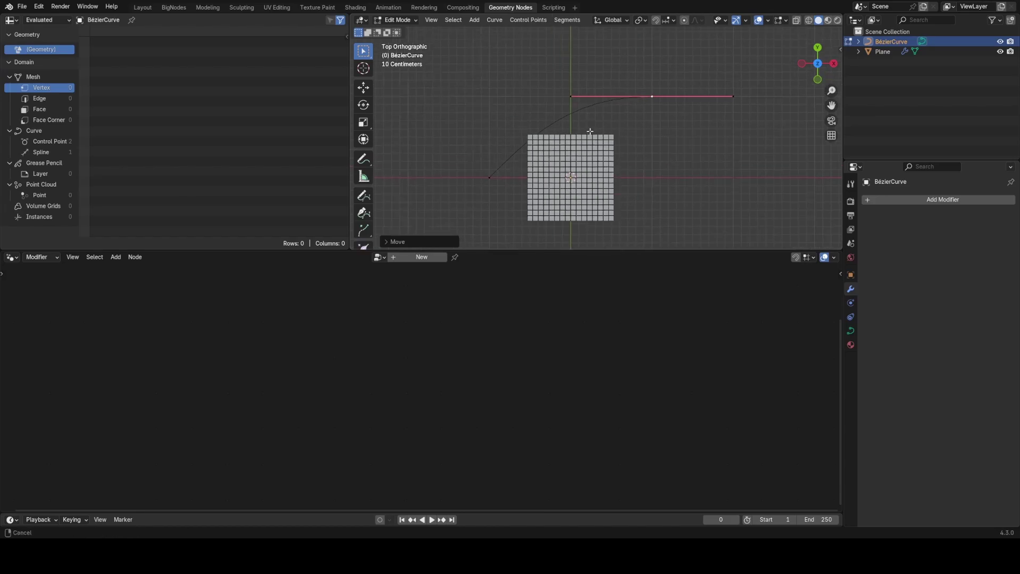
scroll(522, 166, "up", 3)
scroll(462, 190, "down", 2)
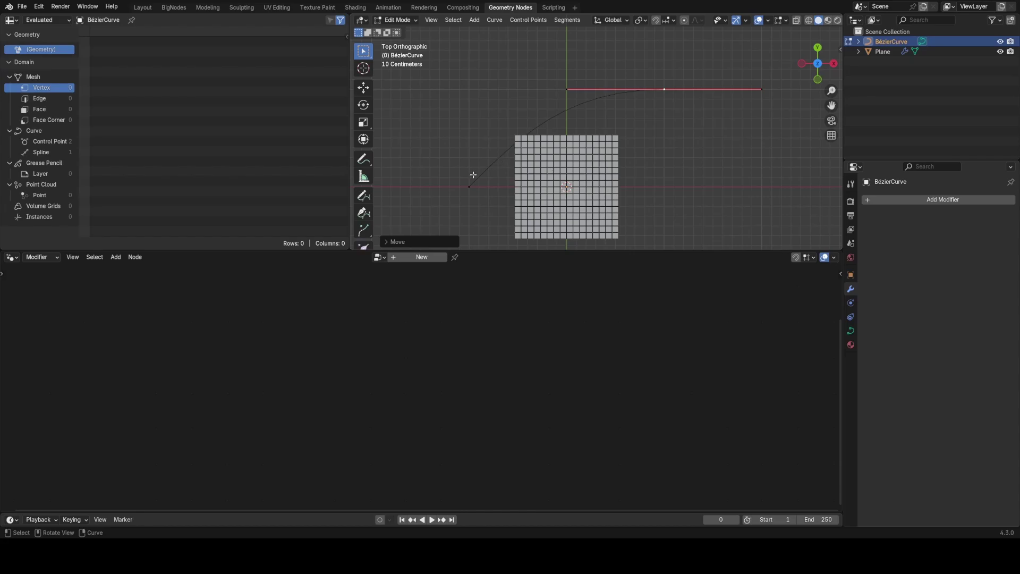
Bring BézierCurve into the Plane's node tree as an Object Info node and connect its geometry to a Resample Curve node in Length mode.
key("n")
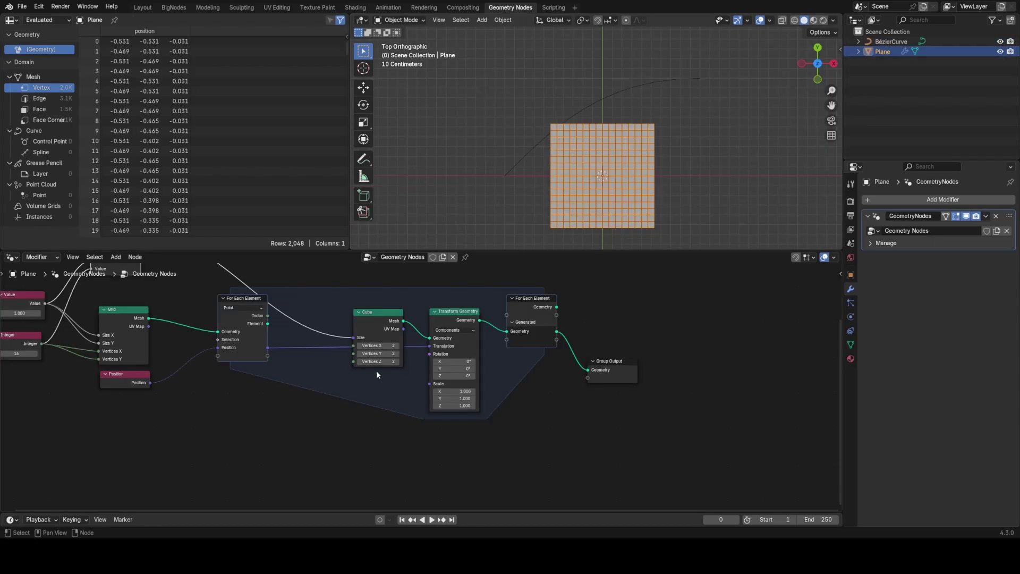
left_click_drag(889, 42, 306, 362)
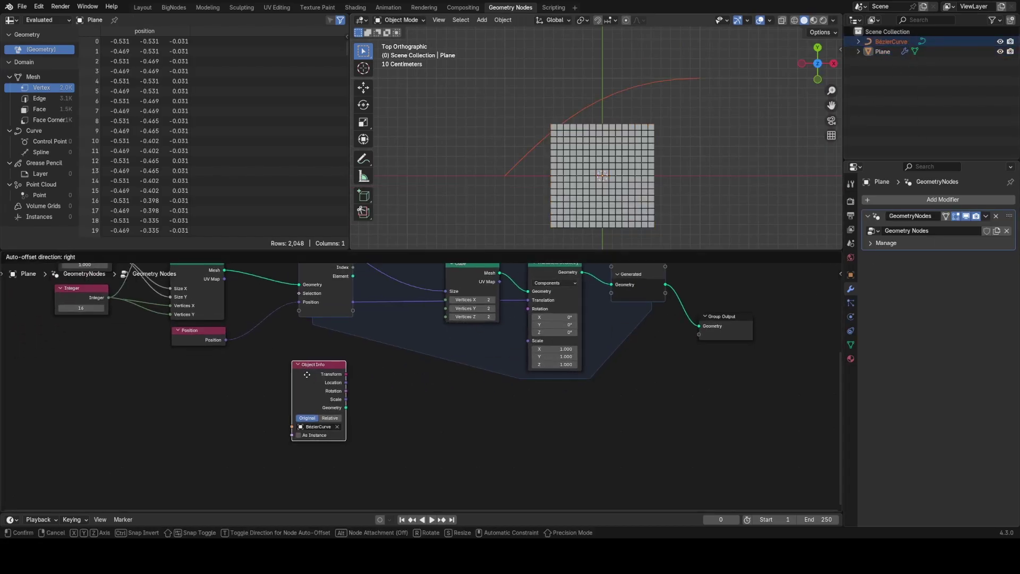
scroll(404, 380, "up", 2)
left_click_drag(318, 415, 371, 404)
type("resample")
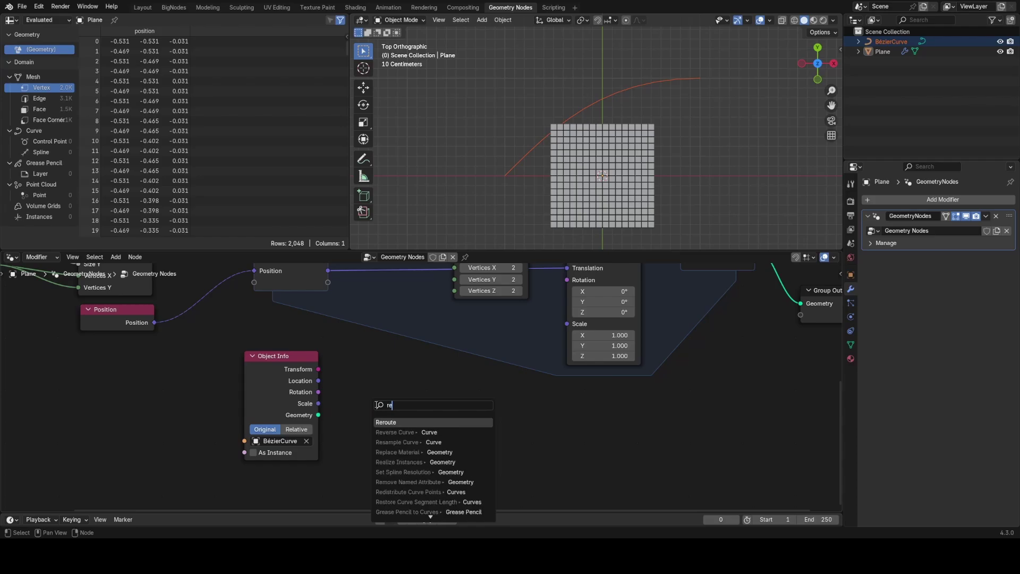
key("Return")
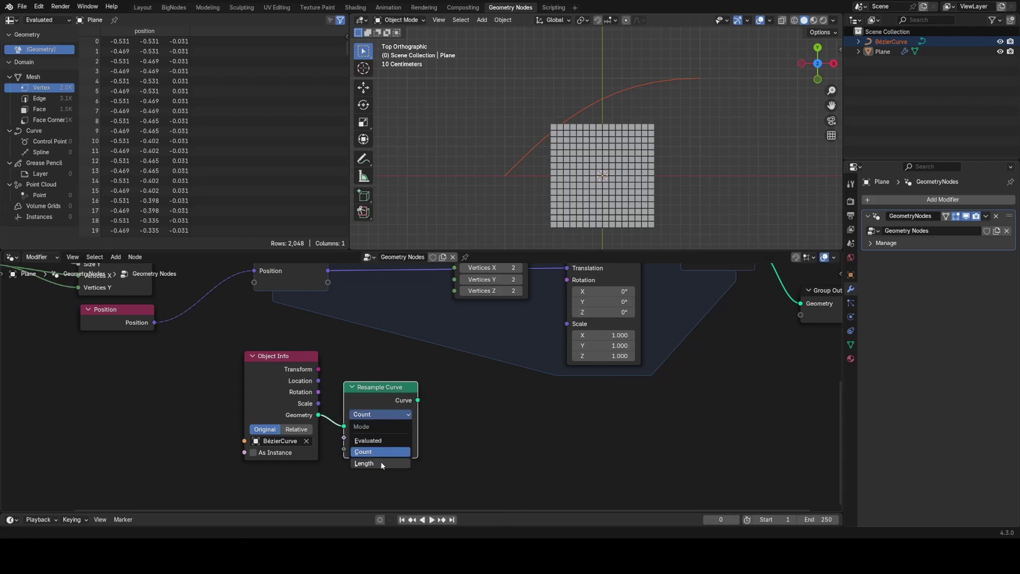
left_click(381, 462)
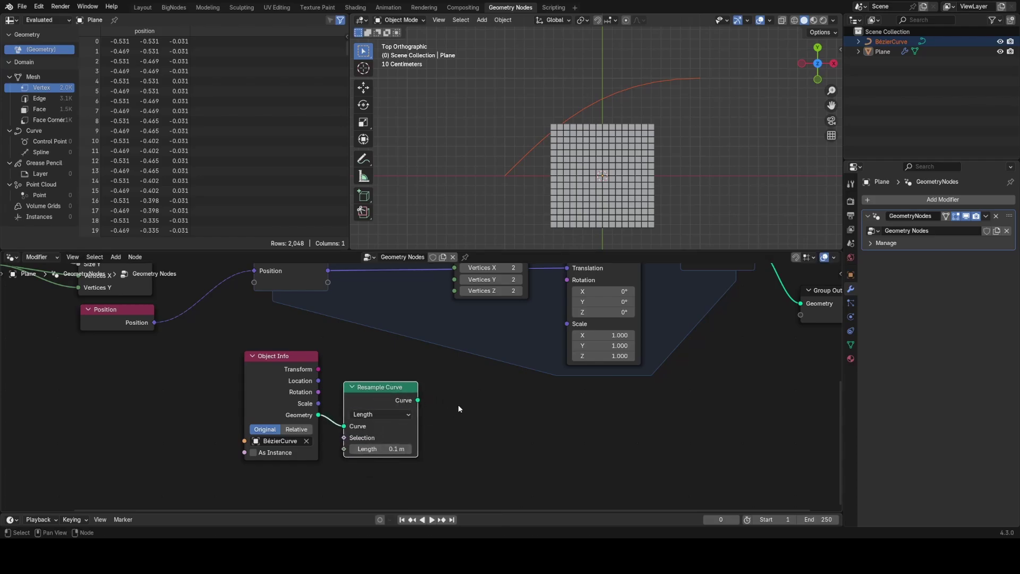
Connect the Resample Curve output to a new Curve to Mesh node placed beside it.
middle_click_drag(458, 408, 423, 419)
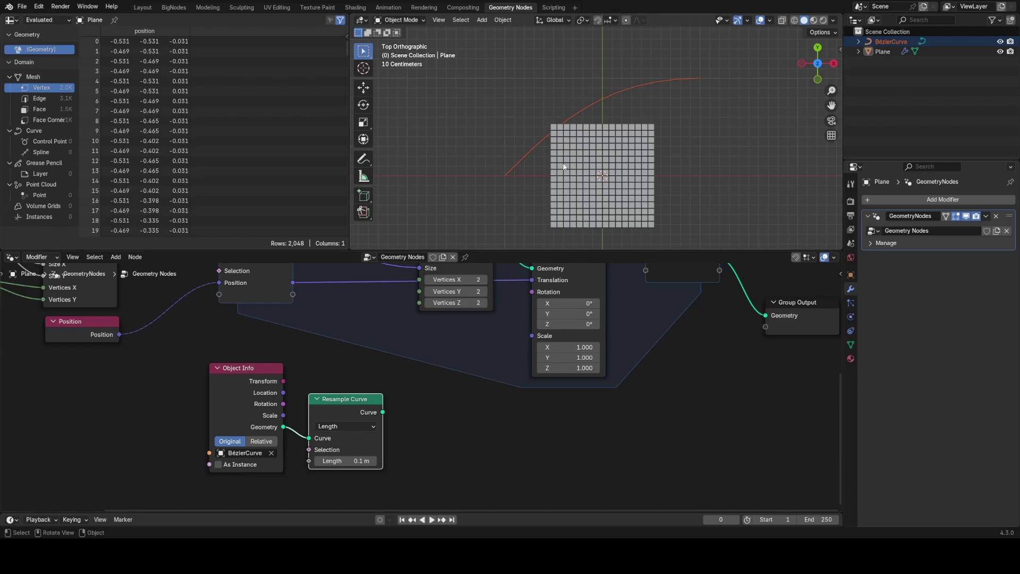
scroll(564, 167, "up", 4)
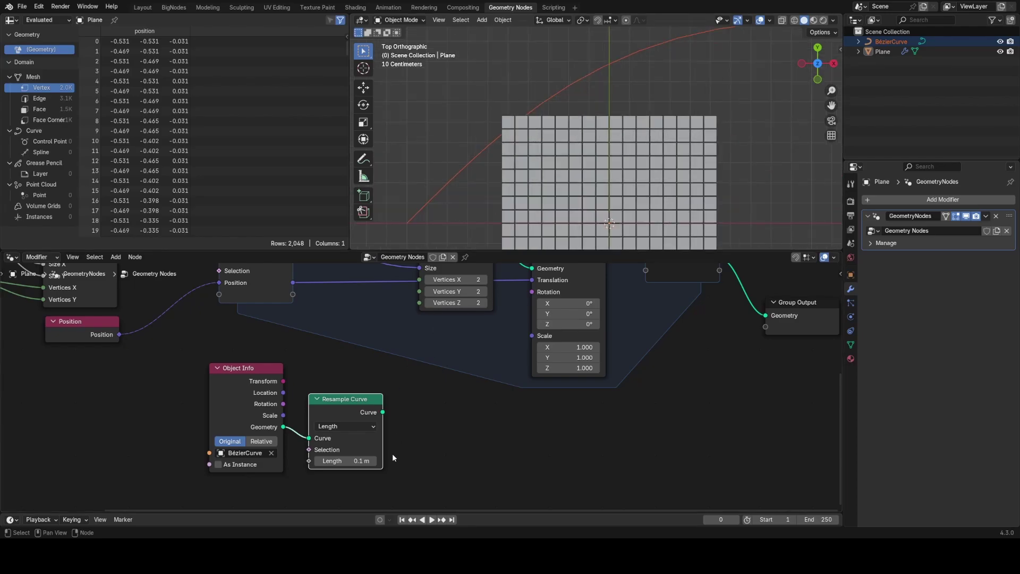
scroll(393, 454, "up", 2)
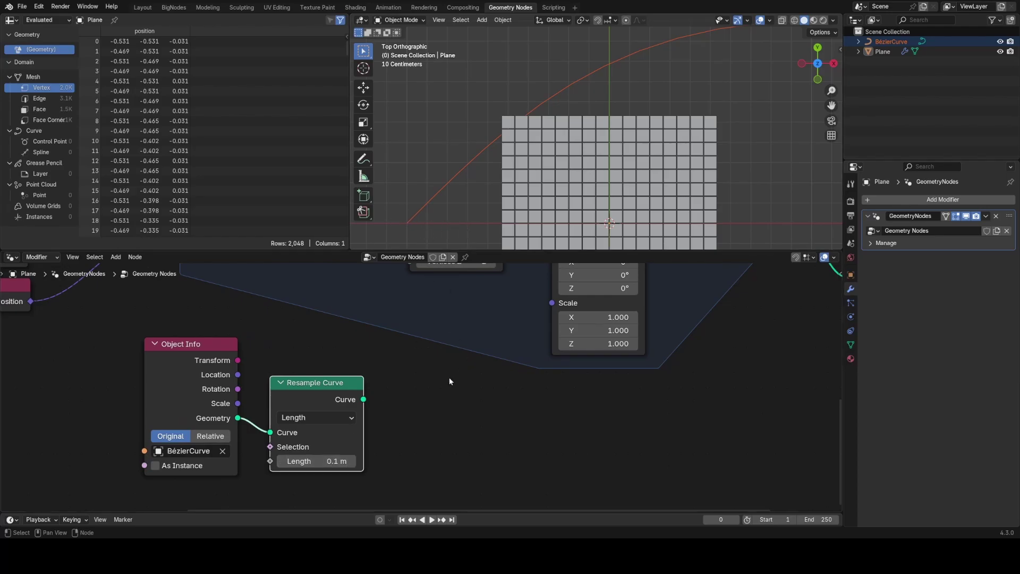
middle_click_drag(450, 380, 526, 332)
scroll(521, 352, "down", 3)
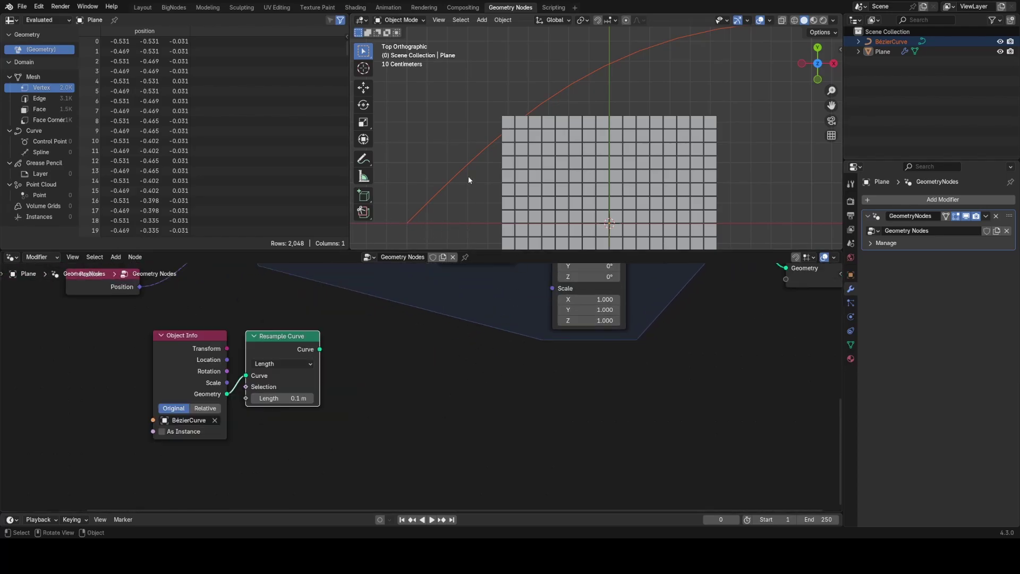
scroll(468, 177, "down", 1)
middle_click_drag(473, 176, 518, 173, "shift")
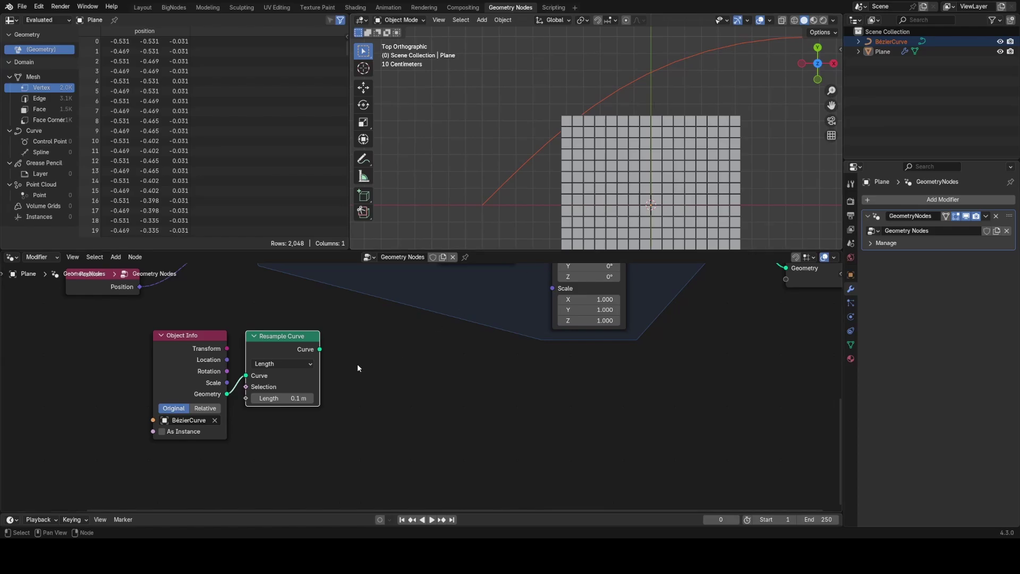
left_click_drag(319, 349, 440, 367)
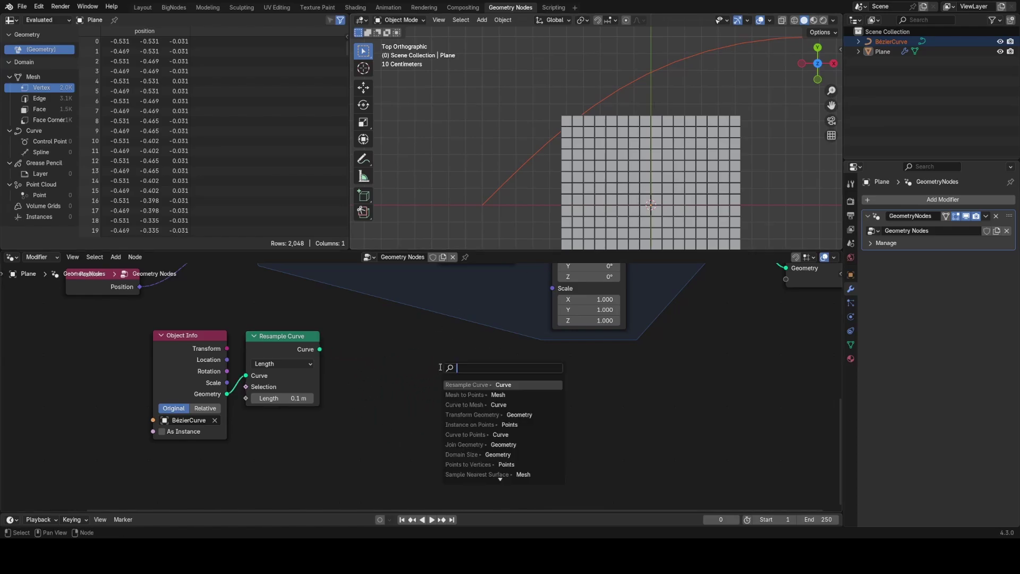
type("to me")
key("Return")
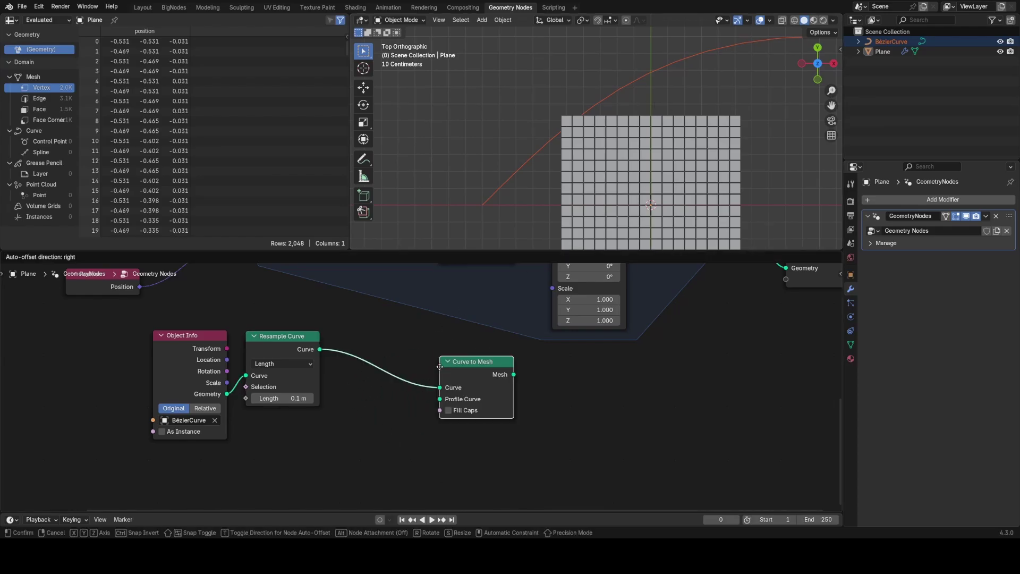
left_click(369, 362)
Convert the Curve to Mesh output with a Mesh to Points node and preview the points in a Viewer.
left_click_drag(446, 373, 505, 378)
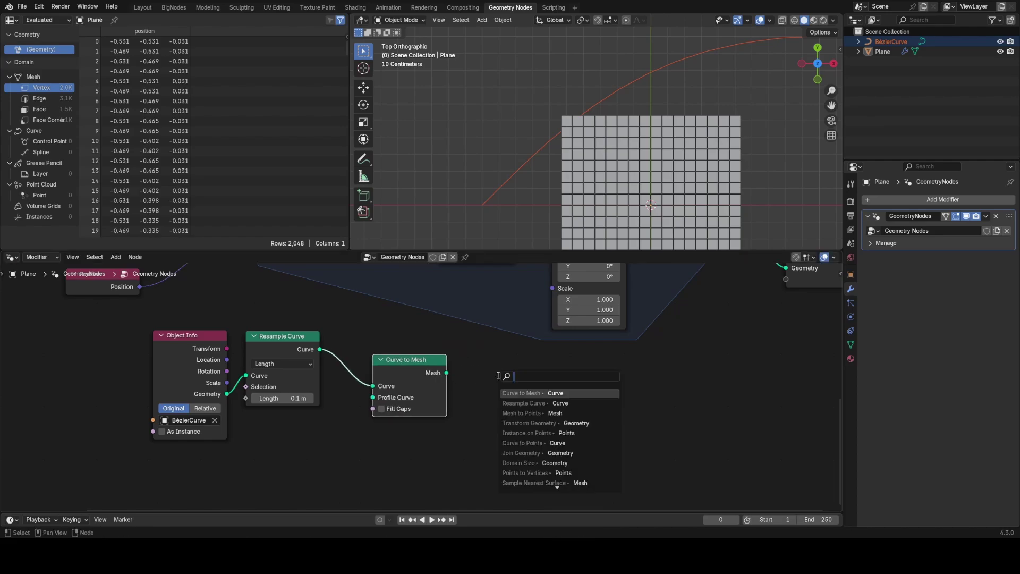
type("to poi")
key("Return")
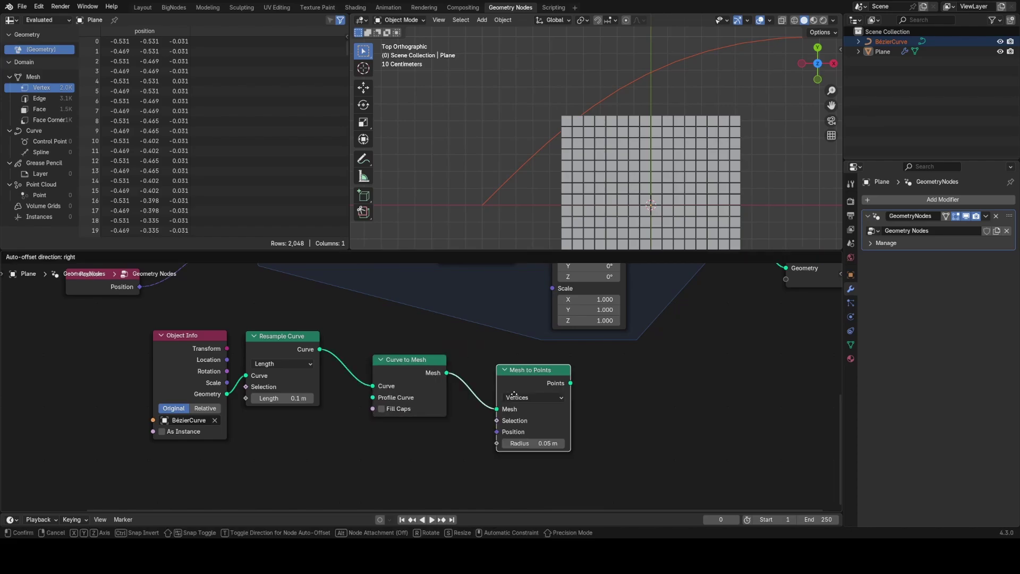
left_click(455, 342)
scroll(521, 181, "down", 2)
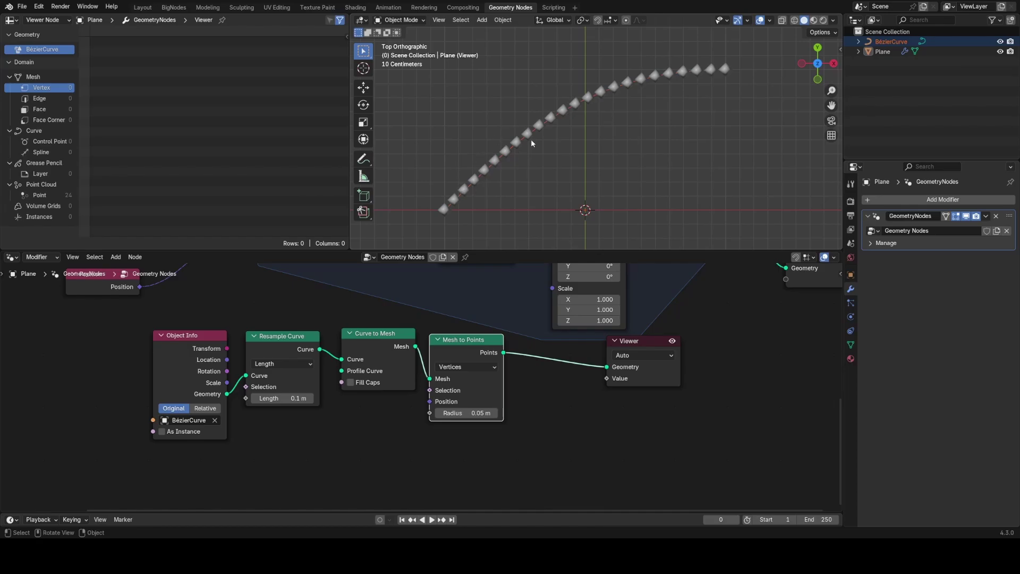
Add a Sample Index node below the Viewer and set its data type to Vector.
middle_click_drag(473, 388, 415, 314)
key("shift+a")
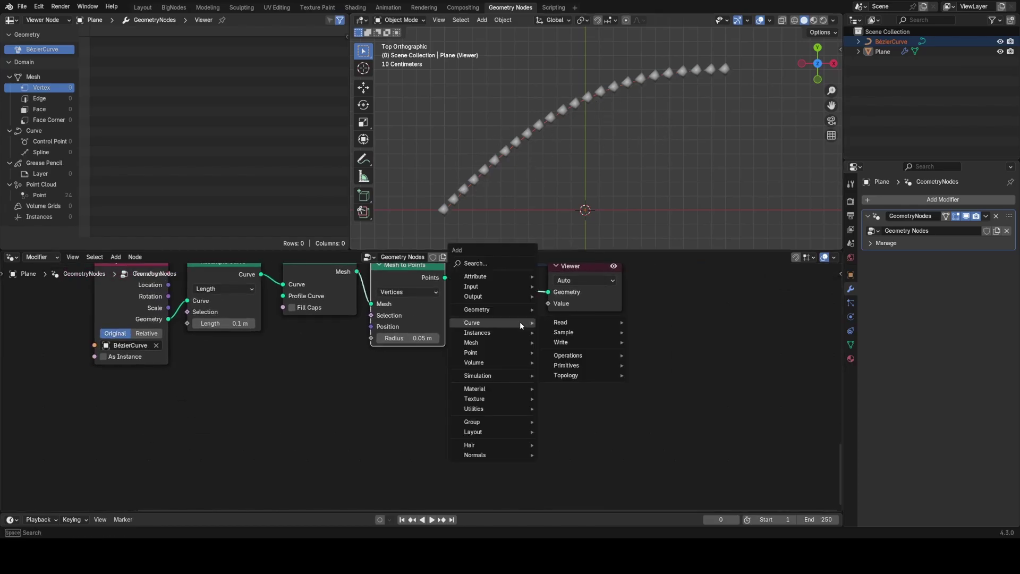
type("sam")
left_click(539, 351)
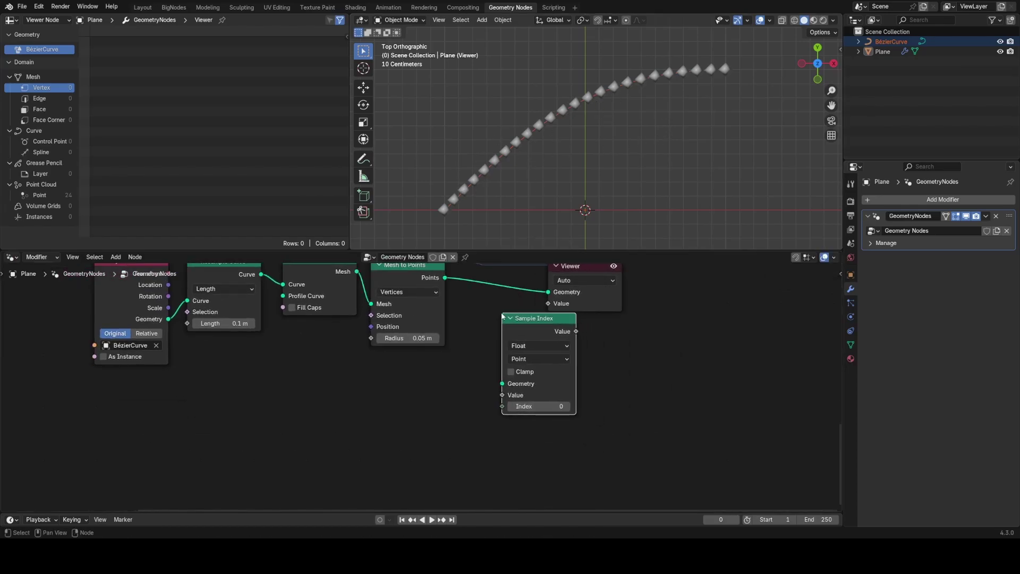
left_click(540, 340)
left_click(538, 345)
left_click(540, 393)
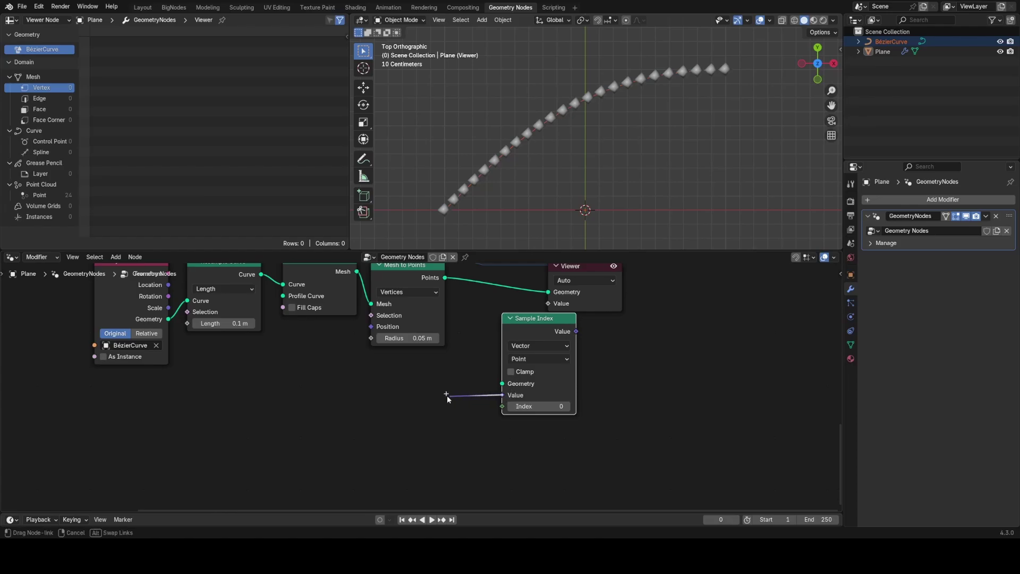
Feed a Position node into the Sample Index value and the Mesh to Points output into its geometry.
key("shift+a")
type("po")
left_click(408, 424)
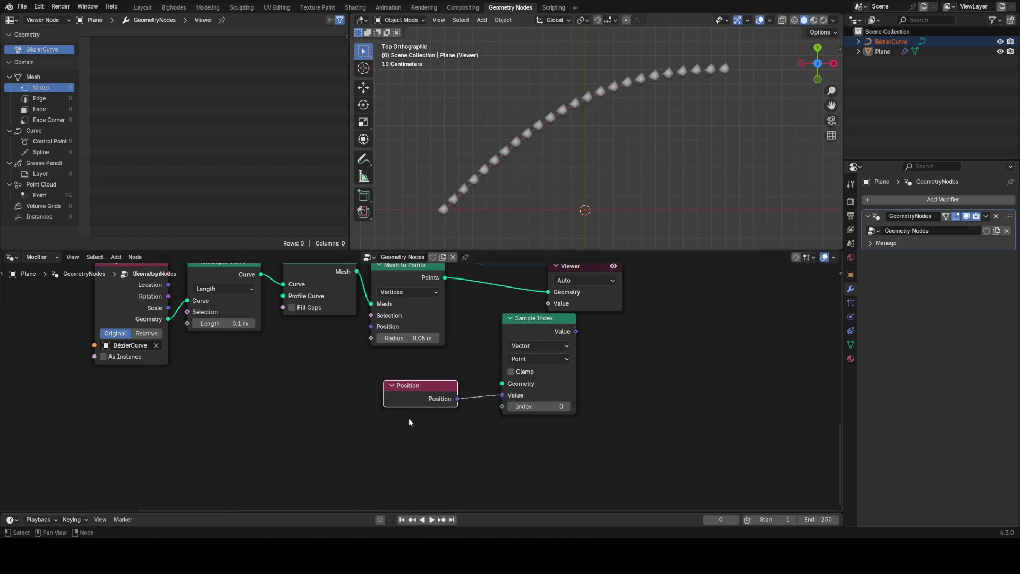
left_click_drag(444, 277, 501, 384)
Add a Points node positioned by the Sample Index value and connect its points to the Viewer's geometry.
middle_click_drag(594, 318, 392, 345)
left_click_drag(392, 320, 563, 329)
left_click(343, 342, "ctrl+shift")
key("shift+a")
type("po")
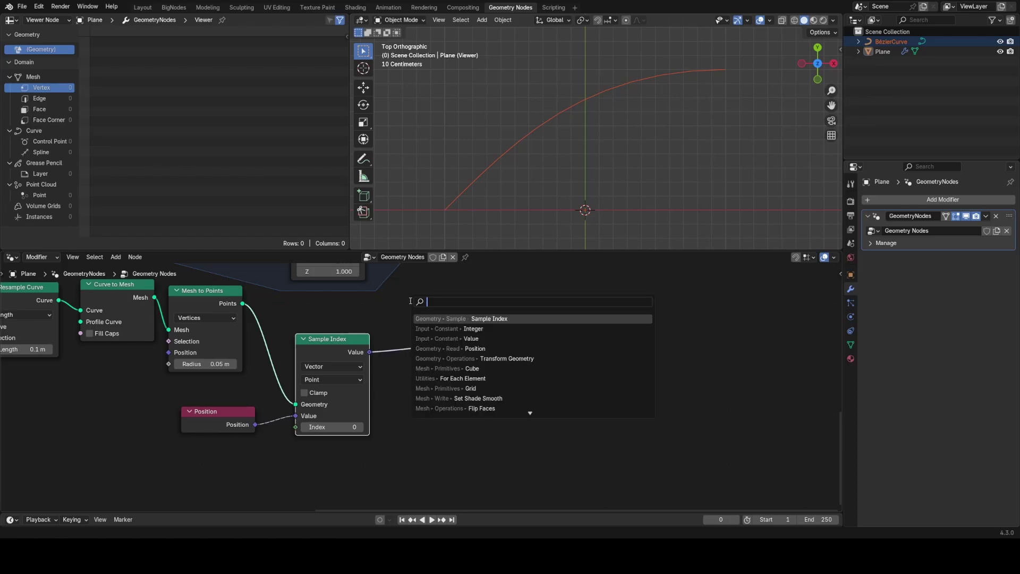
left_click(442, 348)
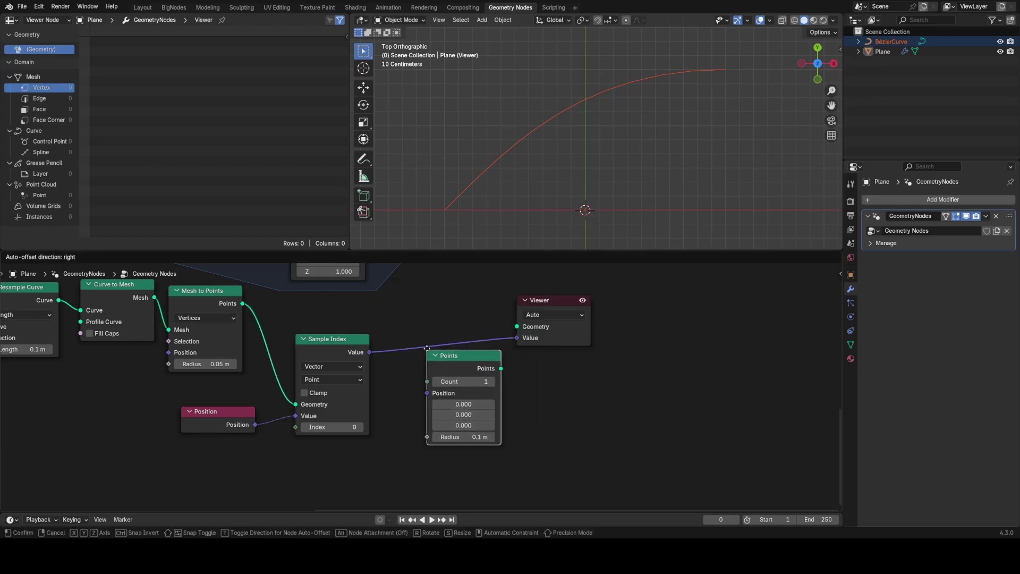
left_click(433, 354)
left_click_drag(460, 347, 516, 326)
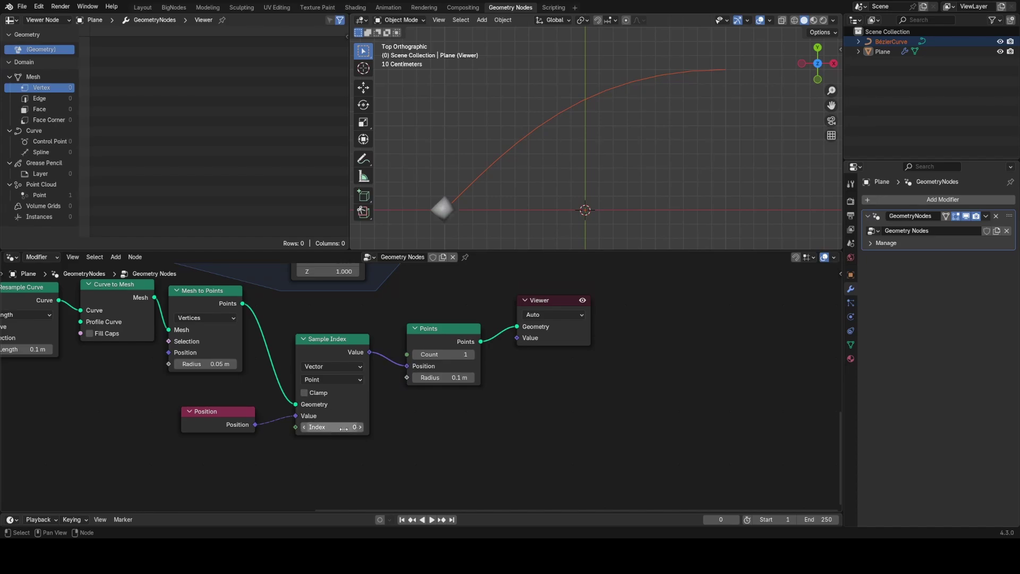
Step the Sample Index node's Index up to 15 to test the point along the curve, and reset it to 0.
mouse_move(334, 426)
left_mouse_down()
mouse_move(364, 427)
mouse_move(330, 426)
mouse_move(351, 427)
left_mouse_up()
left_click(364, 430)
left_click(361, 428)
left_click(361, 428)
left_click(360, 428)
left_click(361, 427)
left_click(360, 427)
left_click(361, 428)
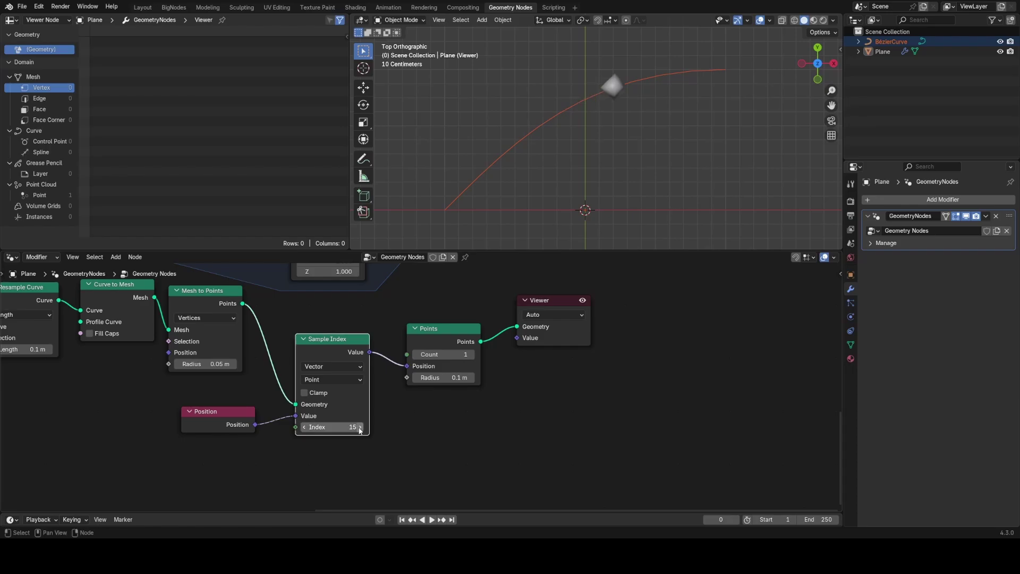
left_click(339, 428)
type("0")
key("Return")
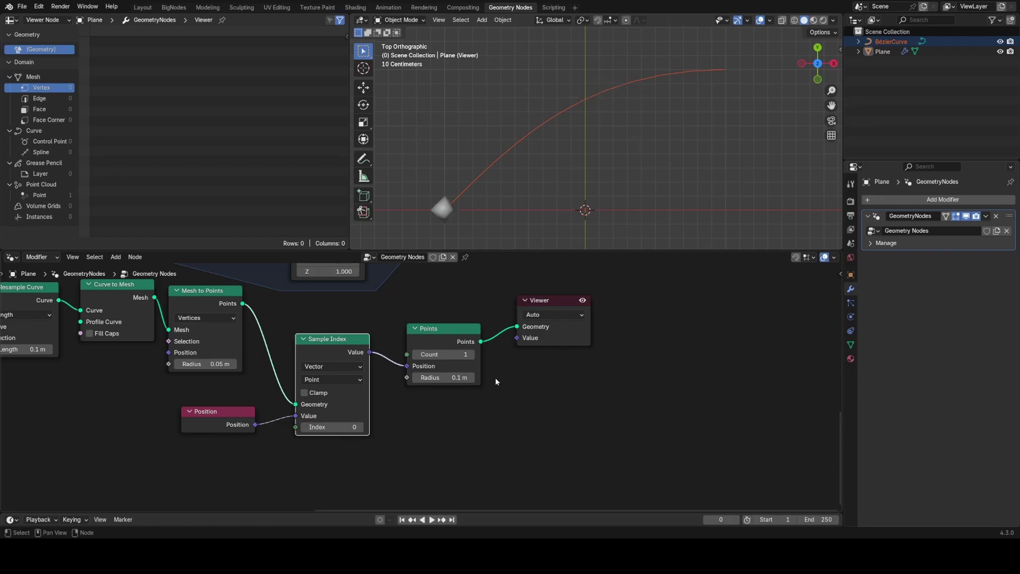
Drive the Sample Index node's Index with the Frame output of a new Scene Time node placed under Position.
left_click_drag(297, 428, 141, 440)
type("fram")
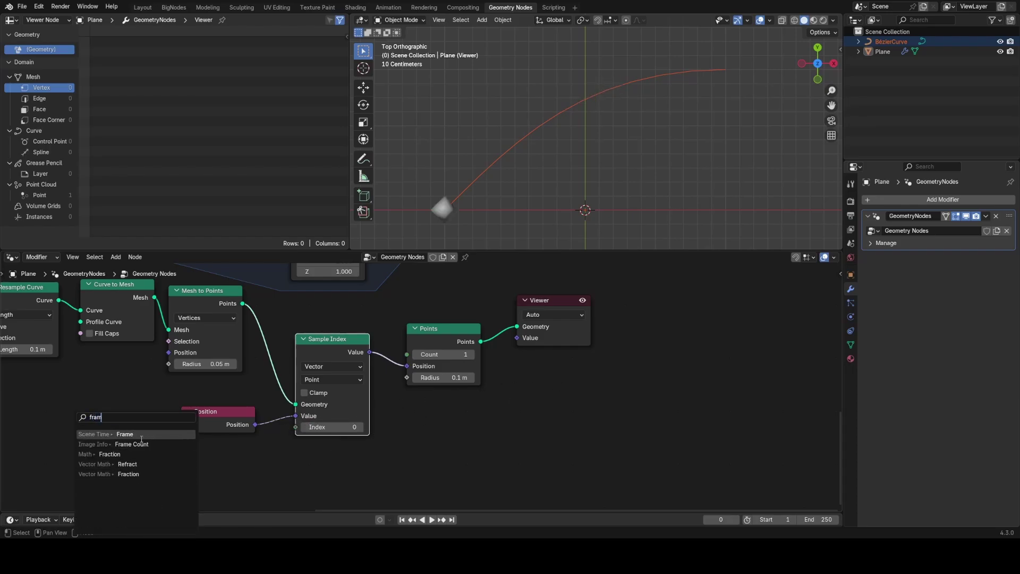
key("Return")
left_click(199, 416)
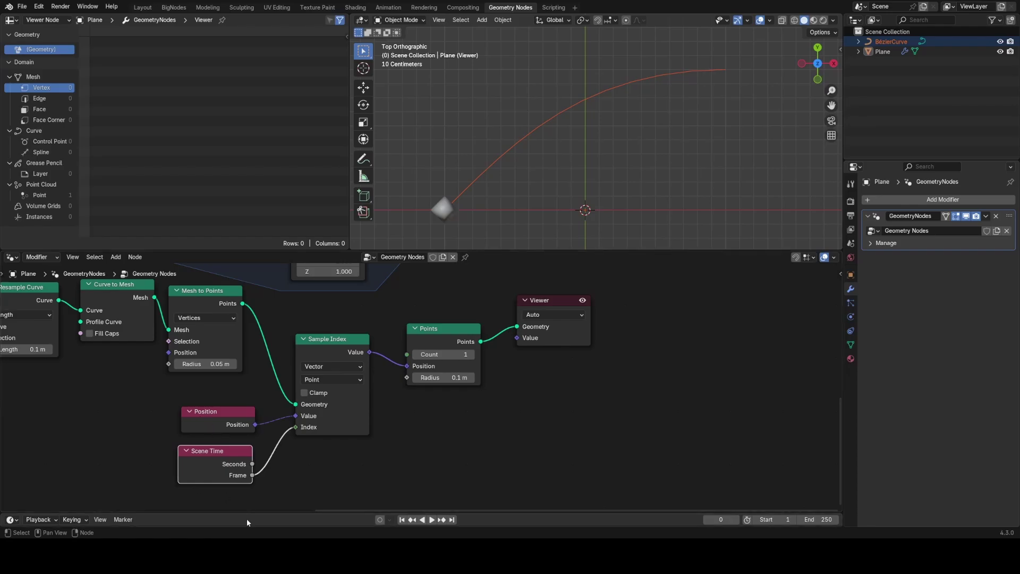
Enlarge the Timeline, and play and scrub the animation to frame 18 to examine how the point travels along the curve.
left_click_drag(236, 514, 233, 499)
key("space")
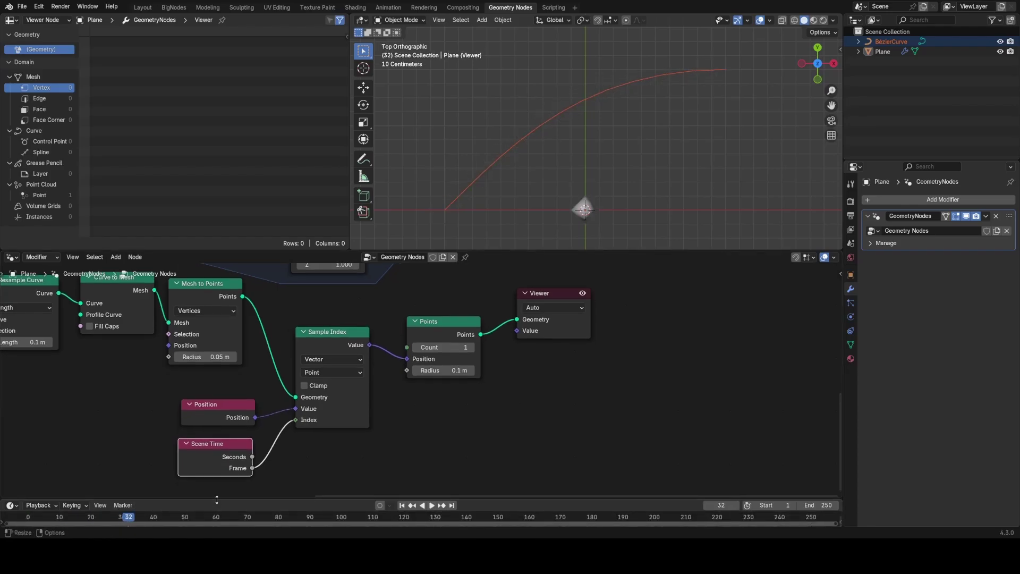
left_click_drag(216, 498, 216, 484)
left_click_drag(131, 503, 84, 519)
key("space")
key("space")
left_click(35, 503)
Move the Scene Time node clear and insert a Math node set to Multiply between its Frame output and the Sample Index input.
scroll(377, 427, "down", 4)
middle_click_drag(379, 418, 434, 408)
scroll(329, 426, "up", 2)
left_click_drag(290, 429, 295, 430)
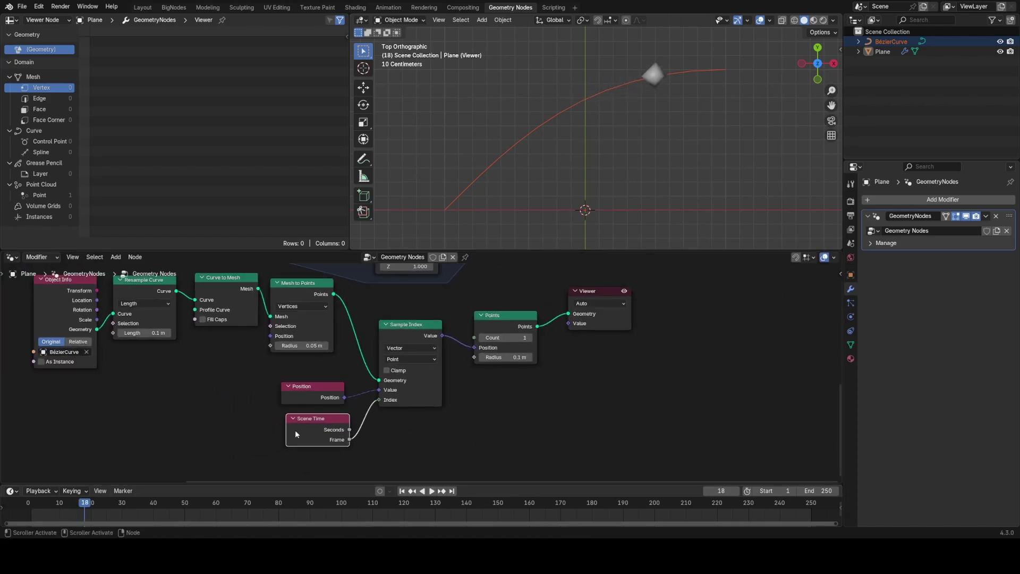
scroll(364, 444, "up", 1)
middle_click_drag(363, 444, 462, 341)
left_click_drag(394, 323, 274, 366)
key("shift+a")
left_click(357, 340)
type("ma")
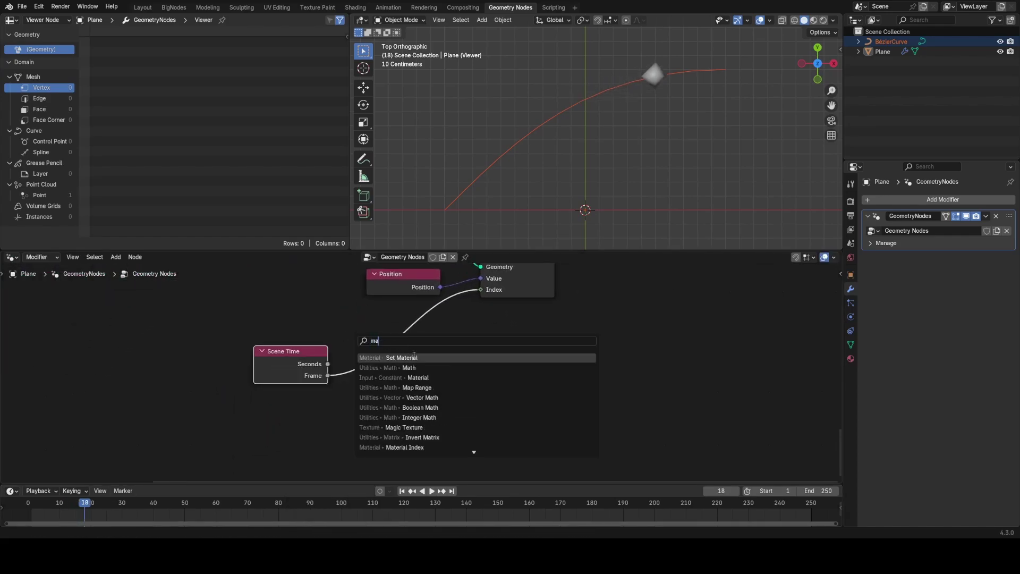
key("Down")
key("Return")
left_click(363, 333)
left_click(393, 363)
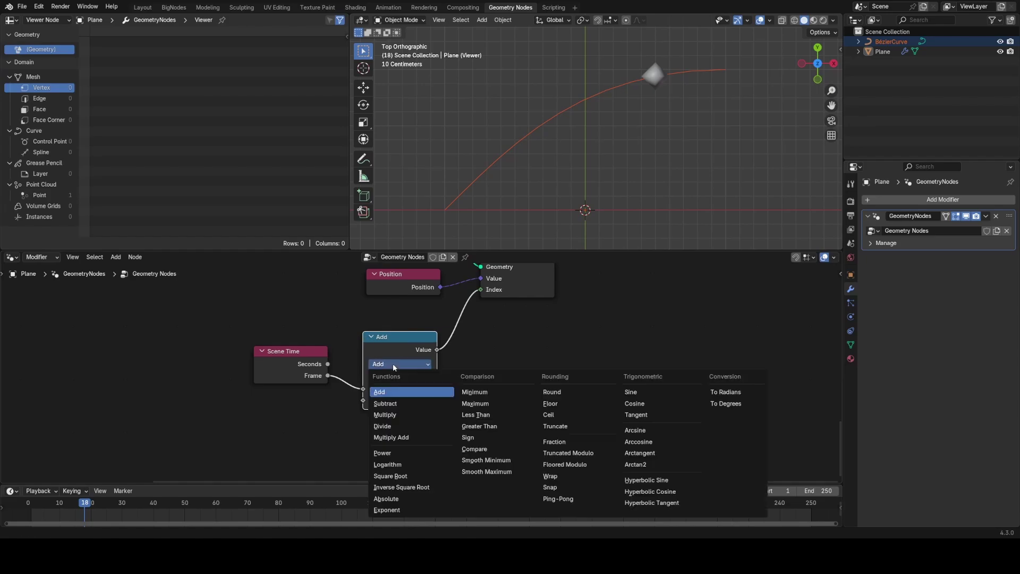
left_click(394, 415)
Set the Multiply node's second value to 1 and change it to 2.
left_click(399, 400)
type("1")
key("Return")
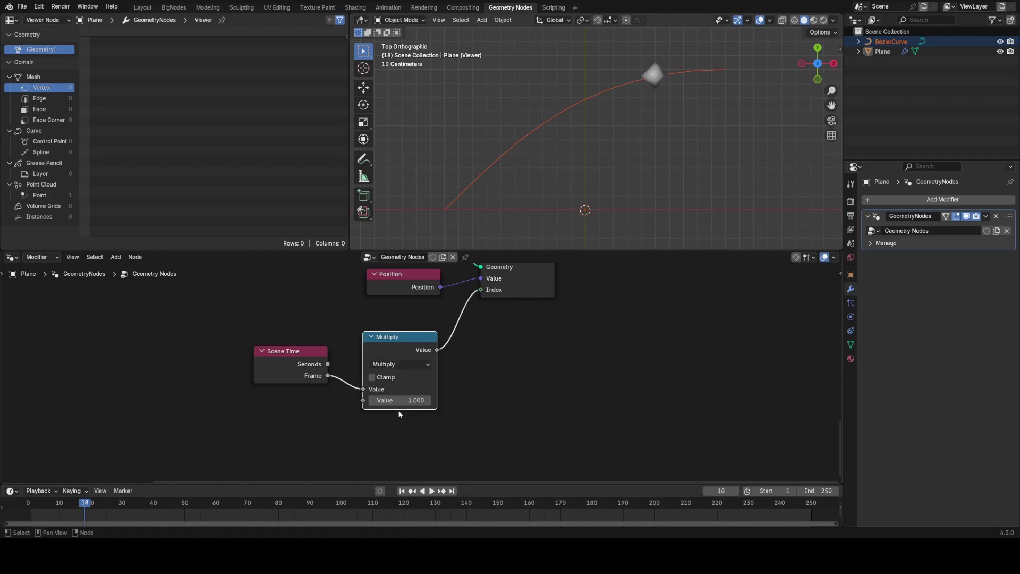
type("2")
key("Return")
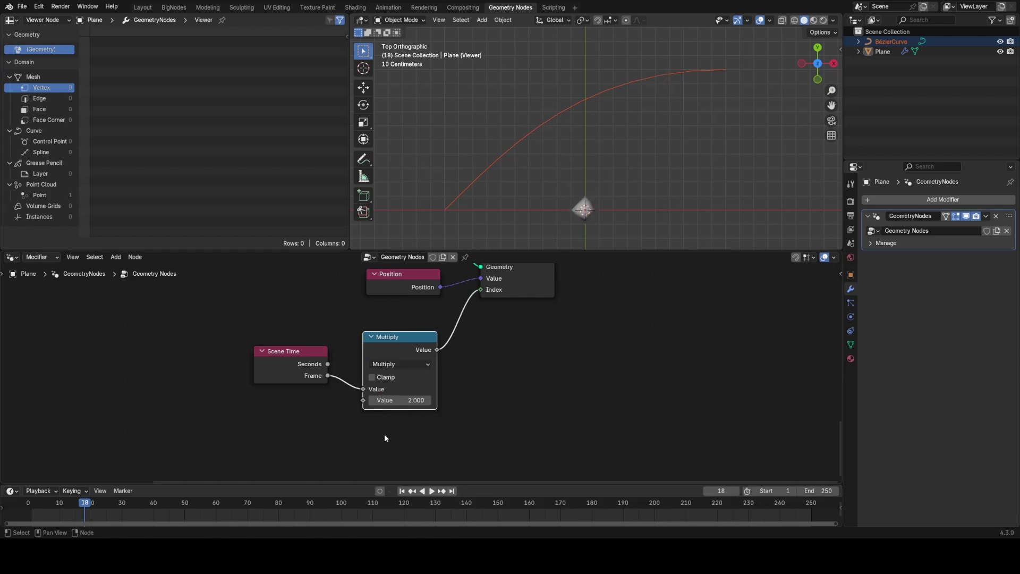
Return the playhead to the start of the Timeline and play the animation to examine the point's speed with the multiplier at 2.
left_click(35, 513)
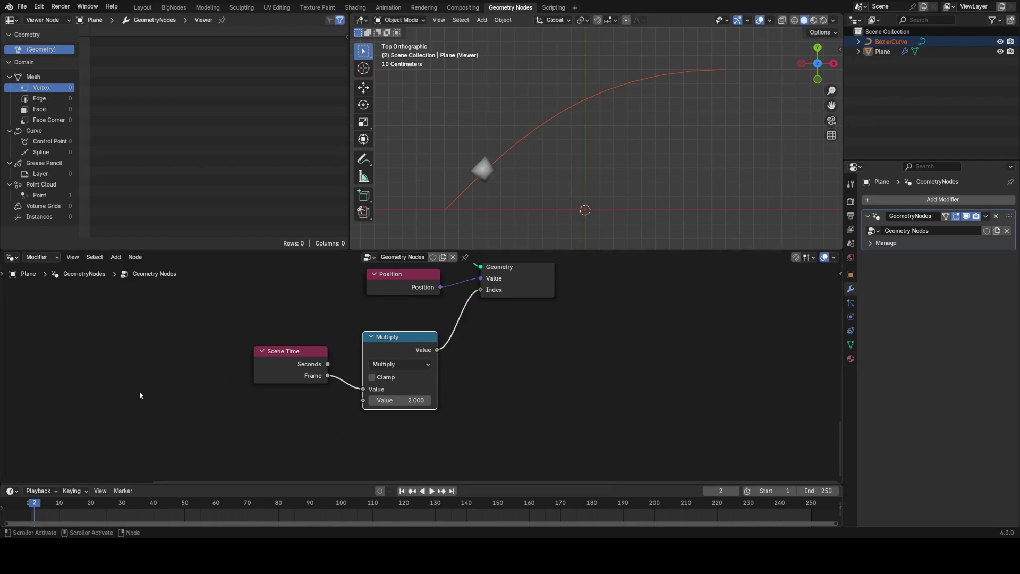
left_click(31, 509)
key("space")
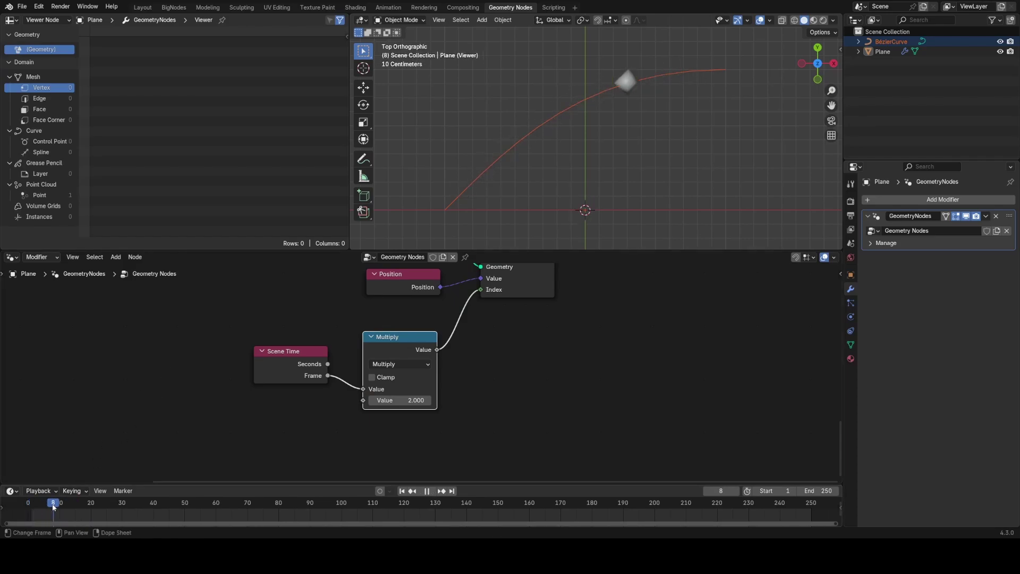
key("space")
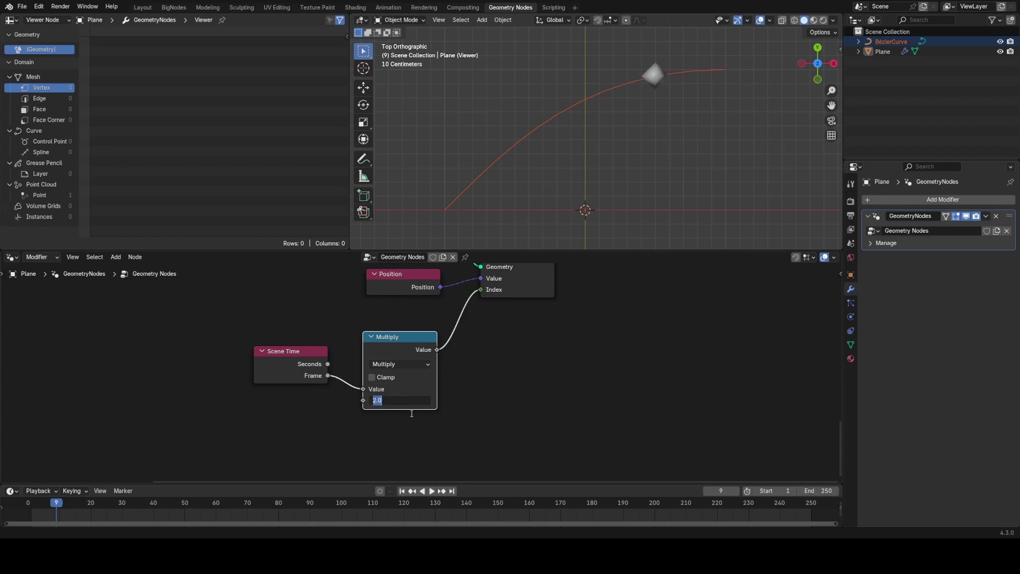
Set the Multiply node's second value to 1 and move Multiply and Scene Time clear of the Sample Index node.
type("1")
key("Return")
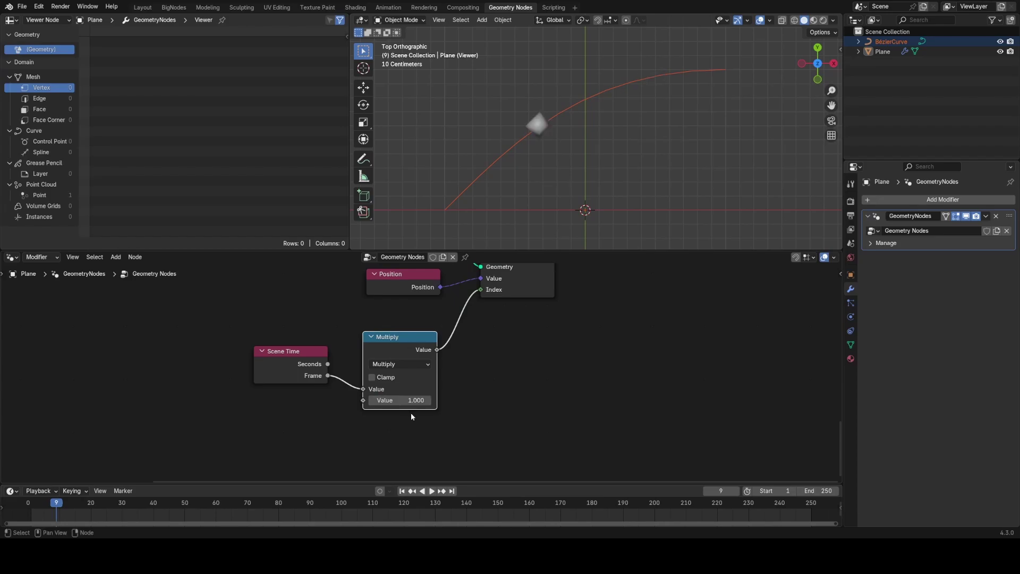
left_click_drag(299, 310, 448, 371)
key("g")
left_click(384, 376)
middle_click_drag(480, 356, 363, 415)
scroll(362, 415, "down", 1)
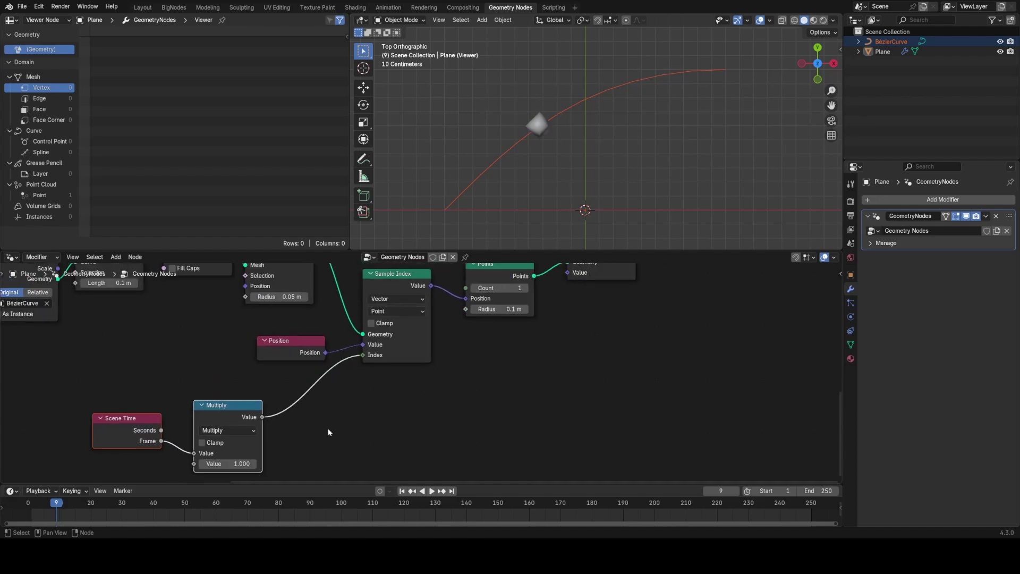
Play the animation and step through to frame 24 to examine where the point goes at the end of the curve.
key("space")
key("space")
key("space")
key("space")
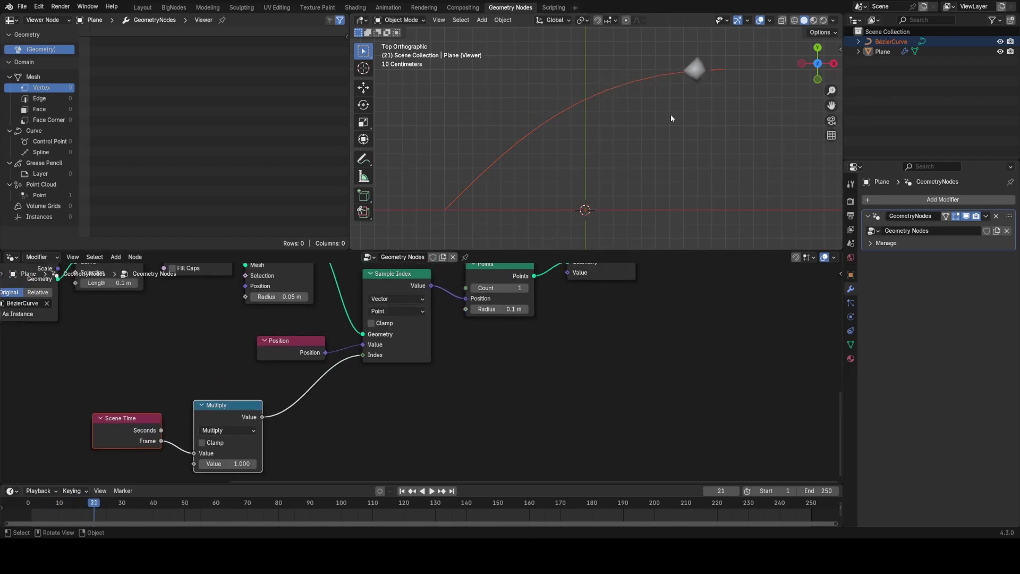
key("Right")
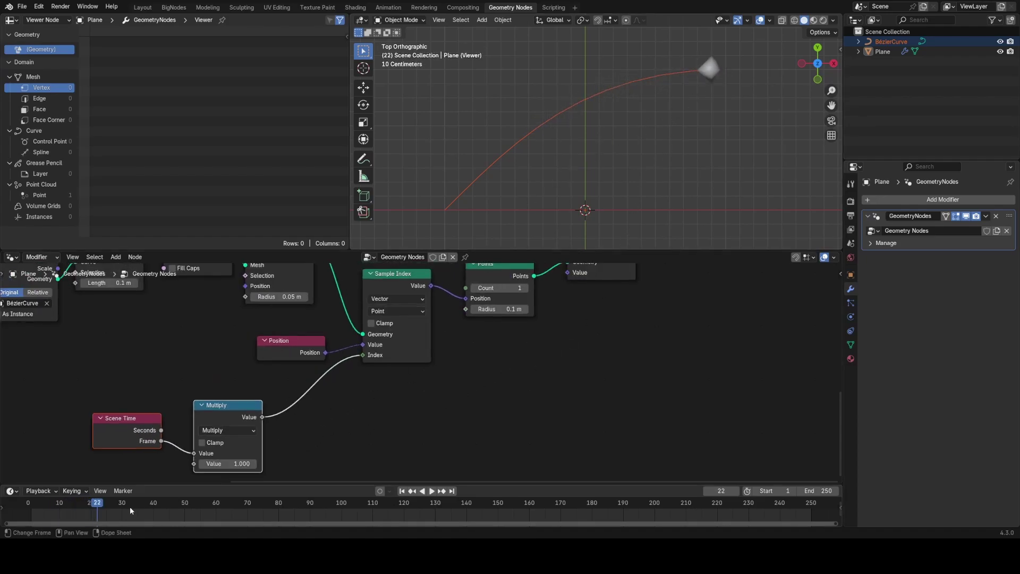
key("Right")
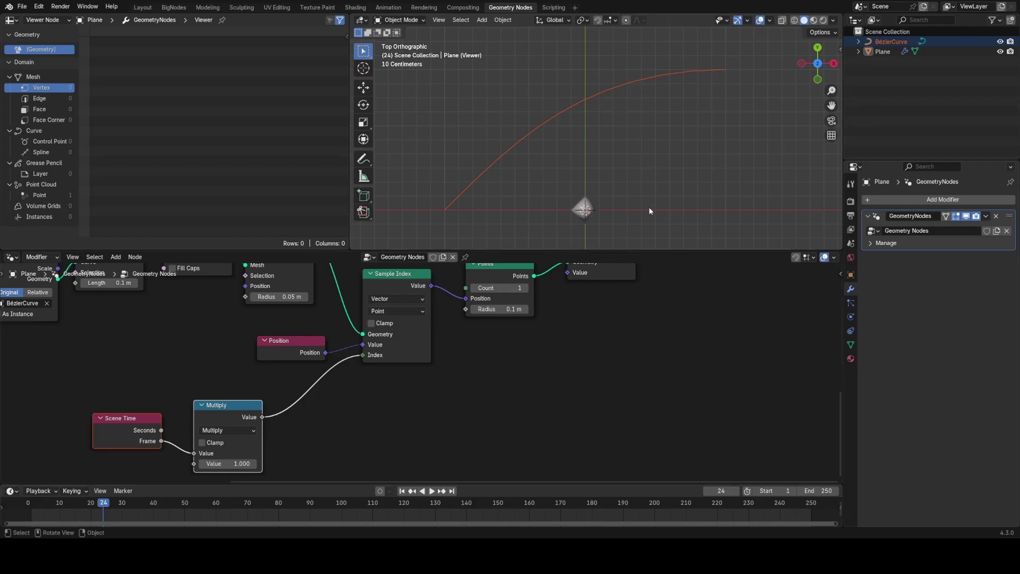
Preview the Mesh to Points output in the Viewer and list its Point Cloud points in the spreadsheet.
middle_click_drag(451, 372, 456, 417)
left_click(465, 358)
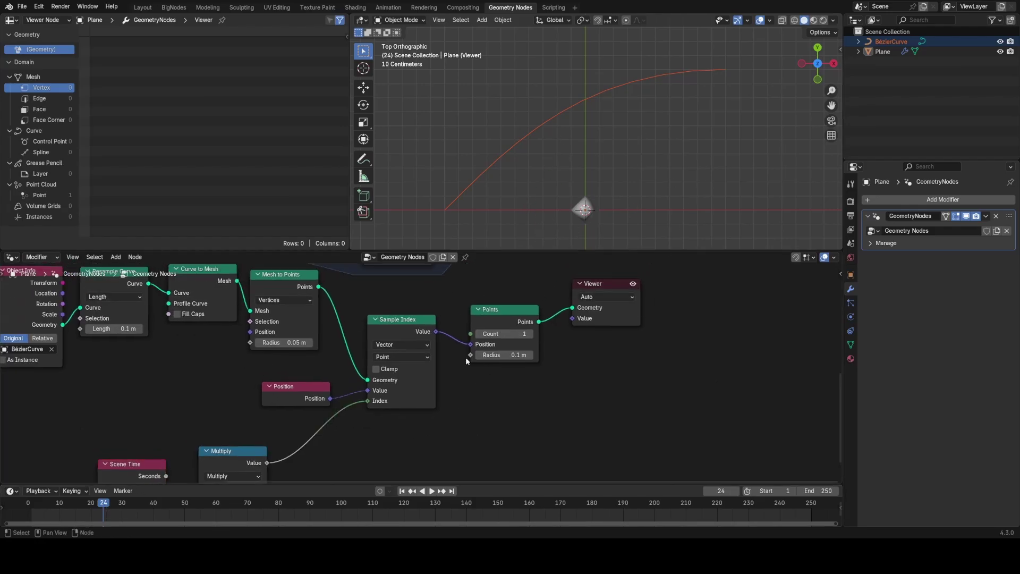
middle_click_drag(324, 303, 378, 351)
scroll(378, 351, "up", 2)
left_click(344, 335, "ctrl+shift")
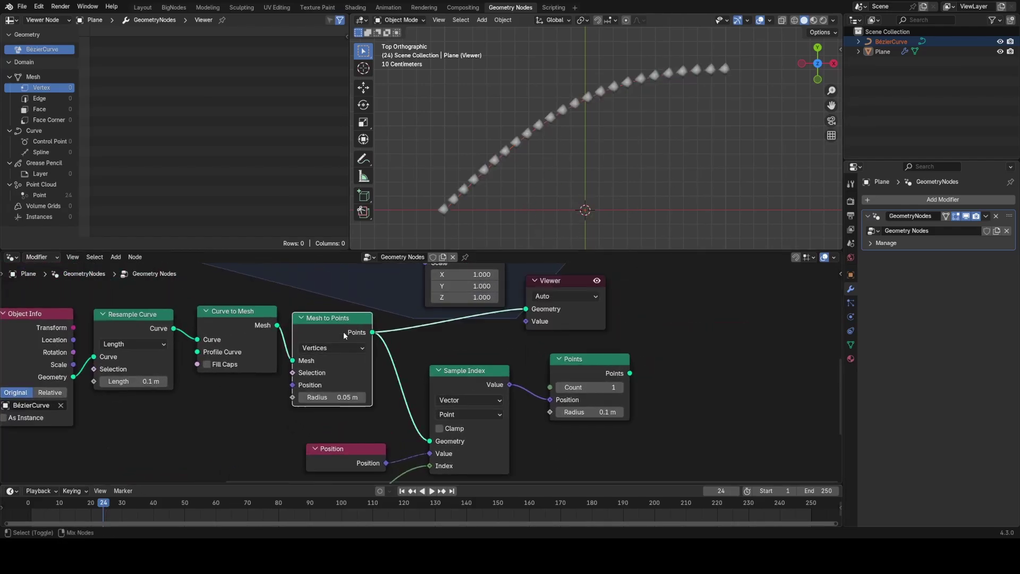
left_click(62, 195)
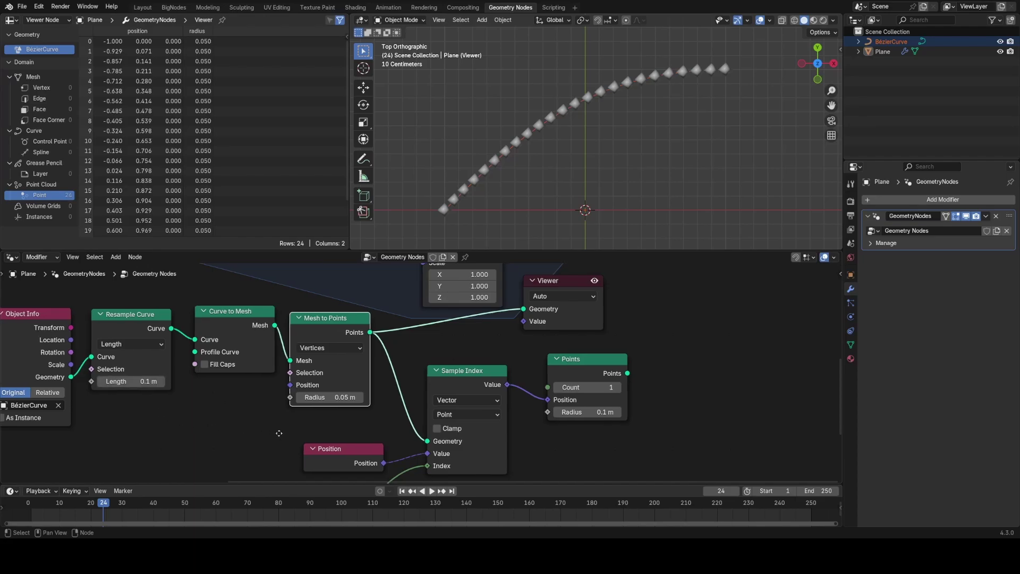
middle_click_drag(470, 457, 358, 439)
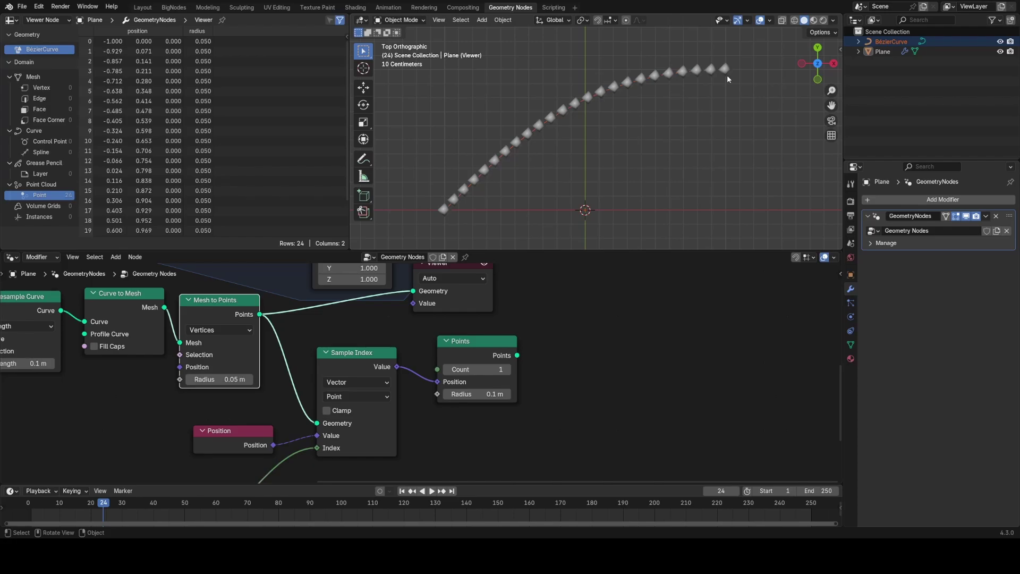
Review the Scene Time and Multiply index chain and switch the Viewer back to the Points node's output.
middle_click_drag(351, 352, 488, 424)
scroll(488, 424, "down", 5)
middle_click_drag(451, 295, 352, 352)
scroll(352, 351, "down", 3)
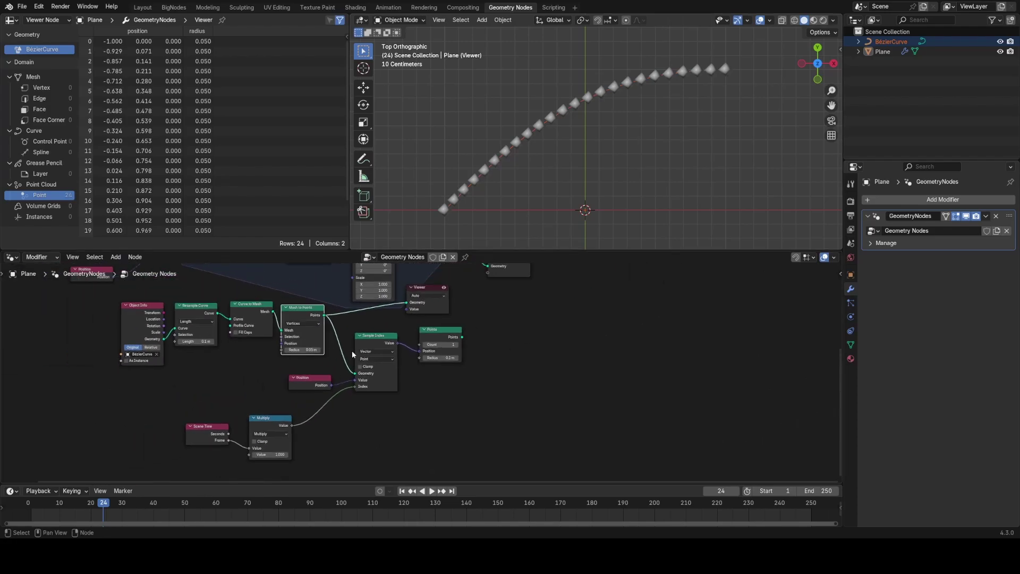
scroll(299, 400, "up", 2)
middle_click_drag(299, 401, 409, 322)
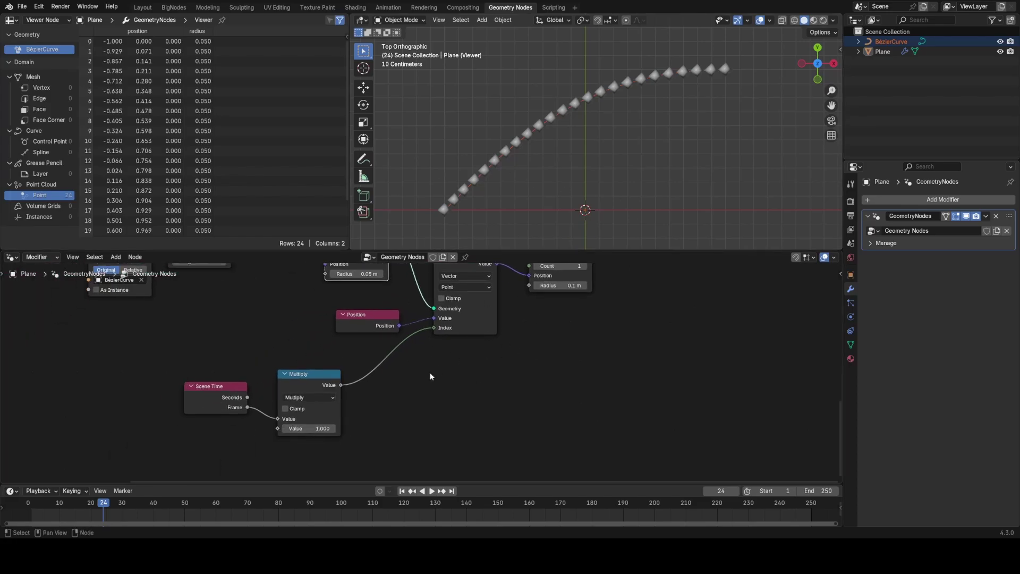
middle_click_drag(419, 387, 504, 346)
scroll(420, 355, "up", 1)
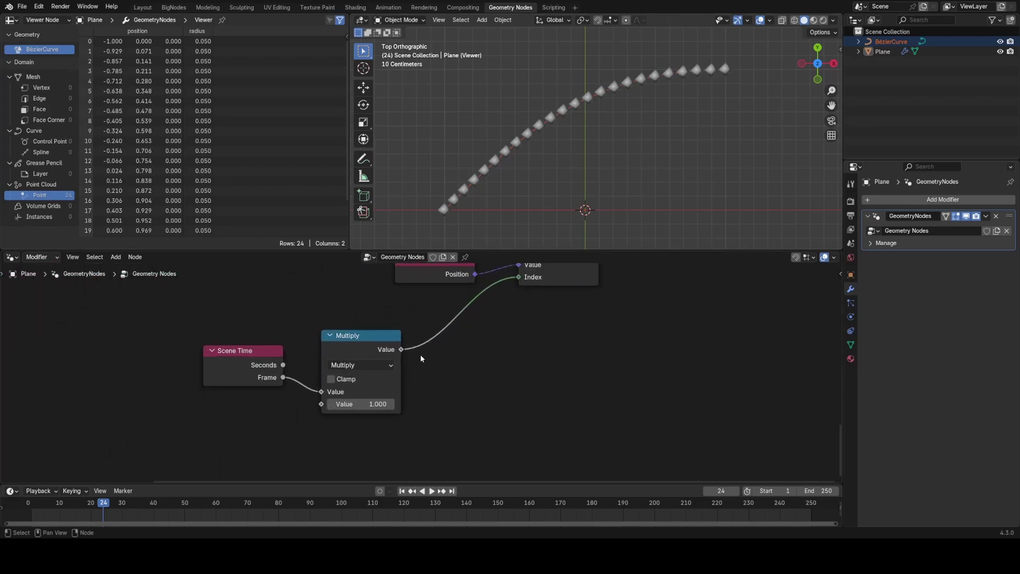
middle_click_drag(523, 314, 427, 403)
left_click(583, 268, "ctrl+shift")
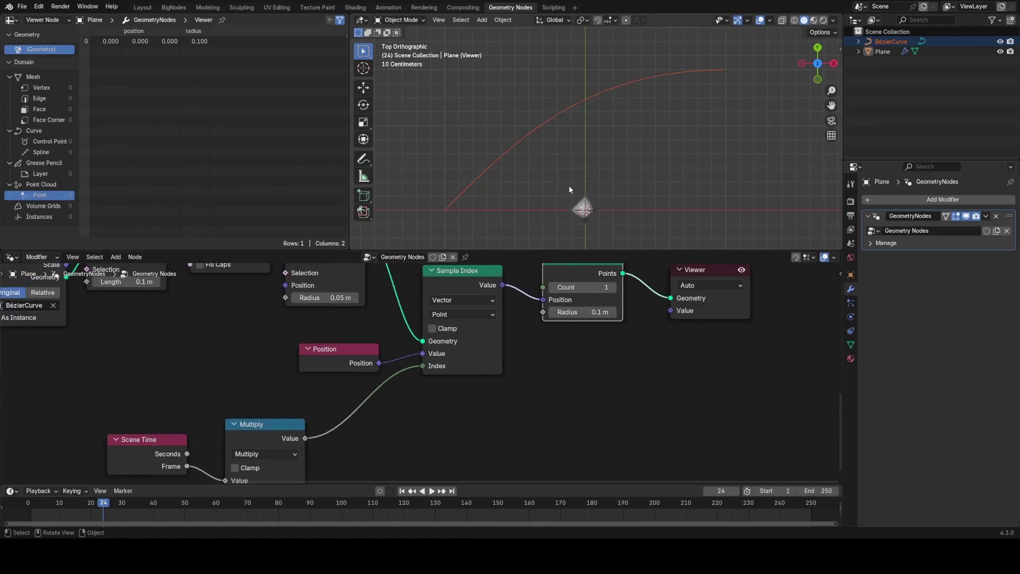
Examine the node chain from Object Info through Mesh to Points and Sample Index to the Viewer.
middle_click_drag(427, 319, 408, 395)
middle_click_drag(462, 361, 507, 338)
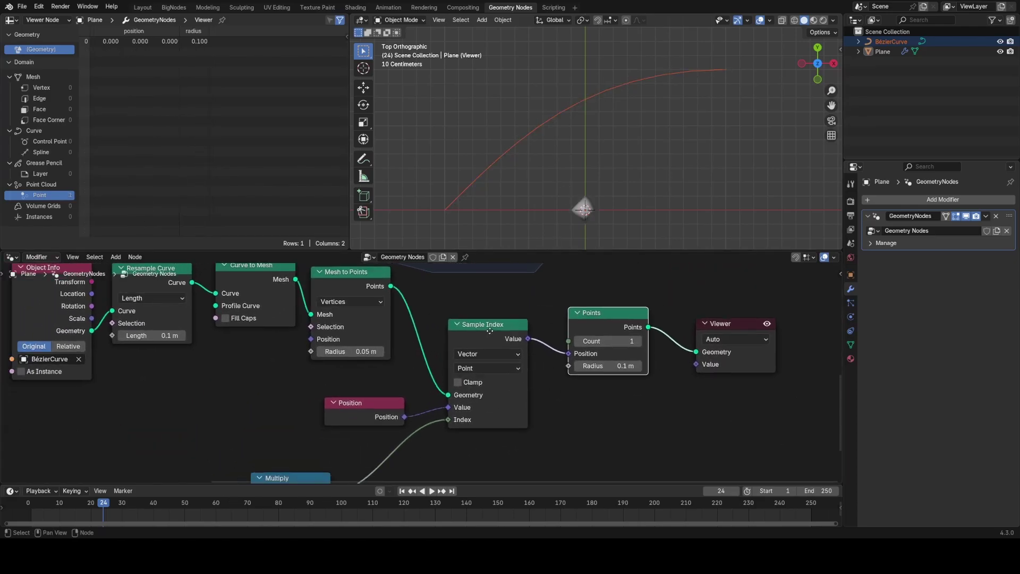
scroll(488, 345, "down", 1)
middle_click_drag(458, 370, 486, 320)
middle_click_drag(441, 388, 350, 423)
scroll(413, 391, "down", 1)
scroll(432, 362, "up", 1)
scroll(361, 312, "down", 1)
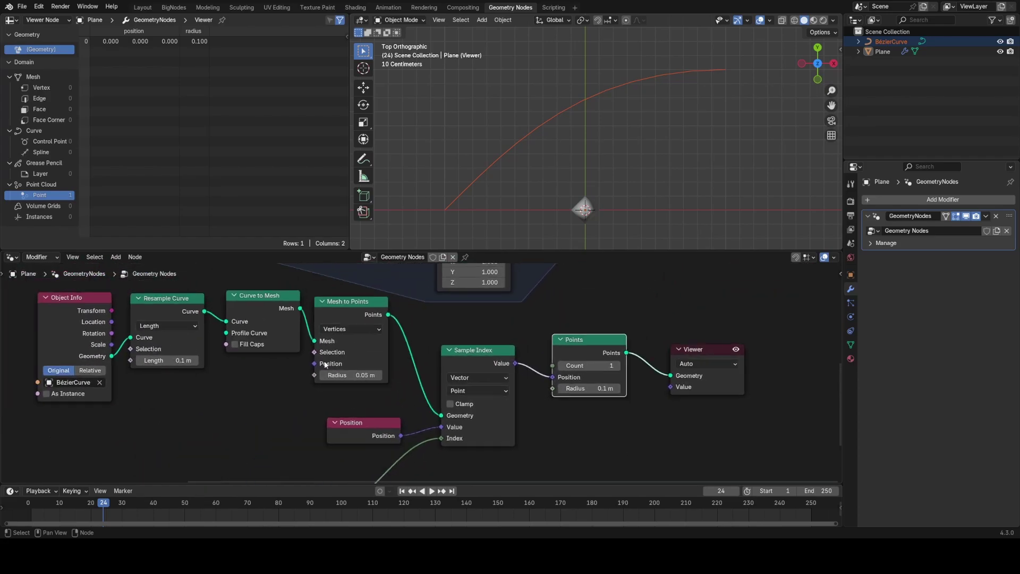
Move the Object Info, Resample Curve, Curve to Mesh and Mesh to Points nodes together away from Sample Index to make room.
middle_click_drag(230, 395, 312, 384)
left_click_drag(111, 335, 406, 359)
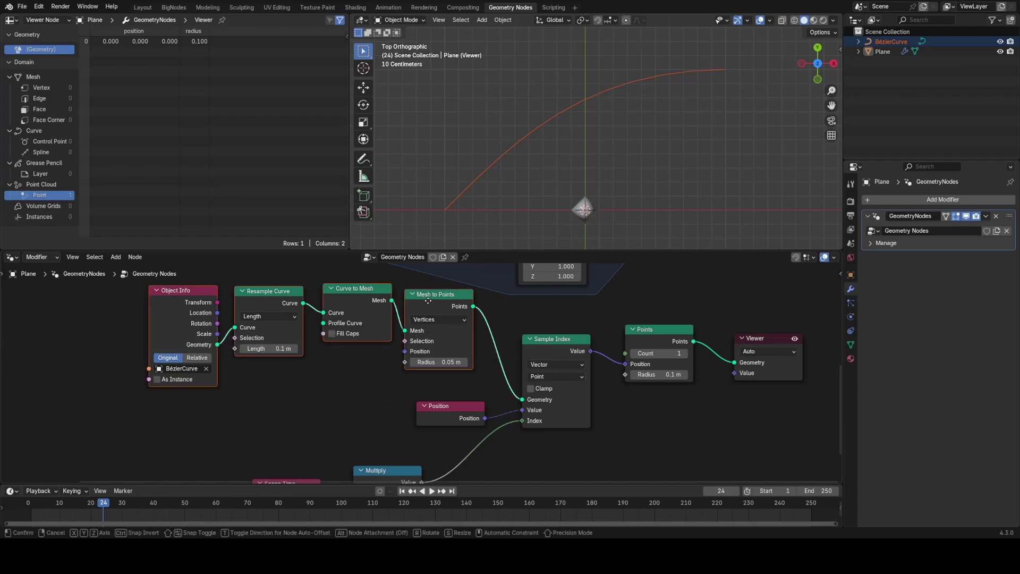
left_click_drag(441, 295, 265, 364)
middle_click_drag(339, 386, 367, 306)
key("g")
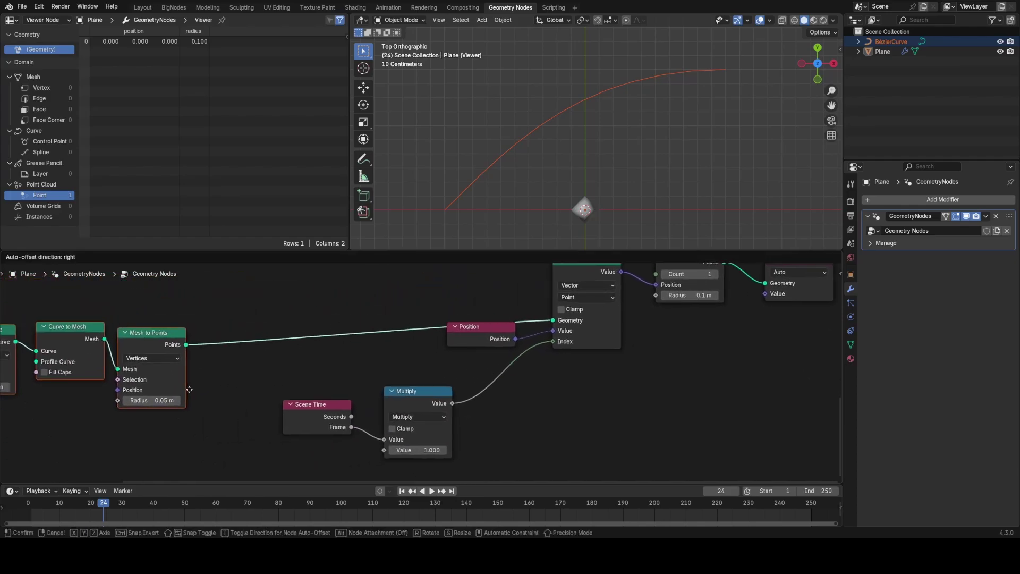
left_click(218, 379)
Add a Domain Size node below Scene Time, with its Geometry fed by the Mesh to Points output.
middle_click_drag(218, 378, 230, 278)
scroll(228, 308, "down", 1)
middle_click_drag(225, 316, 196, 393)
scroll(189, 343, "down", 1)
key("shift+a")
type("s")
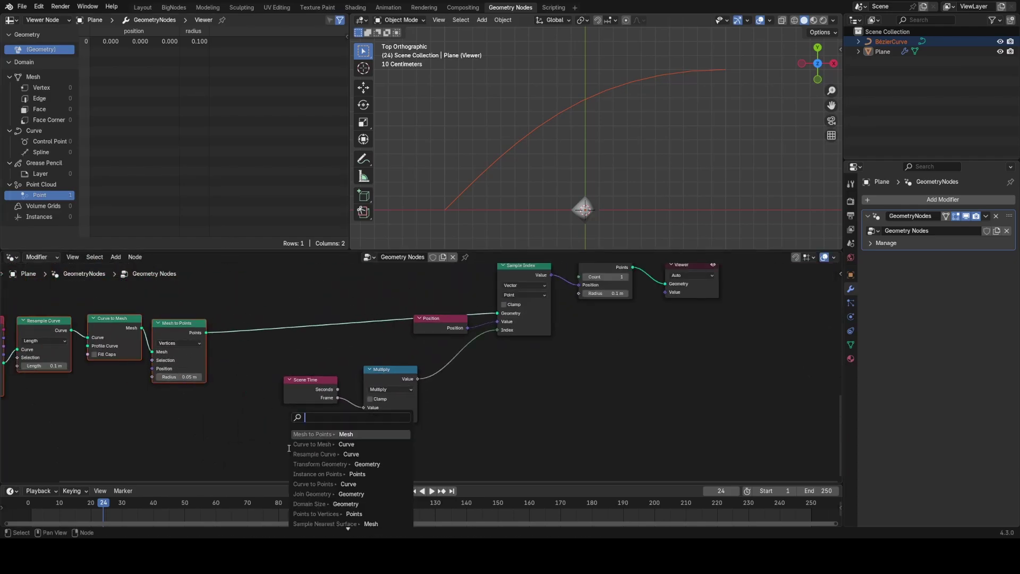
type("ize")
key("Return")
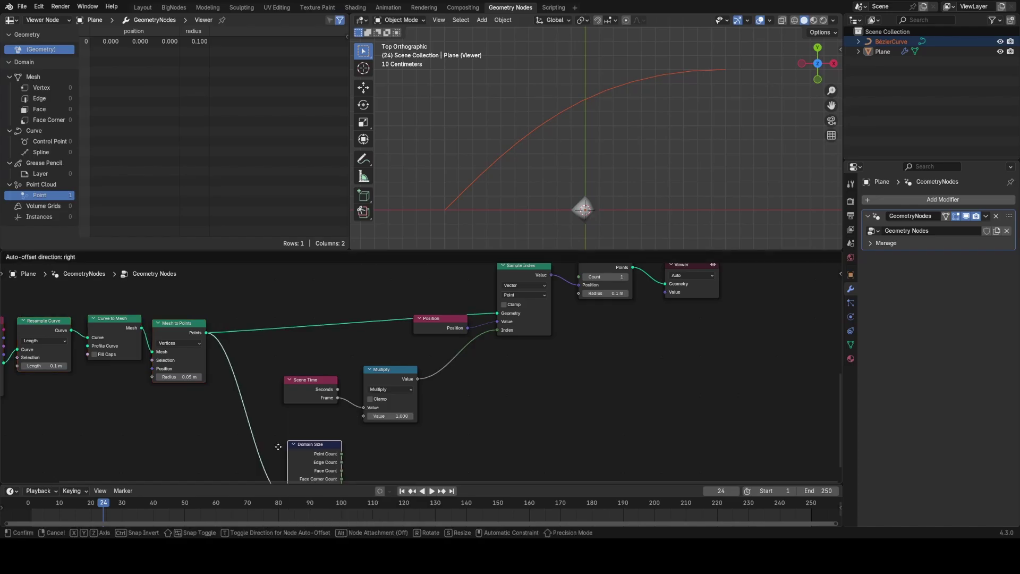
left_click(277, 445)
Set the Domain Size node's component type to Point Cloud and preview its Point Count in the Viewer.
middle_click_drag(298, 442, 314, 377)
scroll(314, 388, "up", 3)
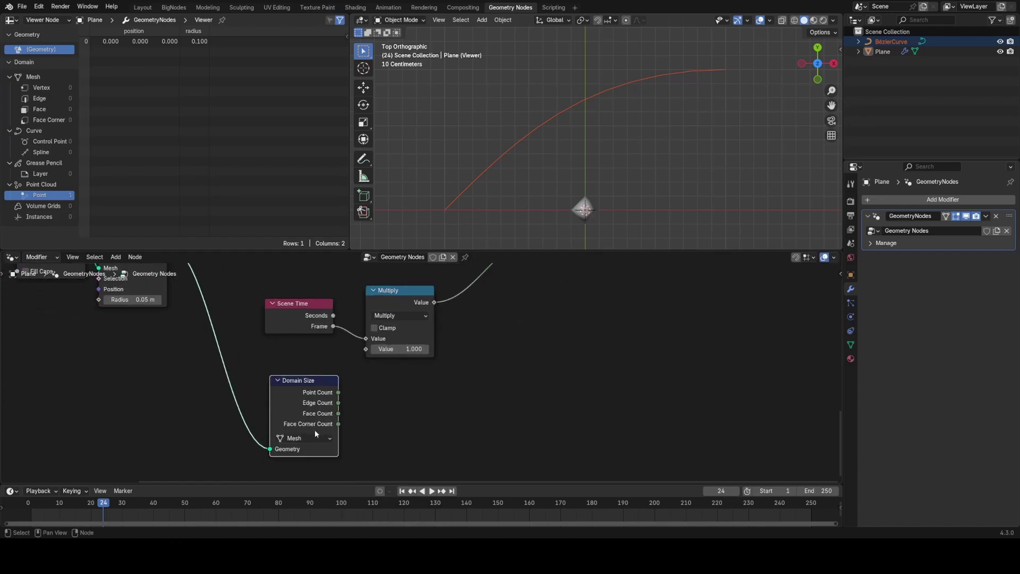
left_click(315, 436)
left_click(310, 471)
left_click(306, 400, "ctrl+shift")
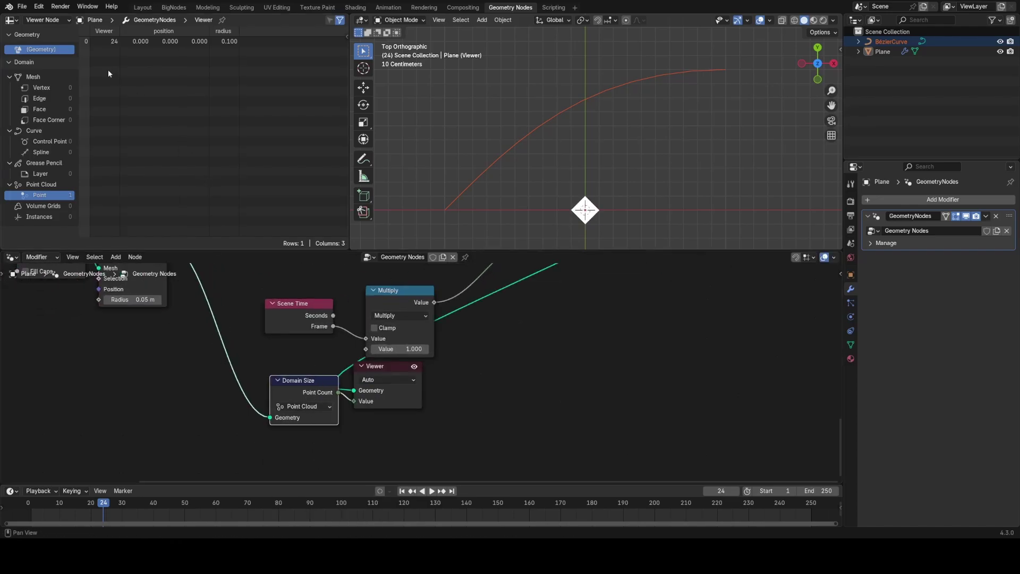
middle_click_drag(296, 351, 268, 386)
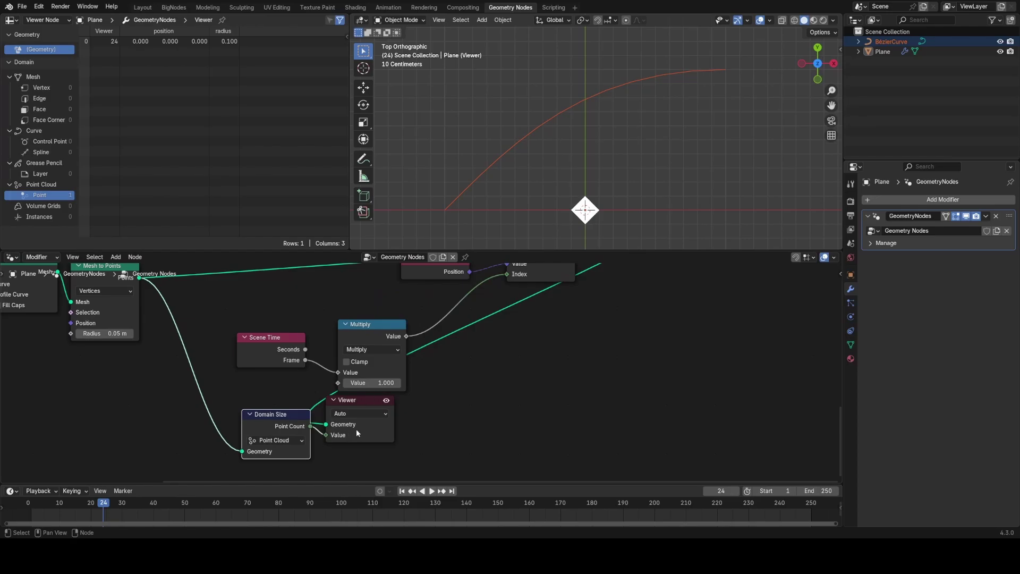
Spread out the Viewer, Domain Size, Multiply and Scene Time nodes to clear space for more nodes.
left_click_drag(356, 429, 714, 417)
left_click_drag(284, 428, 393, 429)
left_click_drag(397, 372, 368, 365)
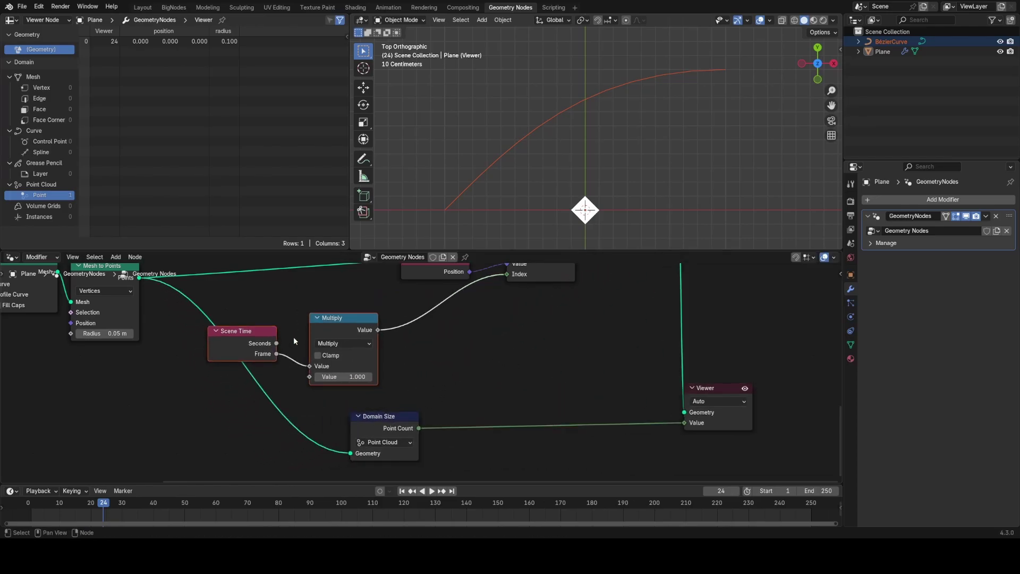
left_click(255, 341)
left_click_drag(255, 340, 277, 324)
scroll(383, 379, "up", 1)
scroll(382, 379, "up", 1)
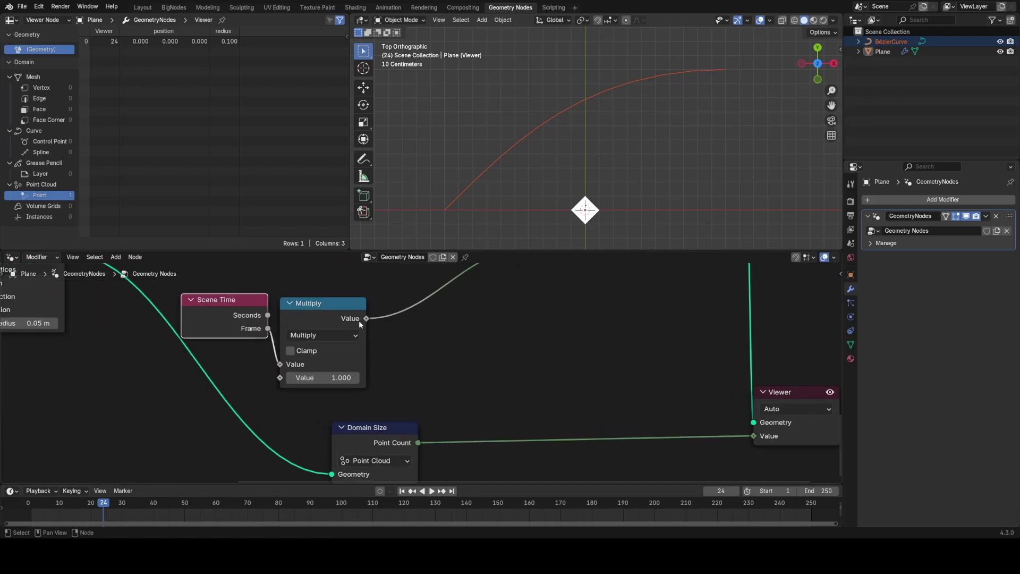
Add a Compare node set to Greater Than, with Multiply's Value feeding A and Domain Size's Point Count feeding B.
left_click_drag(366, 318, 493, 350)
type("grea")
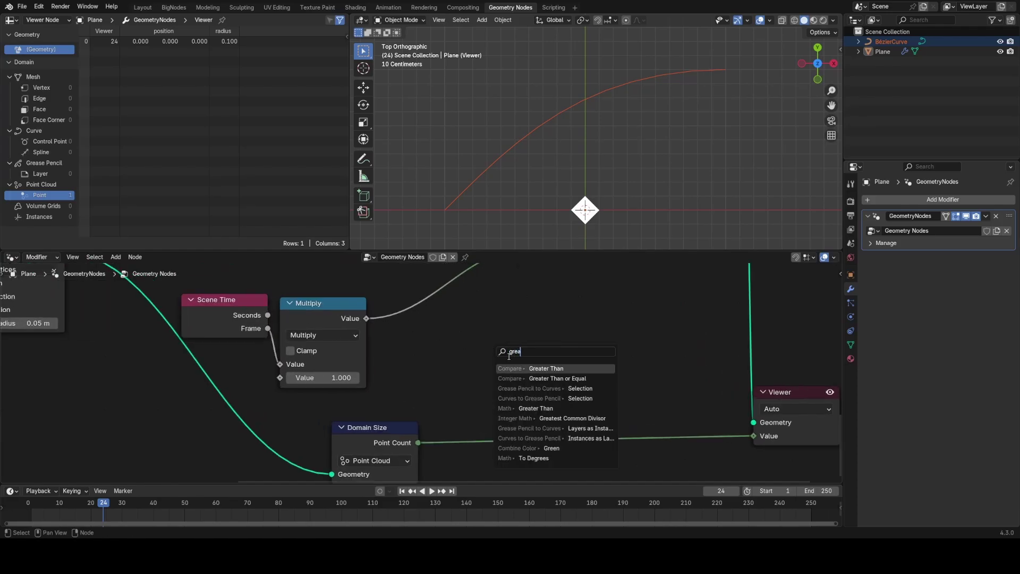
key("Return")
left_click(519, 354)
left_click_drag(382, 434, 468, 401)
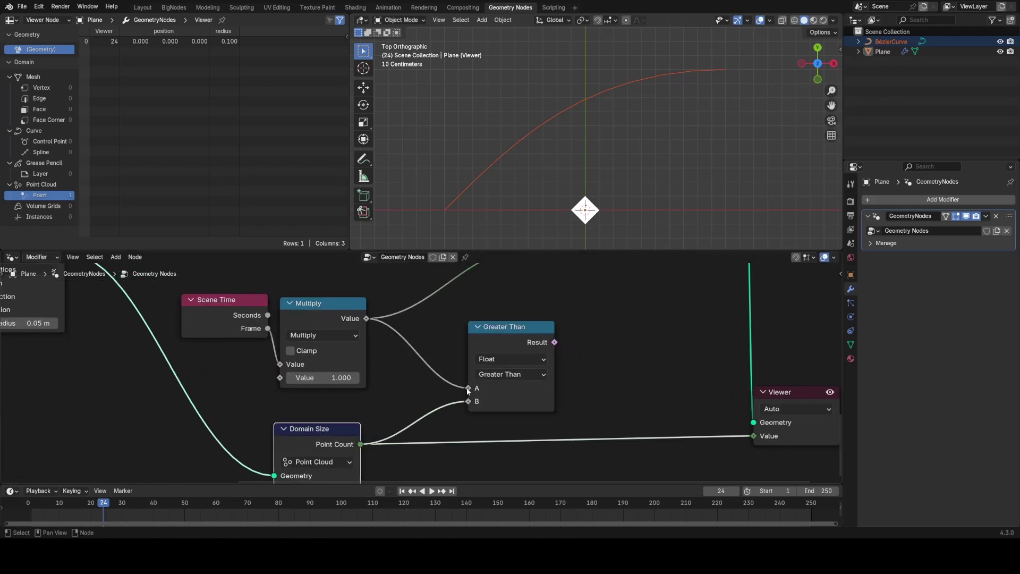
Add a Switch node controlled by the Greater Than Result and set its input type to Integer.
middle_click_drag(529, 328, 294, 398)
left_click_drag(317, 412, 383, 383)
type("swi")
key("Return")
left_click(391, 389)
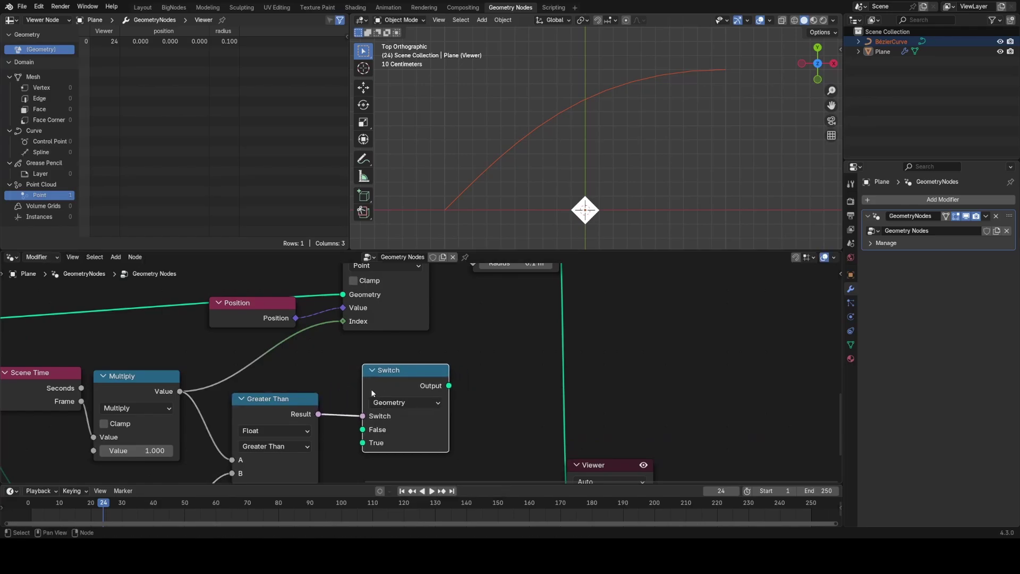
left_click(393, 402)
key("Escape")
middle_click_drag(349, 418, 372, 415)
left_click(428, 400)
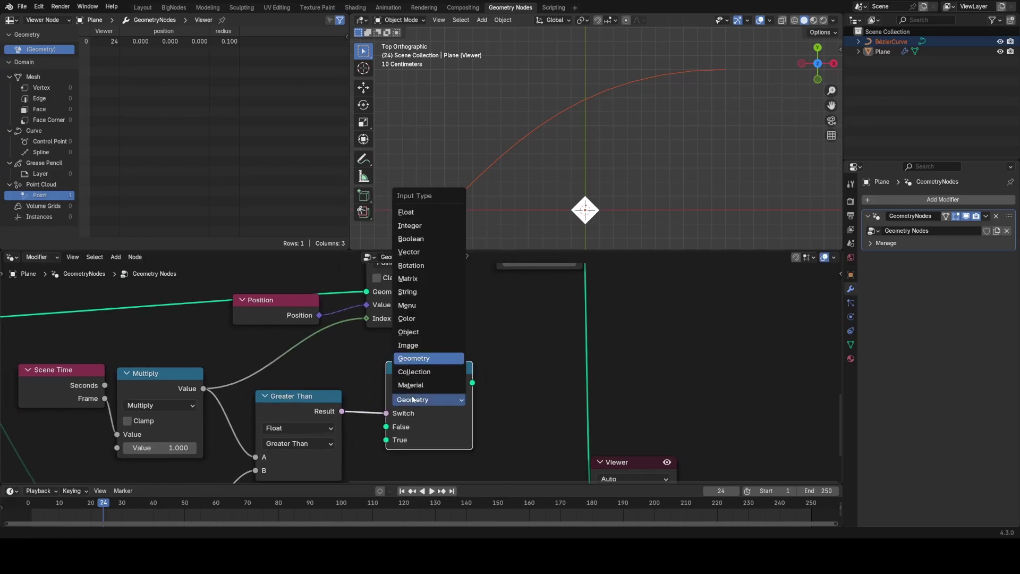
left_click(417, 230)
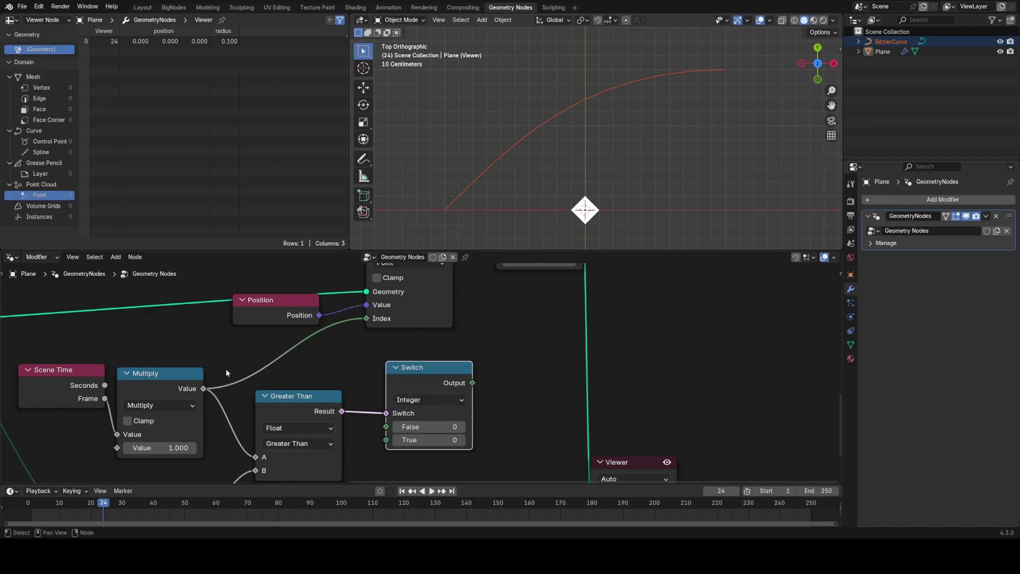
Connect Multiply's Value to the Switch node's False input and the Switch Output to Sample Index's Index.
left_click_drag(203, 388, 375, 427)
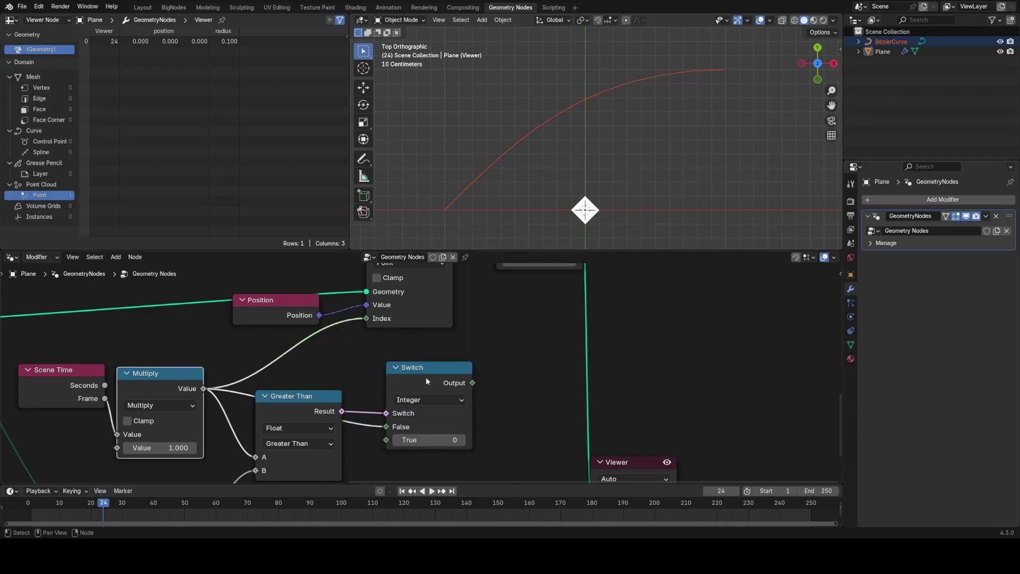
left_click_drag(426, 380, 415, 363)
middle_click_drag(340, 392, 346, 380)
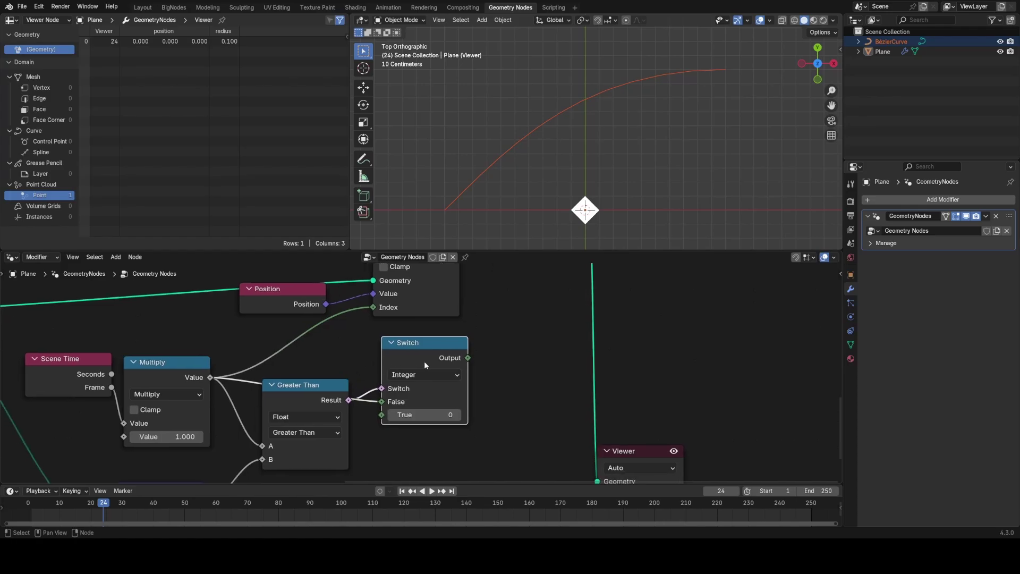
left_click_drag(468, 358, 372, 307)
Connect Domain Size's Point Count to the Switch node's True input and move the Domain Size node clear of Greater Than.
middle_click_drag(358, 353, 409, 304)
left_click_drag(254, 454, 431, 366)
middle_click_drag(260, 451, 343, 396)
left_click_drag(317, 387, 259, 405)
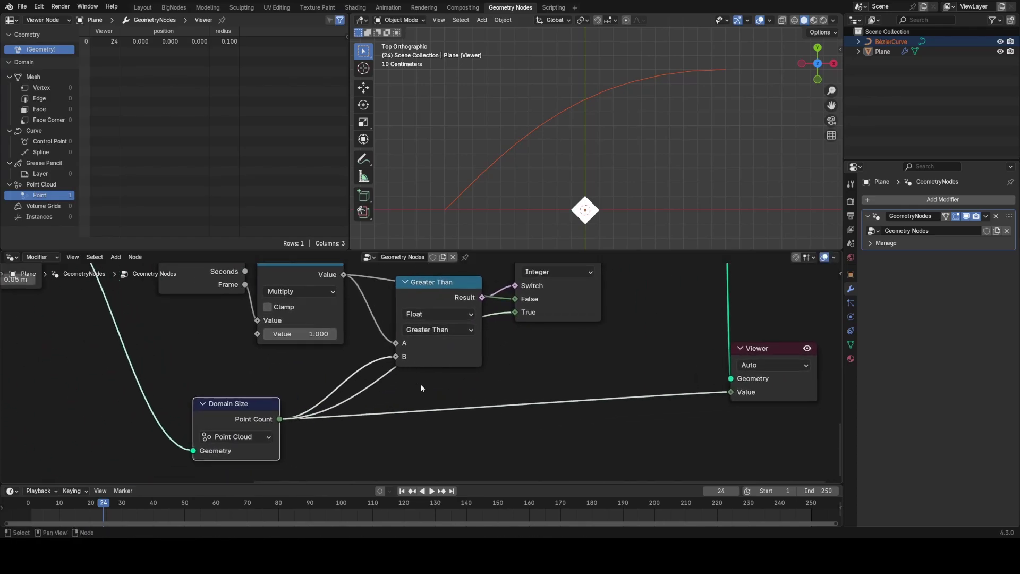
Delete the Viewer attached to Domain Size and preview the Points node's output, stopping the playback.
scroll(467, 374, "down", 3)
middle_click_drag(648, 340, 502, 389)
scroll(504, 390, "down", 1)
left_click(538, 426)
key("x")
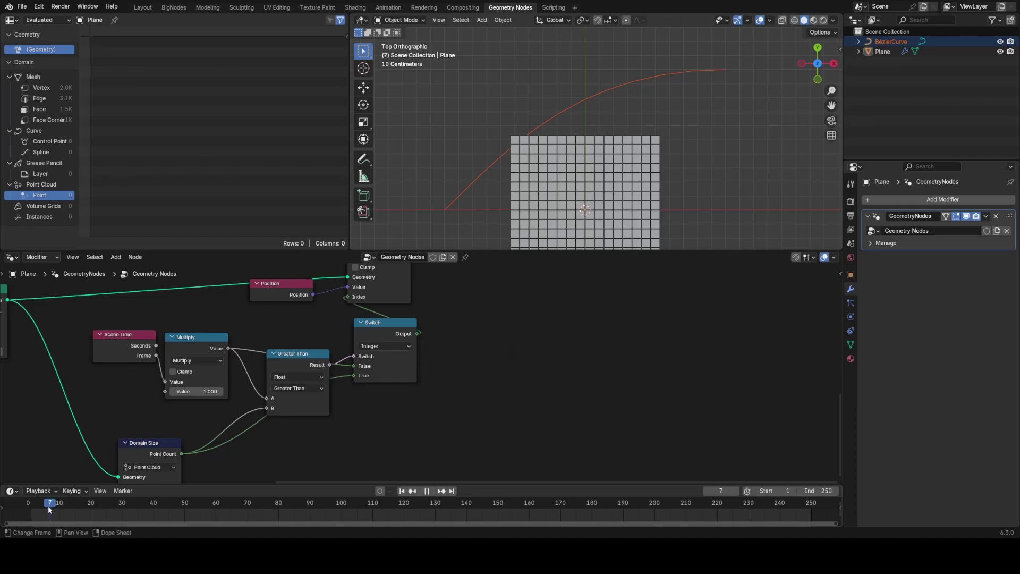
middle_click_drag(424, 281, 384, 379)
left_click(433, 324, "ctrl+shift")
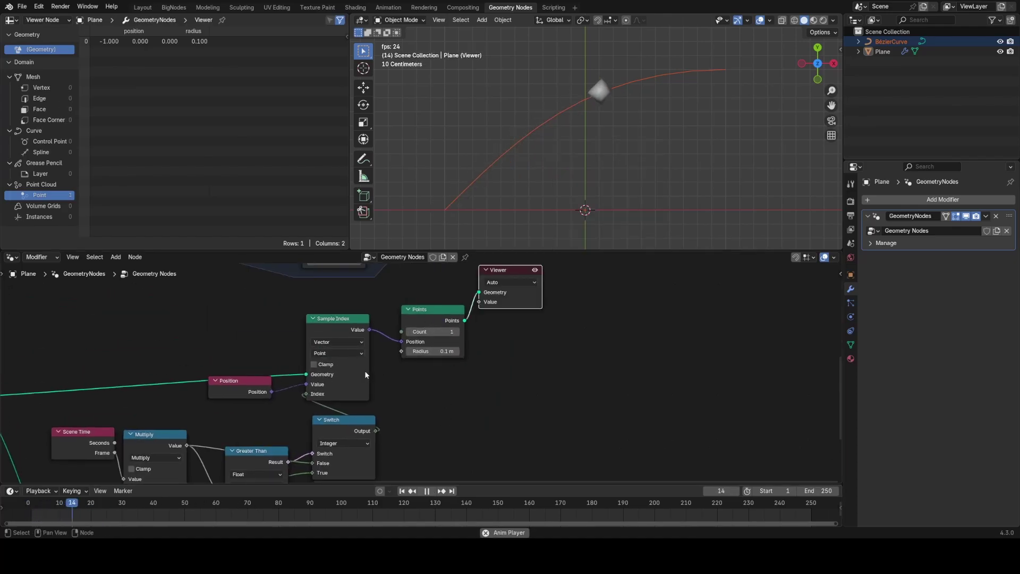
key("space")
Add a reroute point that joins the two links leaving Domain Size's Point Count.
middle_click_drag(273, 474, 422, 385)
scroll(422, 384, "up", 3)
middle_click_drag(326, 430, 358, 371)
right_click_drag(358, 372, 360, 393, "shift")
middle_click_drag(305, 399, 462, 413)
scroll(463, 414, "down", 2)
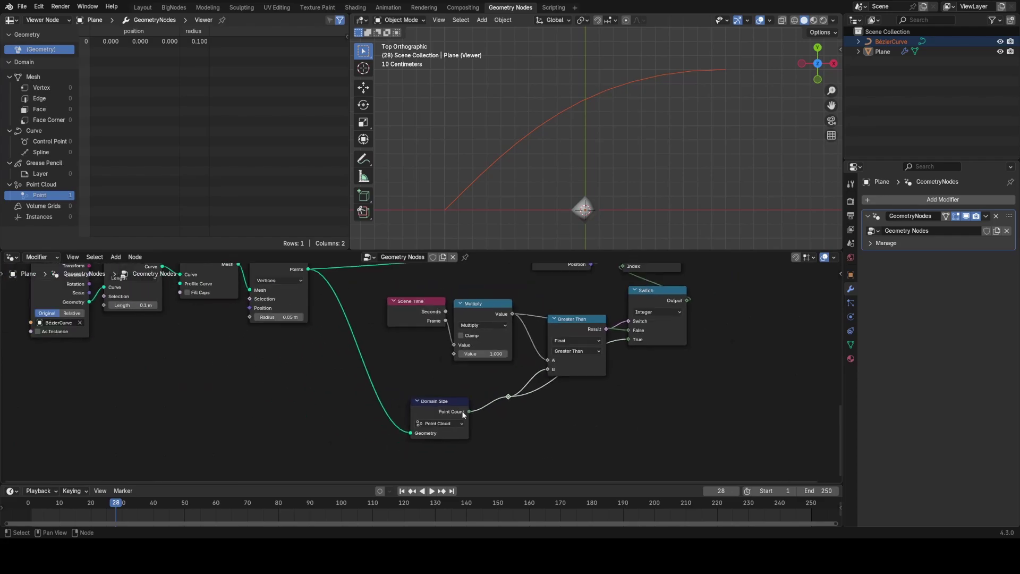
Insert an Integer Math node set to Subtract with Value 1 between Domain Size's Point Count and the reroute.
left_click_drag(462, 414, 391, 405)
key("shift+a")
left_click(398, 339)
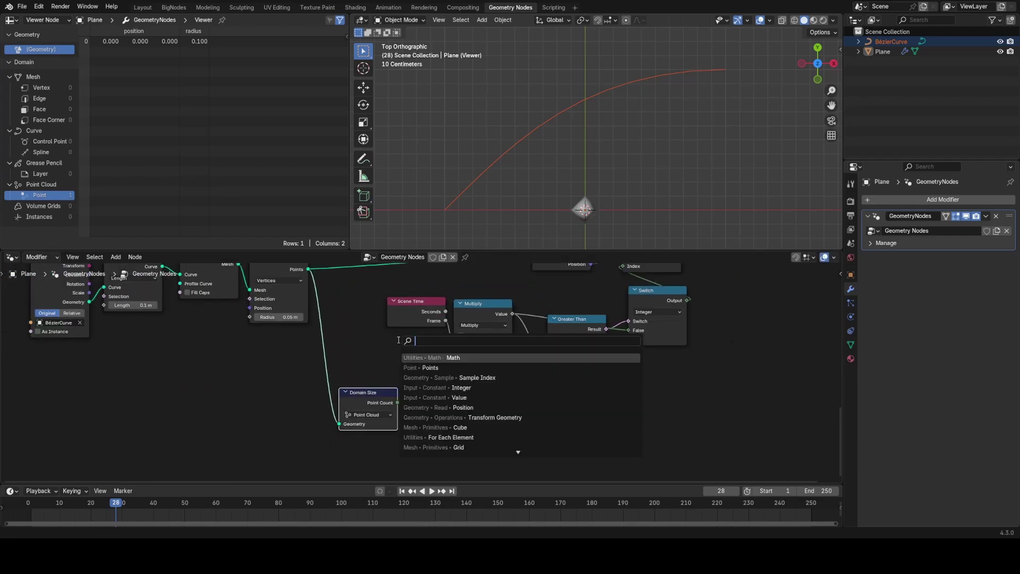
type("integer")
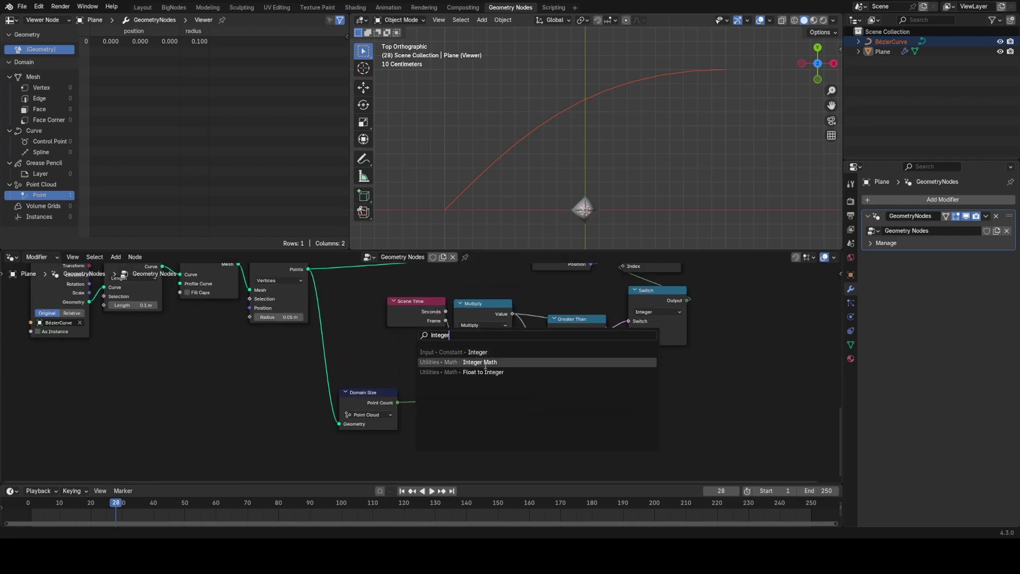
left_click(485, 362)
left_click(460, 395)
left_click(477, 406)
left_click(454, 437)
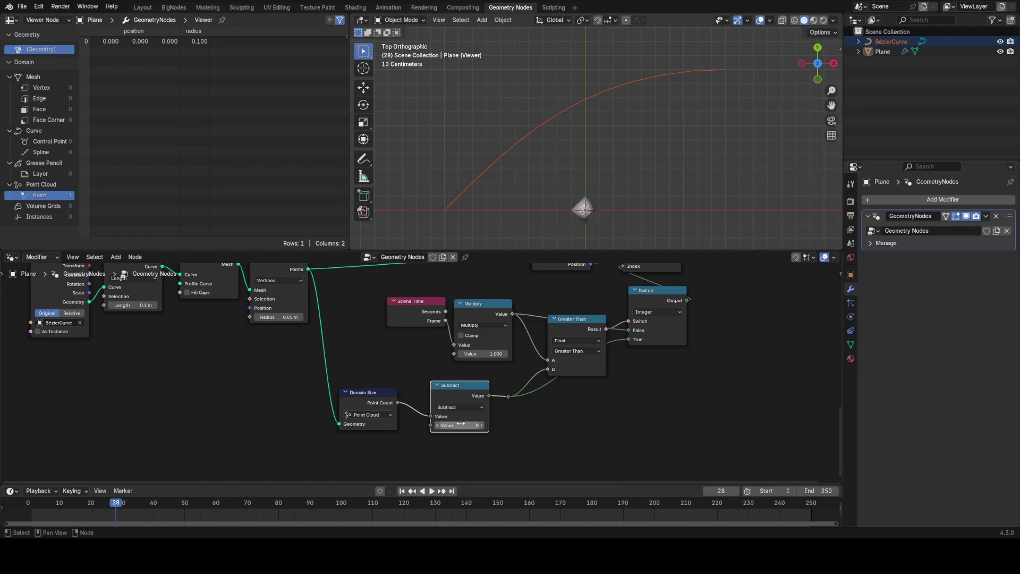
left_click(481, 425)
Play the animation from near the start to check the point's travel along the curve.
middle_click_drag(501, 426, 331, 427)
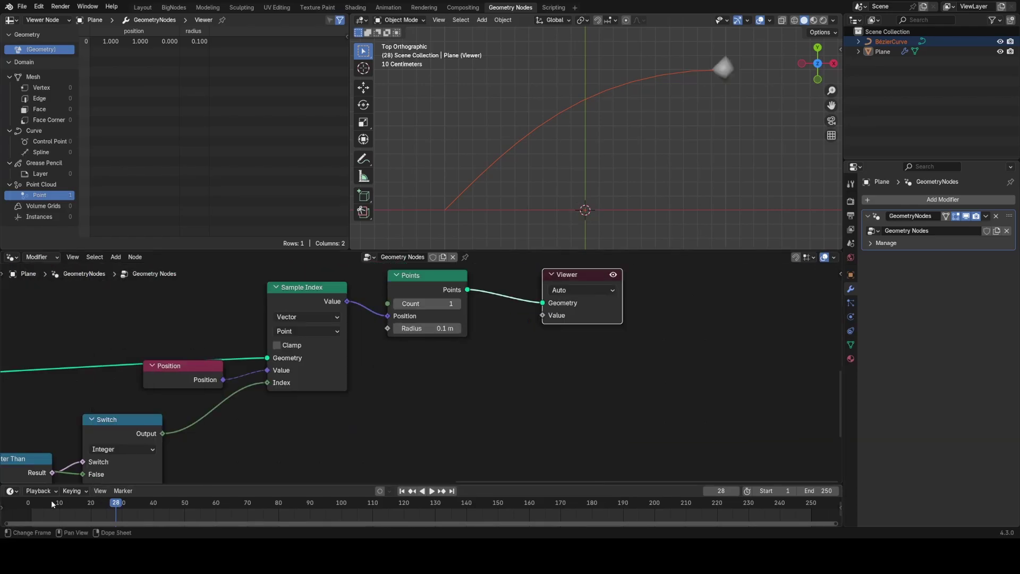
left_click(35, 504)
key("space")
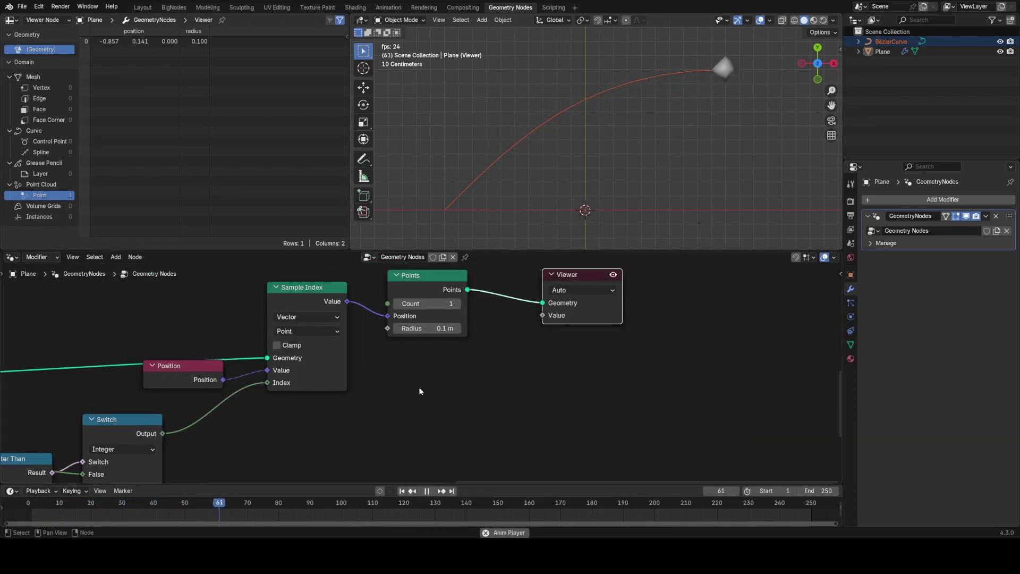
scroll(485, 374, "down", 2)
key("space")
Move the Points node up and place a Separate XYZ node below it, fed by Sample Index's Value.
scroll(486, 368, "down", 1)
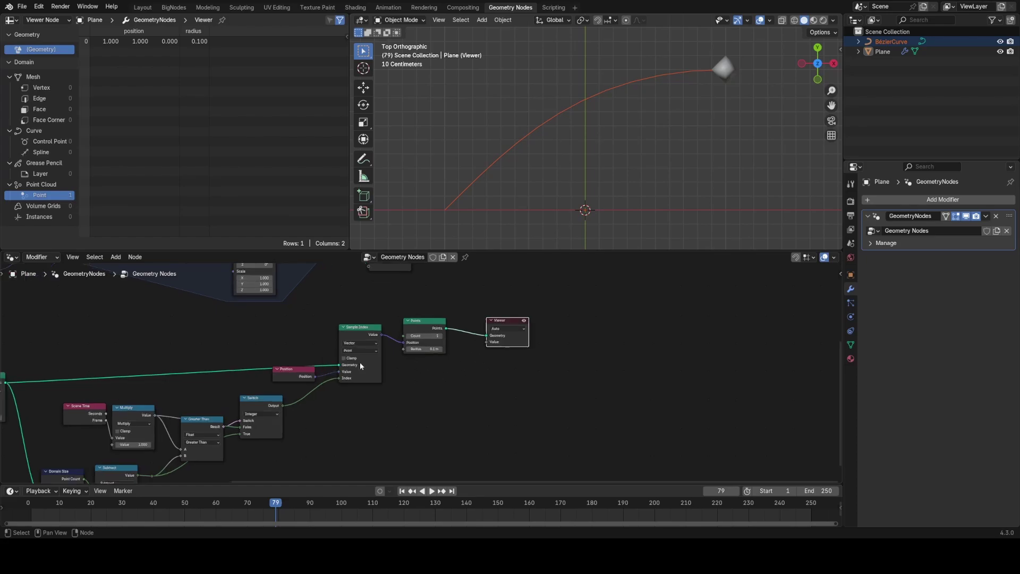
scroll(477, 359, "up", 2)
left_click_drag(426, 304, 445, 287)
scroll(383, 321, "up", 1)
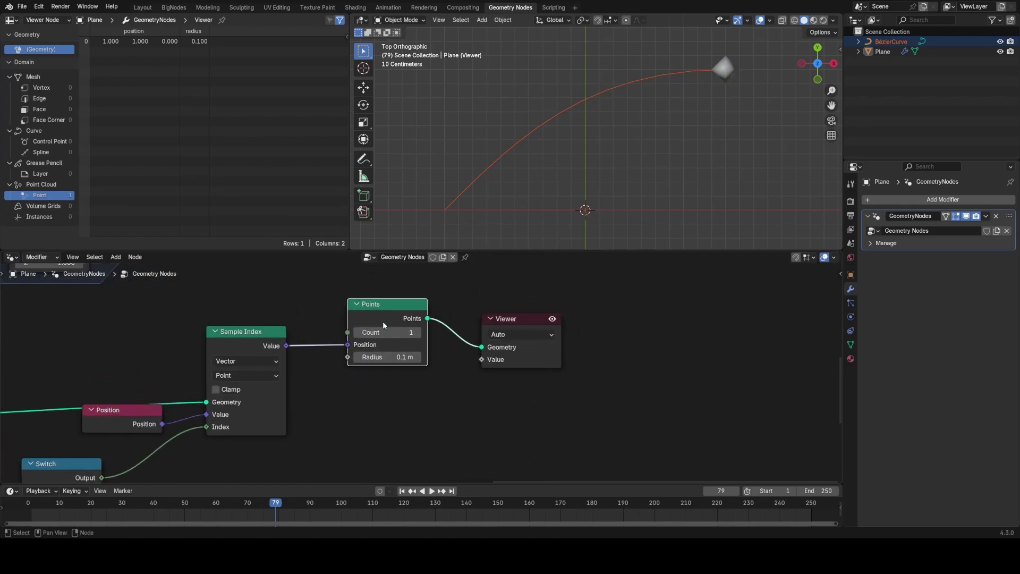
left_click_drag(285, 345, 354, 395)
type("se")
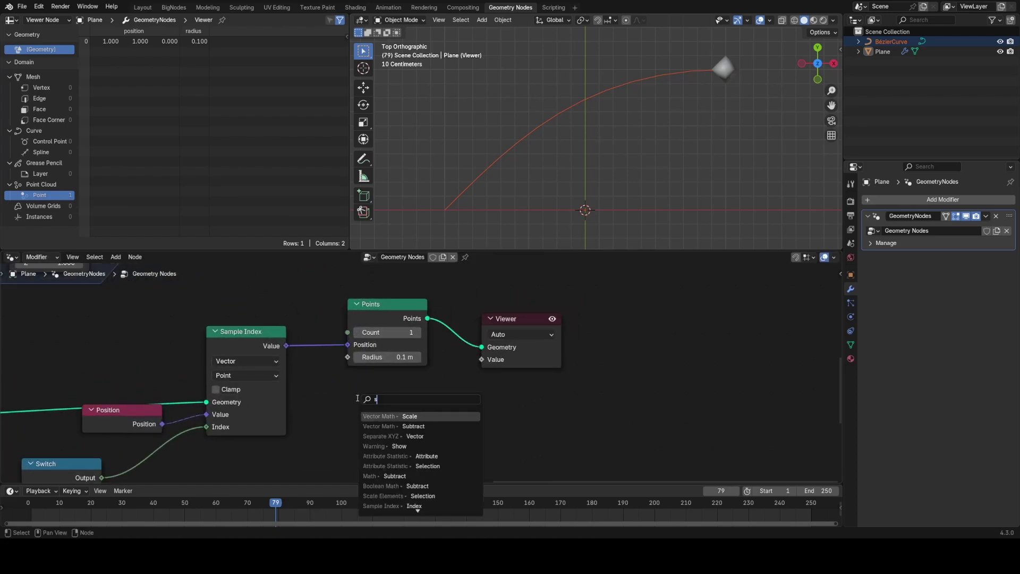
left_click(423, 455)
left_click(408, 442)
Preview the X and Y outputs of Separate XYZ, and delete the Viewer node.
left_click(391, 394, "ctrl+shift")
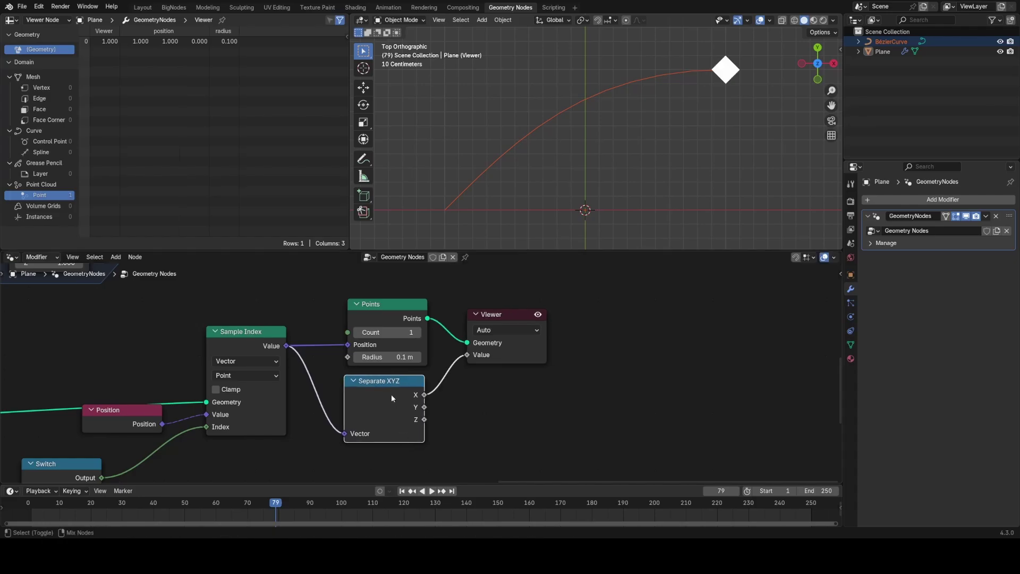
left_click(391, 394, "ctrl+shift")
mouse_move(404, 322)
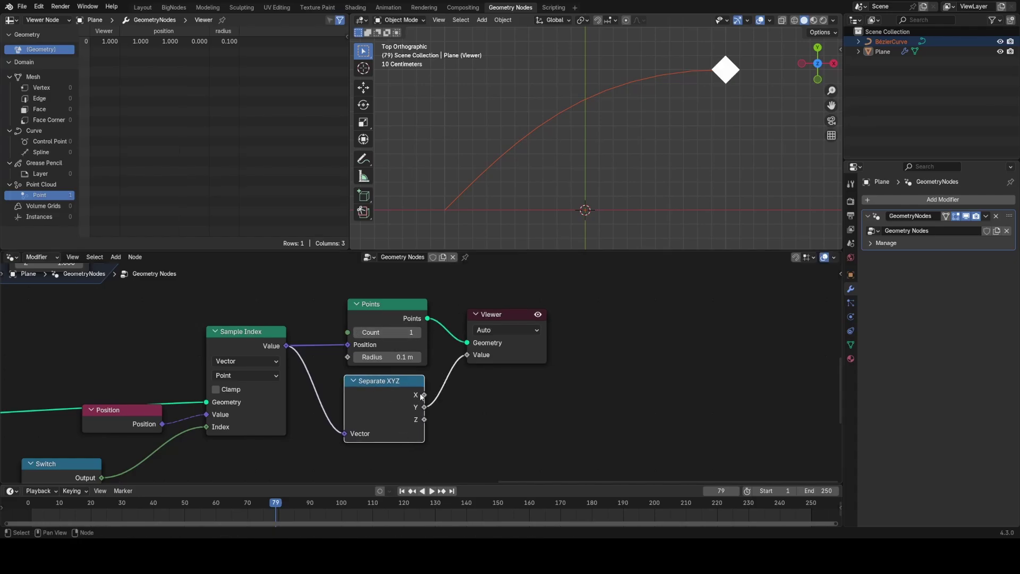
left_click(491, 351)
key("x")
Move the Object Info and Resample Curve nodes away from Curve to Mesh to separate them from the remaining chain.
scroll(417, 372, "down", 11)
middle_click_drag(213, 391, 445, 342)
scroll(372, 361, "down", 1)
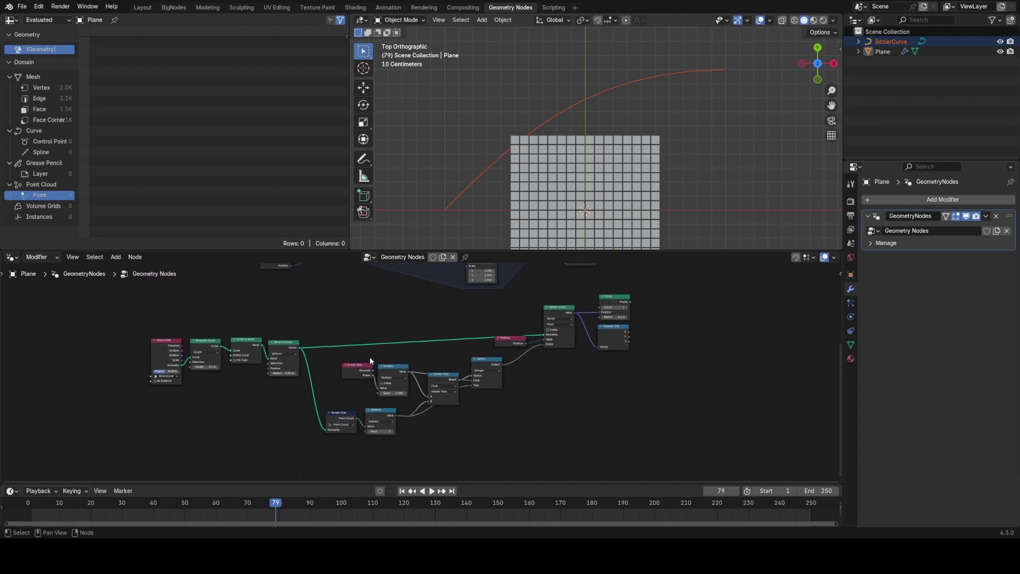
left_click_drag(146, 325, 222, 386)
key("g")
left_click(126, 394)
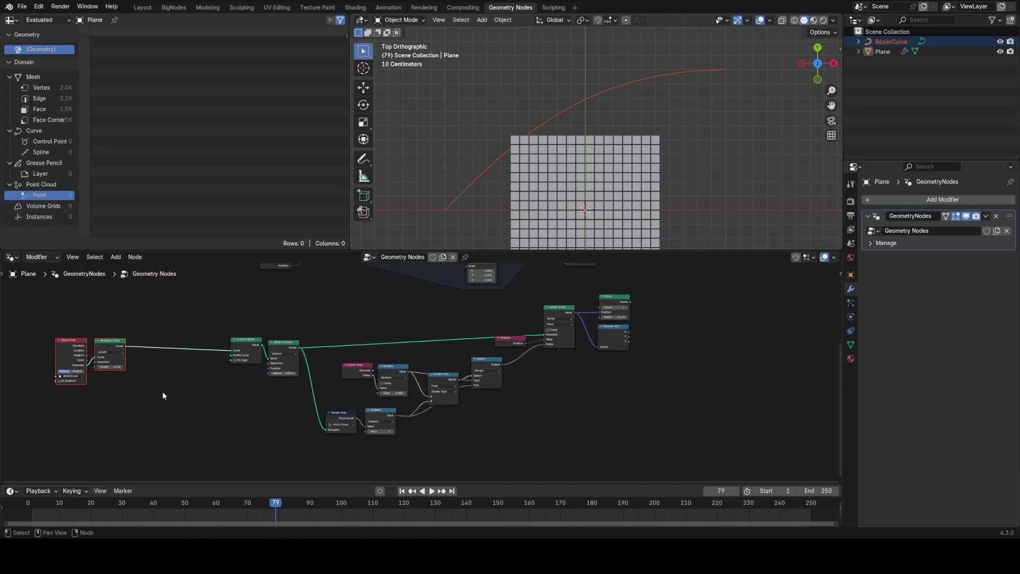
middle_click_drag(287, 381, 211, 394)
Group the nodes from Curve to Mesh through Points and Separate XYZ into a node group.
left_click_drag(177, 335, 569, 444)
left_click_drag(154, 322, 617, 458)
scroll(468, 360, "up", 3)
middle_click_drag(418, 359, 485, 354)
key("ctrl+g")
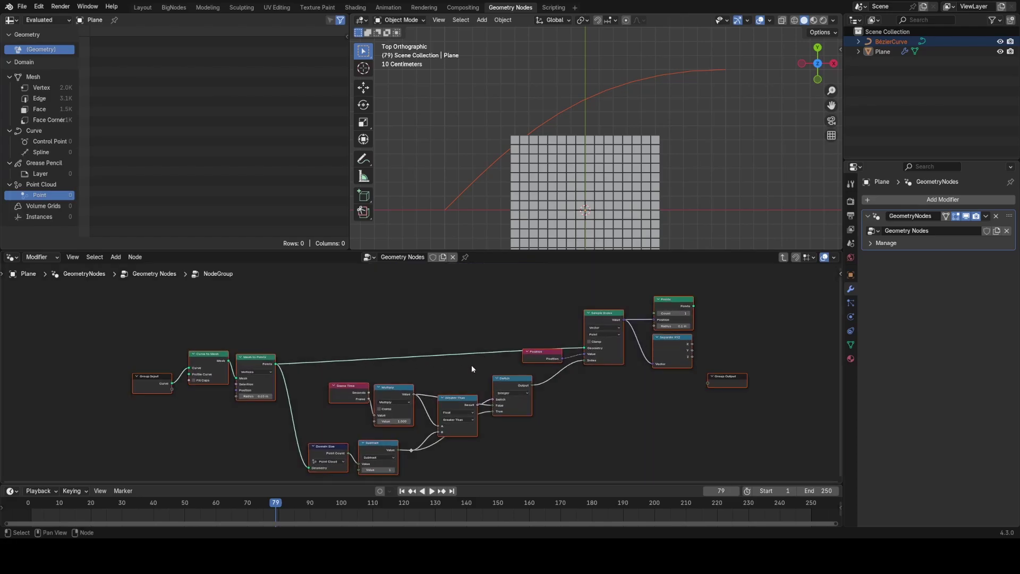
Feed Multiply's second Value from a new Group Input socket and rename that socket Speed.
scroll(300, 471, "up", 3)
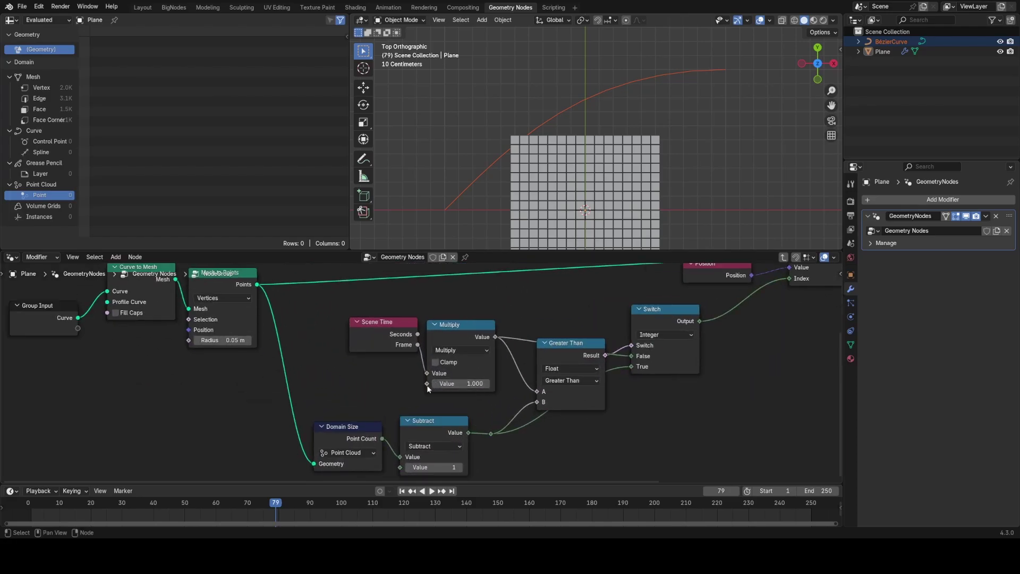
left_click_drag(426, 383, 407, 388)
type("in")
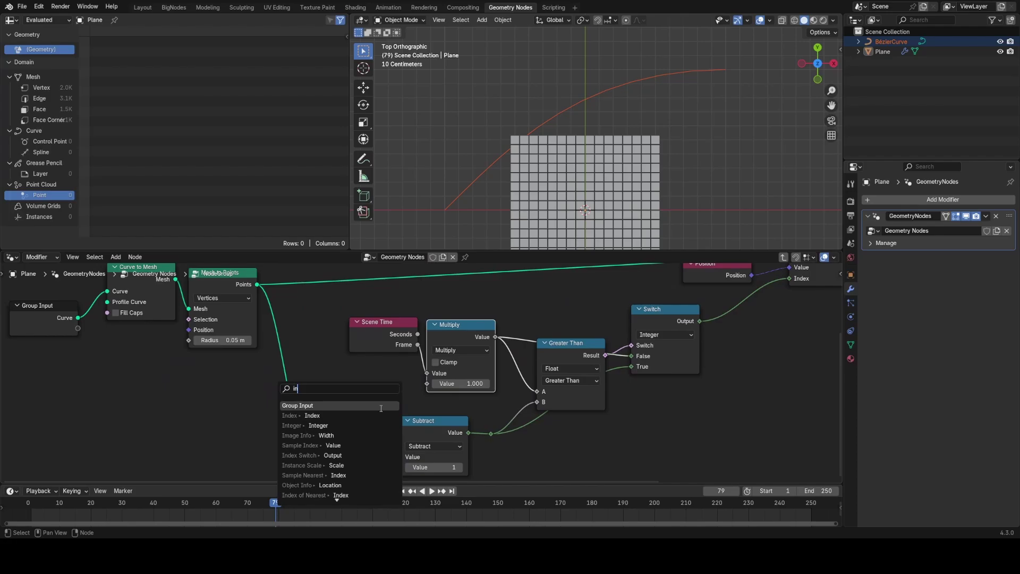
left_click(381, 408)
key("n")
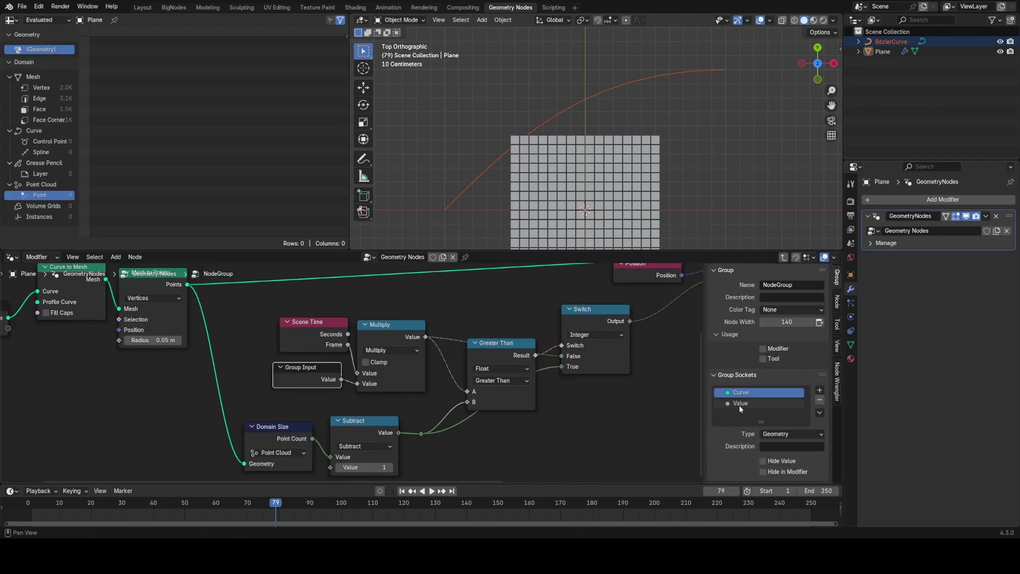
double_click(739, 403)
type("Speed")
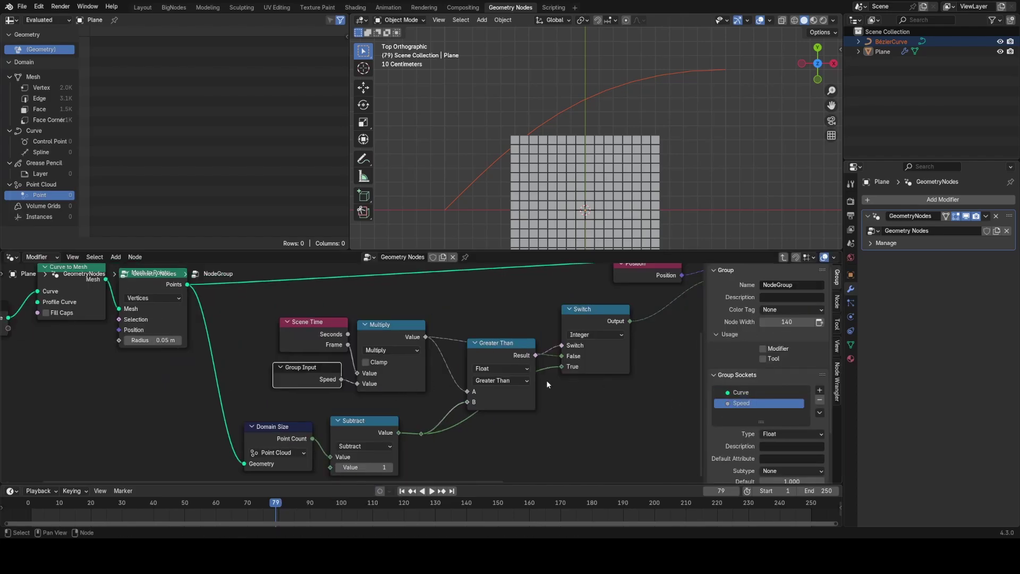
Connect Separate XYZ's Y to the Group Output and delete the Points node.
middle_click_drag(546, 381, 257, 396)
middle_click_drag(639, 295, 449, 375)
scroll(449, 374, "up", 3)
left_click_drag(419, 341, 503, 333)
middle_click_drag(468, 315, 436, 387)
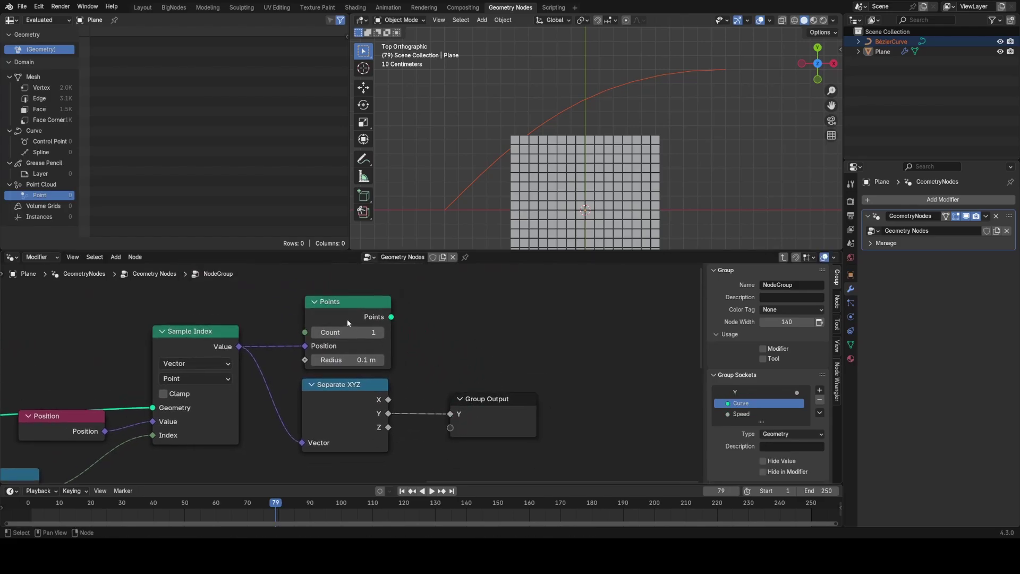
mouse_move(348, 322)
left_mouse_down()
mouse_move(309, 324)
mouse_move(359, 311)
left_mouse_up()
key("x")
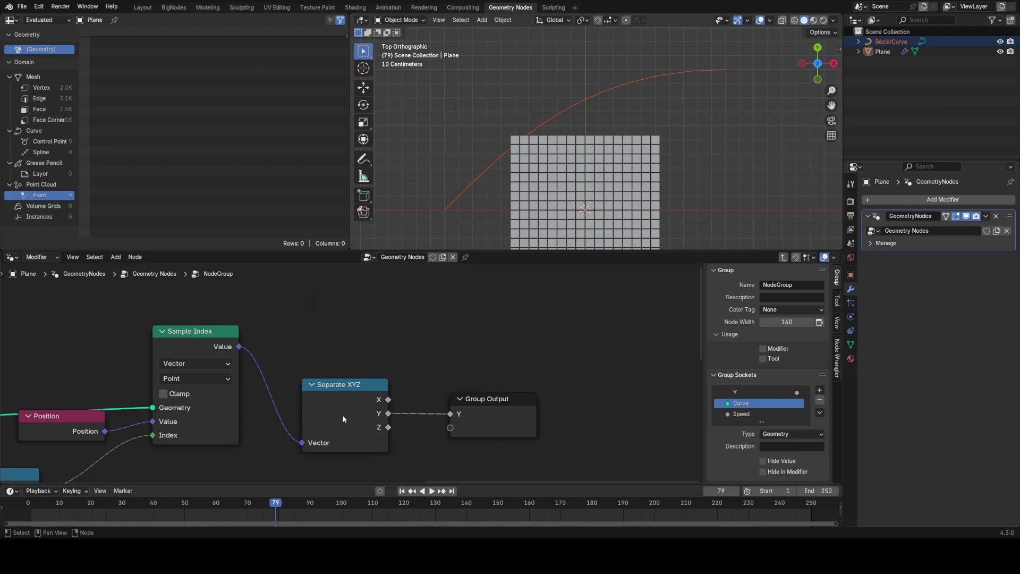
Hide the unused sockets of Separate XYZ and align it and the Group Output beside Sample Index.
left_click_drag(340, 404, 325, 352)
key("ctrl+h")
left_click_drag(500, 416, 463, 346)
left_click(411, 391)
Exit the node group and move it with Object Info and Resample Curve beneath the For Each Element zone.
scroll(310, 397, "down", 10)
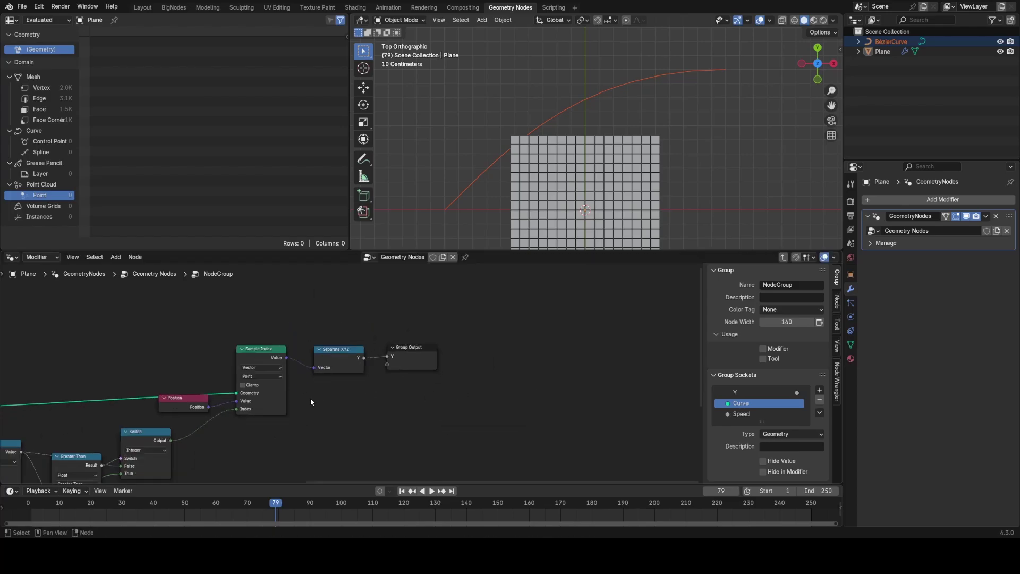
middle_click_drag(221, 401, 493, 359)
scroll(493, 359, "down", 2)
scroll(374, 358, "up", 5)
key("Tab")
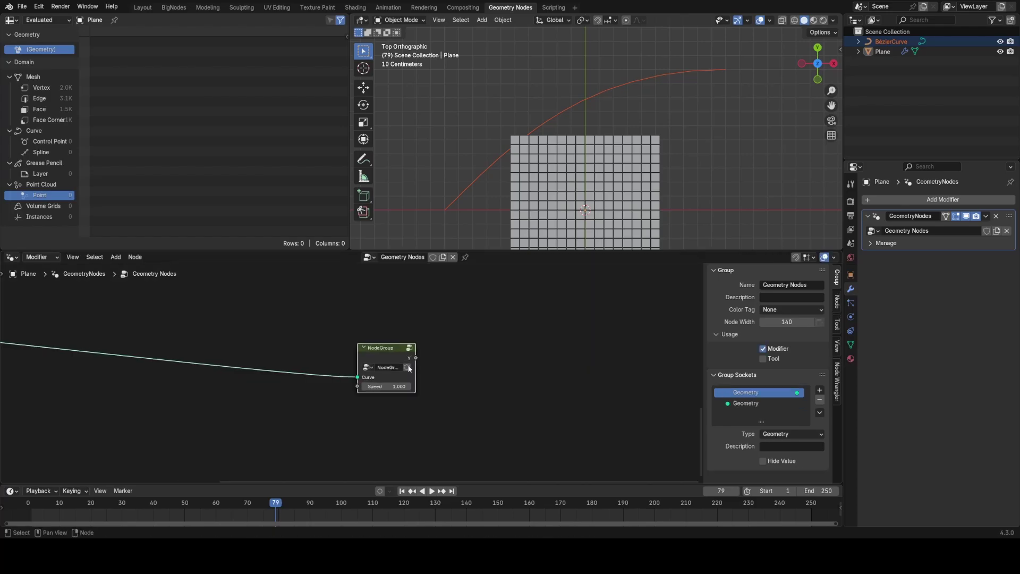
scroll(387, 365, "down", 3)
left_click_drag(388, 366, 278, 383)
left_click_drag(150, 360, 299, 422)
key("g")
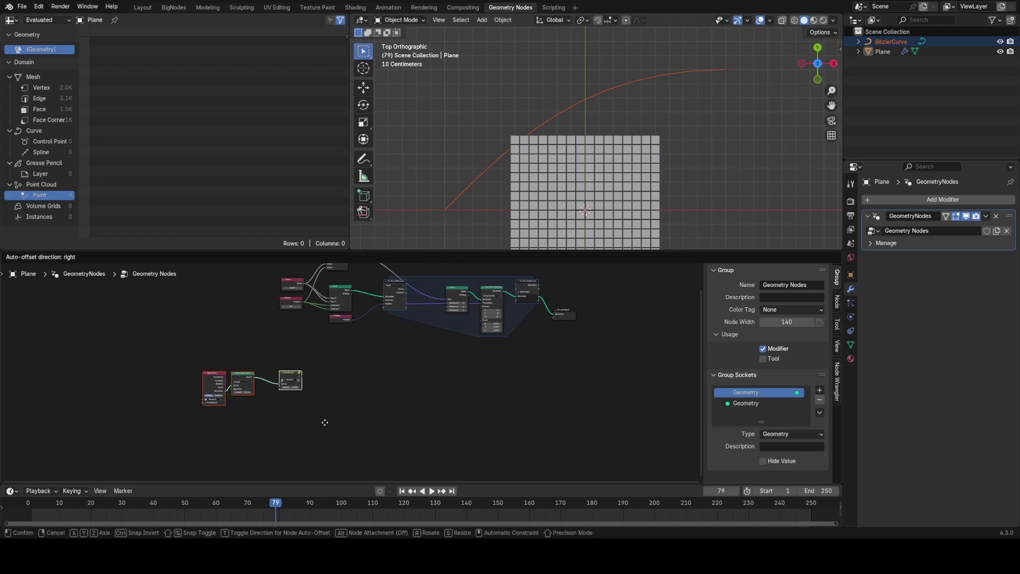
left_click(451, 405)
scroll(467, 380, "up", 5)
left_click(483, 362)
Connect the node group's Y output to Transform Geometry's Scale and widen the group node.
scroll(486, 360, "up", 4)
middle_click_drag(543, 341, 405, 390)
scroll(405, 389, "up", 1)
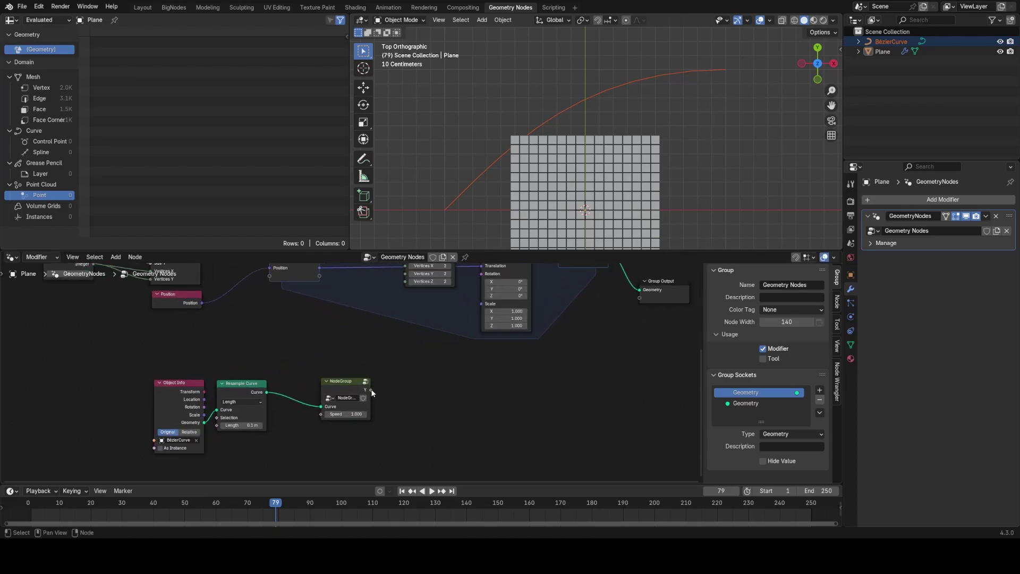
left_click_drag(370, 389, 472, 303)
left_click_drag(321, 387, 297, 387)
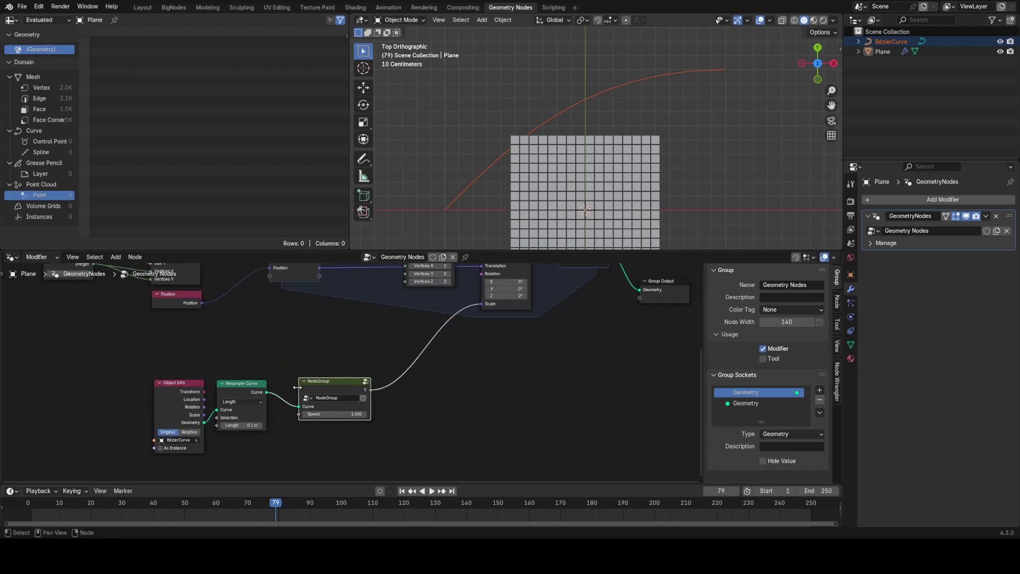
Play the animation from frame 1 to check how the curve drives the cubes' scale.
left_click_drag(92, 504, 31, 504)
key("space")
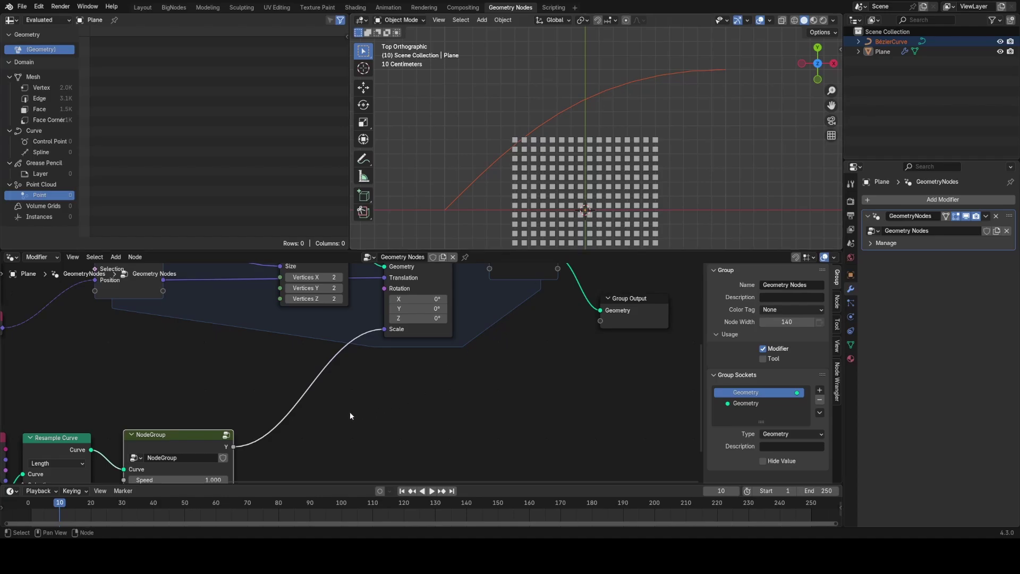
scroll(350, 416, "down", 3)
Extrude the Bézier curve's end point down to the red axis line, and return to Object Mode.
left_click(636, 81)
scroll(632, 84, "down", 4)
middle_click_drag(545, 113, 461, 130, "shift")
key("Tab")
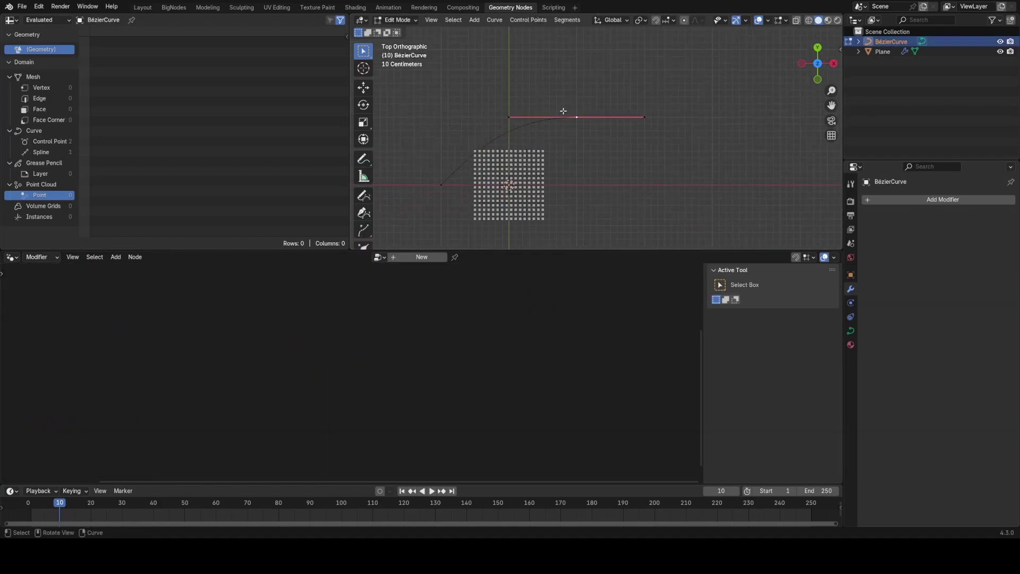
key("e")
left_click(651, 203)
key("Tab")
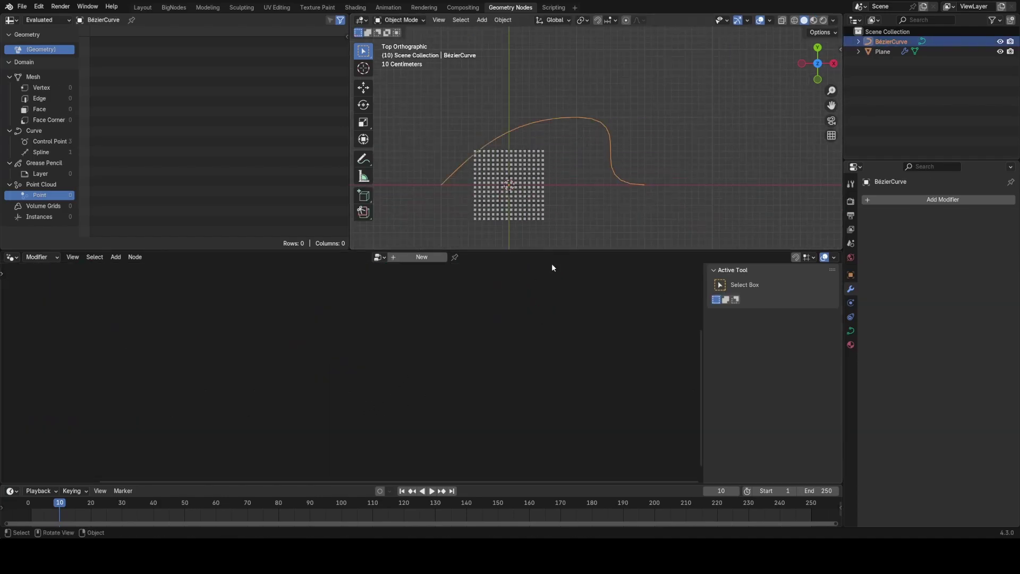
Replay the animation from the start to check the cubes' scaling with the extended curve.
left_click(29, 504)
key("space")
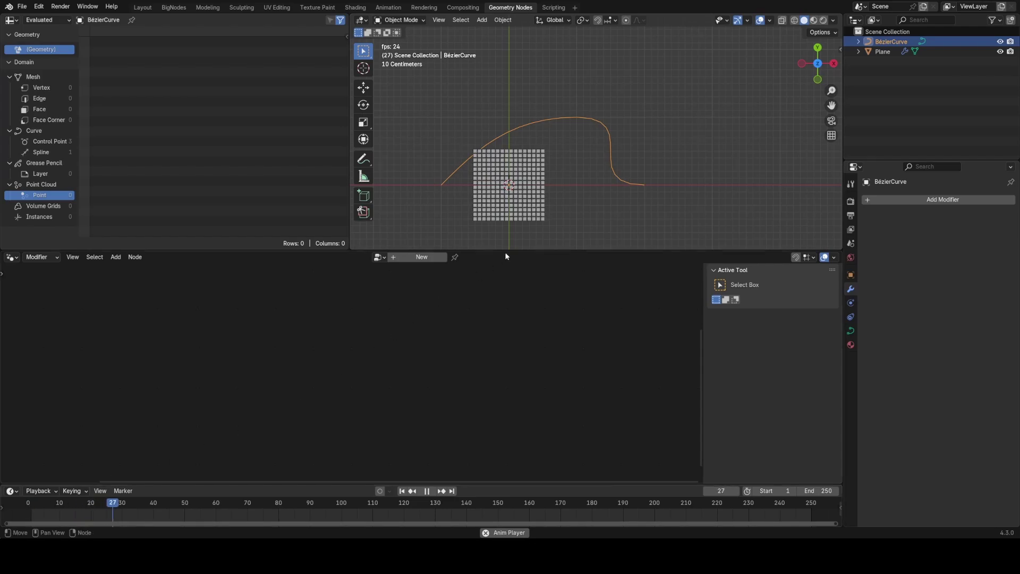
key("space")
Select the plane and shift the nodes up to Cube away from Transform Geometry to open space inside the zone.
left_click(498, 192)
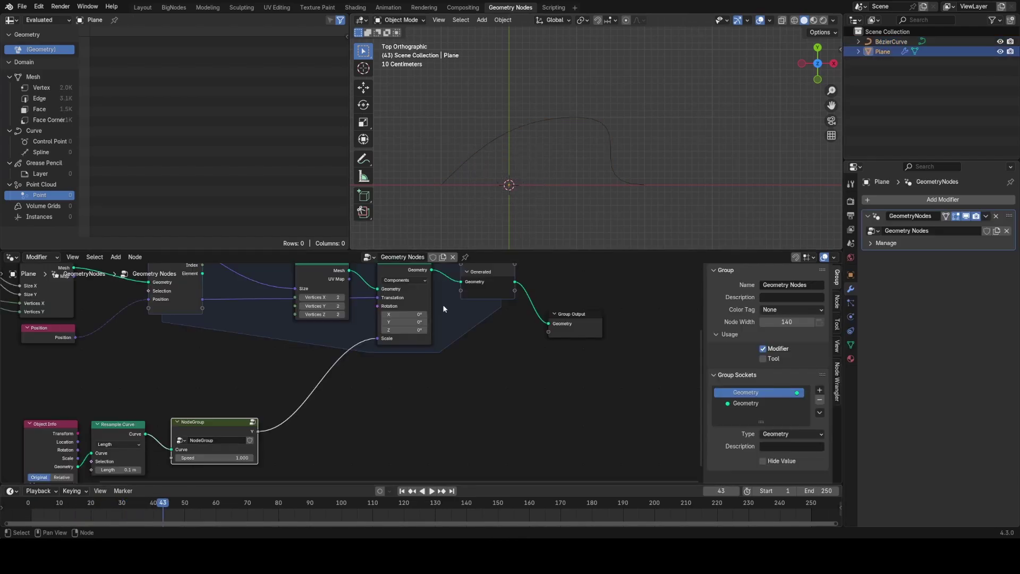
middle_click_drag(247, 354, 352, 360)
scroll(434, 334, "down", 3)
middle_click_drag(361, 298, 345, 336)
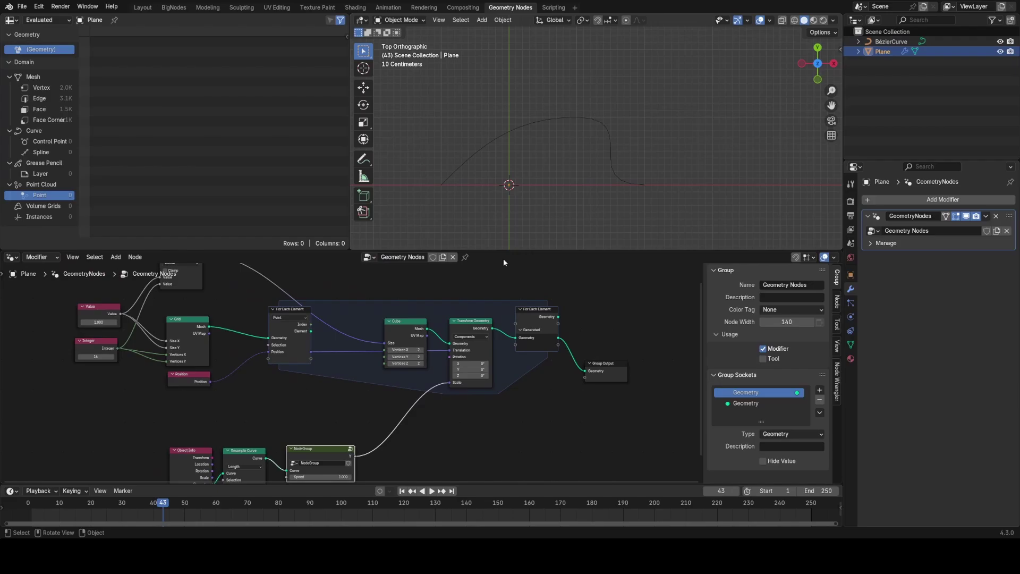
scroll(206, 340, "down", 2)
middle_click_drag(206, 340, 298, 367)
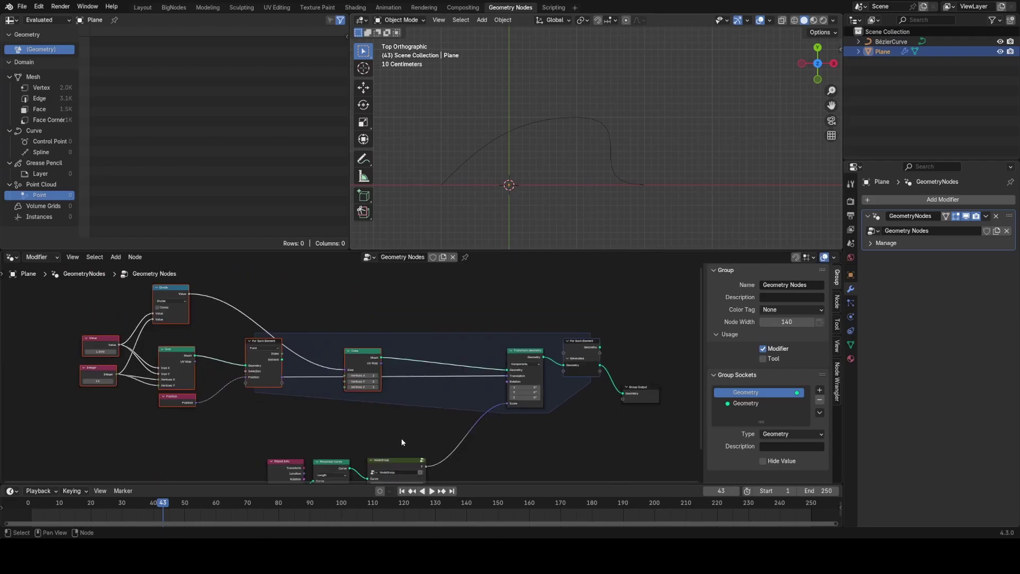
Move the BézierCurve Object Info, Resample Curve and NodeGroup nodes up close beneath the zone, and shift Cube upward to free space.
scroll(391, 443, "up", 6)
middle_click_drag(390, 445, 402, 352)
left_click_drag(180, 340, 448, 456)
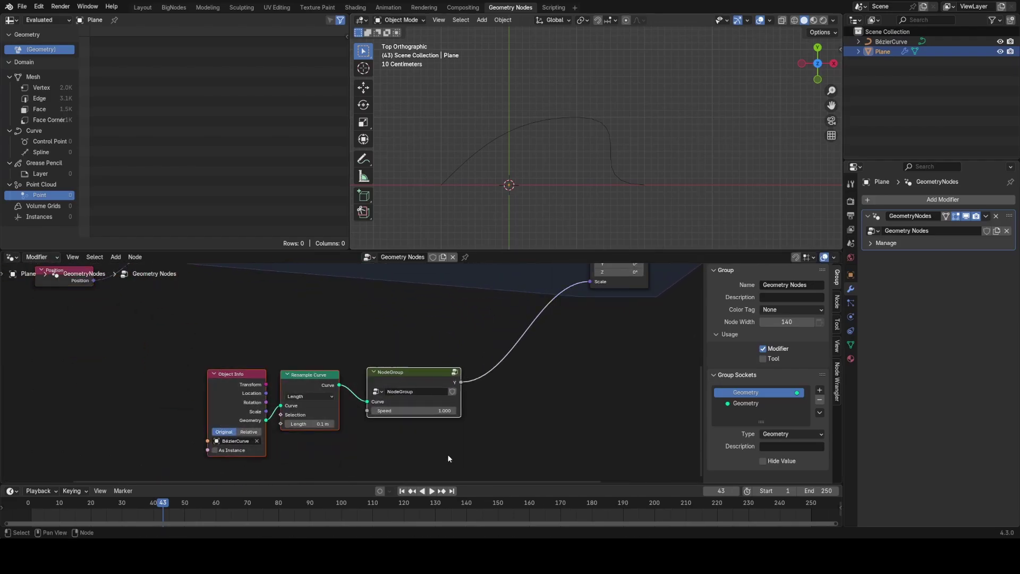
key("g")
left_click(494, 371)
middle_click_drag(509, 312, 423, 405)
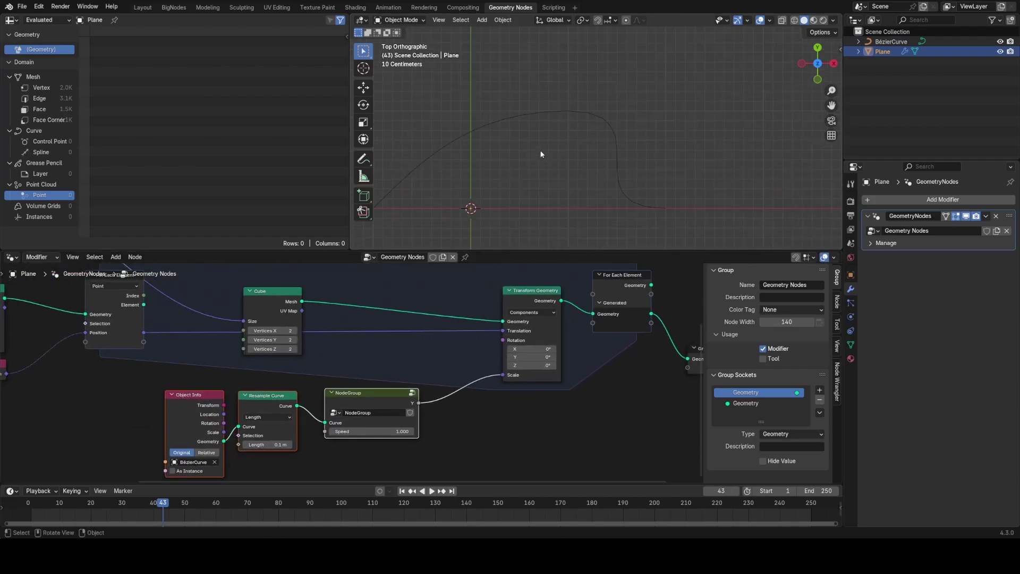
middle_click_drag(334, 350, 437, 355)
left_click_drag(364, 333, 398, 242)
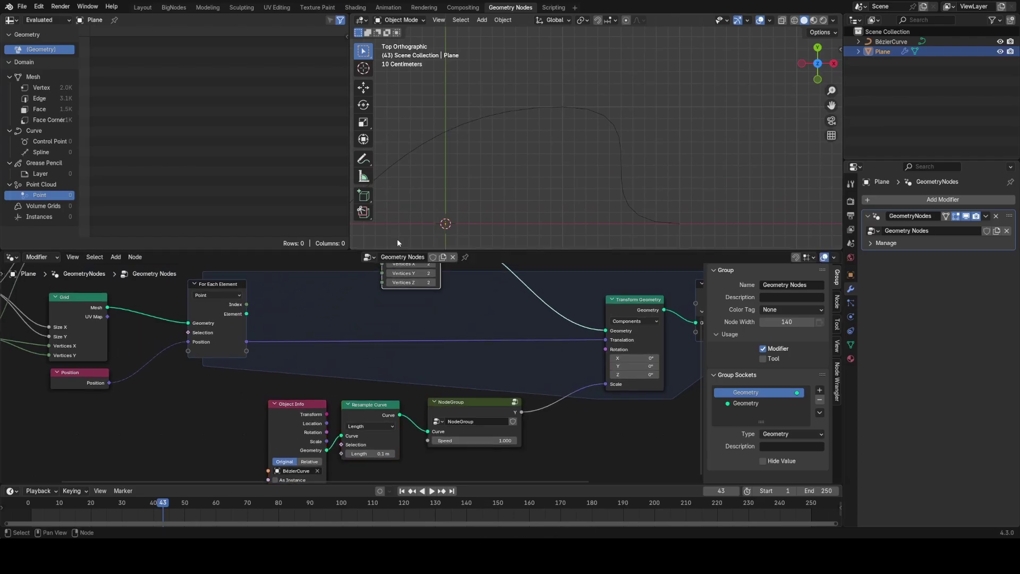
Add a Random Value node, linking its Value to the NodeGroup's Speed and the For Each Element Index to its ID.
key("shift+a")
type("rand")
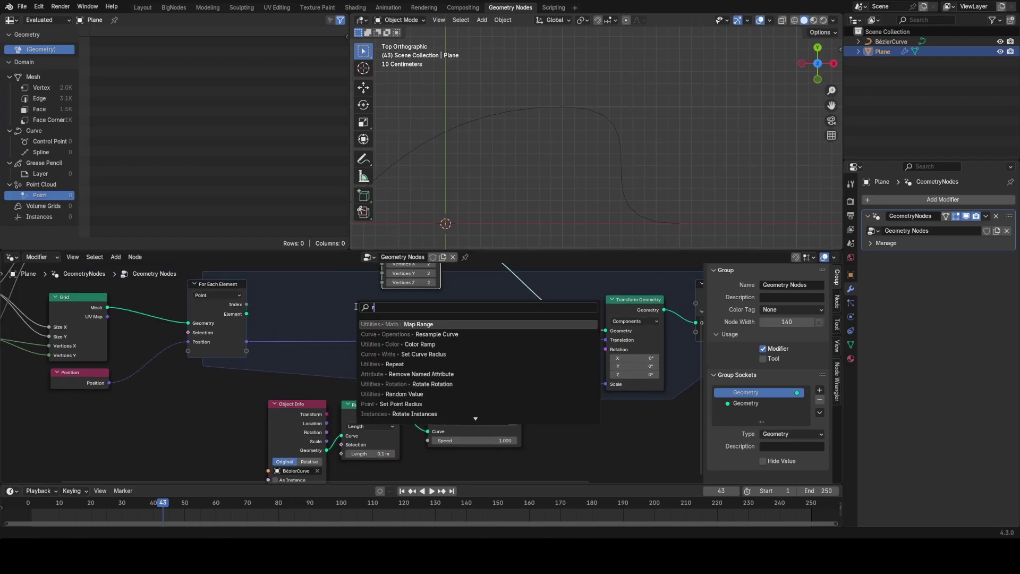
left_click(393, 324)
left_click(348, 320)
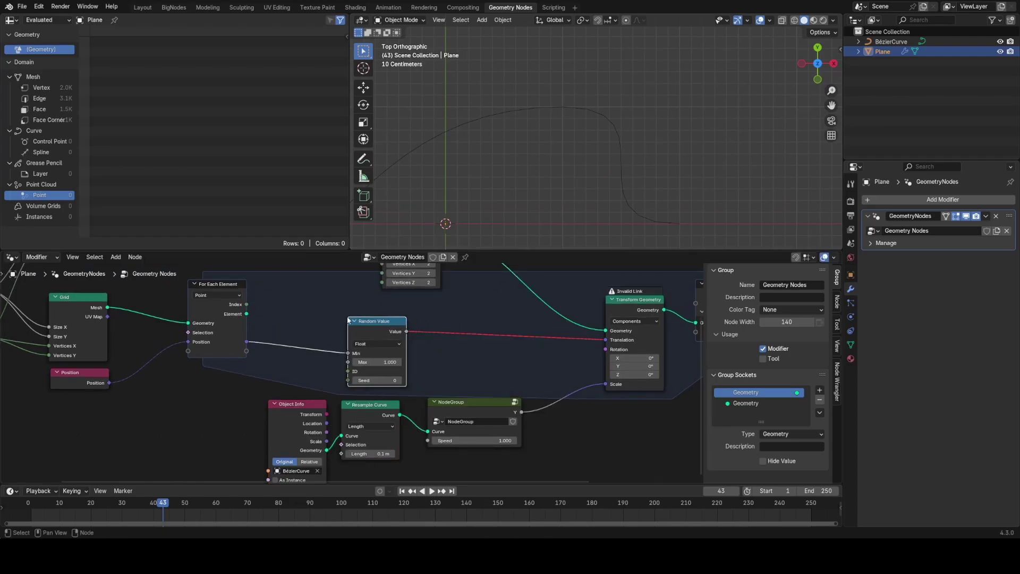
left_click_drag(393, 332, 427, 440, "alt")
left_click_drag(251, 380, 367, 334)
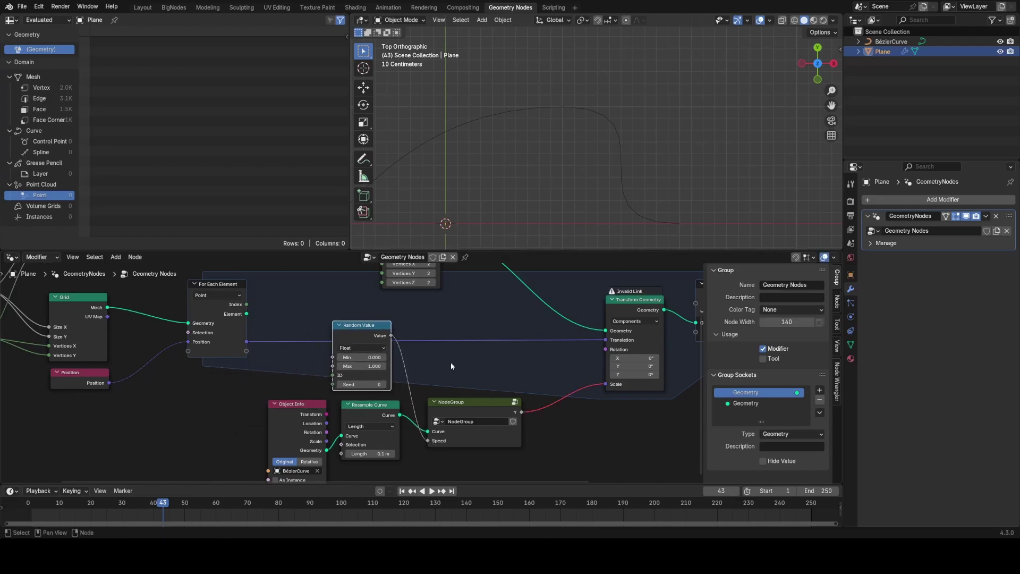
left_click_drag(246, 305, 294, 313)
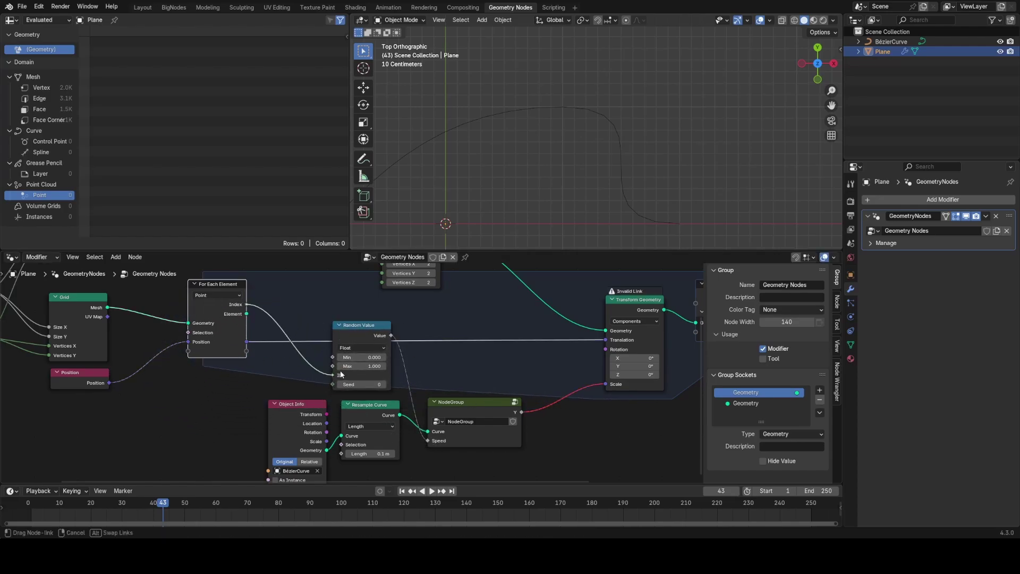
left_click_drag(341, 375, 333, 375)
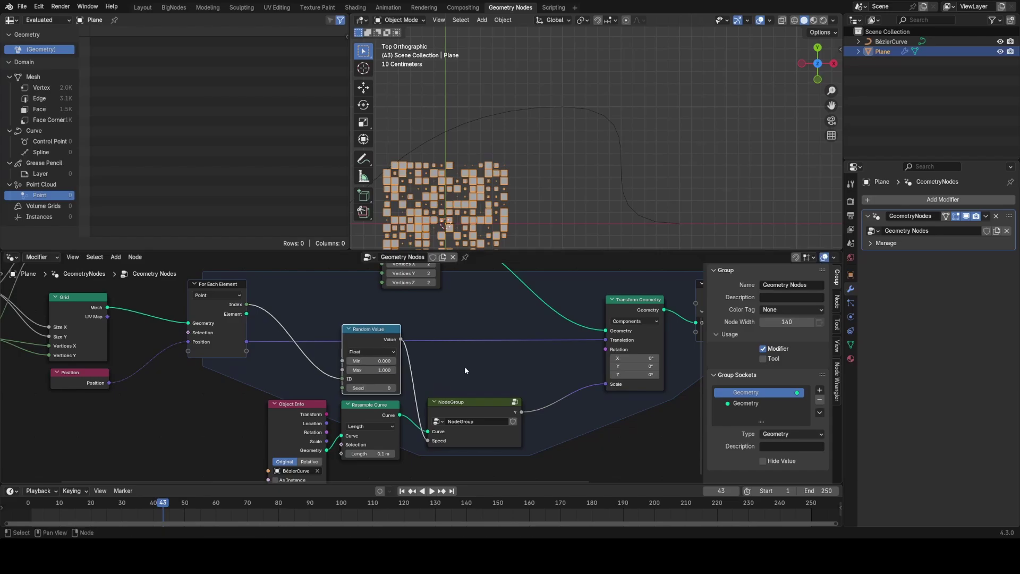
Raise the Random Value's Min to 0.5 and rewind the animation to frame 0.
scroll(465, 366, "up", 2)
scroll(525, 168, "up", 3)
middle_click_drag(525, 168, 598, 121, "shift")
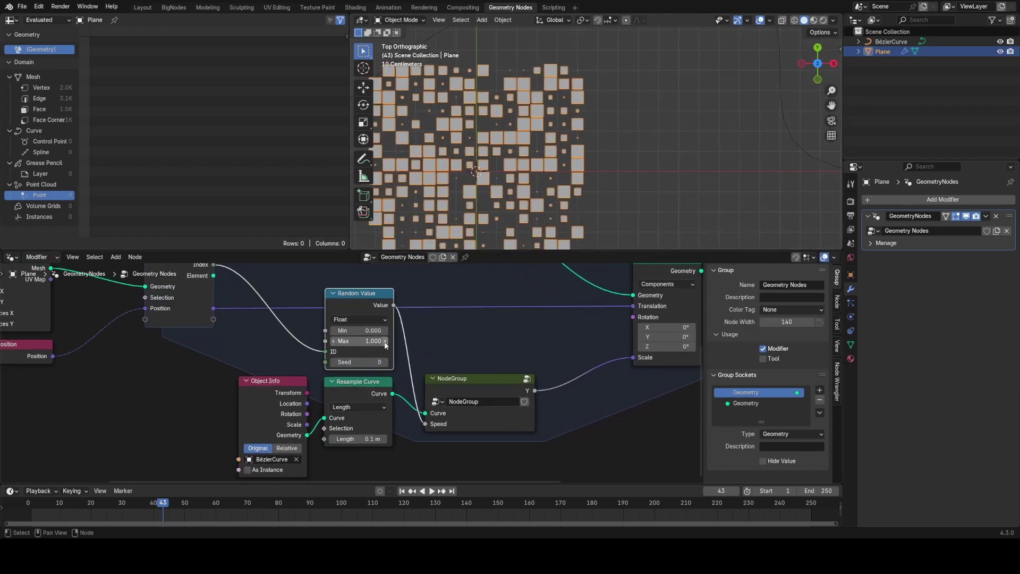
left_click(385, 332)
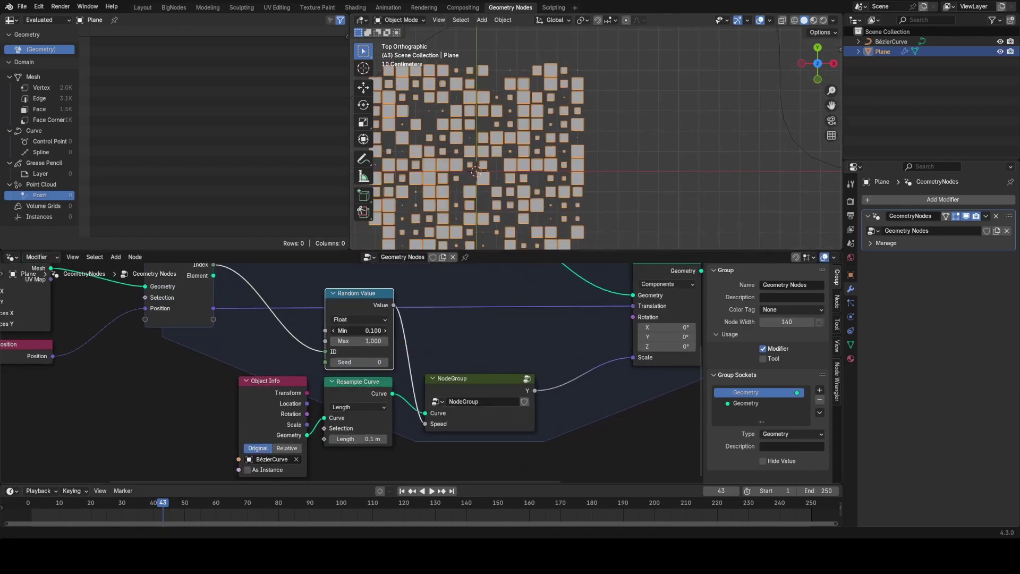
left_click(384, 332)
left_click(385, 332)
left_click(385, 331)
left_click(384, 331)
key("space")
left_click(30, 511)
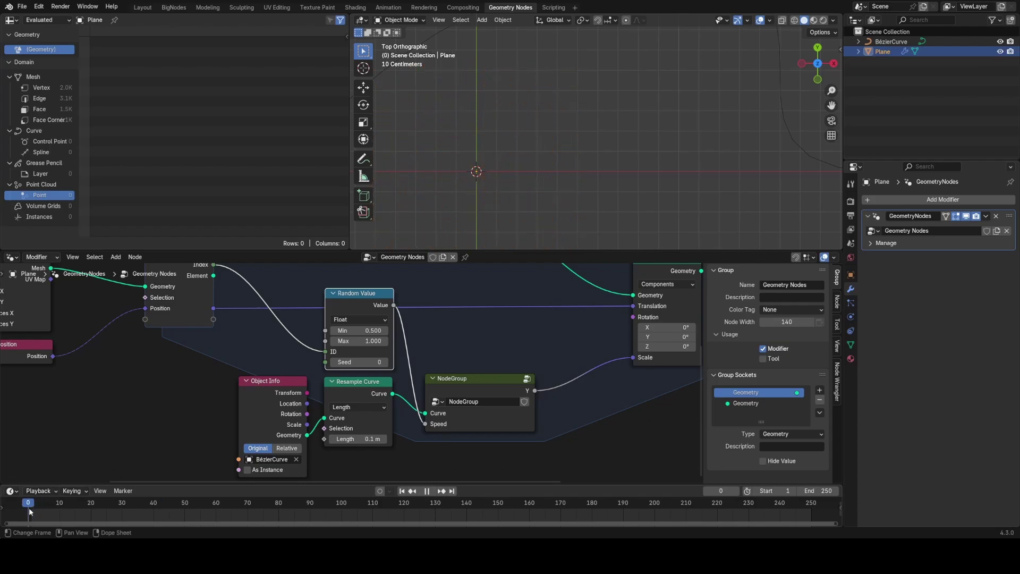
Set the Random Value node's Min to 1 and Max to 2.
double_click(366, 331)
type("1")
key("Return")
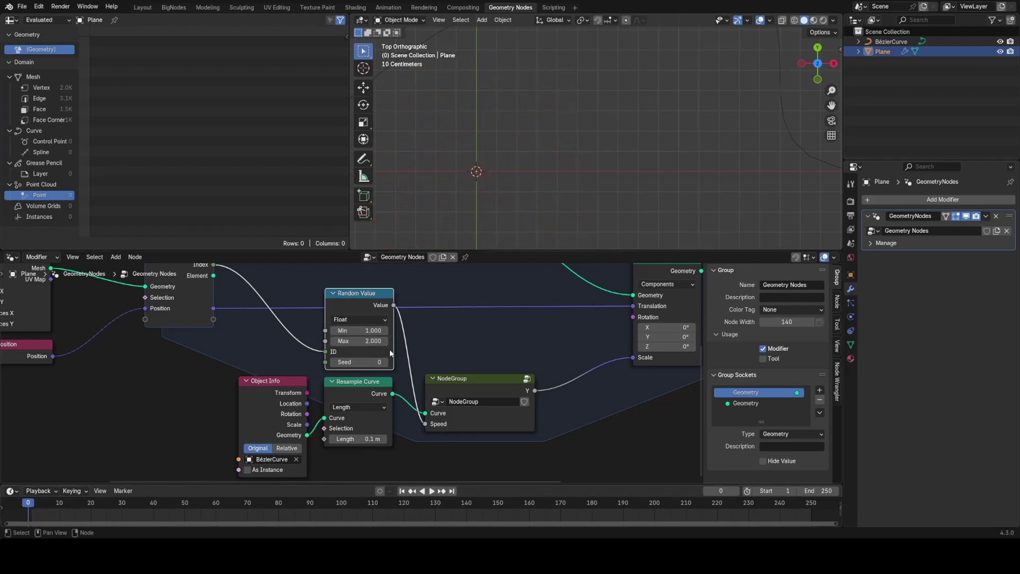
Play the animation and replay it from the early frames to check the cubes' randomized scaling speeds.
key("space")
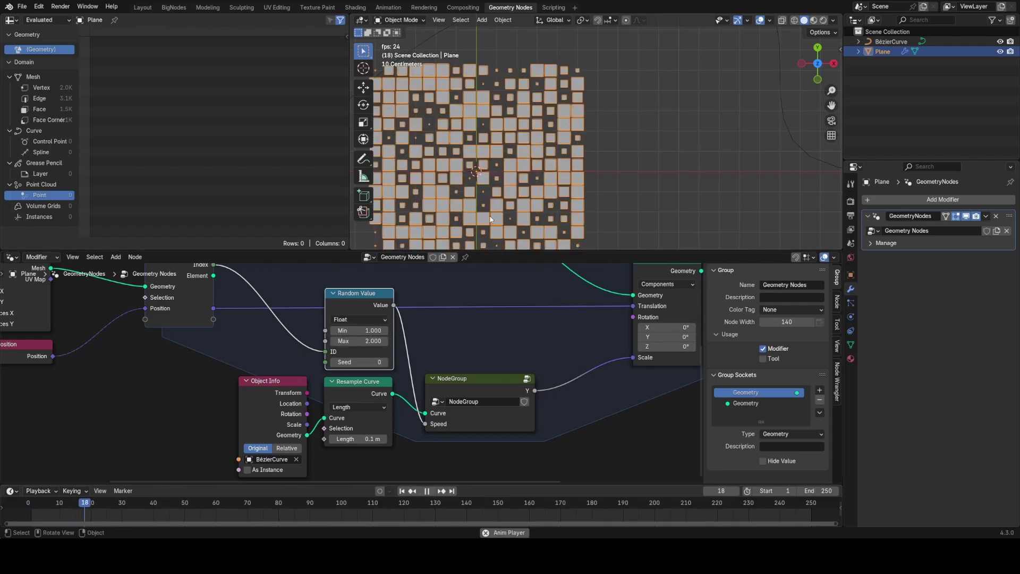
scroll(508, 200, "down", 1)
key("shift+Left")
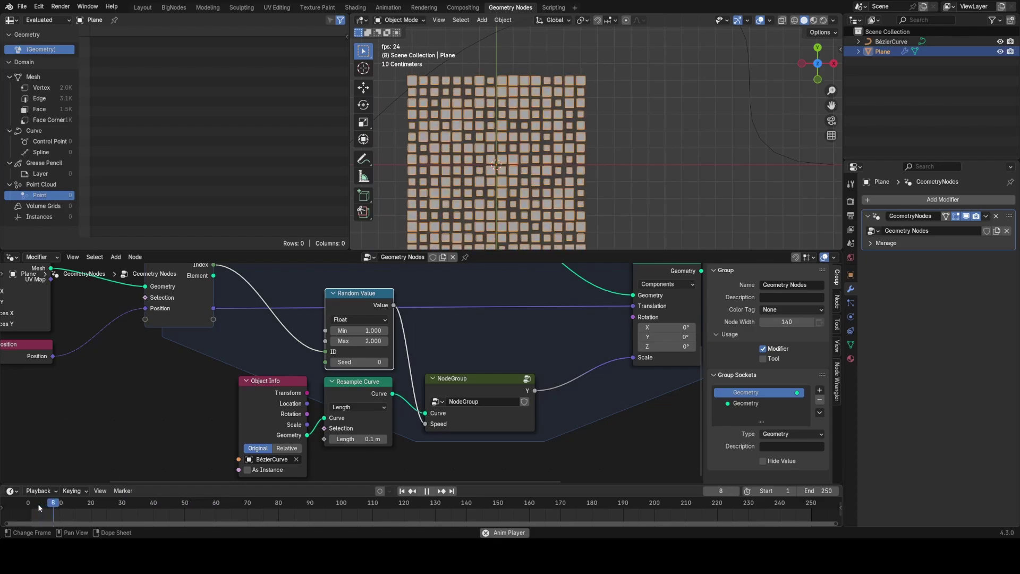
key("shift+Left")
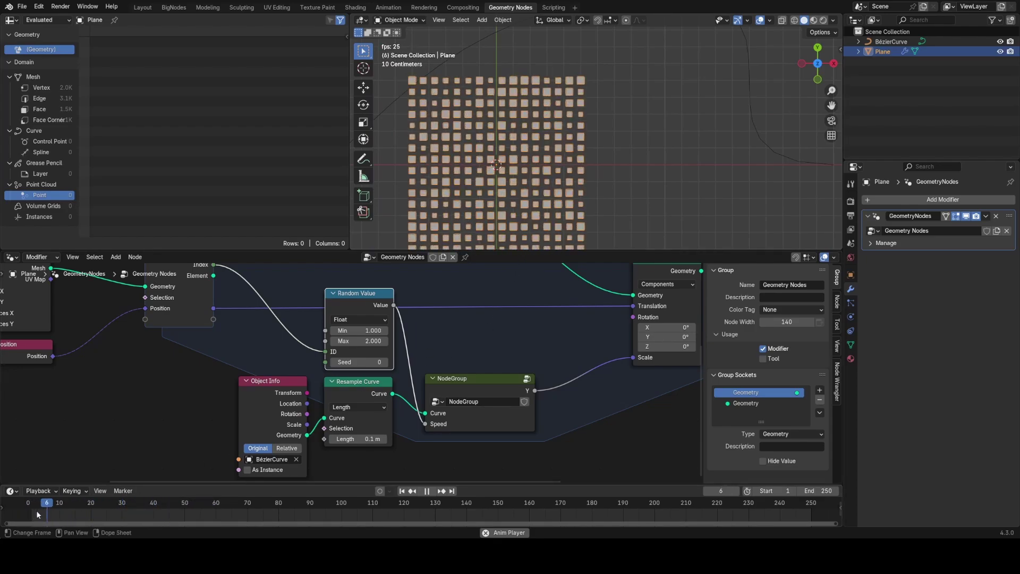
scroll(420, 336, "down", 1)
scroll(420, 335, "down", 1)
key("space")
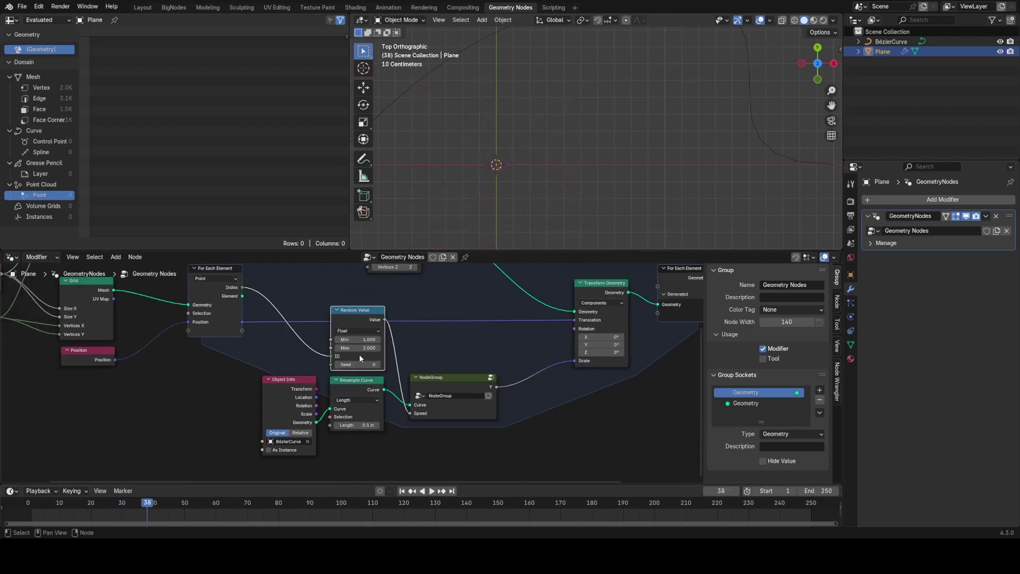
Shift the For Each Element zone and its nodes away from Grid to widen the gap between them.
scroll(386, 362, "left", 2, "ctrl")
middle_click_drag(414, 351, 442, 351)
key("g")
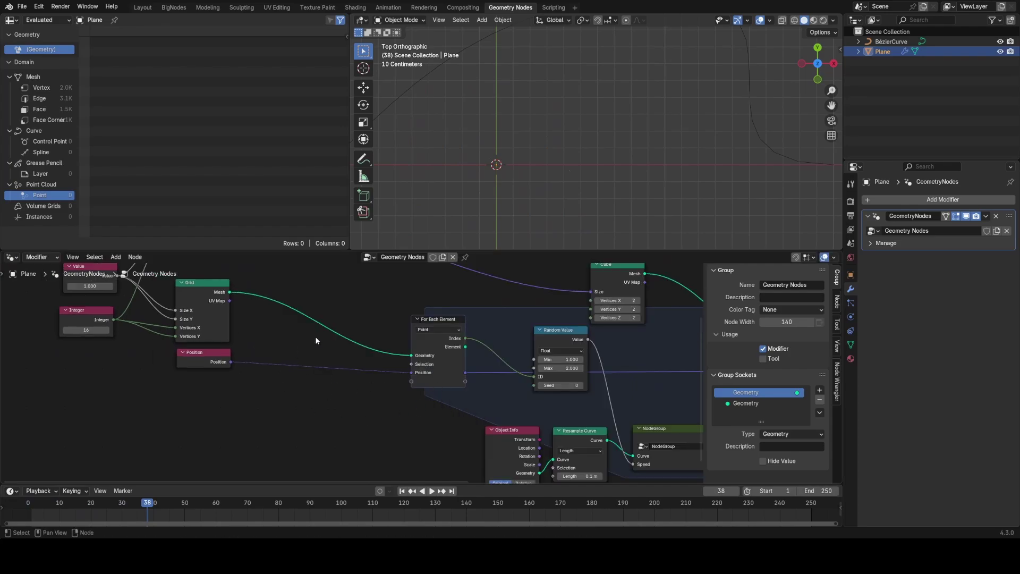
key("shift+a")
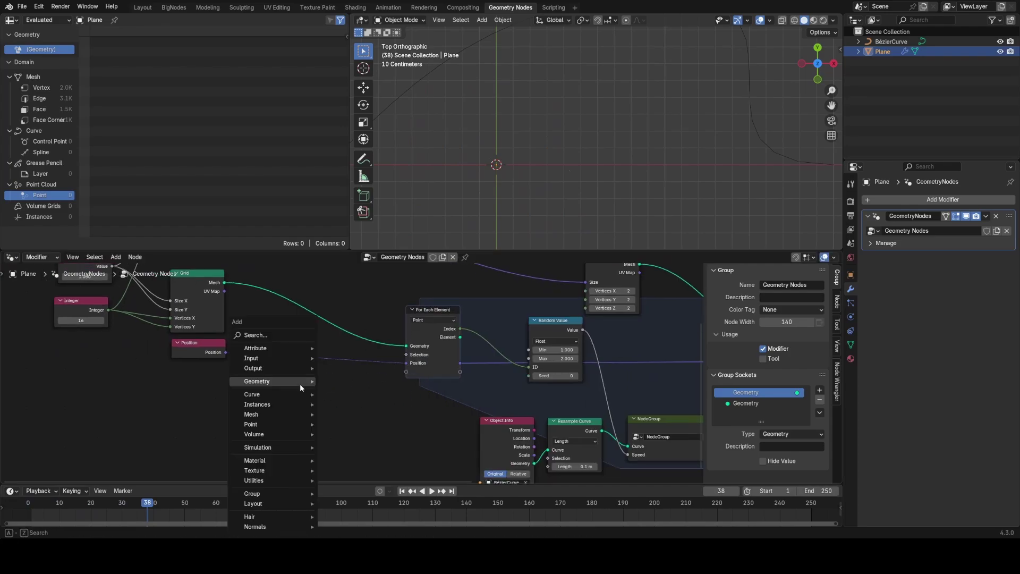
left_click(269, 334)
Add a Plain Axes empty to the scene at the origin and set its display size to 0.1 m.
key("shift+a")
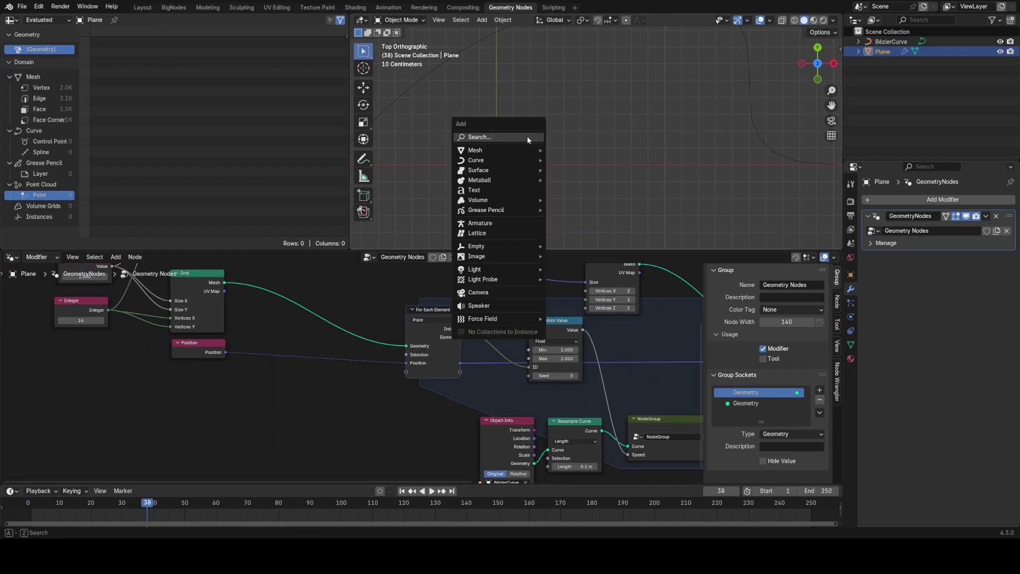
mouse_move(509, 150)
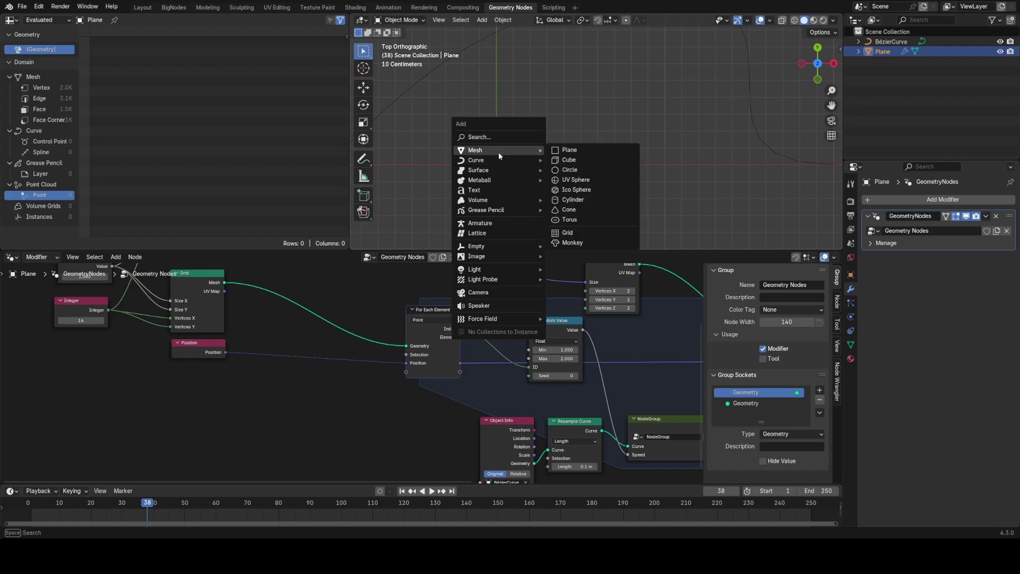
mouse_move(490, 248)
left_click(576, 247)
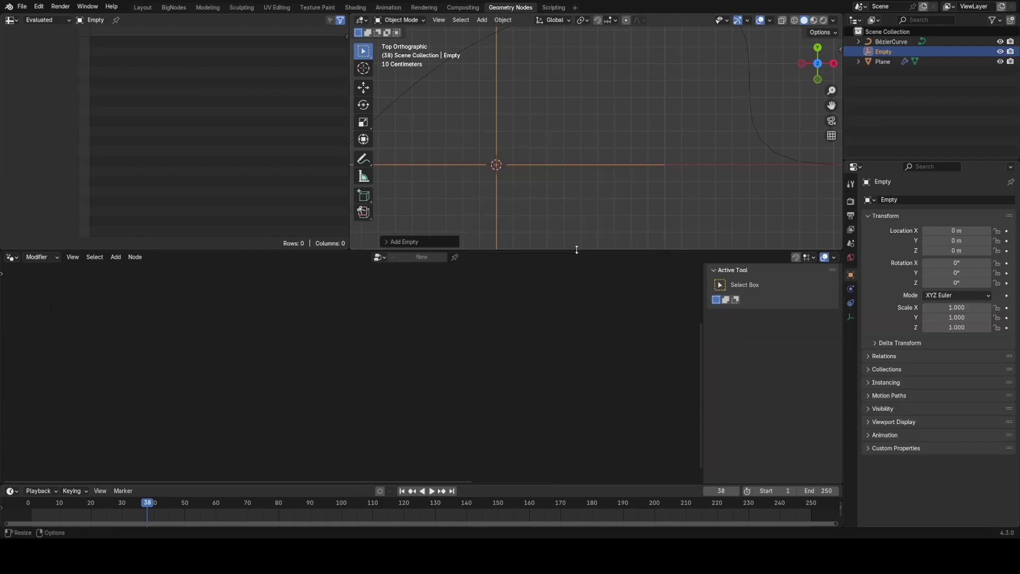
middle_click_drag(551, 196, 616, 123)
left_click(851, 318)
type("0.1")
key("Return")
Select the plane, add an Object Info node for the Empty in front of the zone, and set it to Relative.
left_click(581, 131)
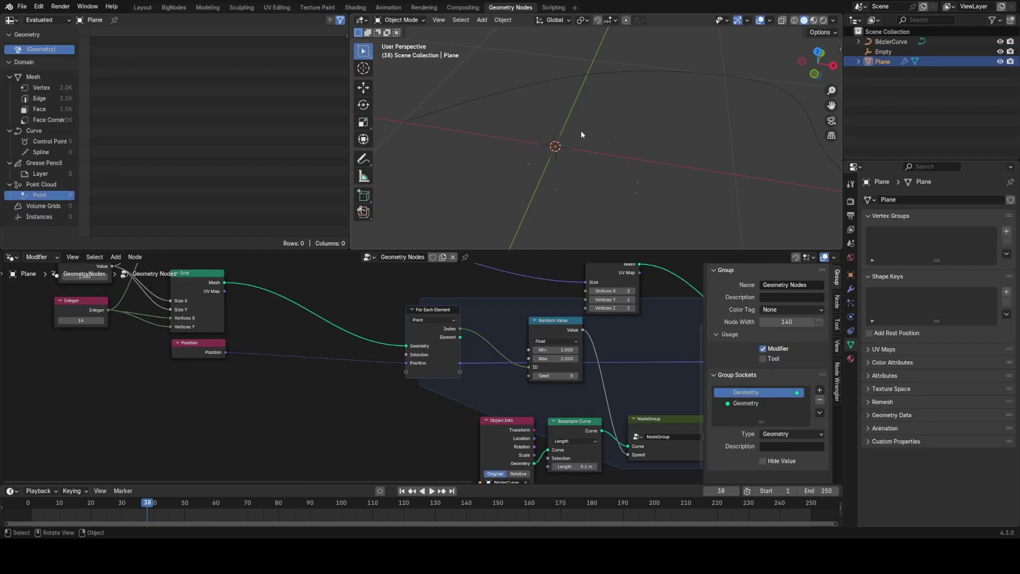
left_click_drag(883, 52, 219, 418)
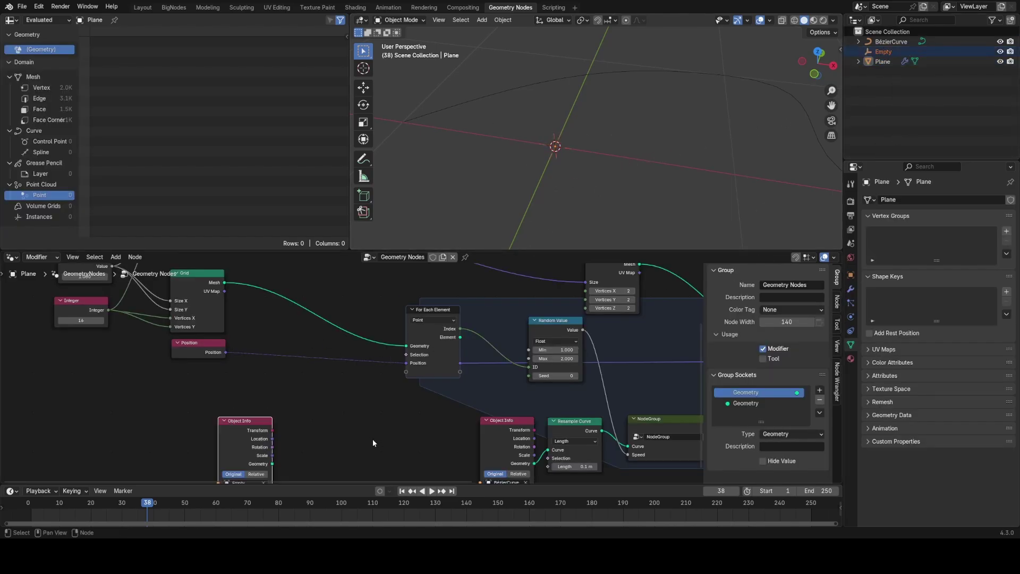
middle_click_drag(372, 438, 317, 345)
scroll(317, 345, "up", 1)
left_click_drag(187, 350, 259, 357)
middle_click_drag(328, 312, 235, 385)
scroll(235, 384, "down", 3)
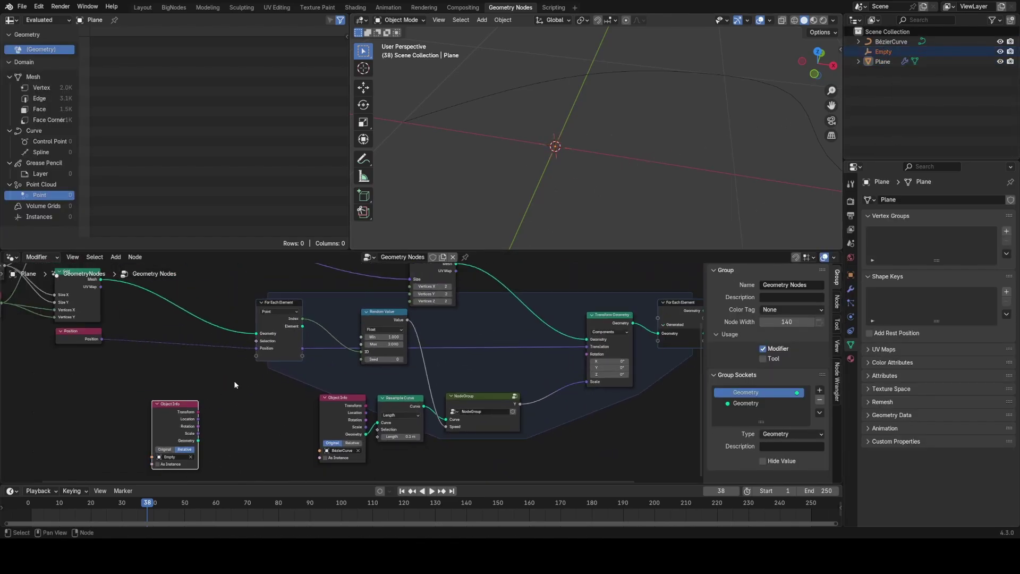
mouse_move(176, 422)
left_mouse_down()
mouse_move(196, 408)
mouse_move(181, 423)
left_mouse_up()
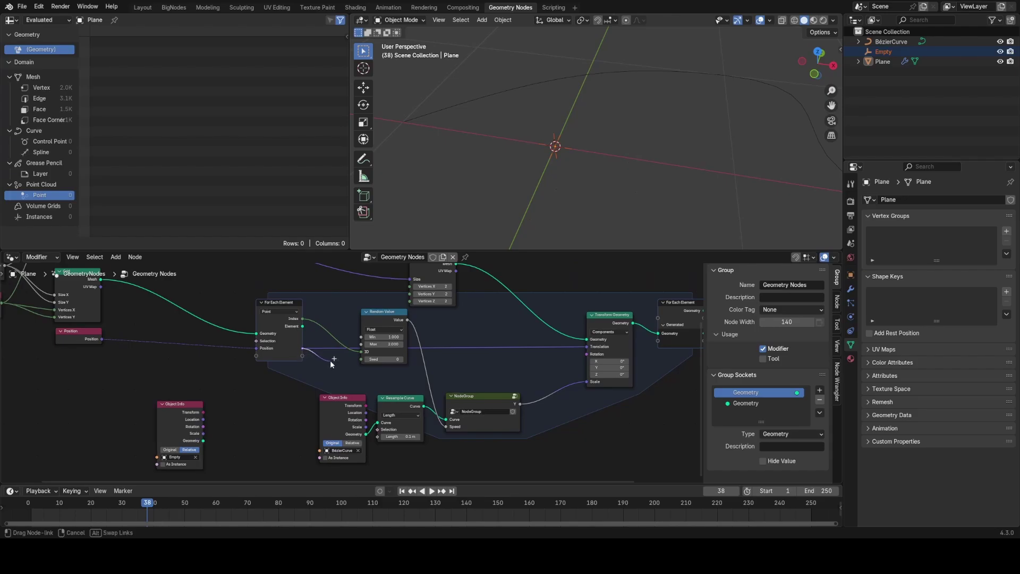
Add a Distance vector math node fed by the zone's Position and the Empty's Location.
left_click_drag(330, 360, 331, 361)
type("did")
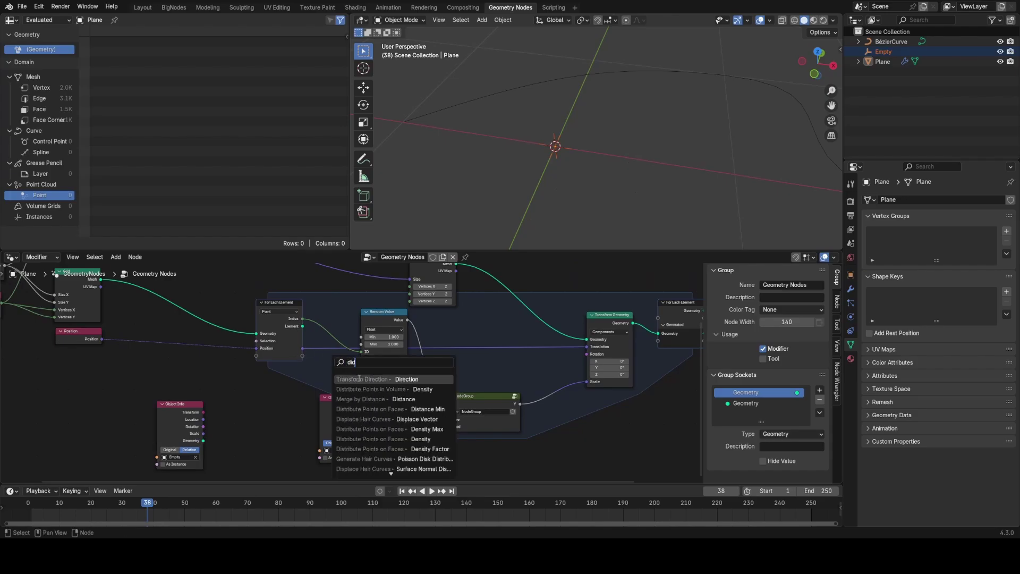
type("dista")
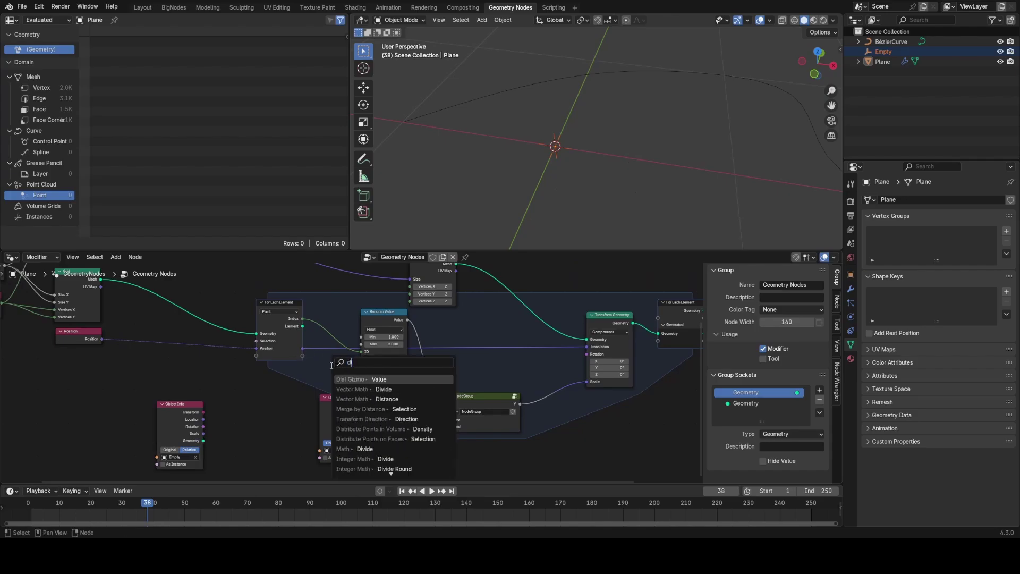
left_click(357, 377)
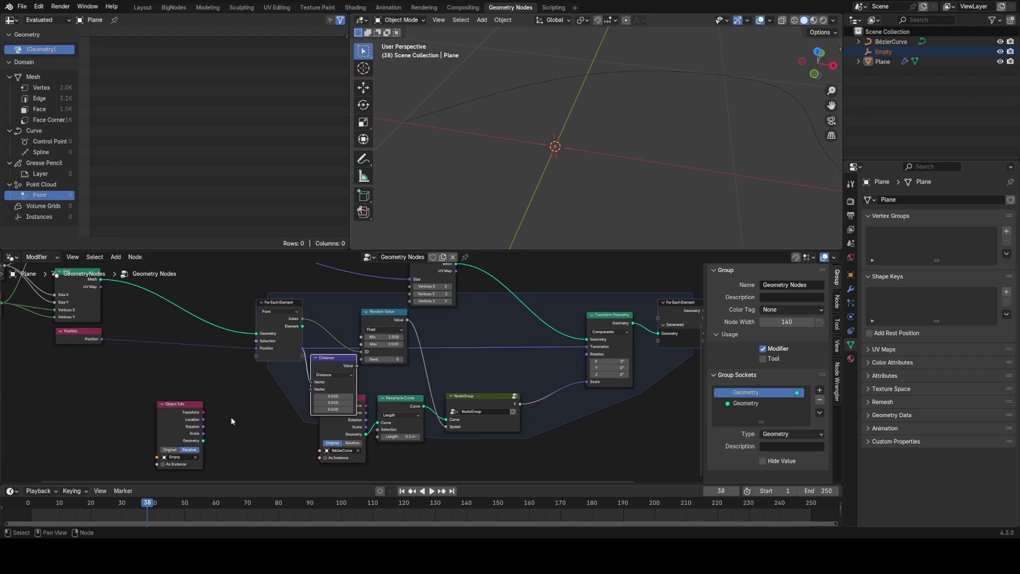
left_click(310, 396)
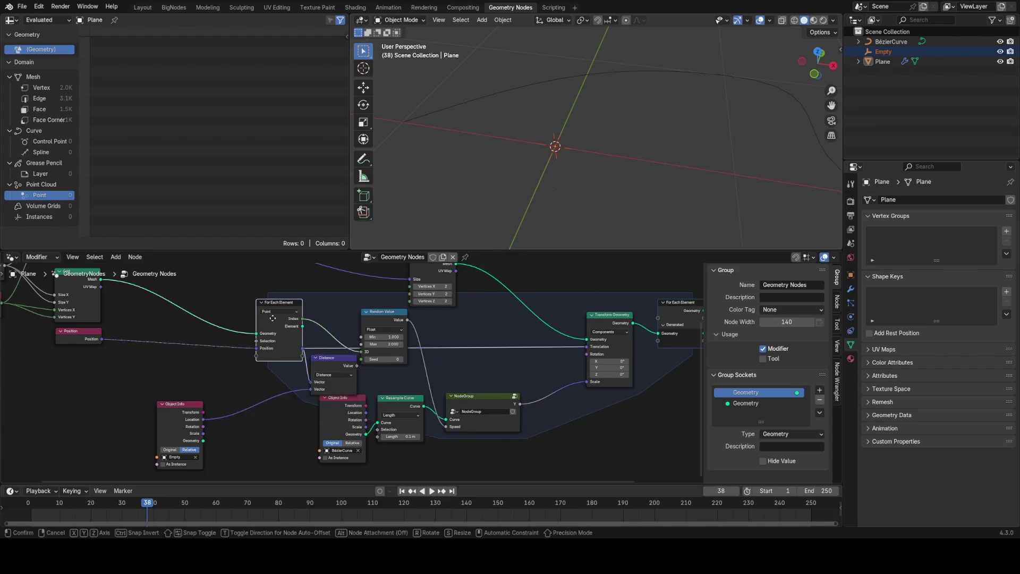
Reposition the For Each Element and Distance nodes, link the Distance value to the NodeGroup's Speed, and play the animation.
left_click(334, 375)
left_click_drag(352, 364, 307, 381)
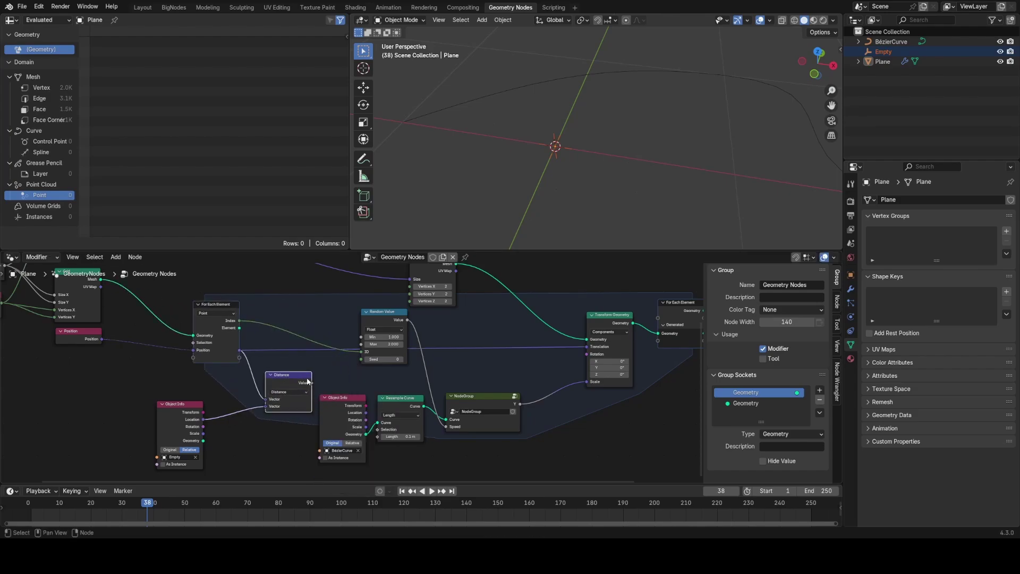
left_click_drag(439, 426, 445, 426)
key("space")
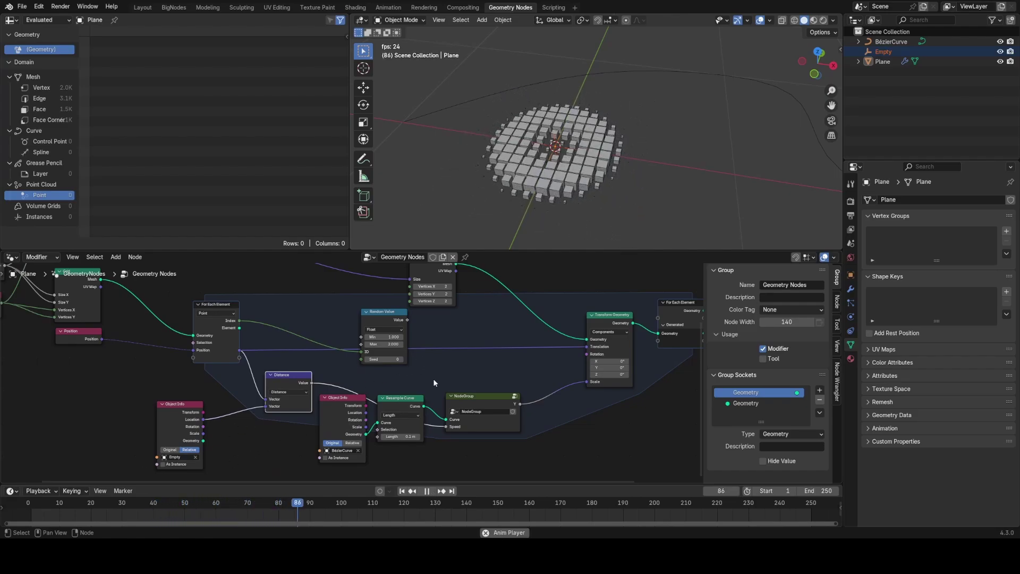
key("space")
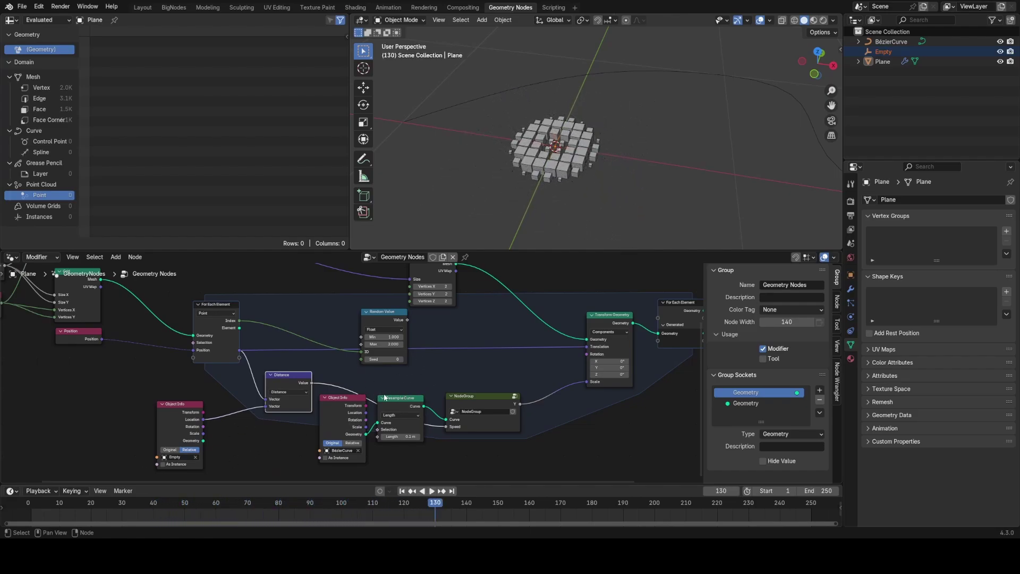
Move the BézierCurve Object Info and Resample Curve nodes straight down, clear of the Distance link.
left_click_drag(305, 465, 420, 433)
key("g")
key("y")
left_click(392, 417)
Insert a Map Range node on the link between the Distance value and the NodeGroup's Speed.
middle_click_drag(392, 416, 452, 337)
scroll(447, 333, "up", 3)
key("shift+a")
type("ma")
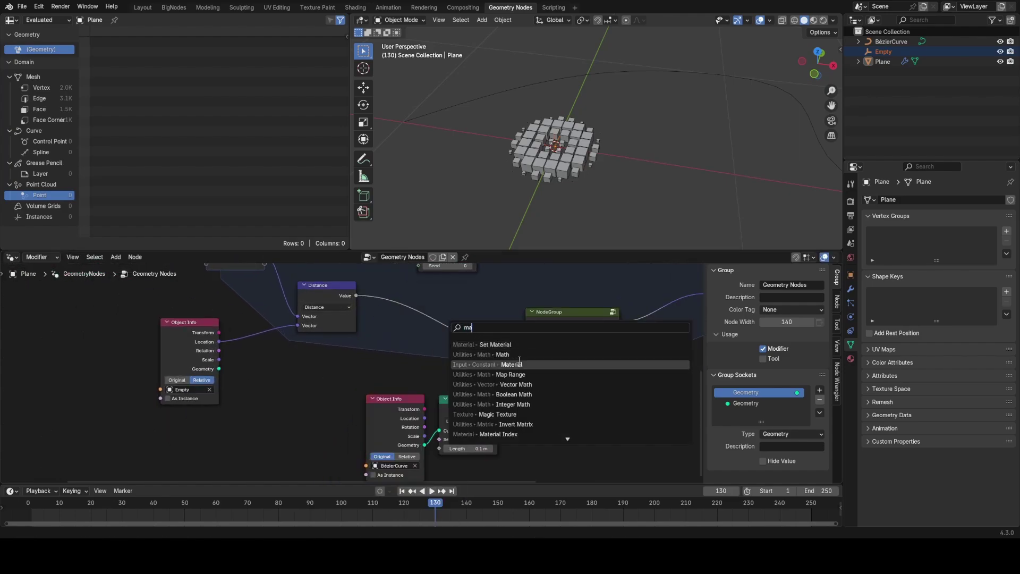
left_click(517, 375)
left_click(457, 312)
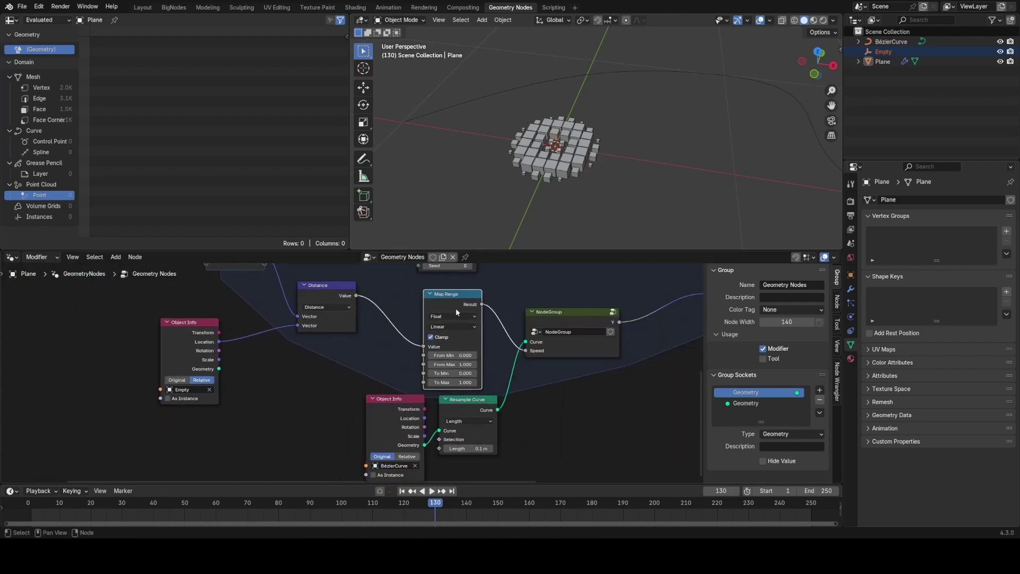
Set the Map Range's To Min to 1 and To Max to 2, and play the animation from the start.
left_click(471, 373)
type("1")
key("Return")
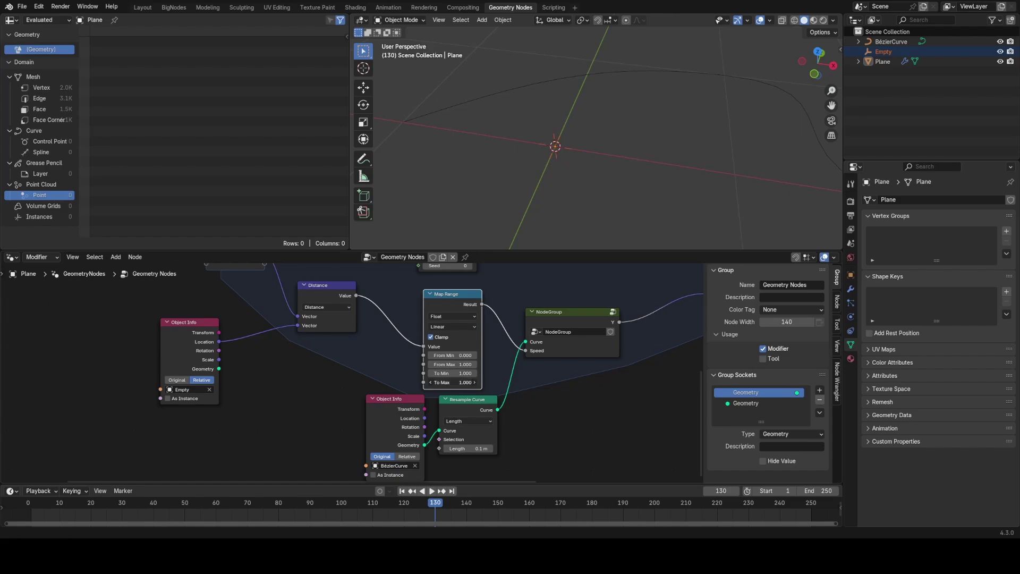
key("shift+Left")
key("space")
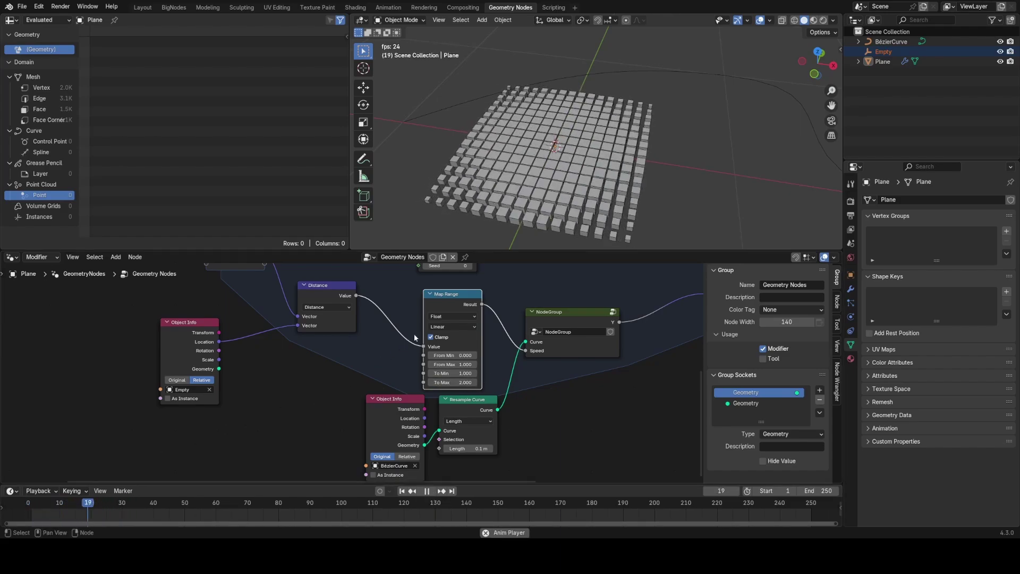
Replay the animation from the start several times to examine how the cubes' scale changes with distance from the Empty.
left_click(43, 504)
middle_click_drag(446, 181, 468, 174)
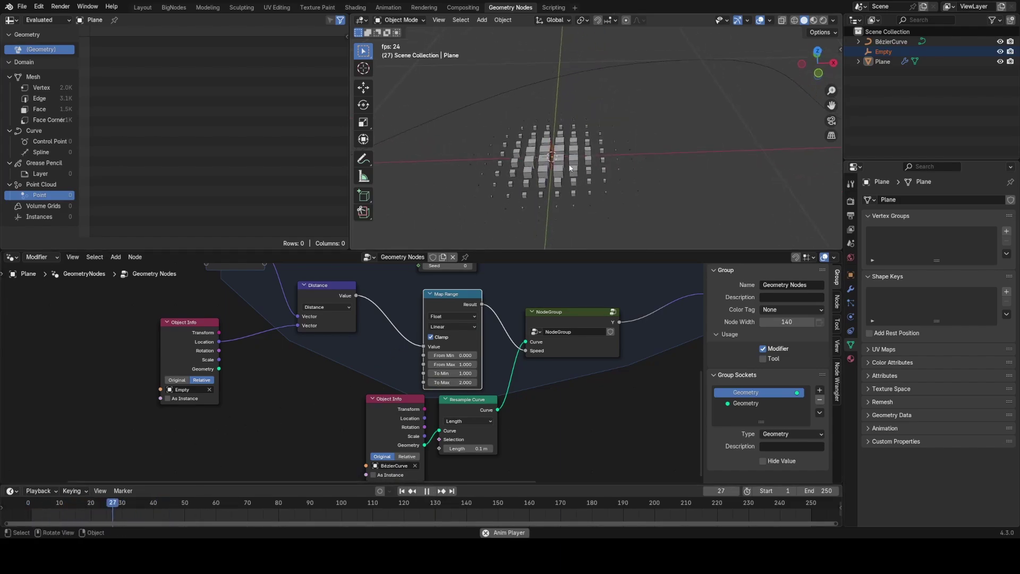
key("space")
key("shift+Left")
key("space")
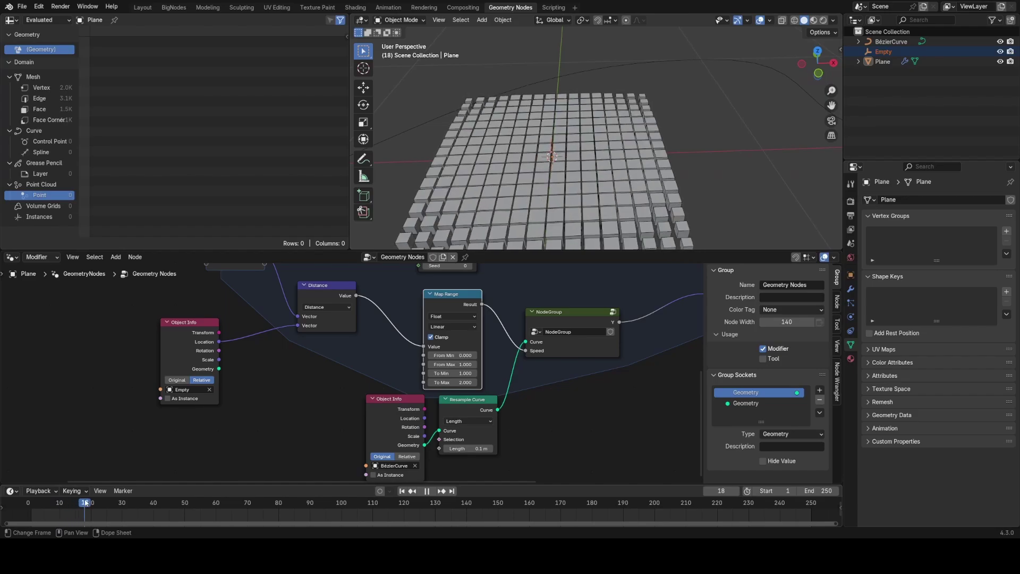
key("space")
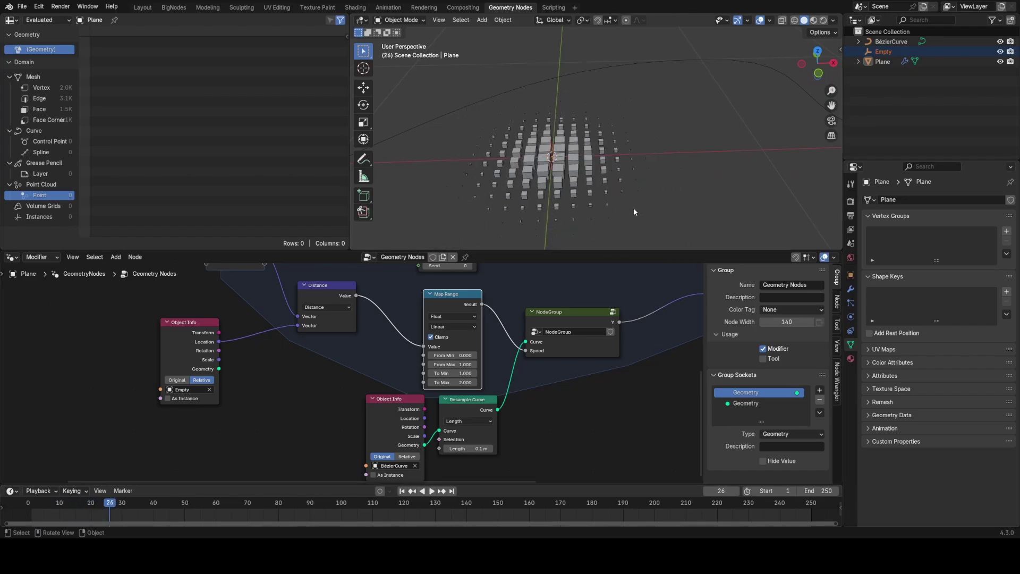
key("shift+Left")
key("space")
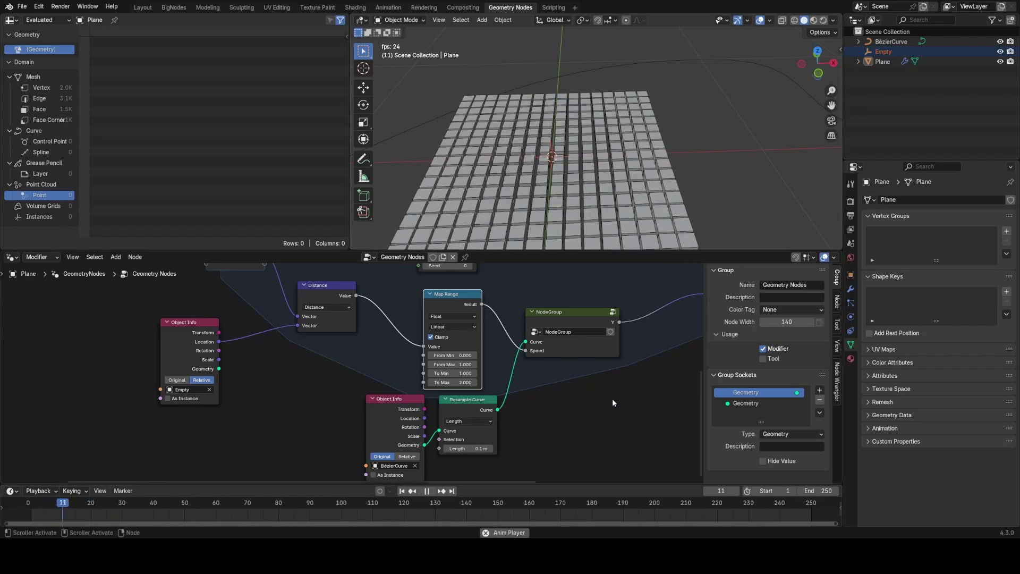
Reverse the Map Range output by setting To Min to 2 and To Max to 1, and replay the animation.
double_click(460, 373)
type("2")
key("Return")
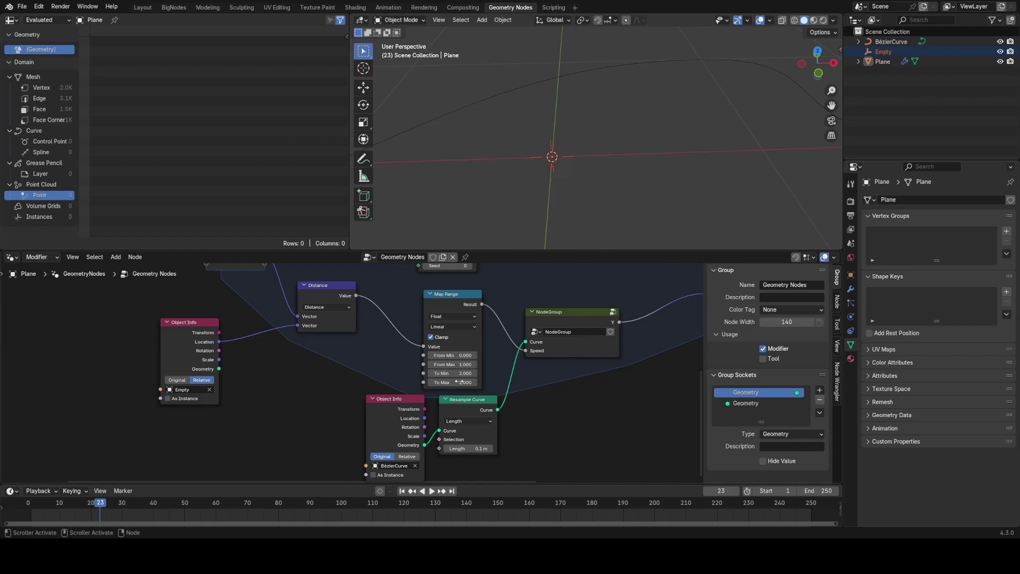
double_click(465, 383)
type("1")
key("Return")
left_click(28, 507)
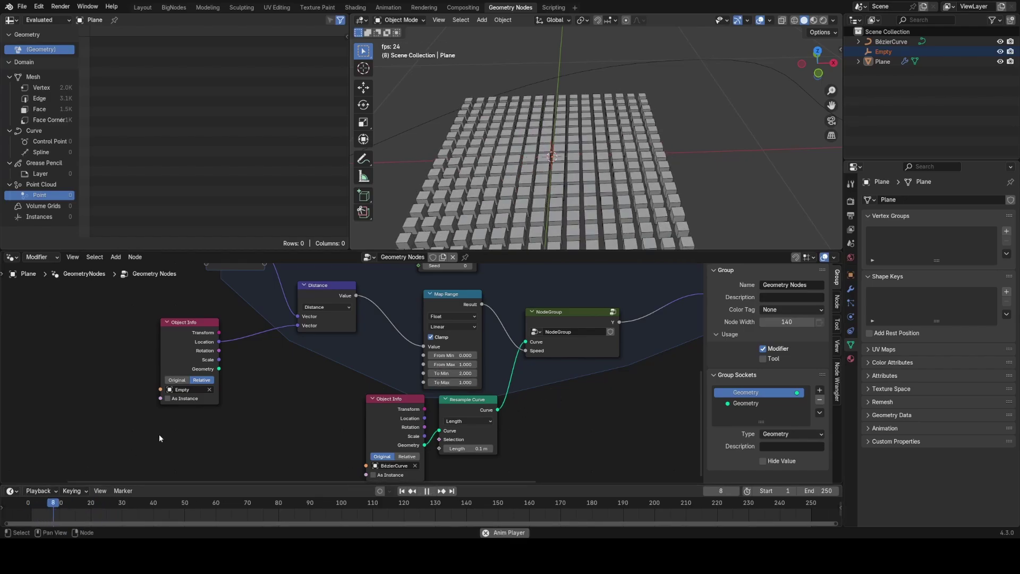
left_click(29, 501)
key("space")
Try moving the Empty along the global Z axis, temporarily hiding the Plane to reach it.
left_click(560, 159)
key("h")
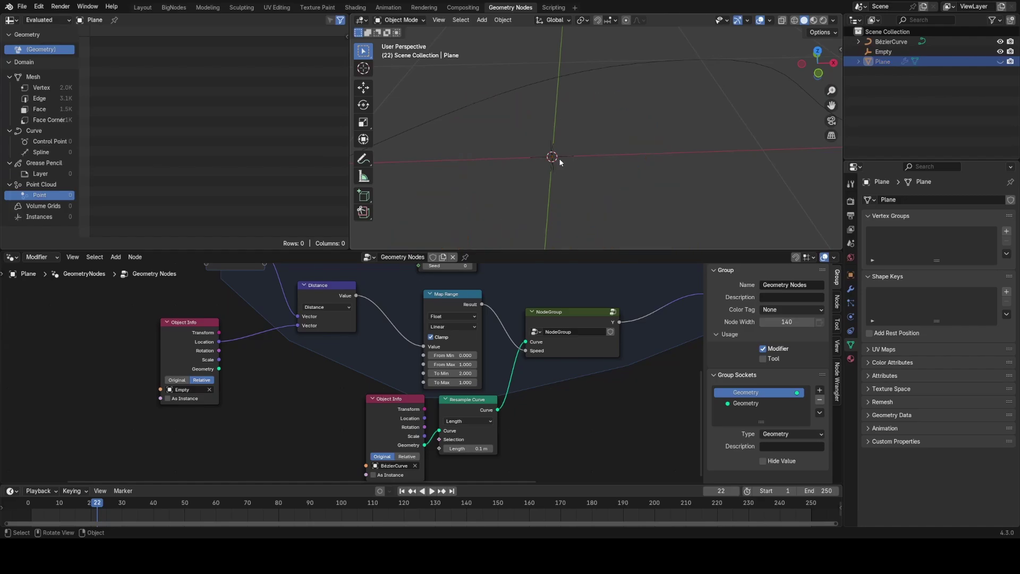
key("alt+h")
left_click(553, 158)
key("g")
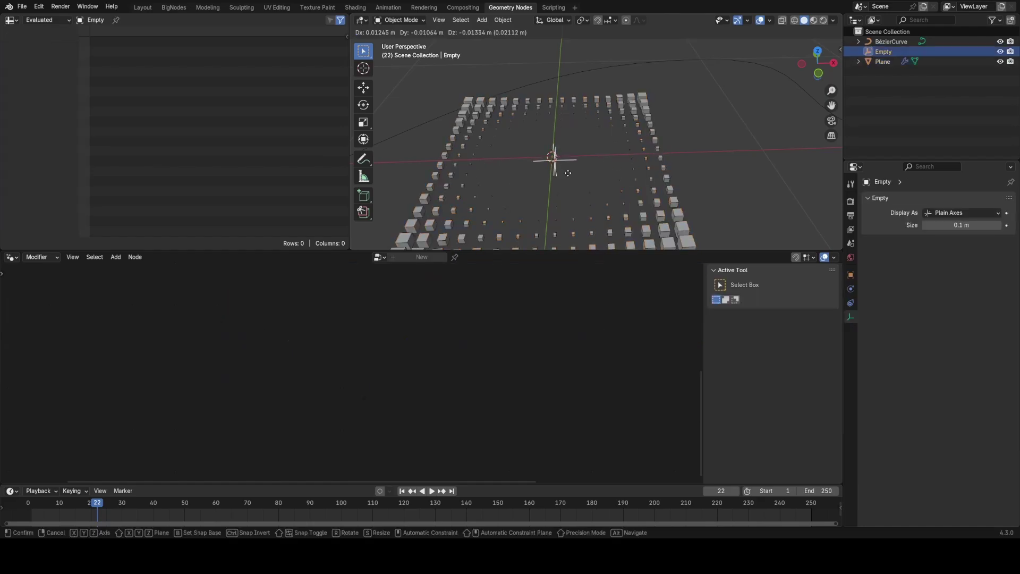
key("z")
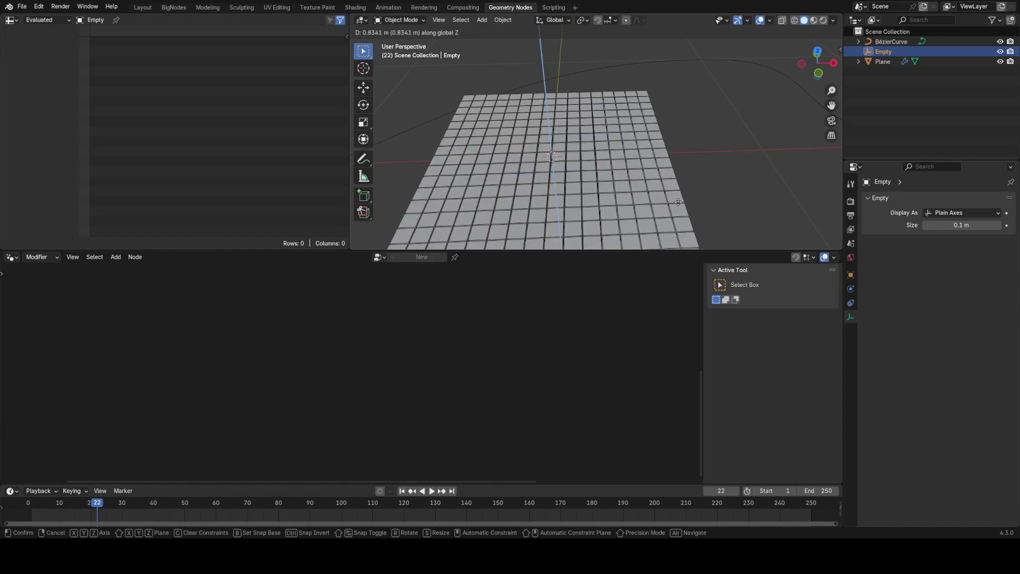
key("Escape")
key("space")
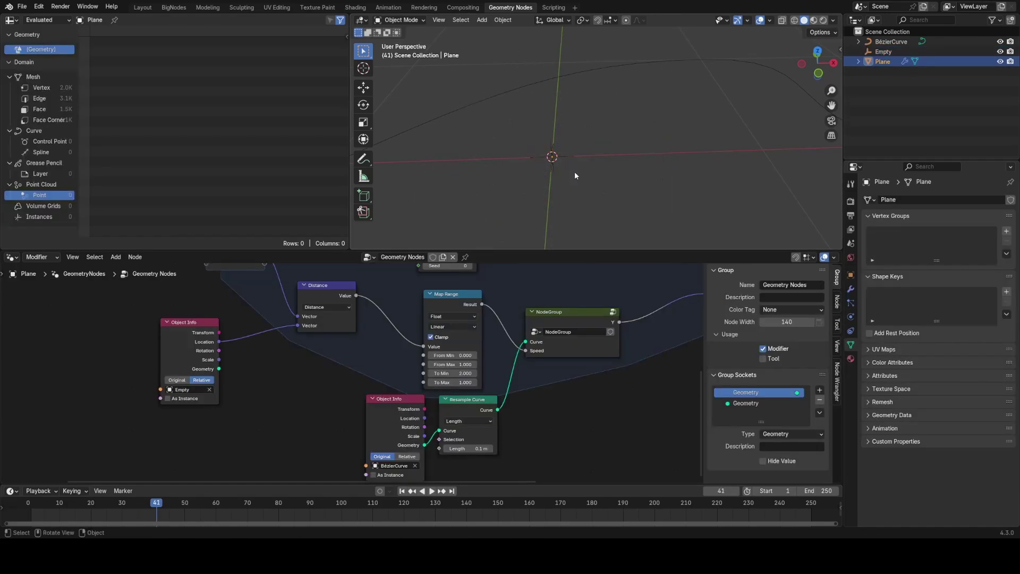
Examine the node tree and the Bézier curve in the viewport, and scrub the timeline to frame 23.
middle_click_drag(477, 338, 452, 363)
scroll(425, 383, "down", 2)
scroll(451, 362, "up", 4)
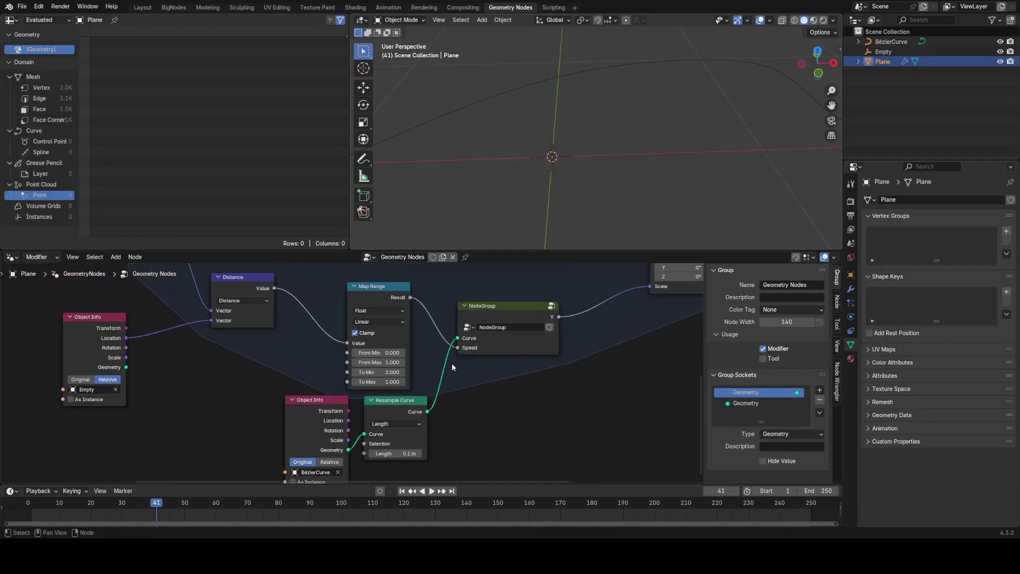
middle_click_drag(473, 319, 406, 361)
scroll(406, 361, "down", 1)
scroll(659, 128, "down", 3)
middle_click_drag(659, 127, 499, 191, "shift")
scroll(493, 175, "down", 1)
scroll(479, 165, "up", 1)
middle_click_drag(433, 136, 607, 130, "shift")
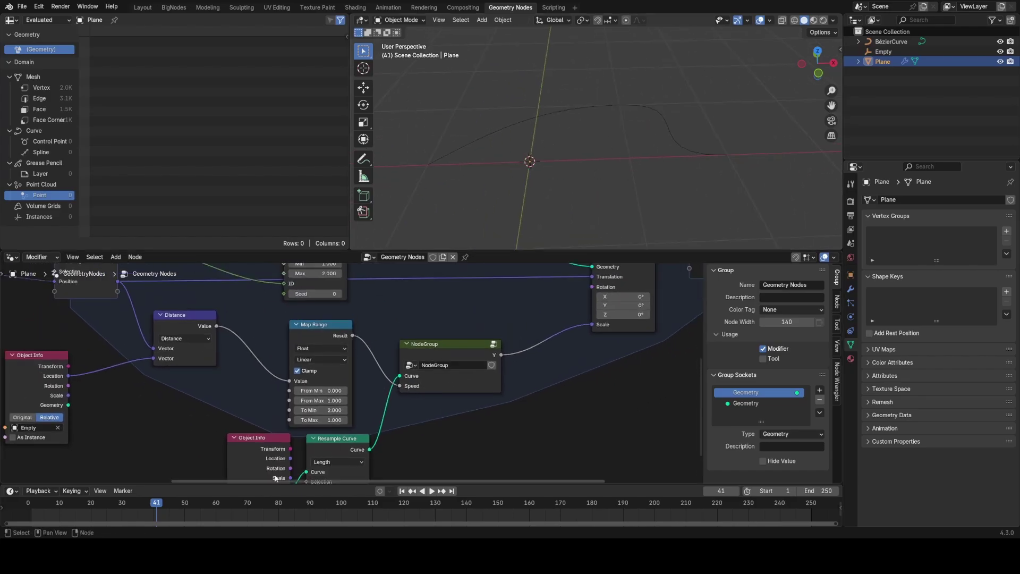
left_click_drag(123, 518, 67, 521)
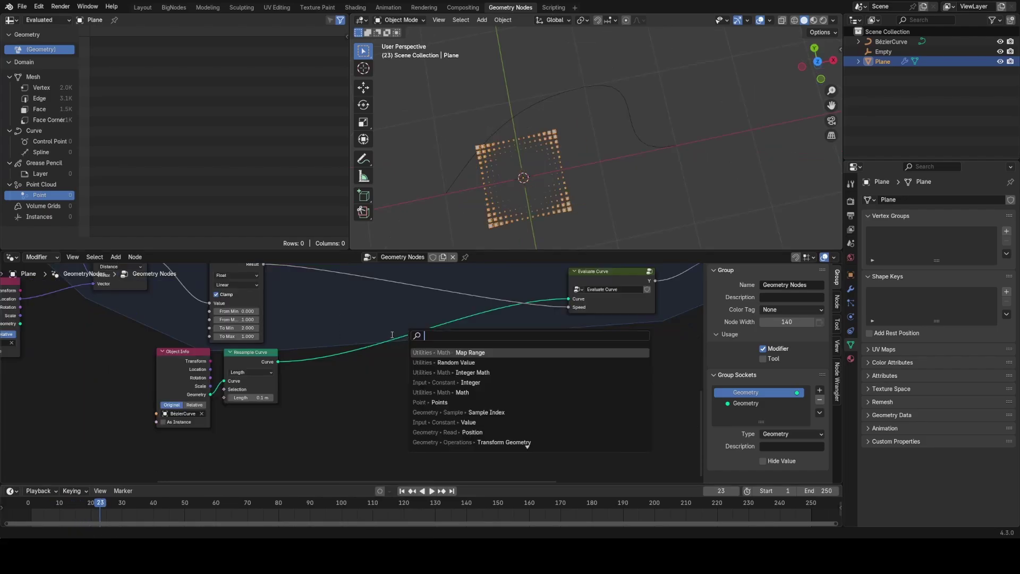
Add a Curve Line node below the Evaluate Curve link, switch it to Direction mode and set its direction to -1, 0, 0.
type("curve ")
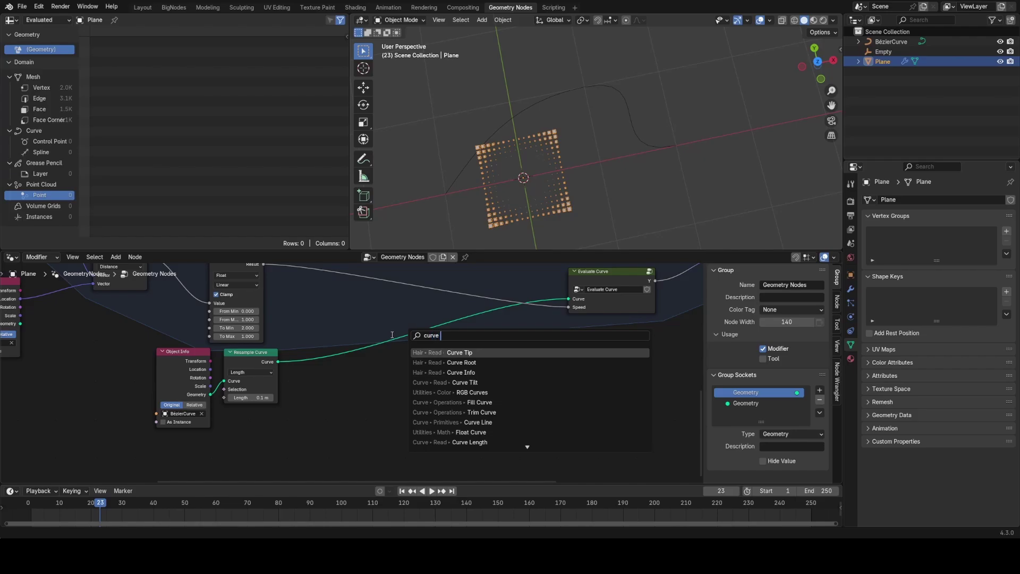
type("line")
key("Return")
left_click(380, 378)
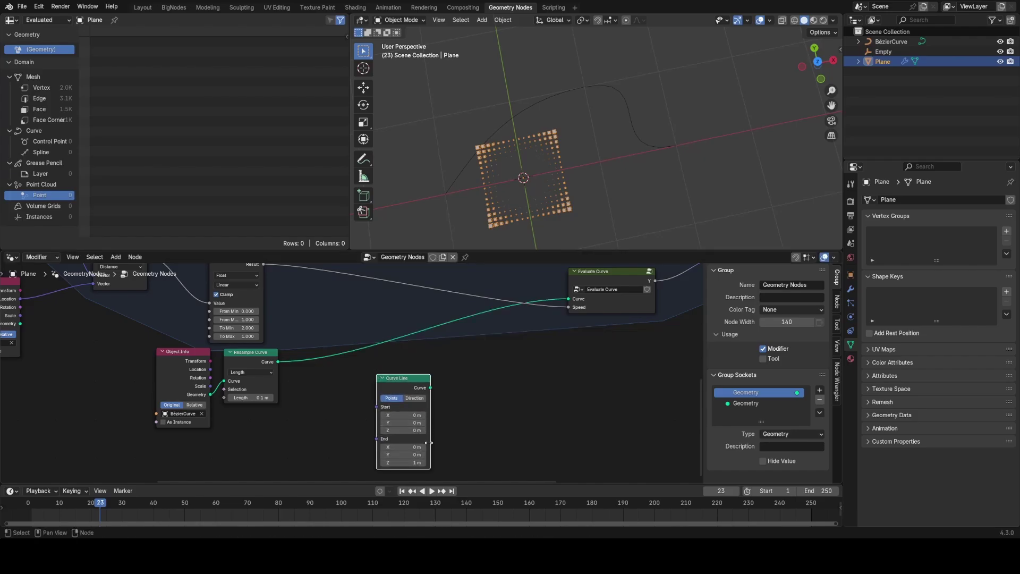
key("Return")
left_click(412, 398)
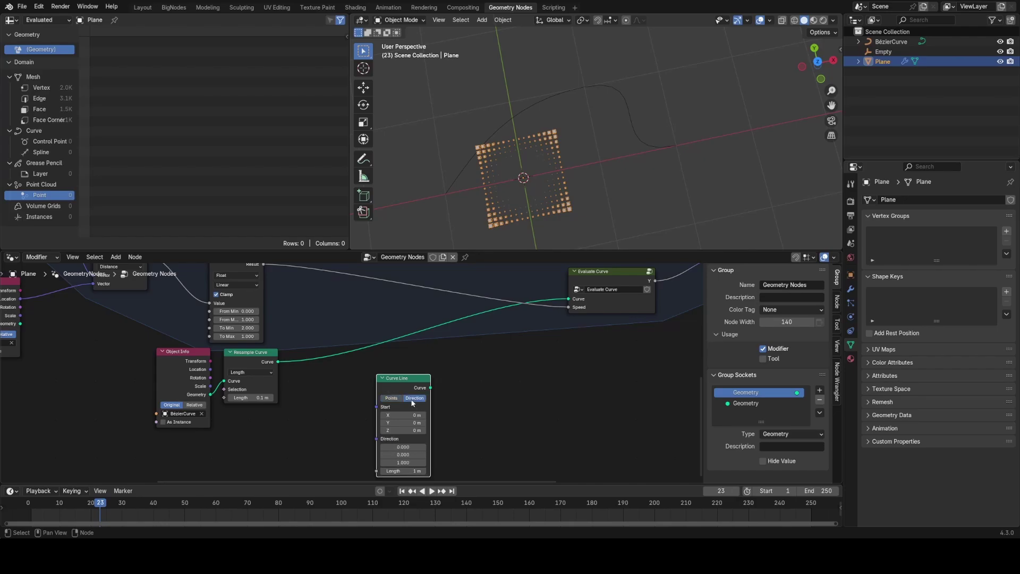
scroll(415, 424, "up", 2)
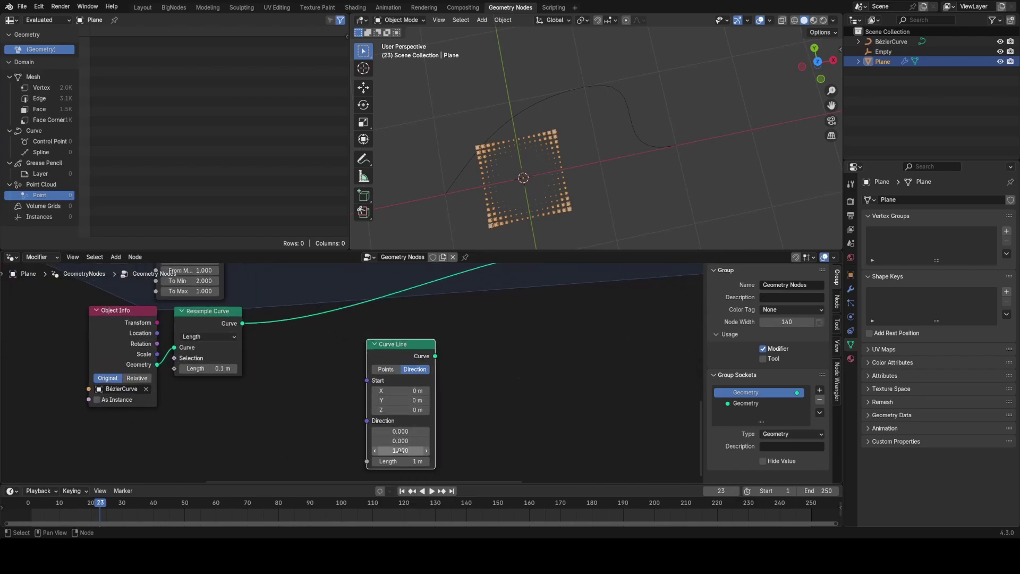
left_click_drag(400, 451, 406, 432, "ctrl")
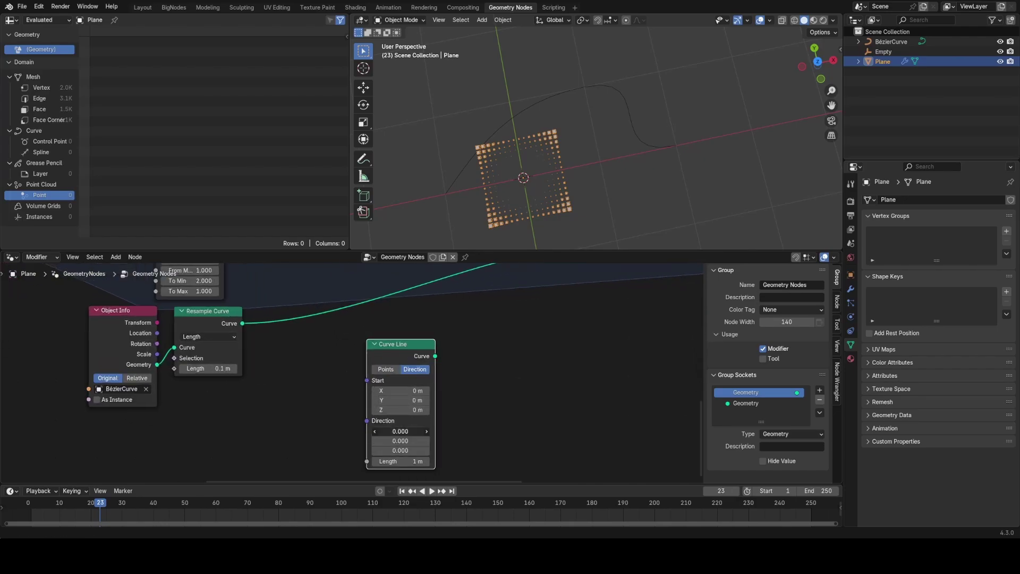
Shift the Curve Line node left and preview its output through a Viewer node.
left_click_drag(394, 349, 335, 350)
left_click(335, 350, "ctrl+shift")
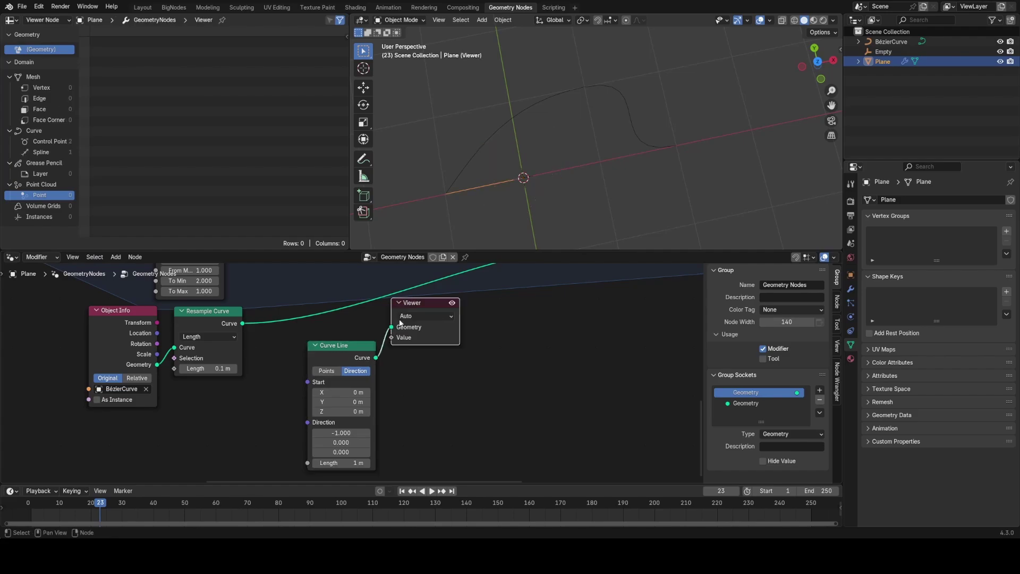
middle_click_drag(518, 204, 536, 133, "shift")
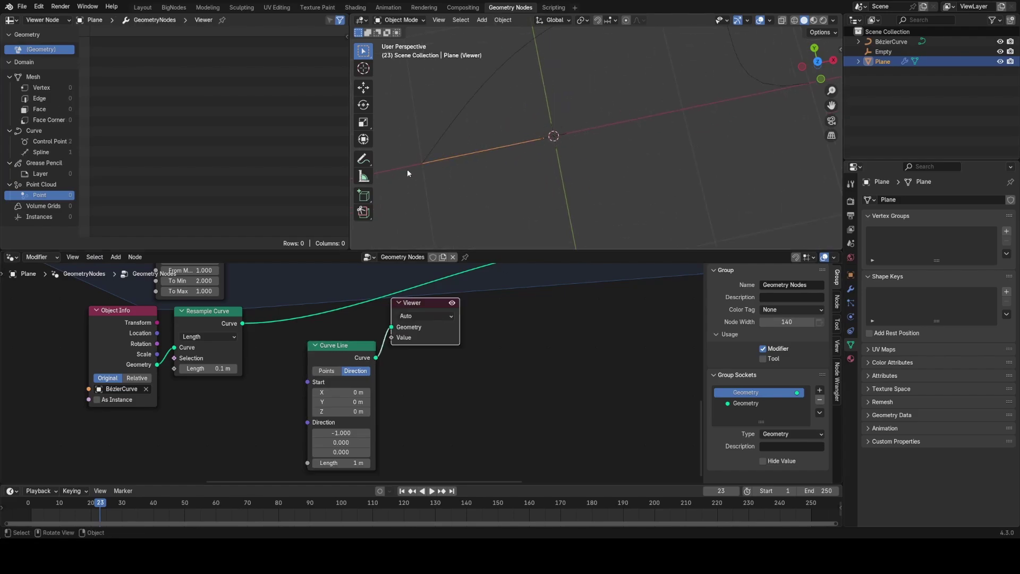
middle_click_drag(497, 160, 531, 159, "shift")
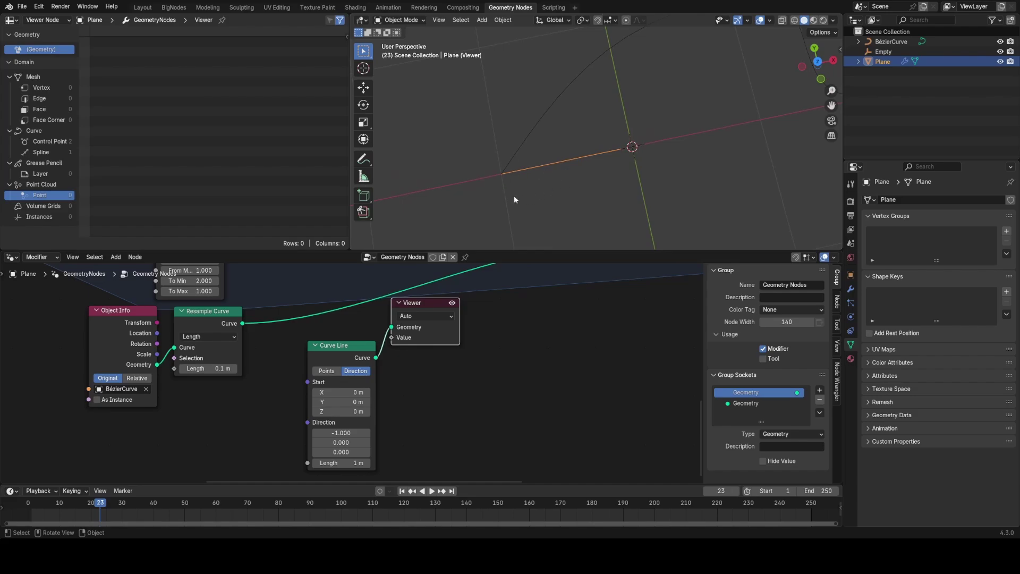
scroll(506, 155, "down", 2)
Move the BézierCurve Object Info and Resample Curve nodes left to make room before the Curve Line.
middle_click_drag(122, 353, 211, 349)
scroll(211, 349, "down", 1)
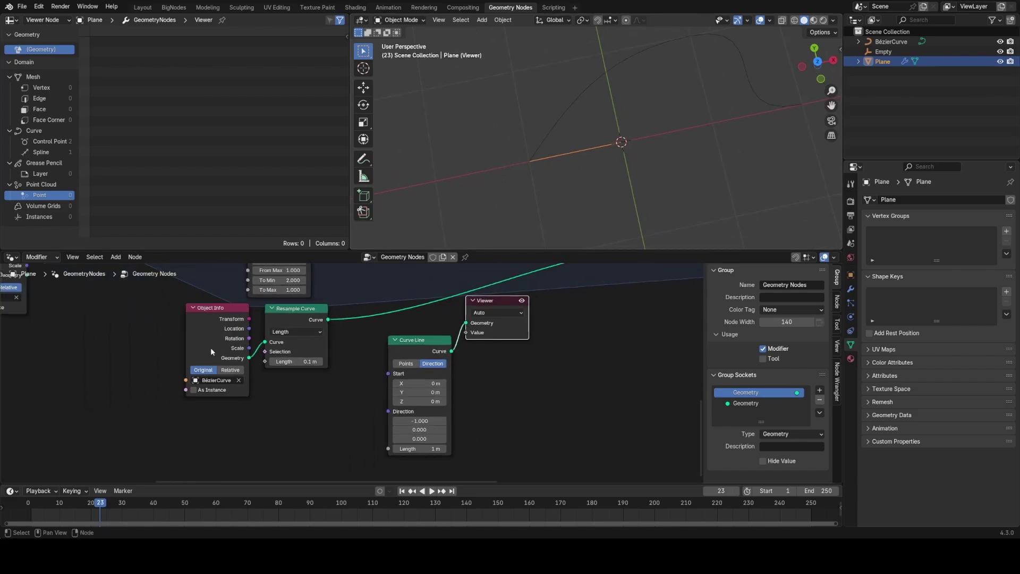
left_click_drag(228, 407, 298, 349)
left_click_drag(299, 348, 170, 368)
left_click(265, 403)
Add a Sample Curve node fed by the Resample Curve output and link its Position to the Curve Line's Start.
key("shift+a")
type("sam")
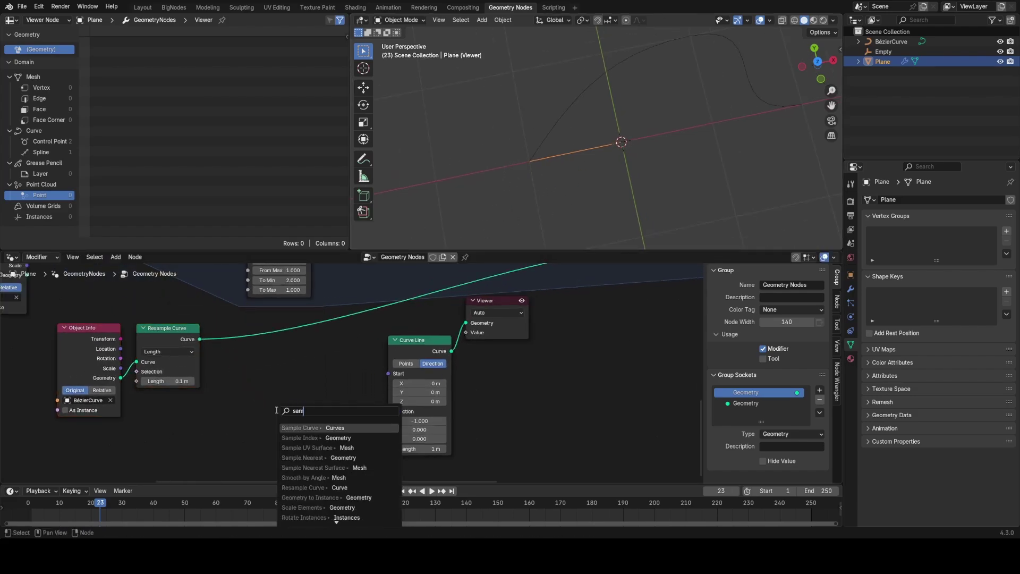
left_click(289, 429)
left_click(267, 411)
middle_click_drag(267, 412, 294, 385)
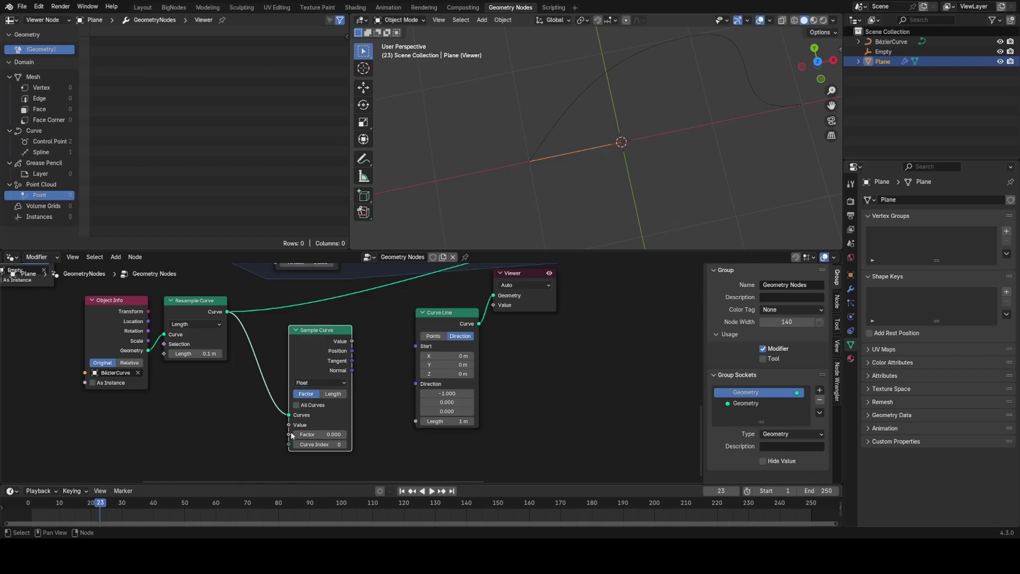
left_click_drag(347, 350, 415, 345)
left_click_drag(314, 352, 342, 352)
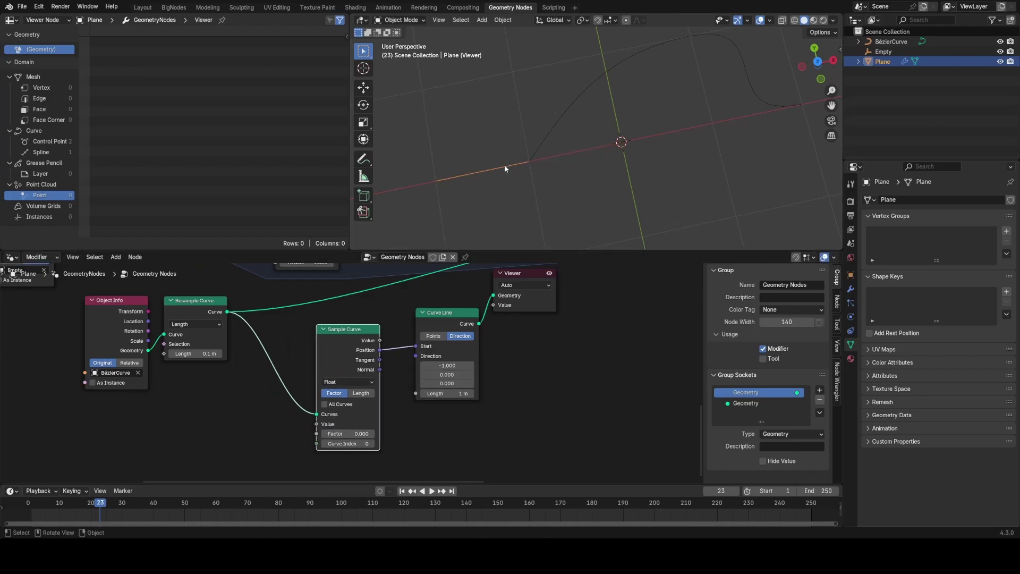
middle_click_drag(562, 172, 549, 178, "shift")
Try lengthening the Curve Line, and undo the length change.
middle_click_drag(505, 371, 455, 414)
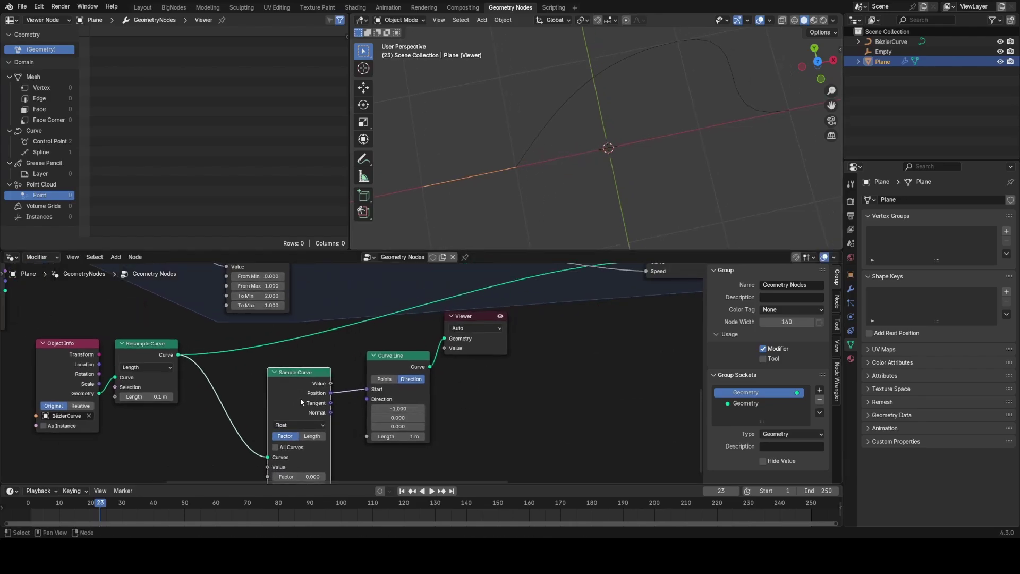
middle_click_drag(300, 397, 306, 358)
scroll(305, 359, "up", 1)
mouse_move(284, 444)
left_mouse_down()
mouse_move(337, 444)
mouse_move(282, 444)
left_mouse_up()
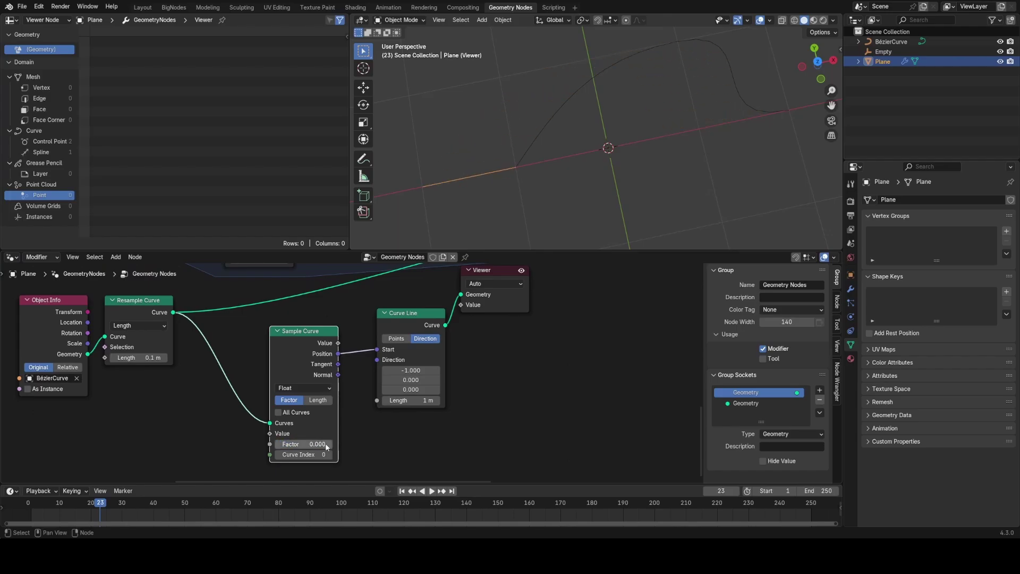
middle_click_drag(397, 420, 306, 432)
left_click_drag(306, 433, 329, 433)
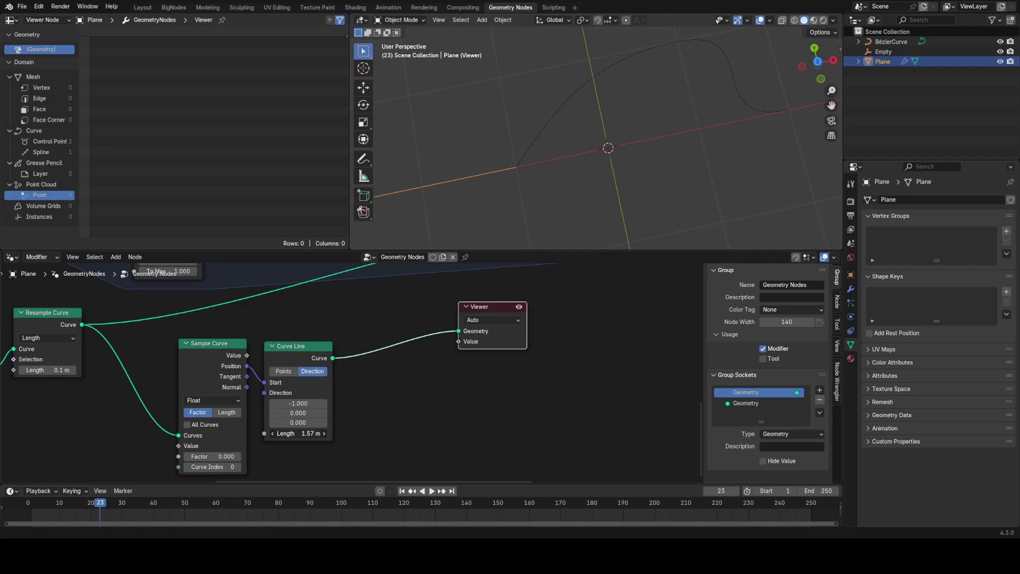
key("ctrl+z")
Move the Sample Curve and Curve Line nodes together lower, clear of the link from Resample Curve to Evaluate Curve.
middle_click_drag(390, 316, 412, 349)
scroll(413, 349, "down", 2)
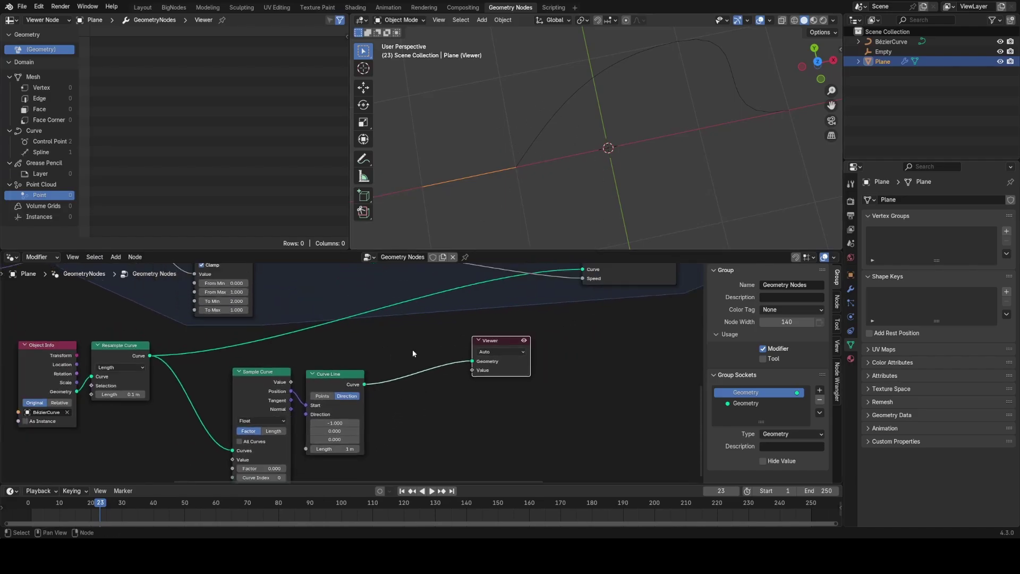
left_click_drag(264, 365, 360, 418)
key("g")
left_click(326, 436)
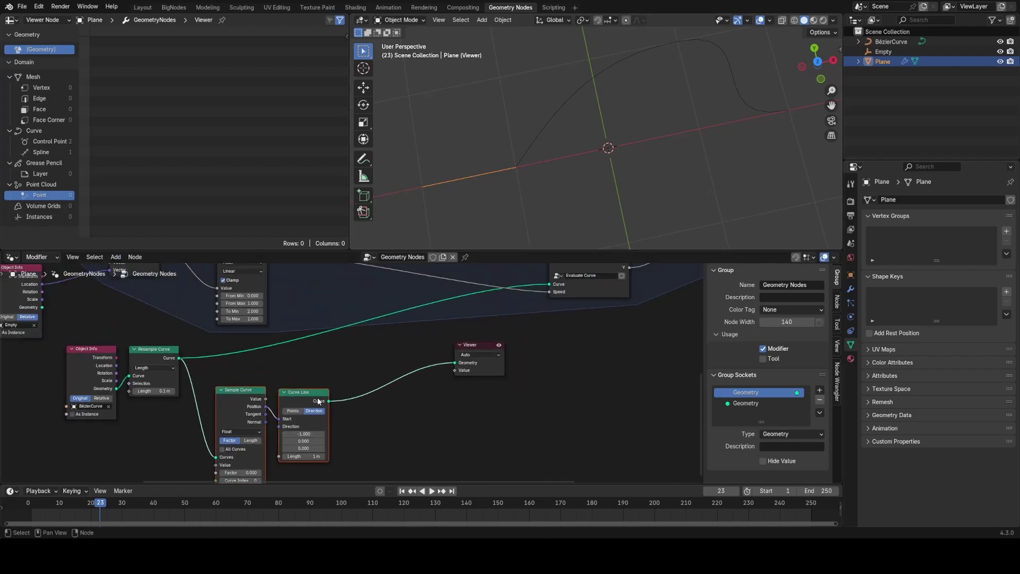
Insert a Join Geometry node on the link from Resample Curve to Evaluate Curve, and feed the Curve Line into it.
key("shift+a")
type("jo")
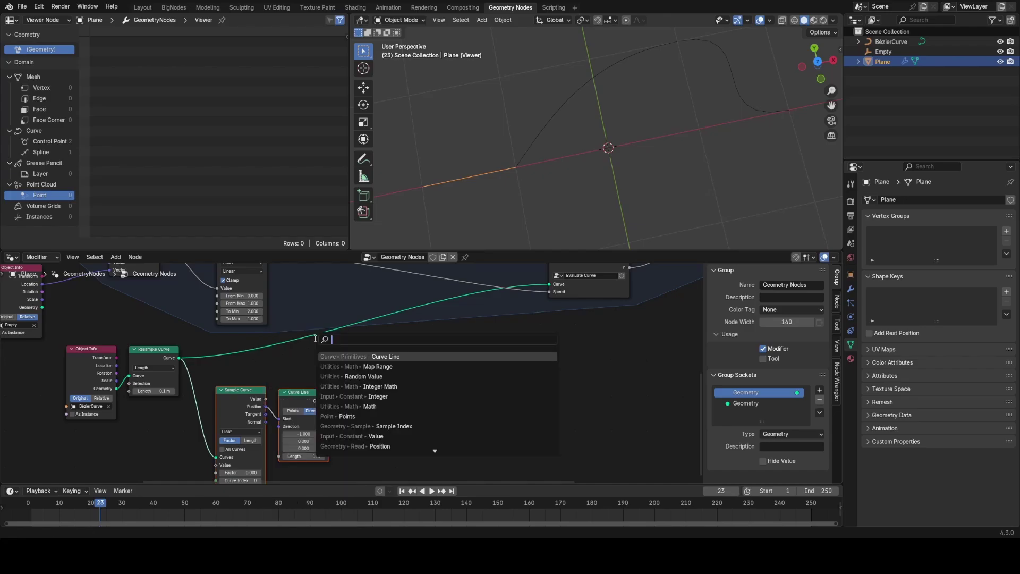
type("i")
key("Return")
left_click(348, 340)
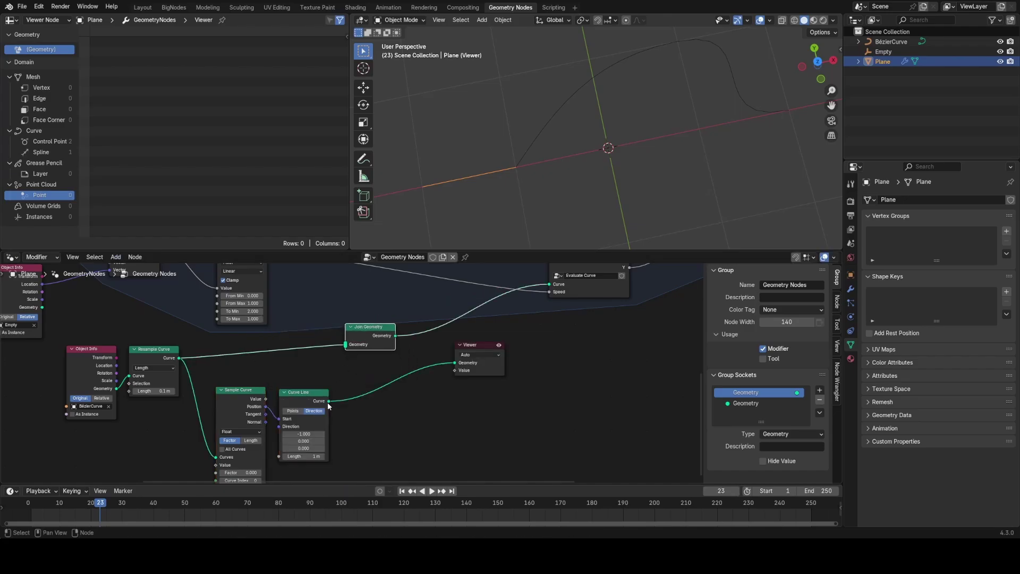
left_click_drag(328, 402, 346, 346)
Delete the Viewer node to show the cube grid again.
left_click(470, 345)
key("x")
scroll(425, 340, "up", 1)
mouse_move(401, 374)
middle_mouse_down()
mouse_move(425, 340)
mouse_move(403, 374)
middle_mouse_up()
scroll(403, 375, "up", 1)
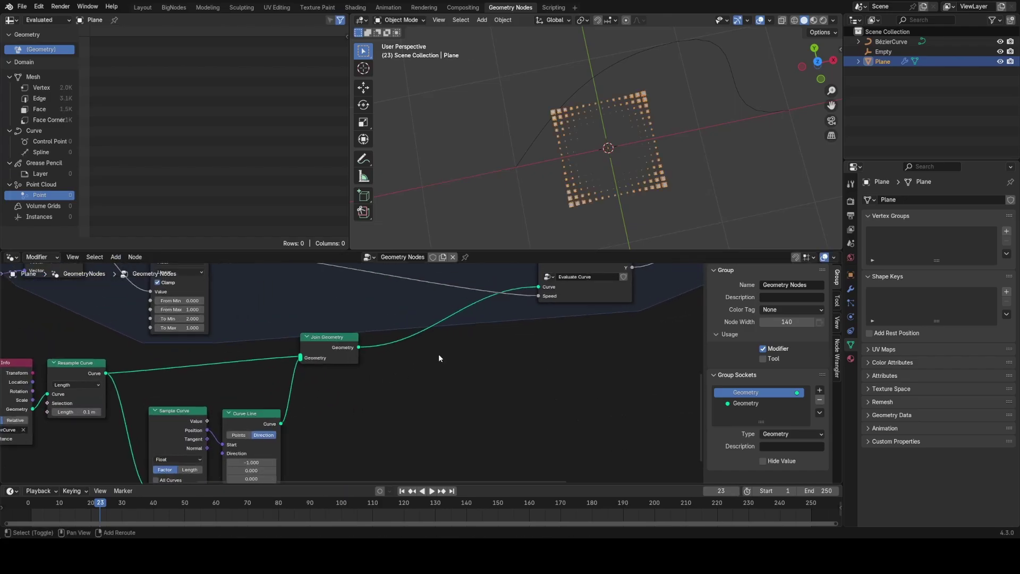
Insert a Curve to Mesh node on the link from Join Geometry to Evaluate Curve.
key("shift+a")
type("m")
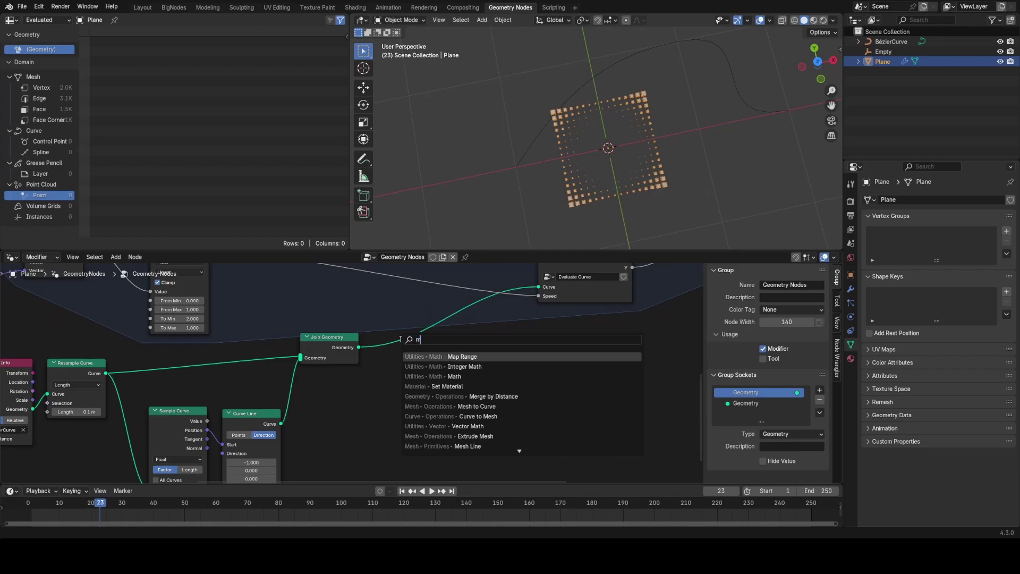
type("esh")
key("BackSpace")
key("BackSpace")
key("BackSpace")
key("BackSpace")
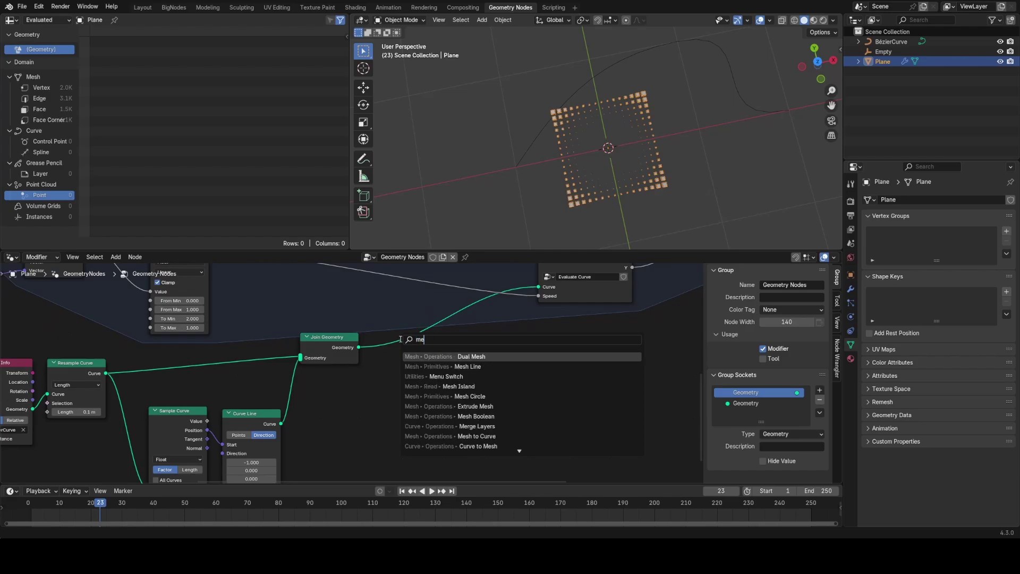
type("curve to")
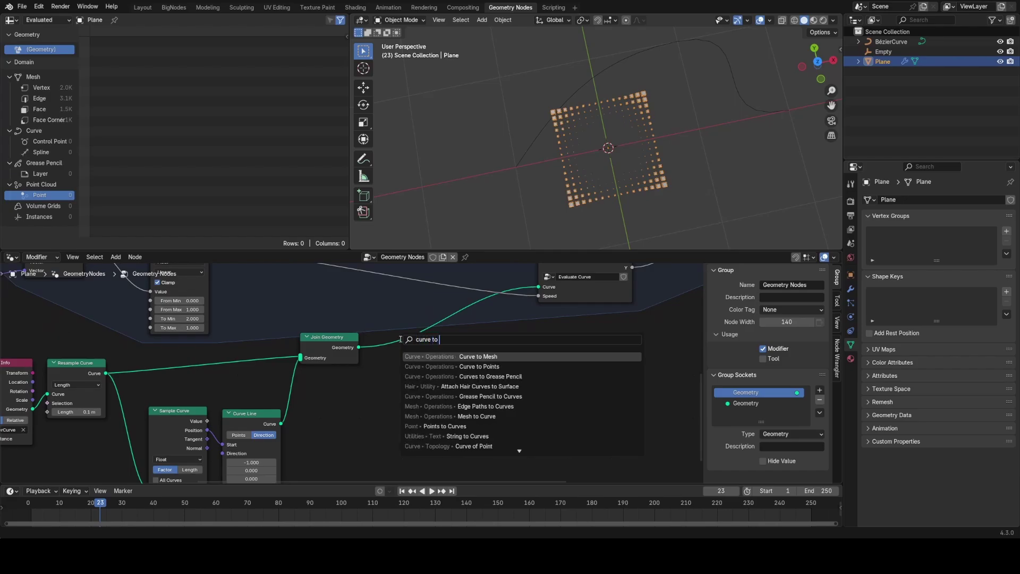
key("Return")
left_click(364, 338)
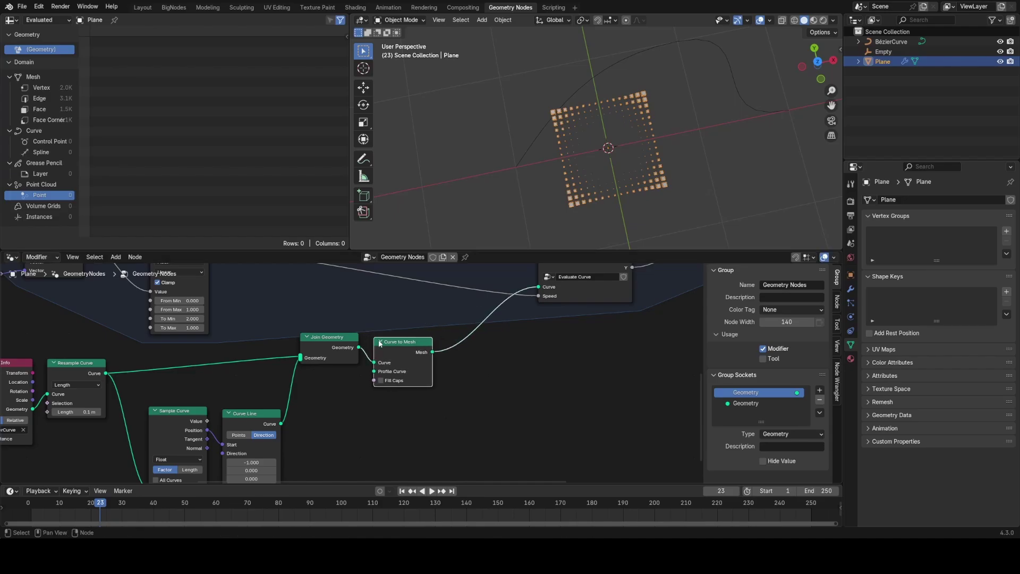
Move the whole chain from the BézierCurve Object Info to Curve to Mesh away from Evaluate Curve, below the Empty's Object Info node.
middle_click_drag(387, 369, 461, 353)
scroll(461, 354, "down", 4)
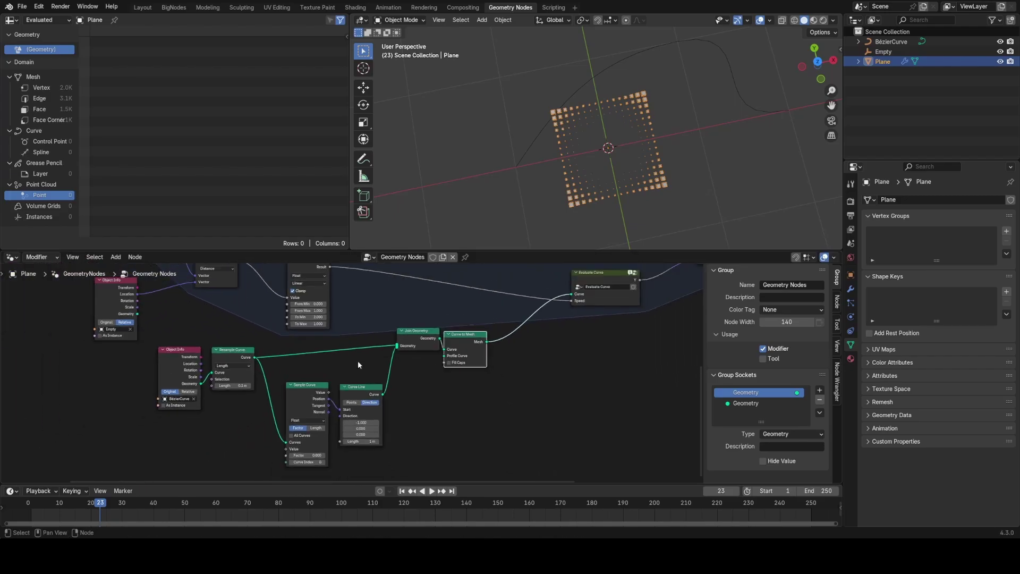
left_click_drag(150, 373, 488, 460)
left_click_drag(406, 314, 475, 369, "shift")
key("g")
left_click(380, 412)
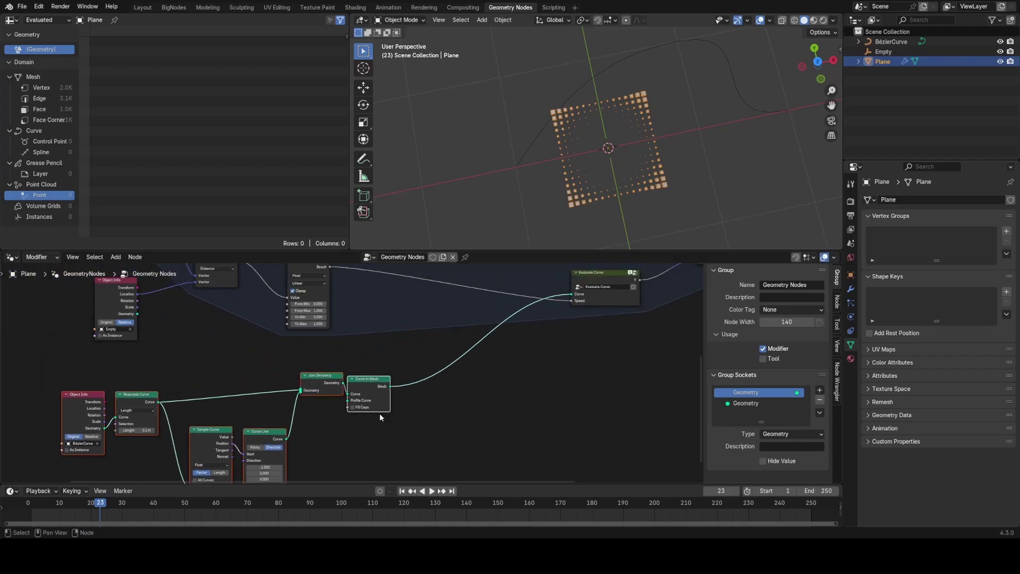
Insert a Merge by Distance node on the link after Curve to Mesh.
key("shift+a")
type("mer")
key("Down")
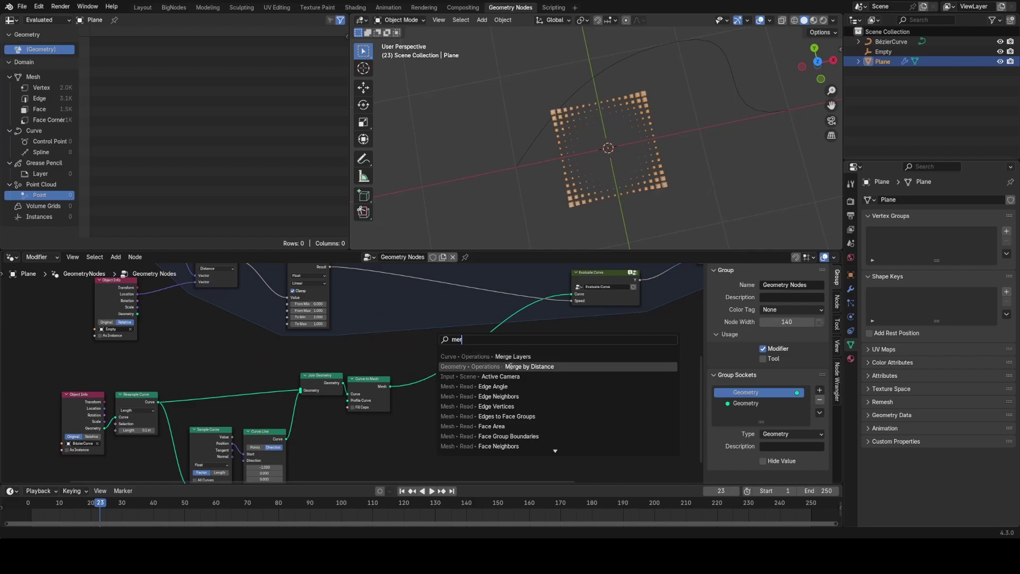
key("Return")
left_click(405, 375)
Add a Mesh to Curve node between Merge by Distance and Evaluate Curve.
middle_click_drag(438, 379, 407, 343)
scroll(407, 343, "up", 4)
left_click_drag(421, 348, 445, 350)
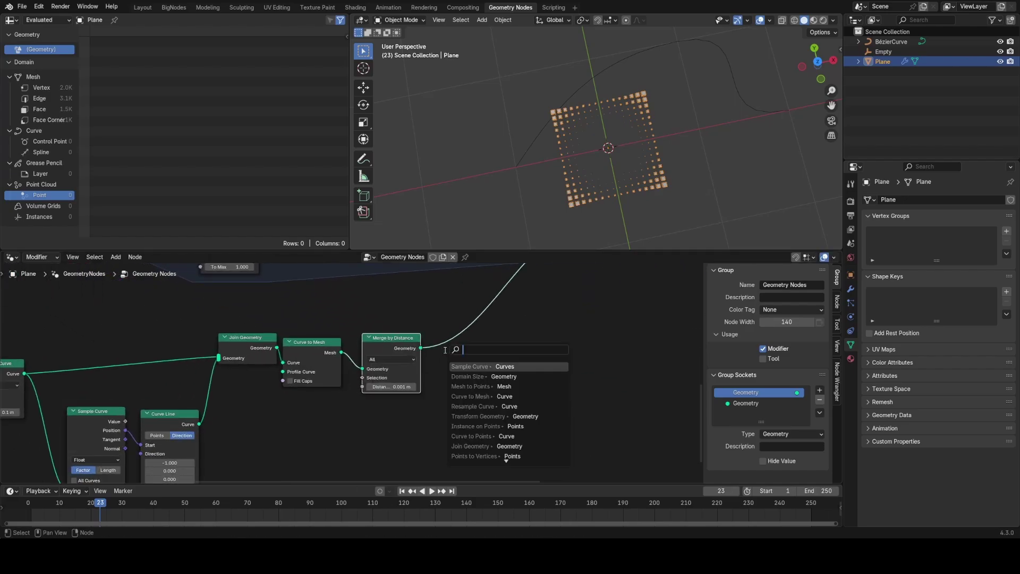
type("mesh to c")
key("Return")
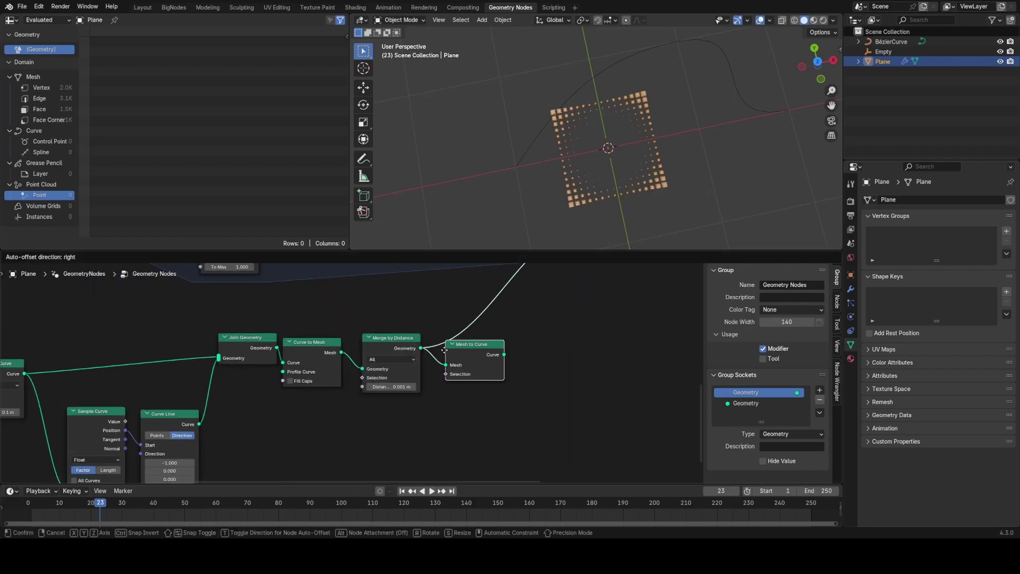
left_click(444, 349)
Preview the Mesh to Curve output with a Viewer node.
scroll(354, 349, "down", 1)
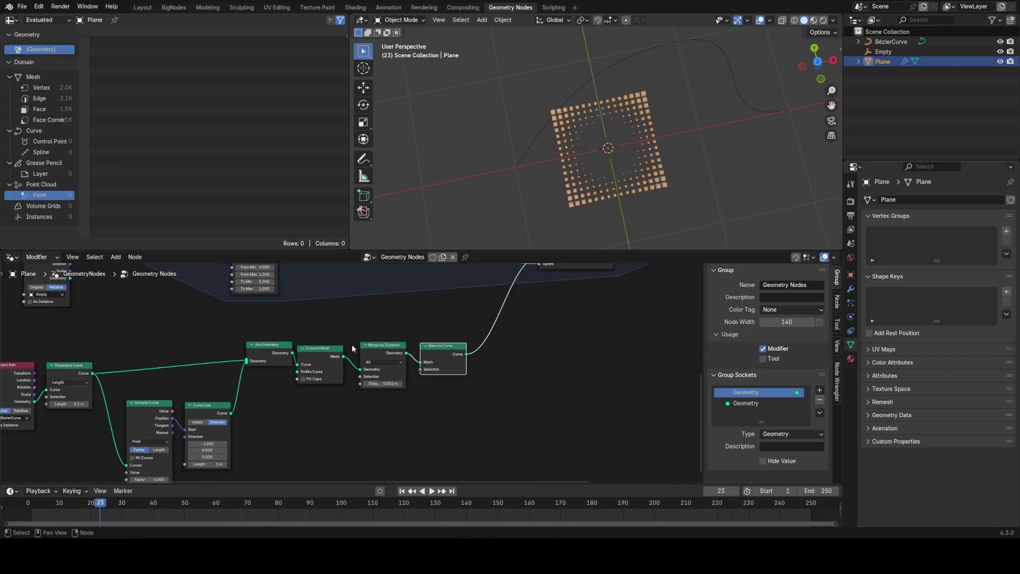
middle_click_drag(498, 271, 382, 330)
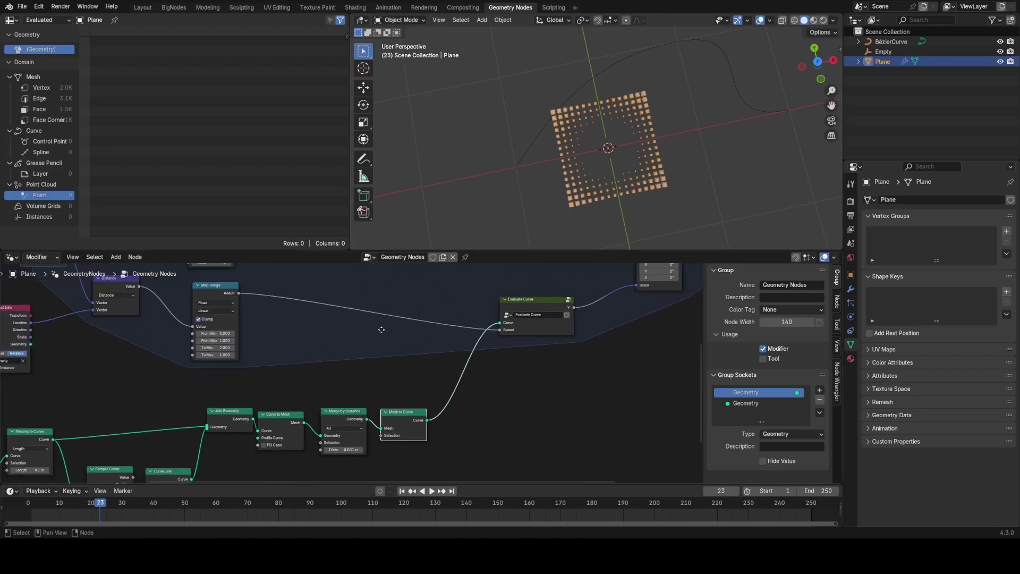
left_click(410, 420, "ctrl+shift")
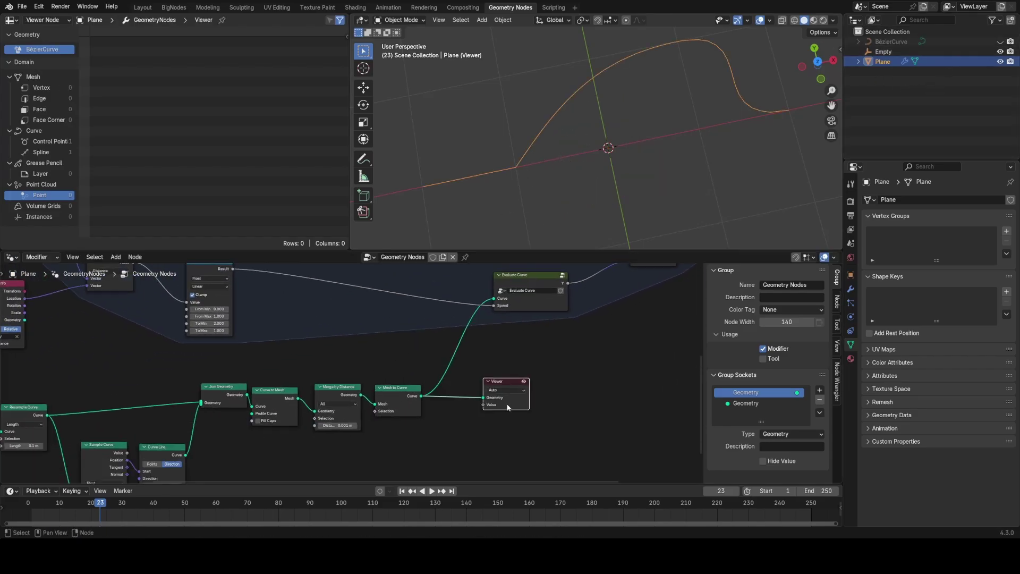
middle_click_drag(521, 333, 347, 355)
scroll(401, 315, "up", 1)
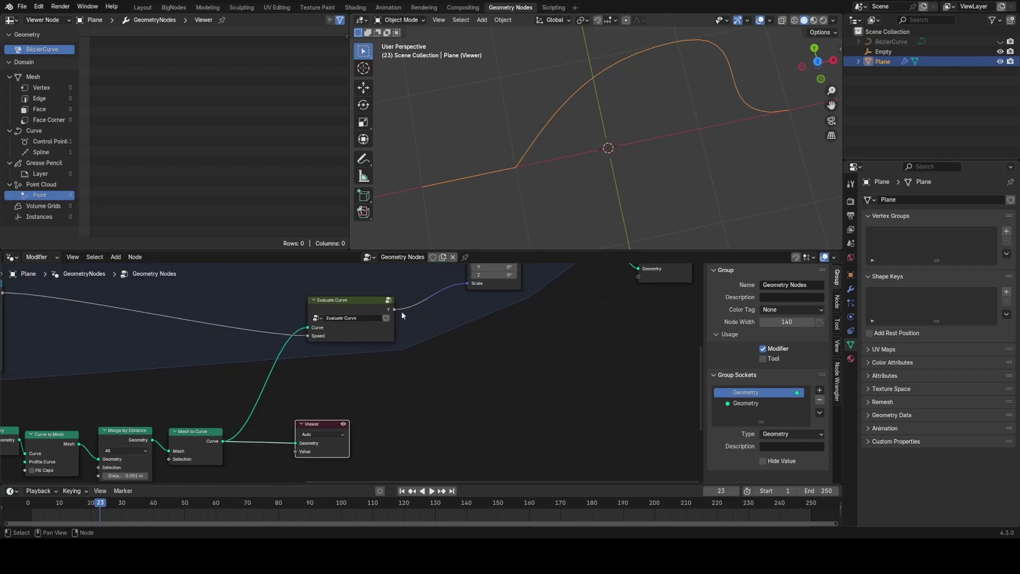
Open the Evaluate Curve group and preview the Mesh to Points output, examining the point spacing on the extended segment.
left_click(377, 309)
key("Tab")
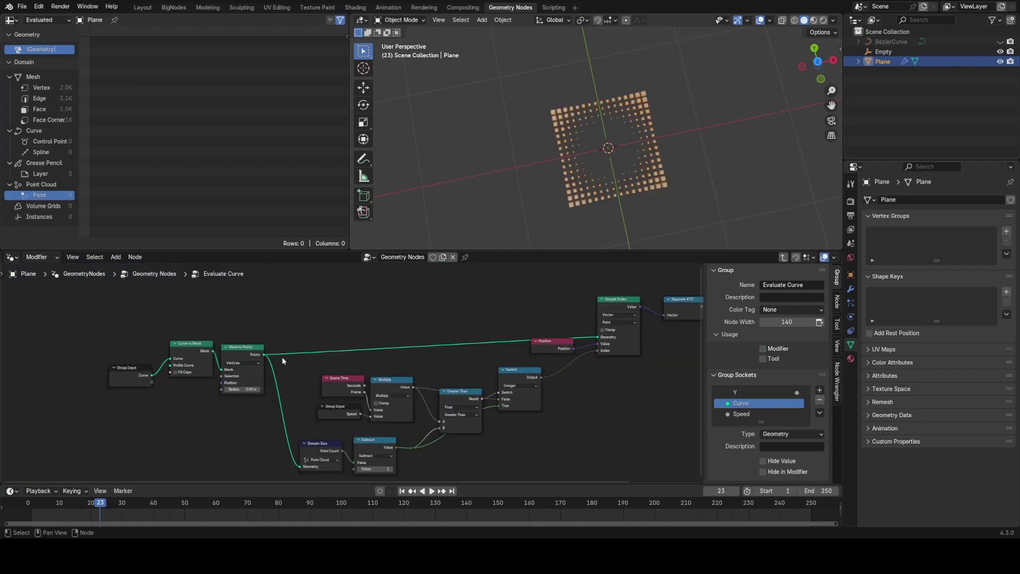
left_click(257, 356, "ctrl+shift")
scroll(429, 202, "up", 3)
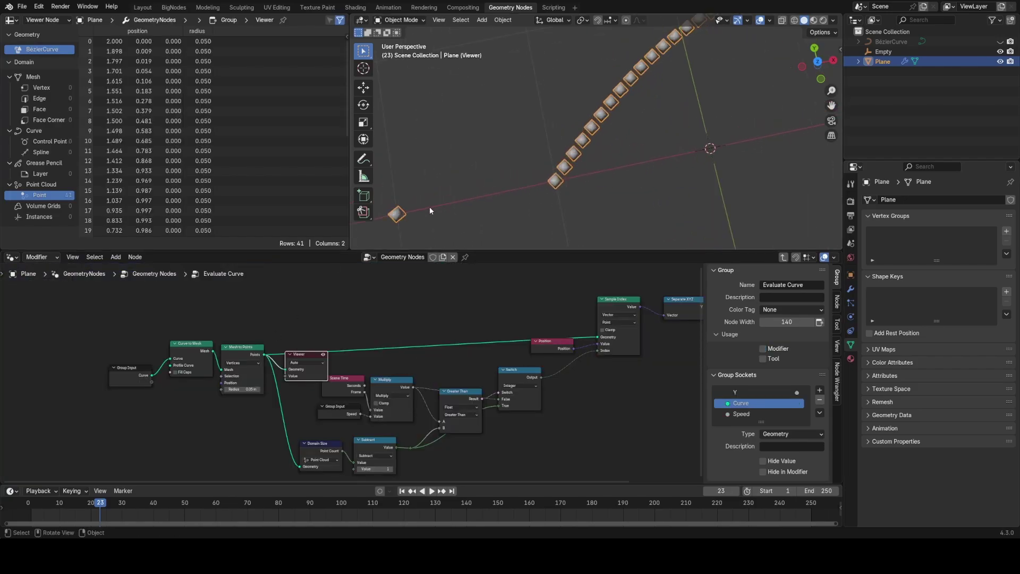
middle_click_drag(478, 212, 455, 190)
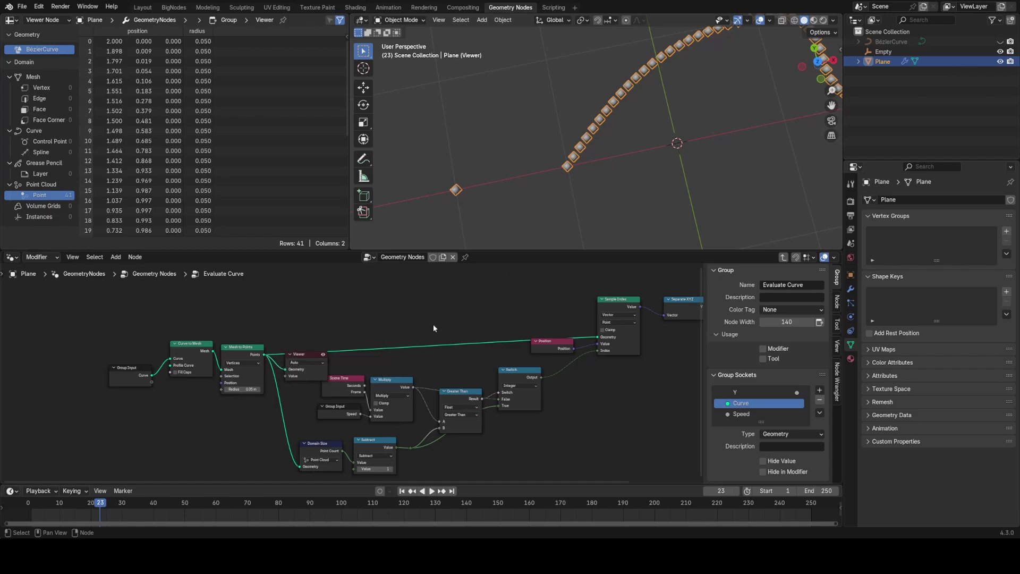
Leave the group and insert a Resample Curve node in Length mode between Curve Line and Join Geometry.
key("Tab")
middle_click_drag(308, 396, 496, 345)
scroll(495, 345, "up", 3)
middle_click_drag(221, 420, 387, 329)
key("shift+a")
type("resample")
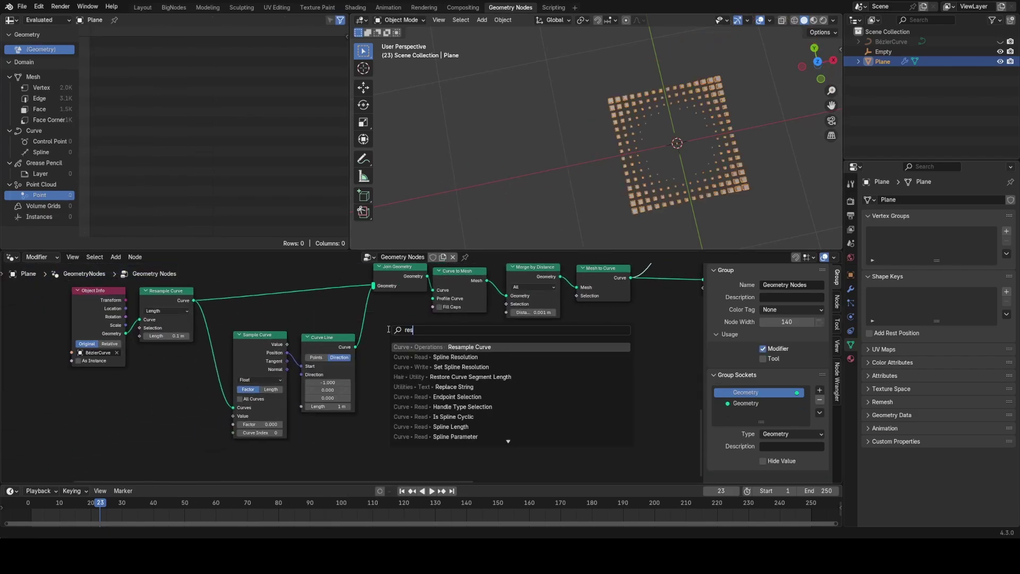
key("Return")
left_click(371, 314)
left_click(392, 338)
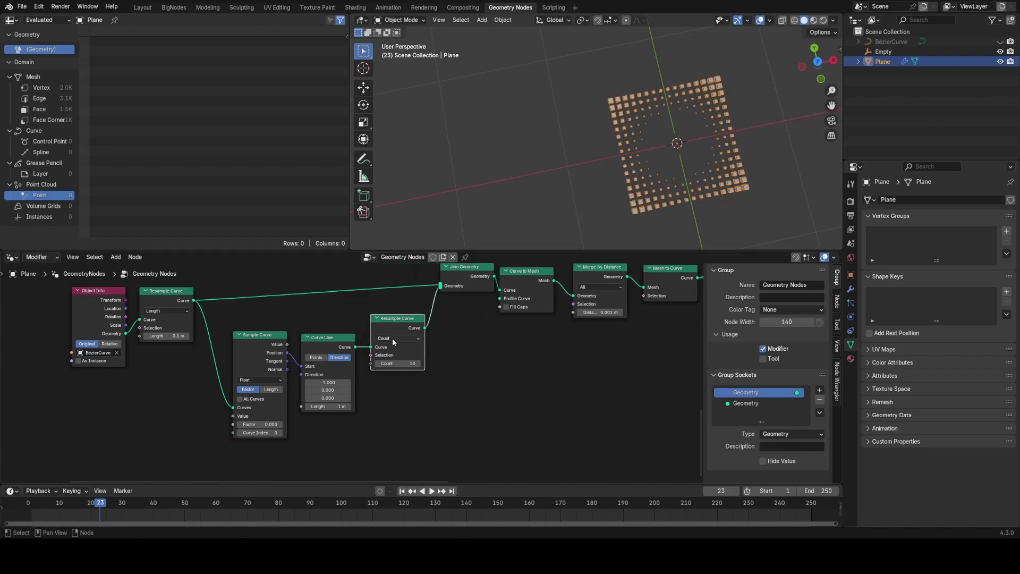
left_click(389, 375)
middle_click_drag(287, 314, 334, 362)
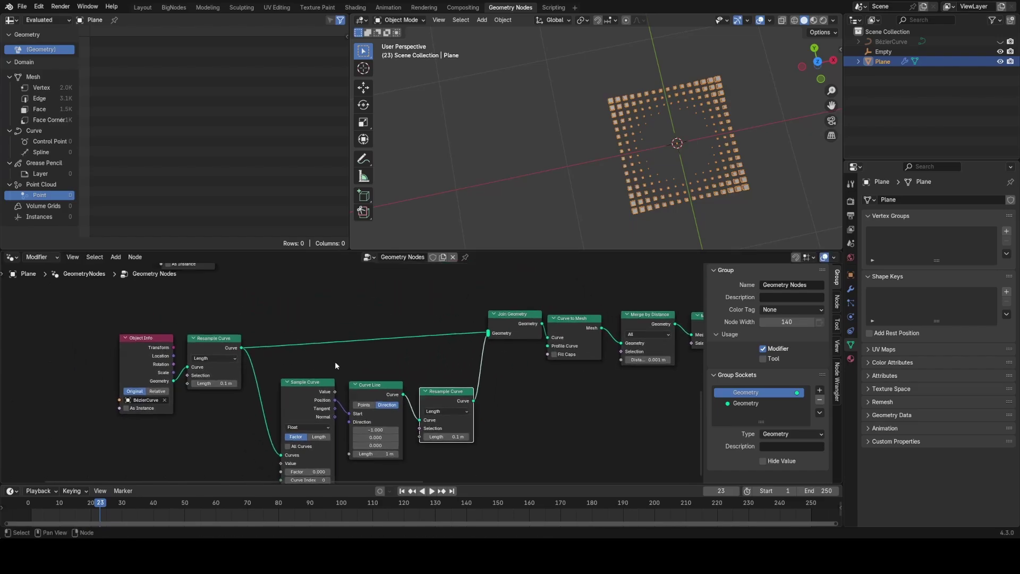
middle_click_drag(451, 401, 400, 356)
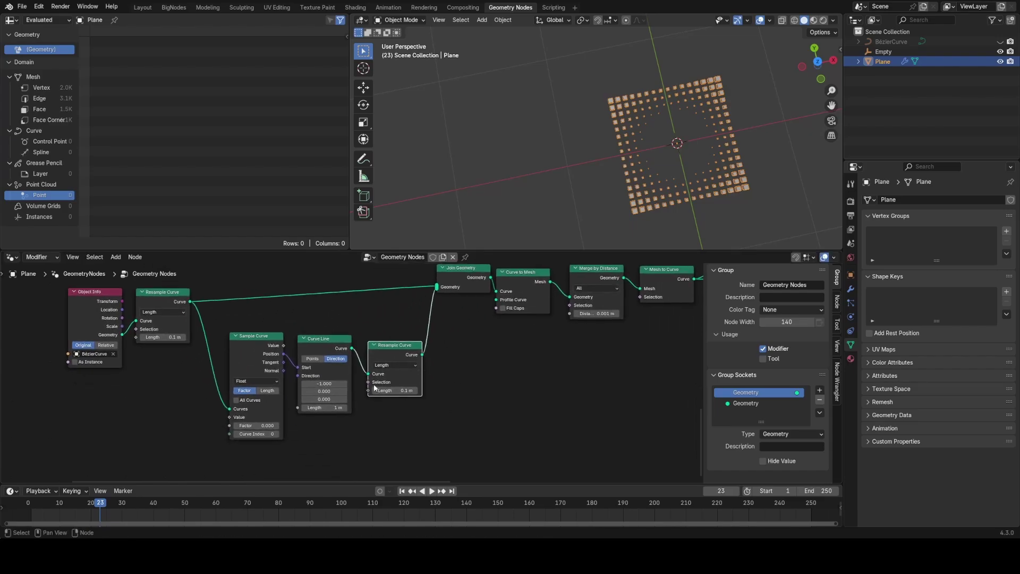
Delete the Viewer node attached to Mesh to Curve.
middle_click_drag(506, 352, 192, 440)
scroll(422, 406, "down", 1)
scroll(423, 405, "up", 3)
left_click(472, 357)
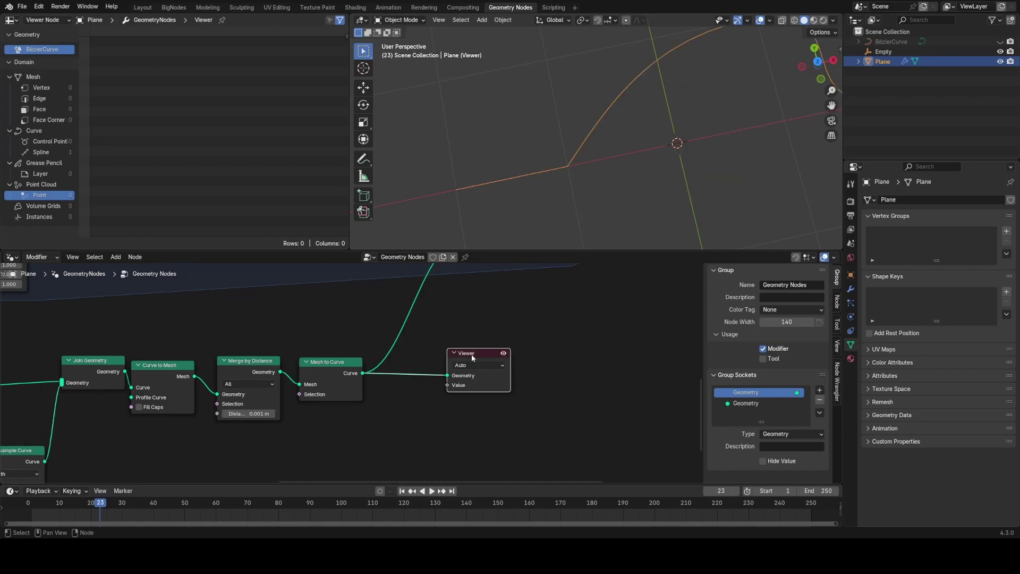
middle_click_drag(451, 326, 444, 380)
key("x")
Inside the Evaluate Curve group, move the Viewer clear of the Scene Time node and check the points along the extended curve.
left_click(499, 298)
key("Tab")
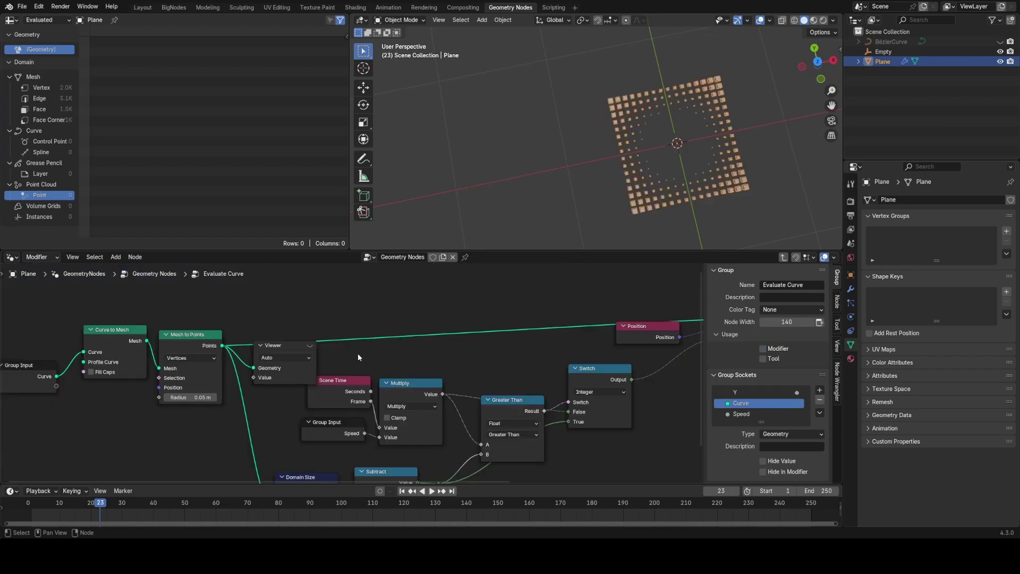
left_click(287, 345)
left_click_drag(287, 345, 305, 325)
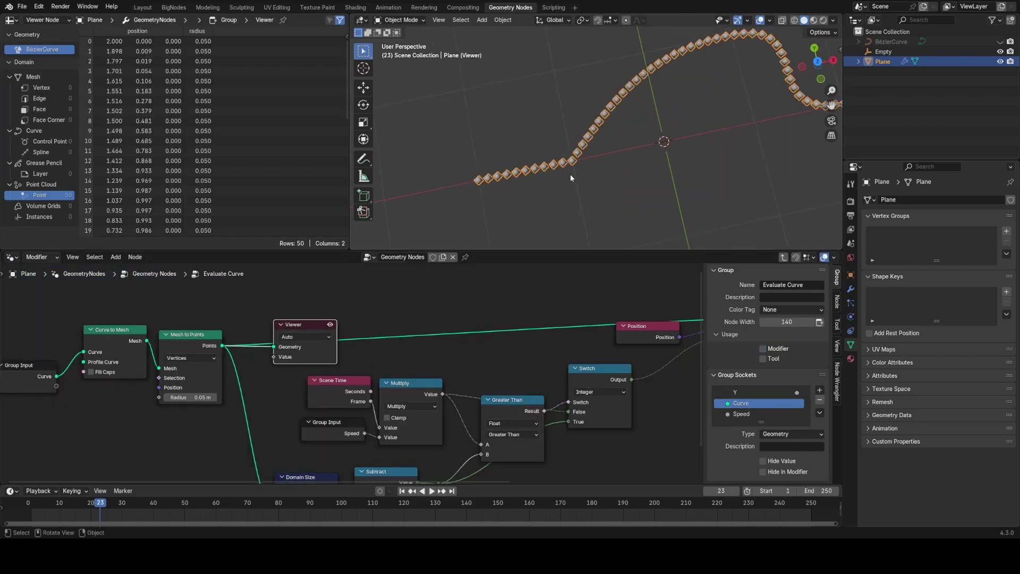
middle_click_drag(739, 139, 660, 158, "shift")
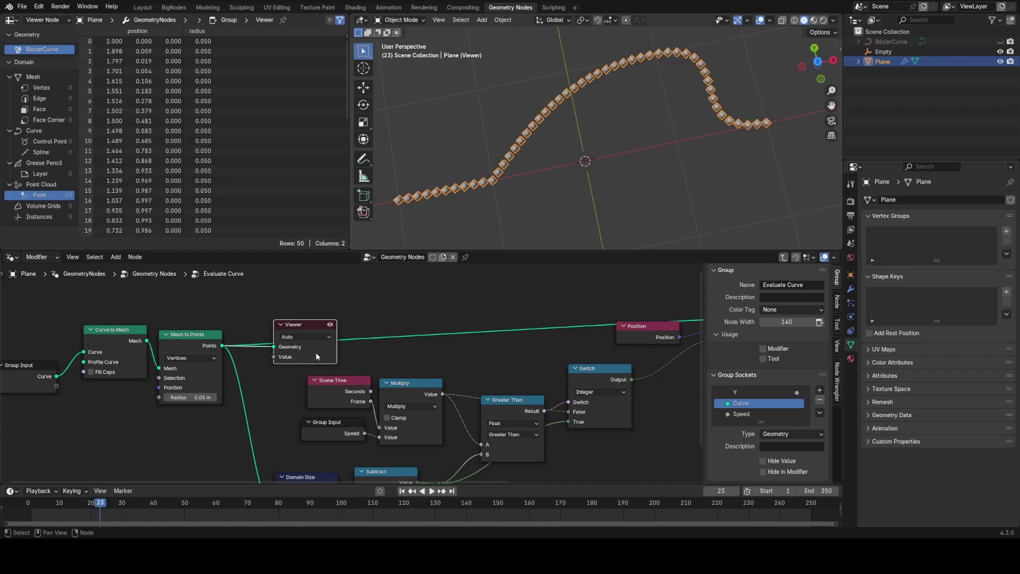
Group the nodes from Sample Curve through Mesh to Curve, exposing the Curve Line's Length as a group input.
key("Tab")
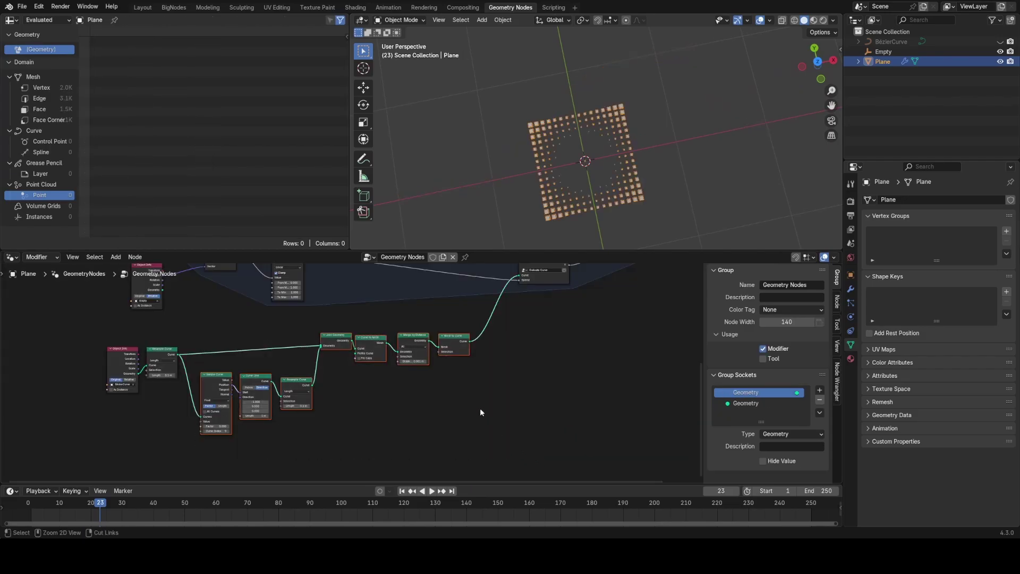
key("ctrl+g")
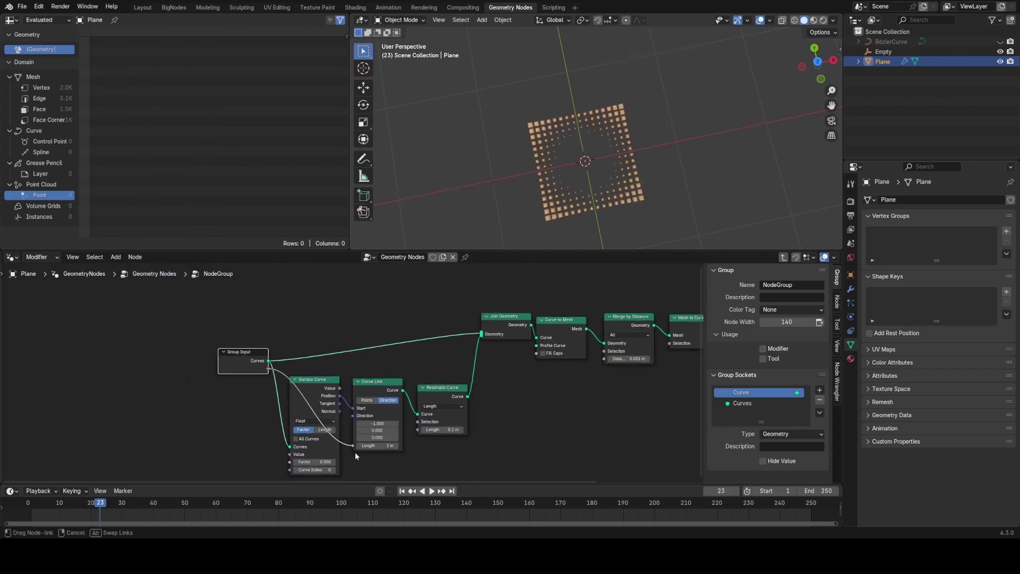
key("Tab")
left_click_drag(324, 344, 295, 338)
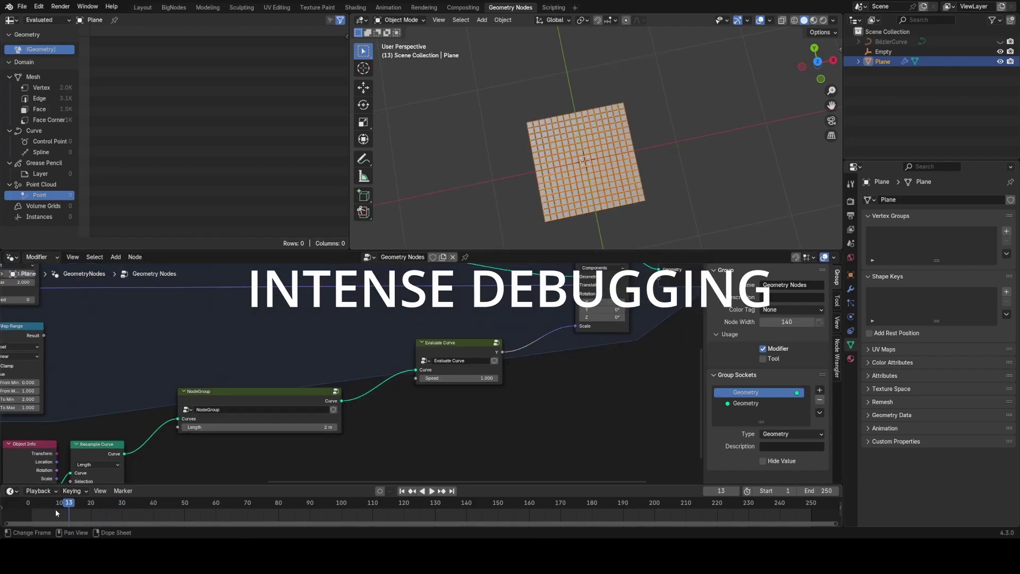
Play the animation from the start of the timeline to check how the point previewed from Evaluate Curve moves.
left_click(28, 506)
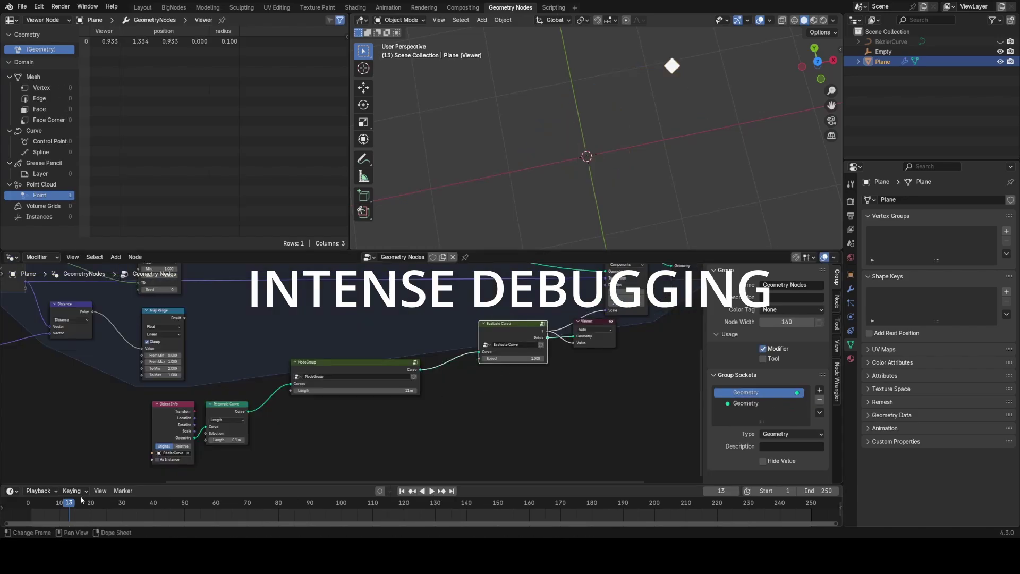
left_click(28, 502)
key("space")
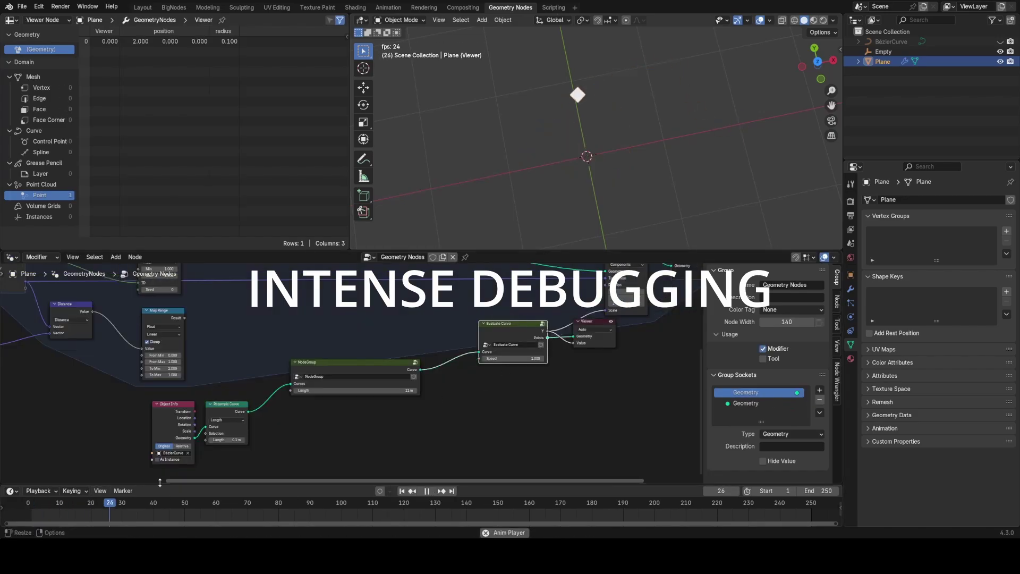
key("space")
Move the Viewer node lower, clear of the link from Evaluate Curve to the Scale input.
scroll(451, 396, "up", 2)
left_click_drag(600, 313, 599, 342)
scroll(491, 382, "down", 1)
middle_click_drag(589, 361, 458, 386)
scroll(508, 381, "up", 3)
Rewind to frame 1 and replay the animation to check the direction in which the point travels along the curve.
left_click(79, 503)
left_click_drag(56, 511, 34, 511)
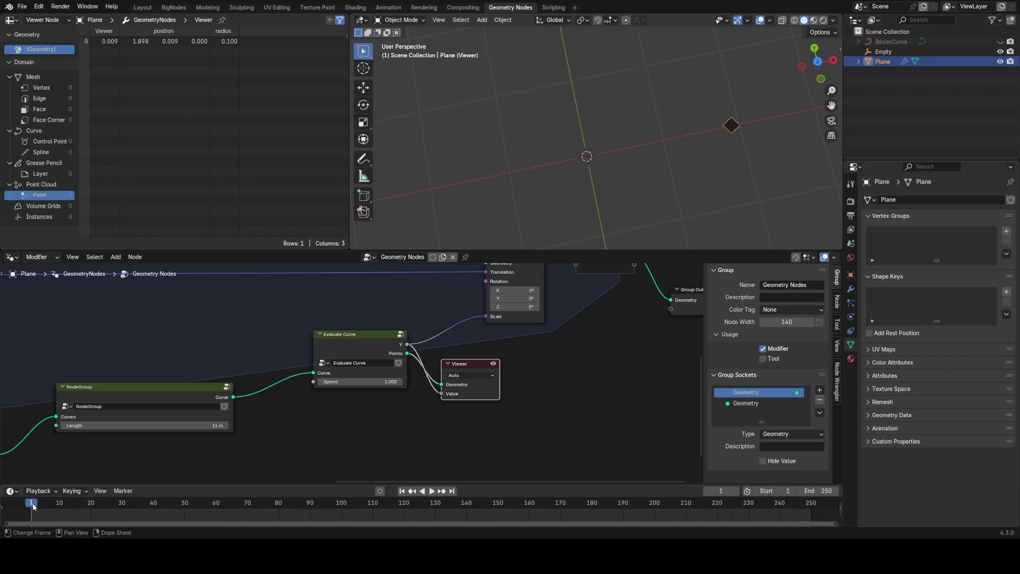
key("space")
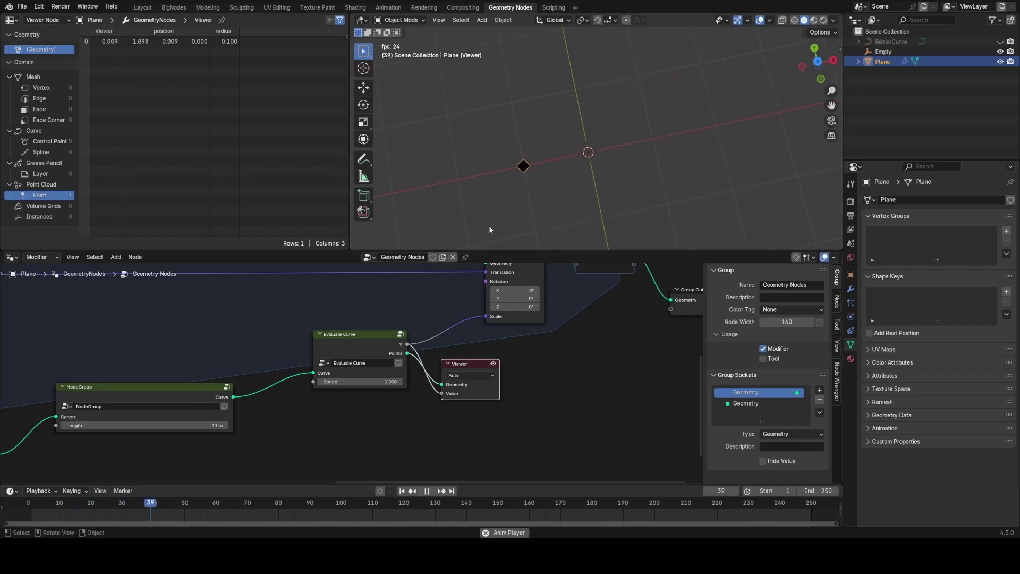
middle_click_drag(488, 225, 518, 195, "shift")
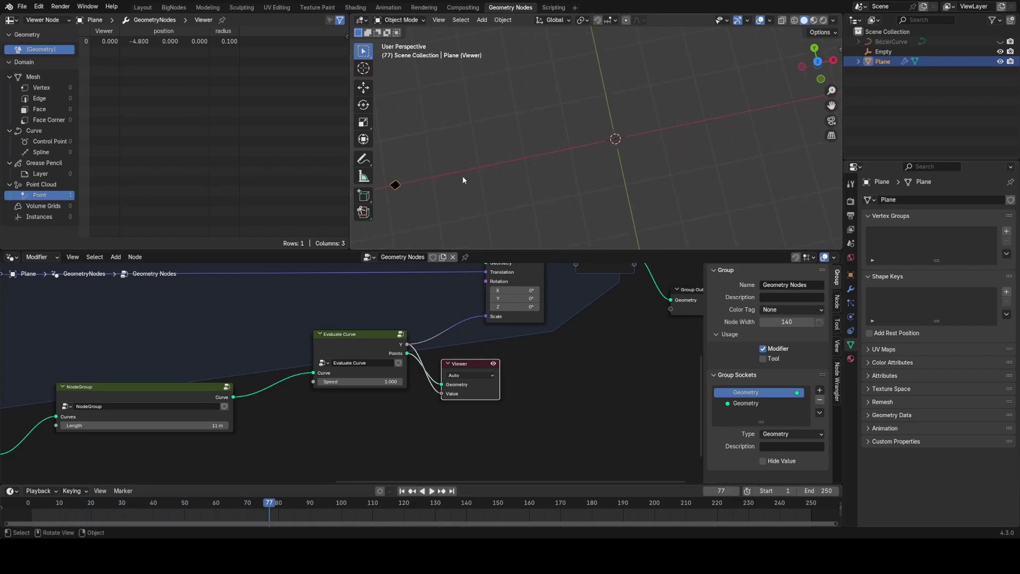
key("space")
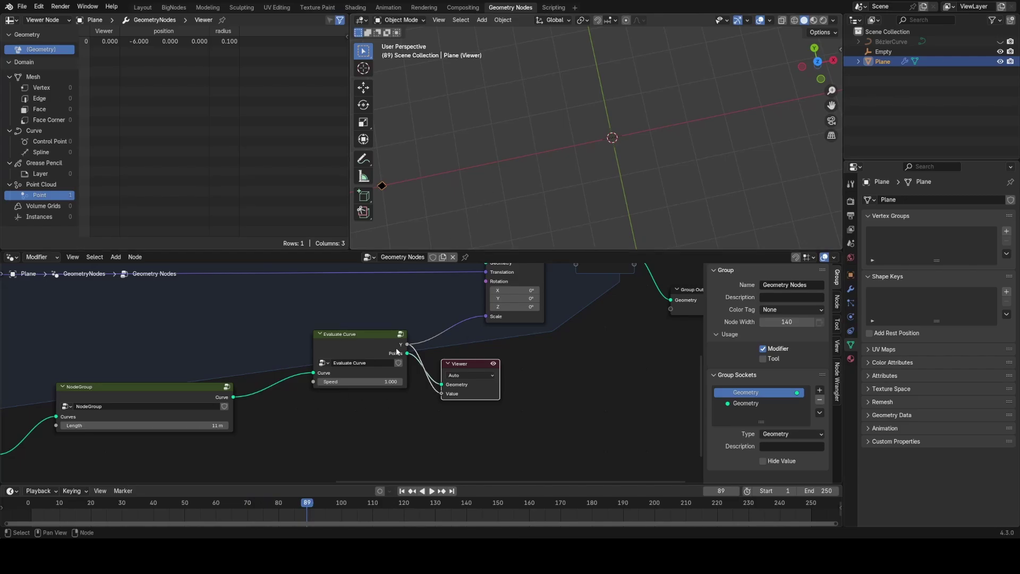
Insert a Reverse Curve node between Mesh to Curve and the Group Output inside NodeGroup, and return to the parent node tree.
key("Tab")
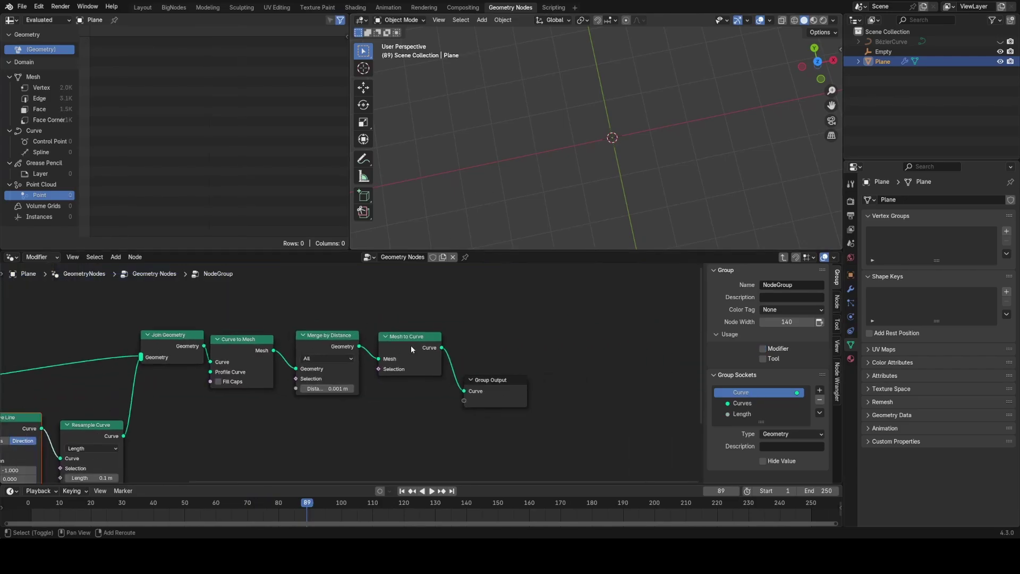
key("shift+a")
type("rever")
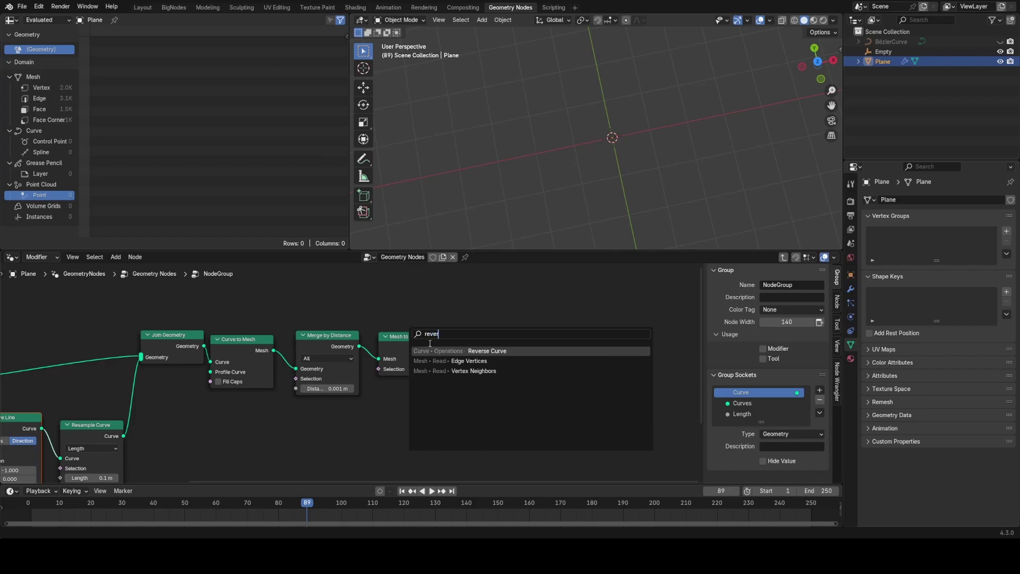
key("Return")
left_click(495, 338)
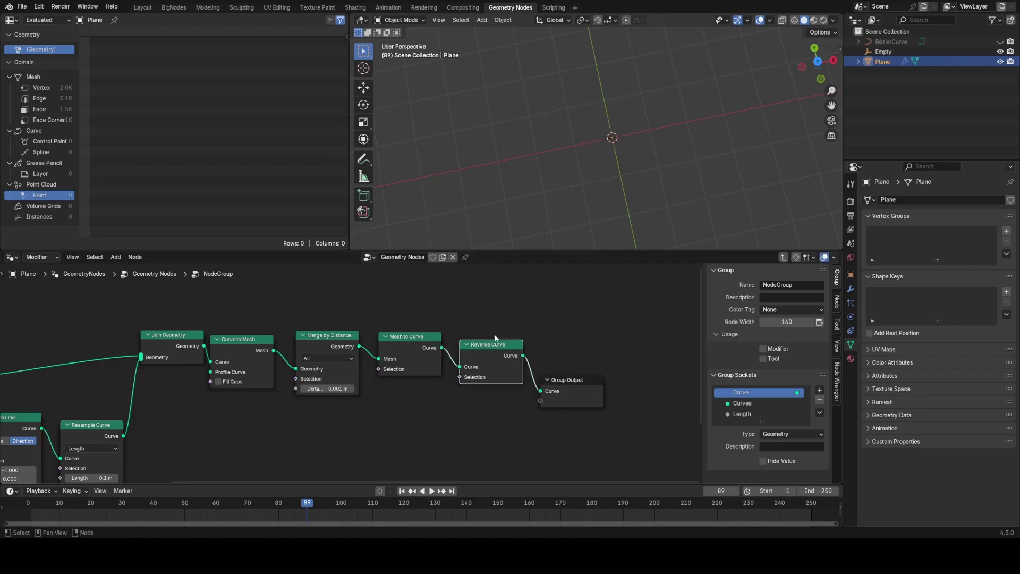
key("Tab")
key("KP_Decimal")
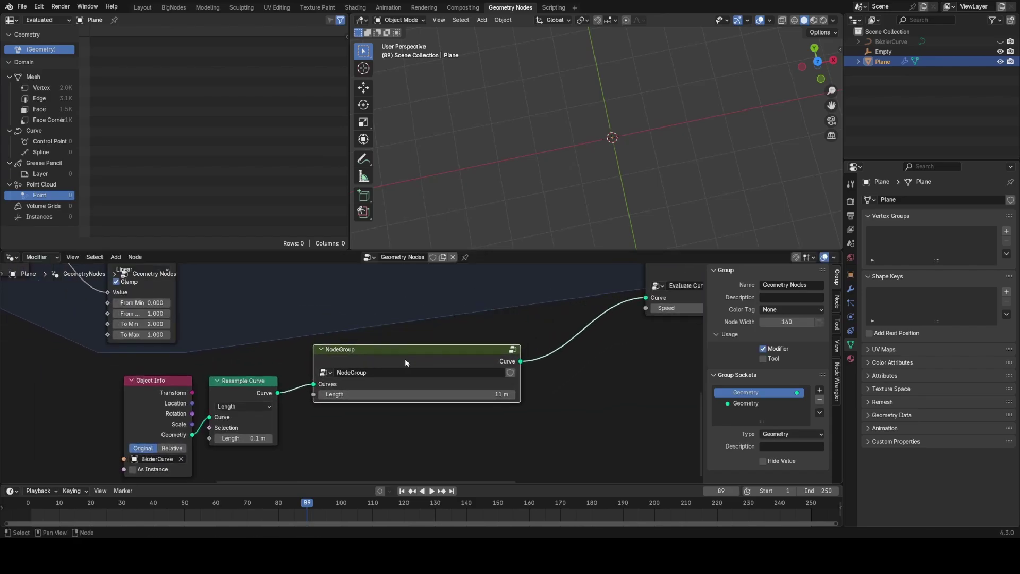
Preview Evaluate Curve's Points output during playback to check the travel direction, and delete the Viewer node.
scroll(405, 359, "down", 2)
middle_click_drag(405, 360, 254, 386)
left_click(547, 314, "ctrl+shift")
key("space")
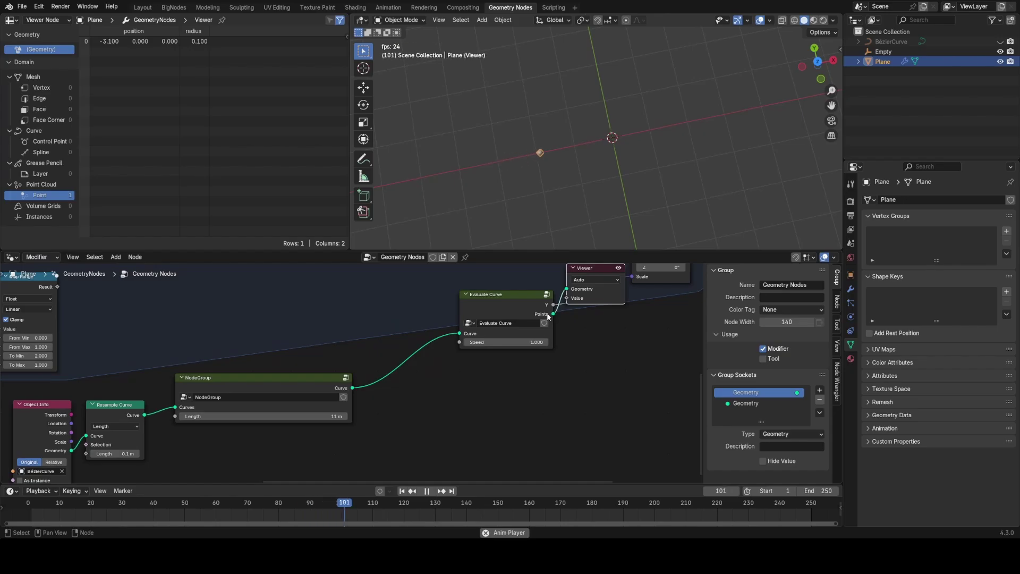
key("x")
Remove the Points output socket from the Evaluate Curve group and return to the parent node tree.
left_click(491, 306)
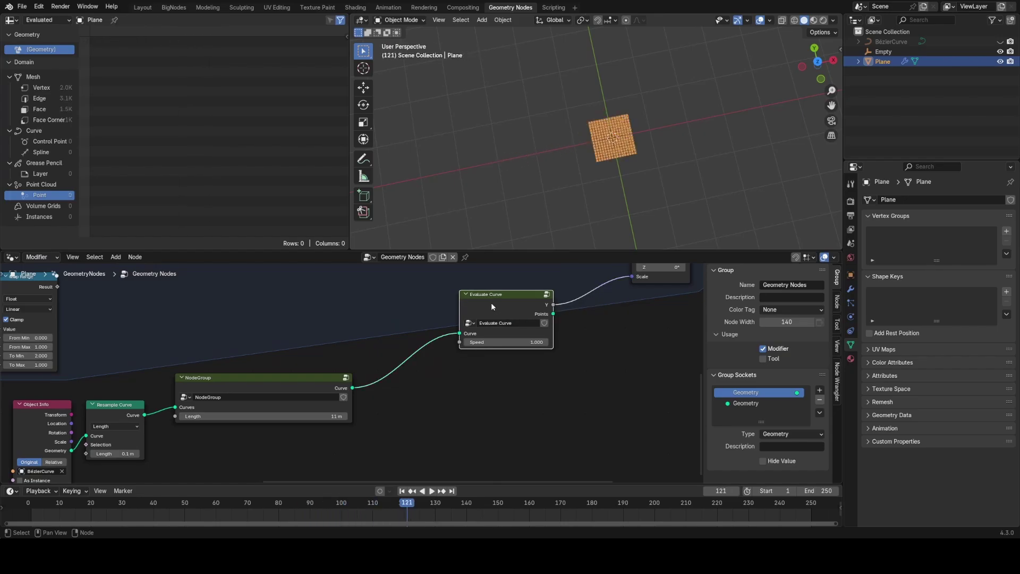
key("Tab")
key("x")
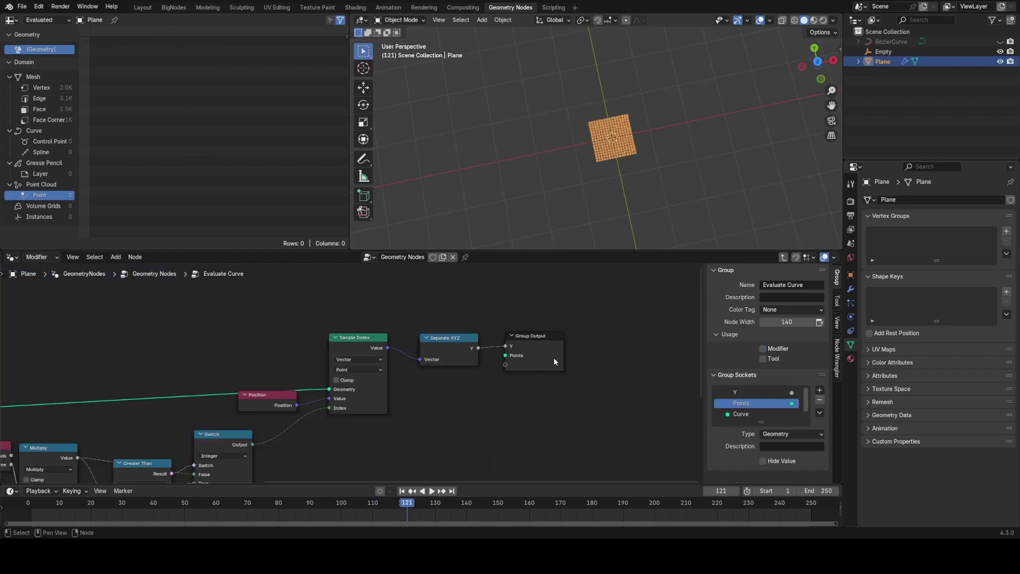
left_click(819, 399)
key("Tab")
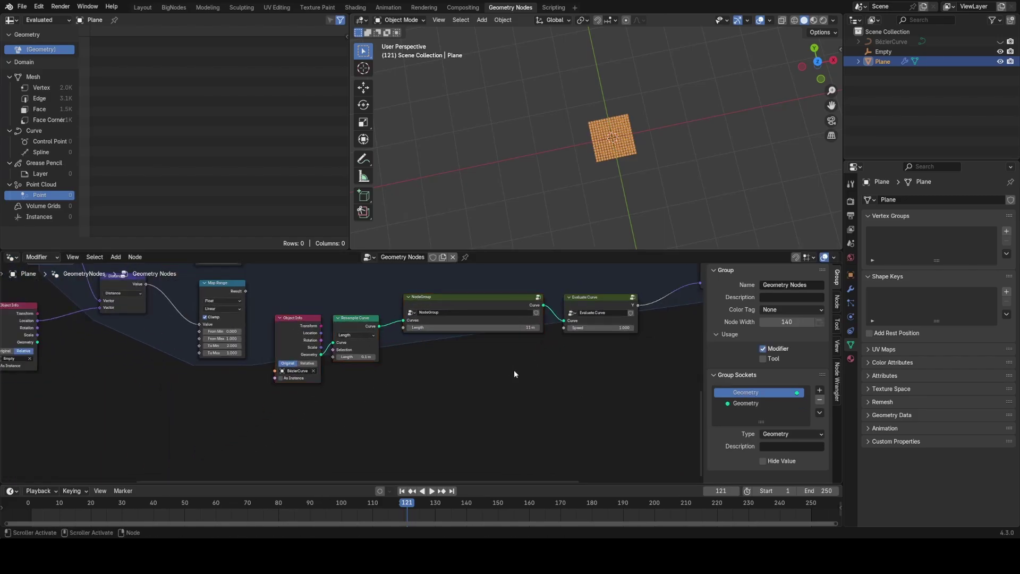
Play the animation from near the start to check how the grid cubes scale over time.
middle_click_drag(514, 370, 368, 401)
left_click(101, 504)
key("space")
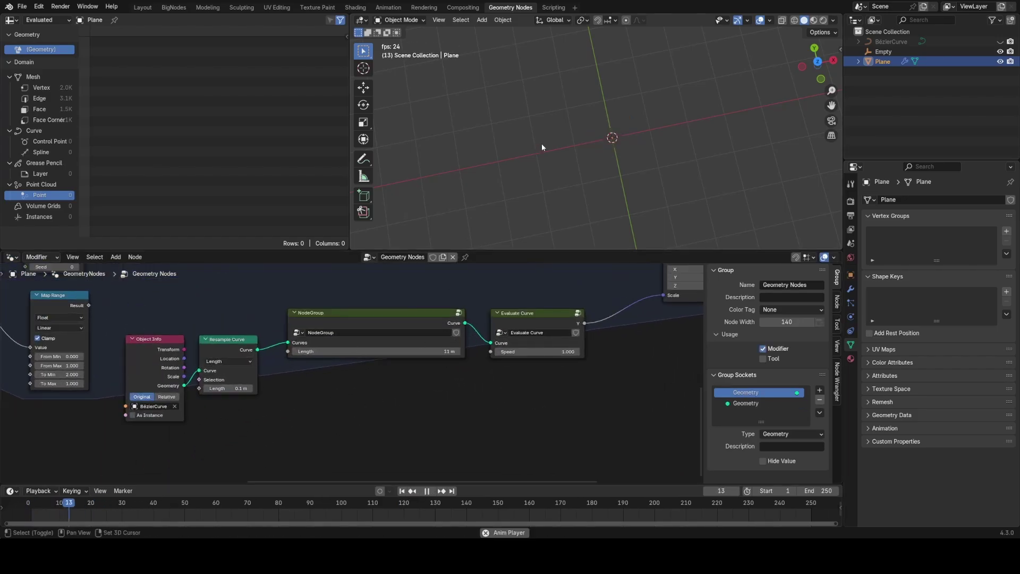
middle_click_drag(541, 143, 556, 167)
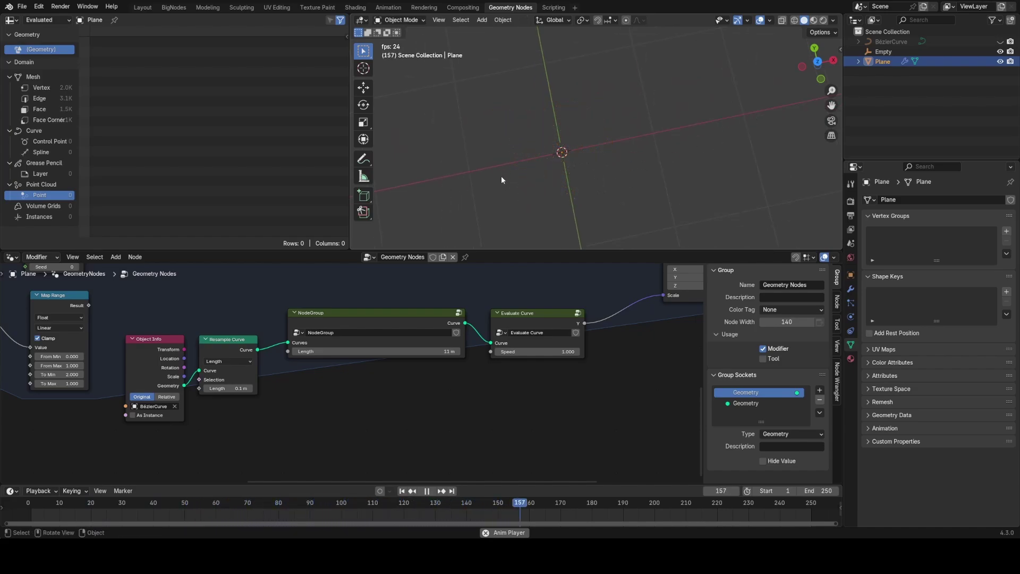
key("space")
Try driving NodeGroup's Length with the Map Range result, play the animation, and cut that link.
scroll(332, 386, "up", 2)
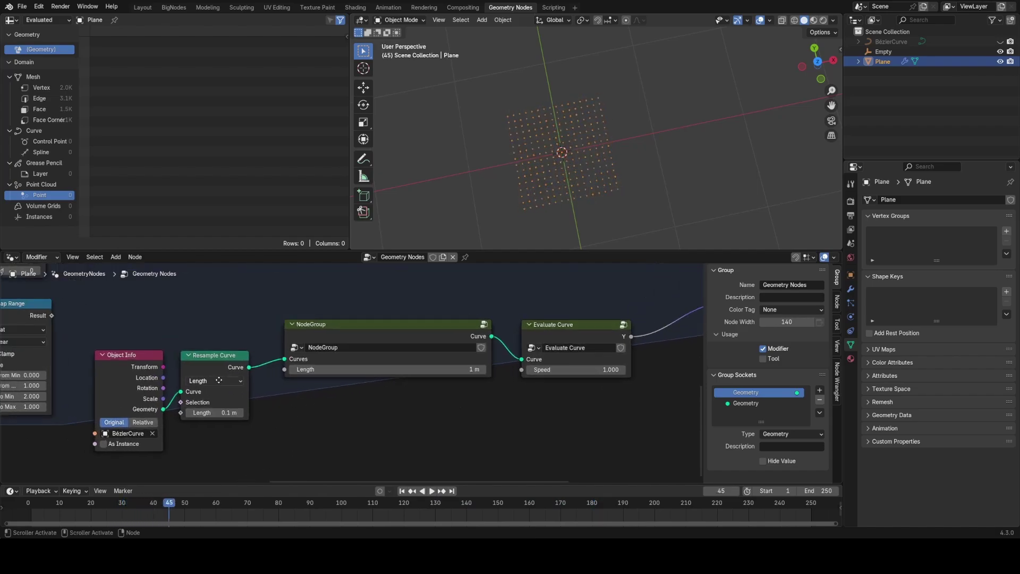
middle_click_drag(213, 393, 391, 446)
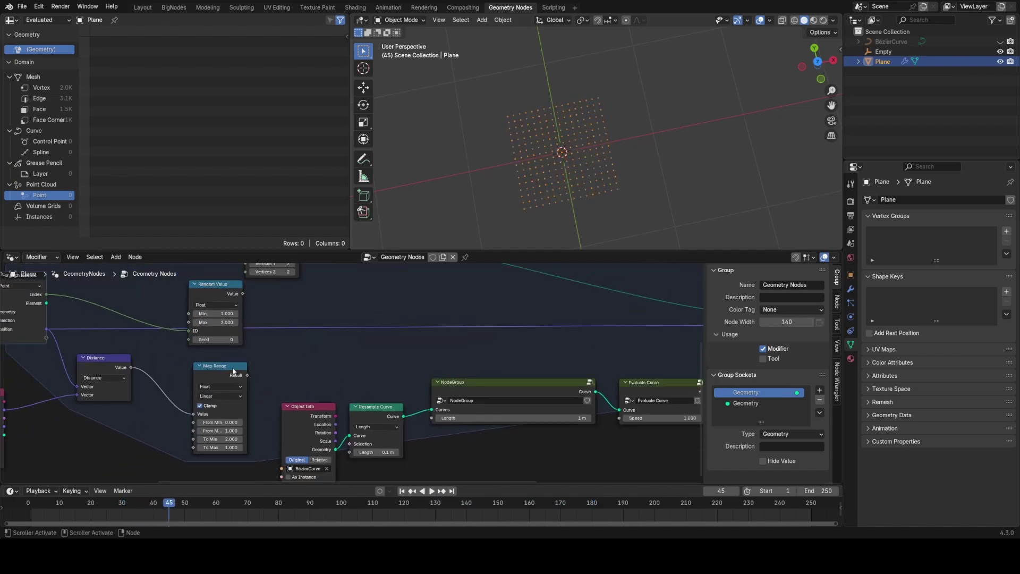
left_click_drag(247, 375, 431, 418)
left_click_drag(139, 506, 65, 505)
key("space")
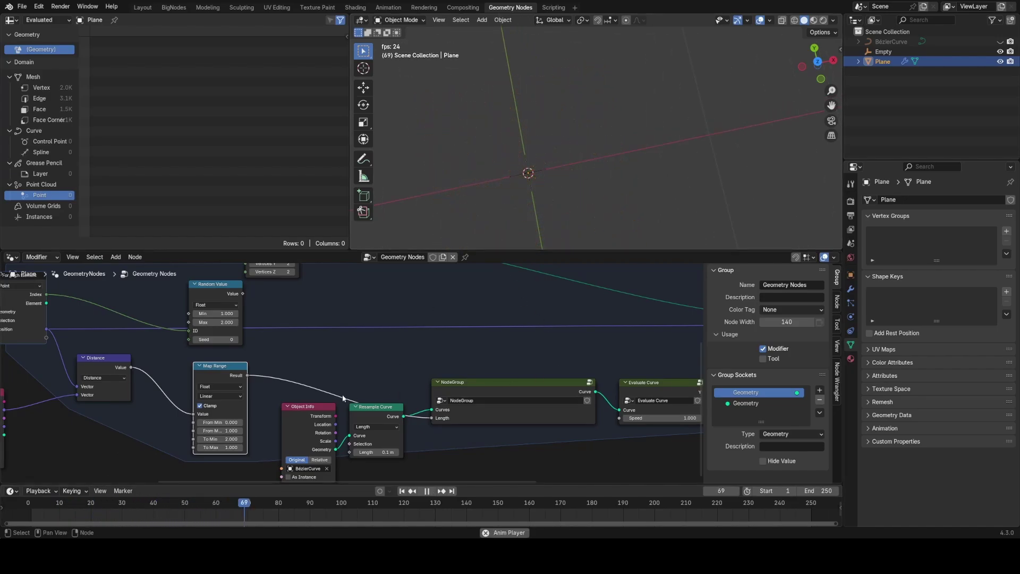
right_click_drag(272, 361, 261, 389, "ctrl")
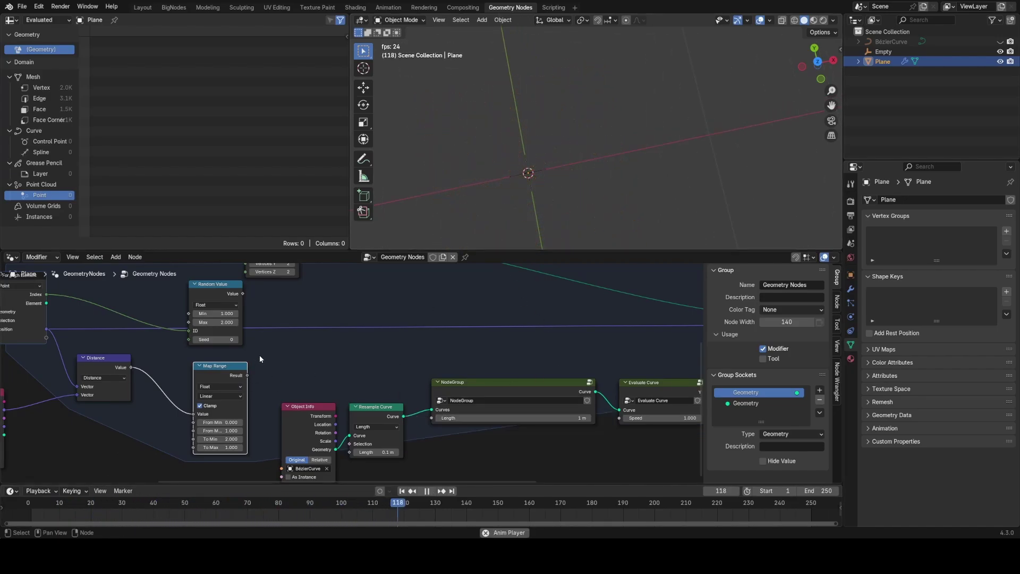
Link the Random Value output to NodeGroup's Length and the Map Range result to Evaluate Curve's Speed.
left_click_drag(243, 294, 436, 417)
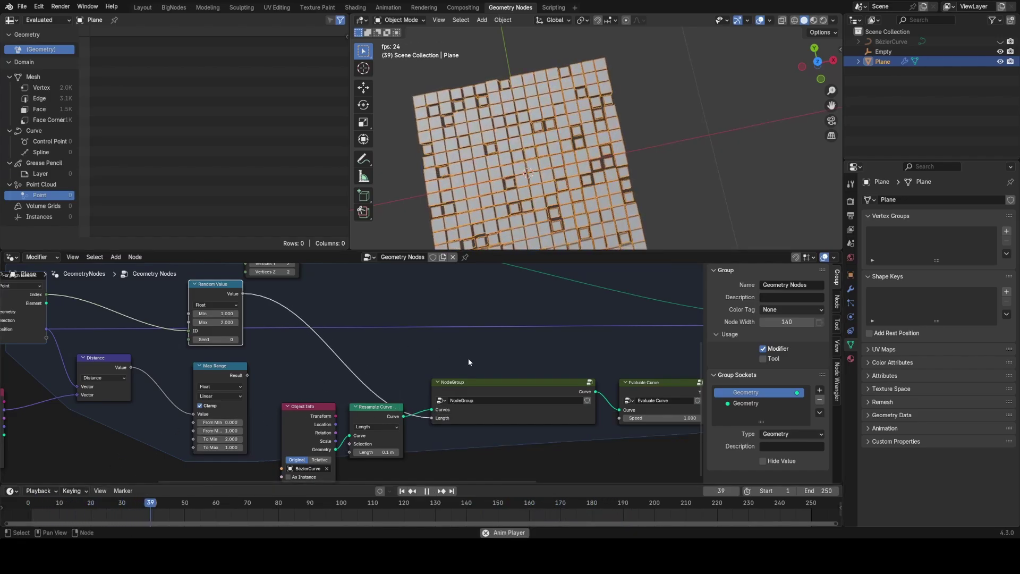
key("space")
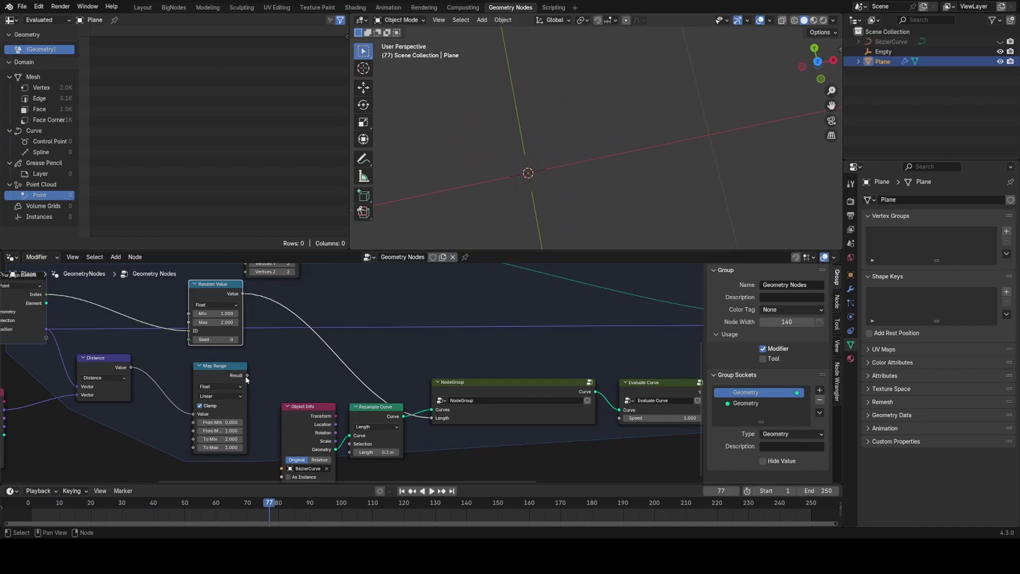
left_click_drag(247, 375, 611, 415)
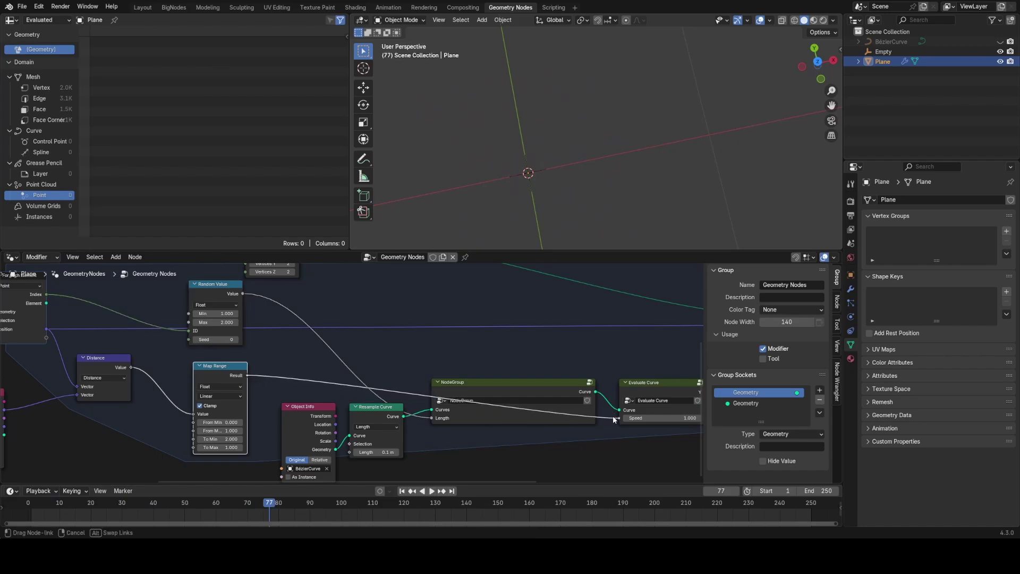
left_click_drag(613, 415, 613, 416)
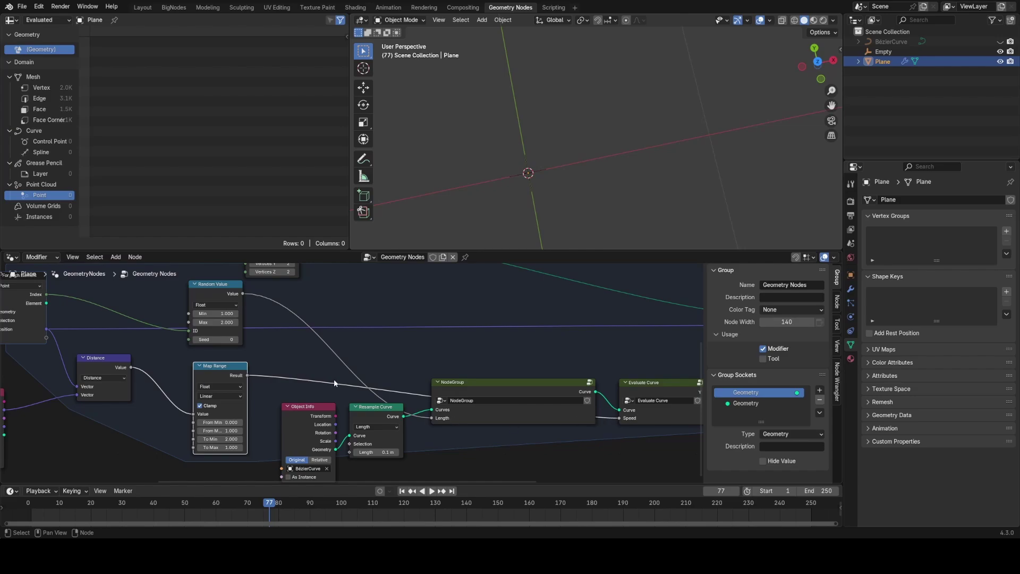
Play the animation from the start to check the cubes' scaling with the random length and distance-based speed.
middle_click_drag(334, 380, 234, 376)
middle_click_drag(192, 403, 224, 400)
left_click(24, 509)
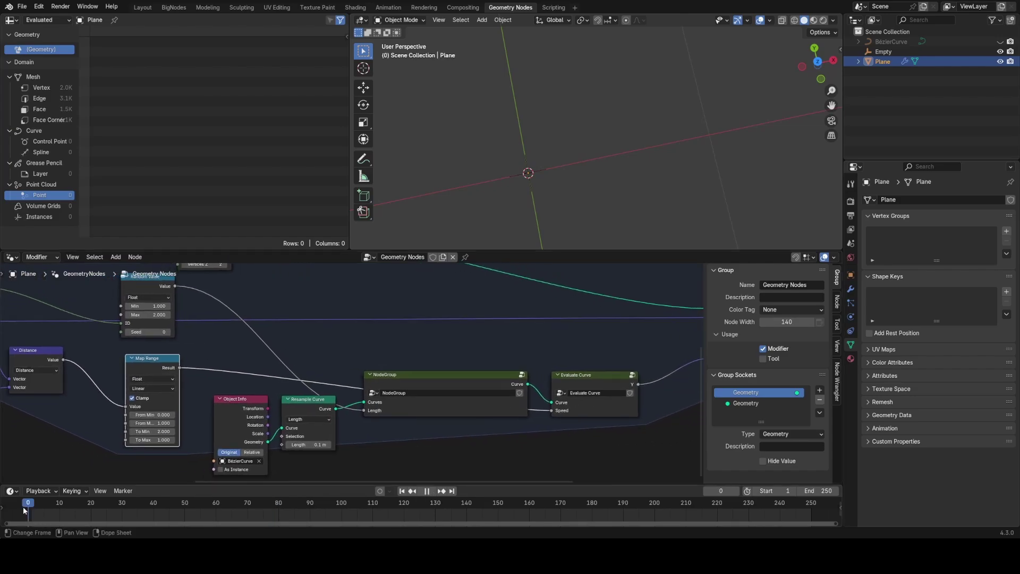
key("space")
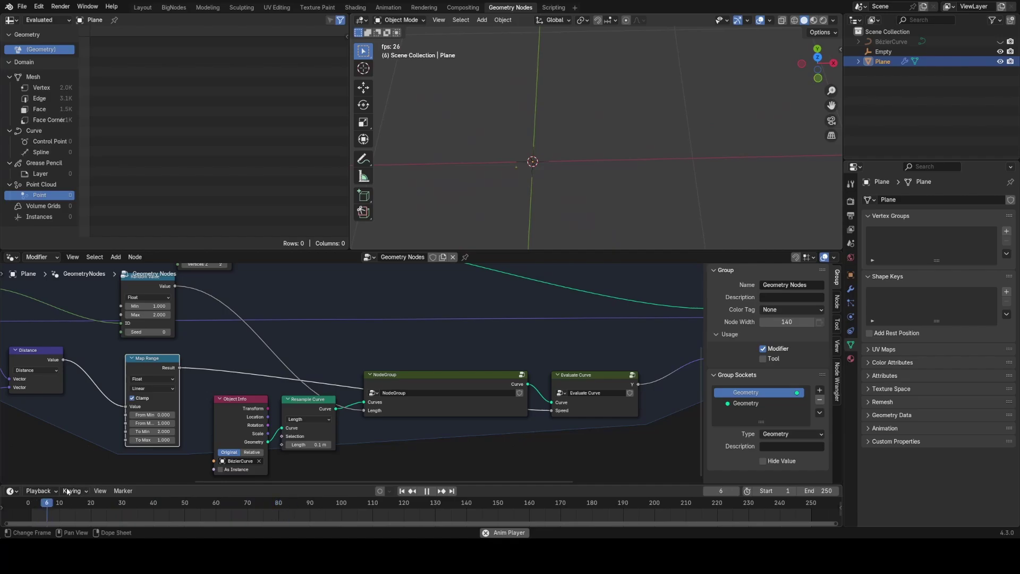
left_click(62, 504)
key("space")
Move the Group Output farther away and insert a Set Material node using Material before it.
middle_click_drag(605, 367, 398, 375)
middle_click_drag(642, 370, 394, 405)
scroll(394, 406, "down", 1)
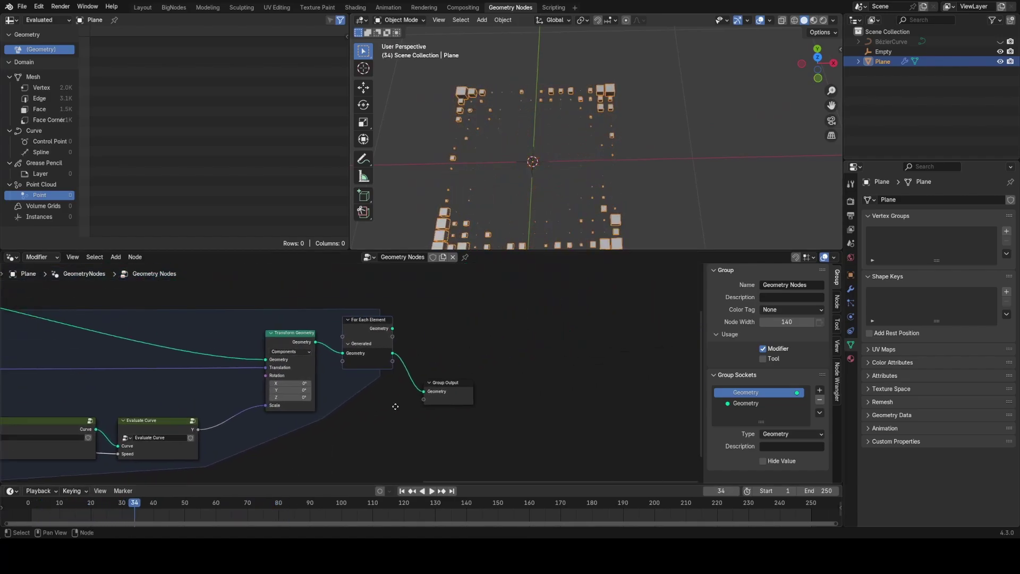
left_click_drag(407, 367, 457, 419)
key("g")
left_click(685, 387)
key("shift+a")
left_click(517, 332)
type("set")
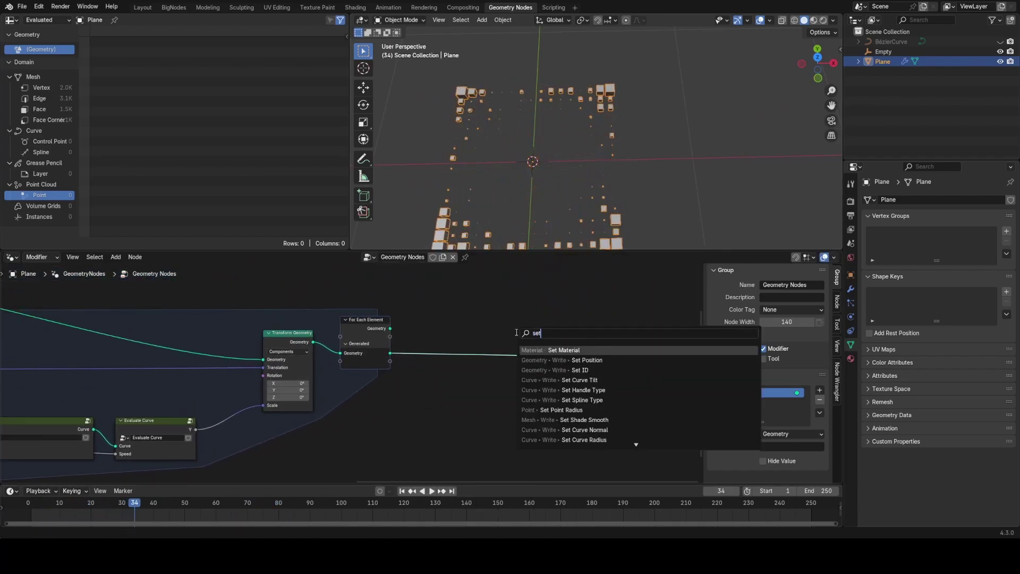
key("Return")
left_click(515, 355)
left_click(525, 369)
Insert a Store Named Attribute node between the For Each Element output and Set Material, spacing the nodes apart.
middle_click_drag(536, 400, 434, 362)
left_click_drag(415, 307, 480, 313)
key("shift+a")
type("st")
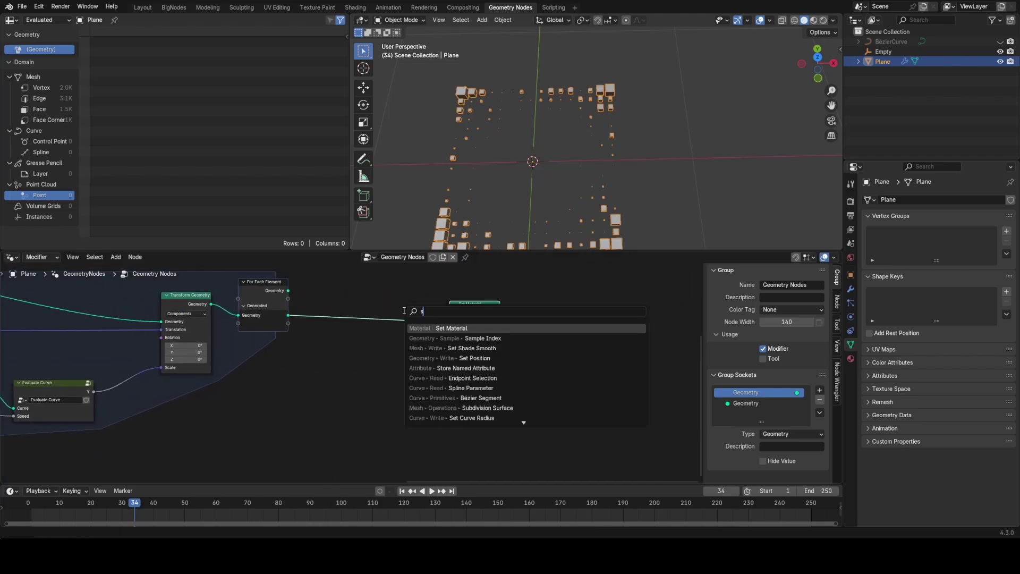
key("Return")
left_click(361, 318)
scroll(361, 317, "up", 3)
middle_click_drag(360, 318, 491, 339)
left_click_drag(490, 335, 555, 342)
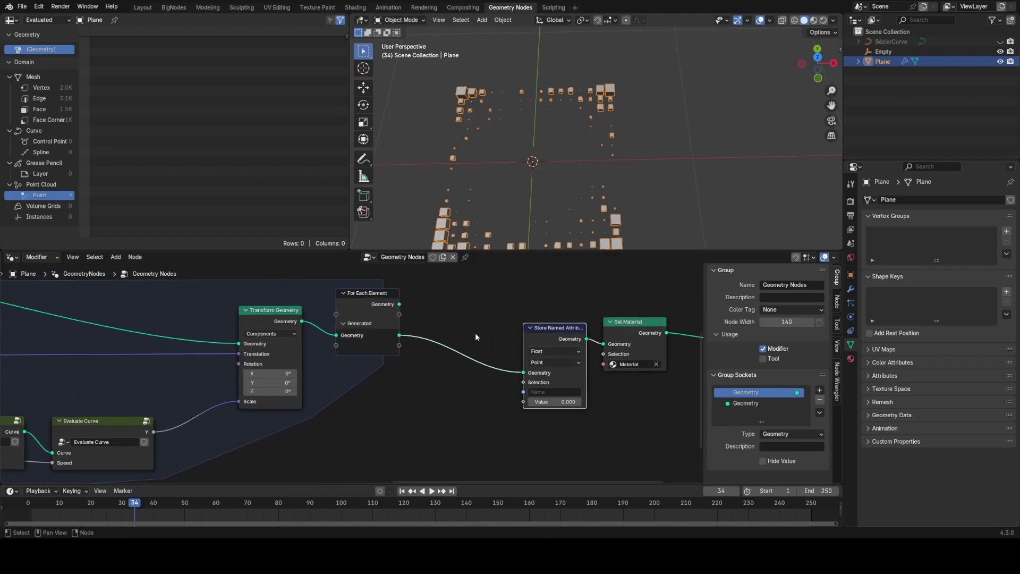
Add Evaluate Curve's Y value as a generated item on the For Each Element output node.
middle_click_drag(202, 407, 295, 362)
left_click(168, 379)
left_click_drag(247, 387, 432, 307)
middle_click_drag(434, 307, 339, 374)
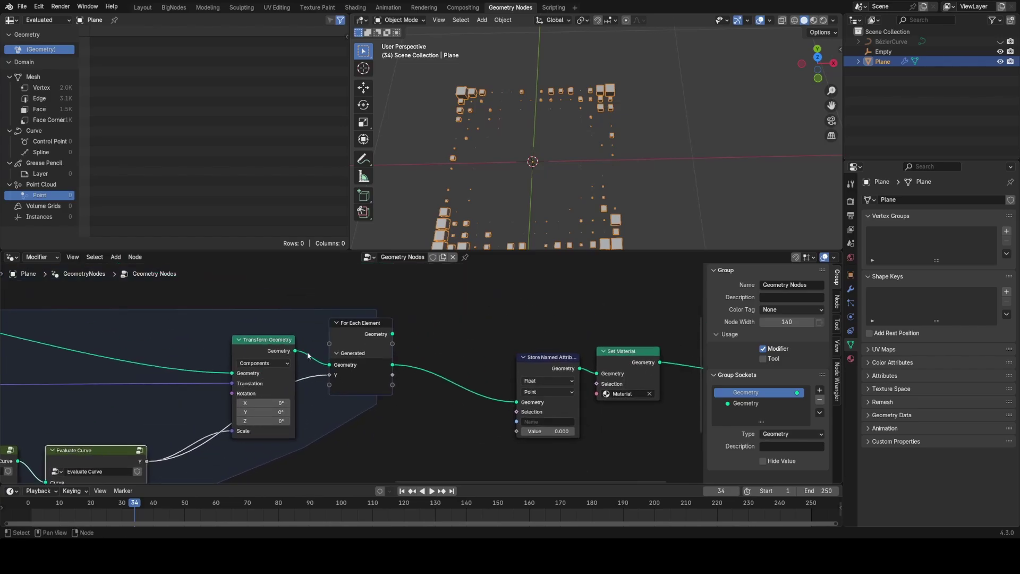
Preview the generated Y value on the cubes while playing the animation, and delete the Viewer node.
scroll(506, 356, "up", 1)
scroll(507, 361, "up", 1)
middle_click_drag(507, 361, 406, 356)
left_click(287, 367, "ctrl+shift")
left_click(289, 369, "ctrl+shift")
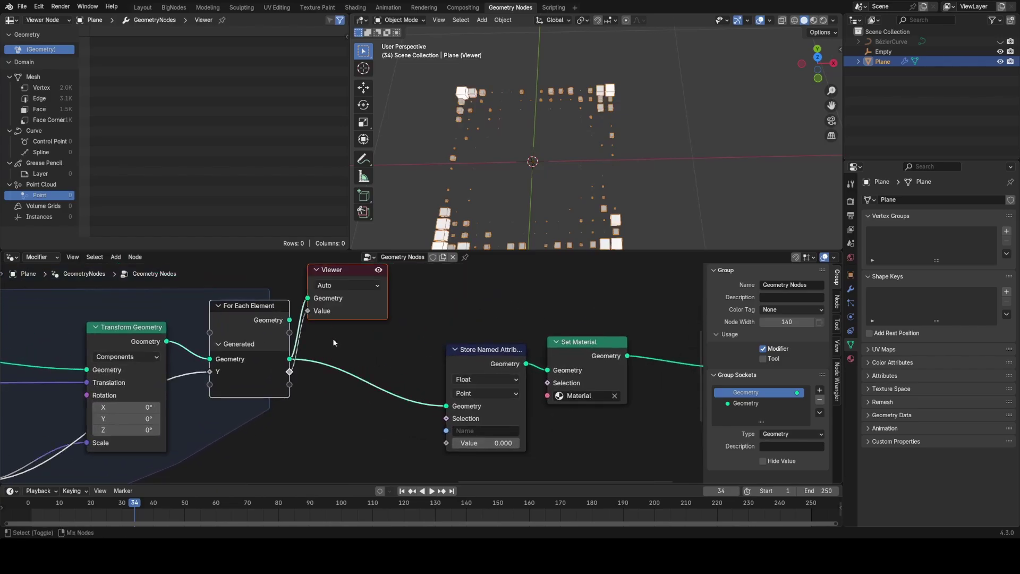
left_click(96, 509)
key("space")
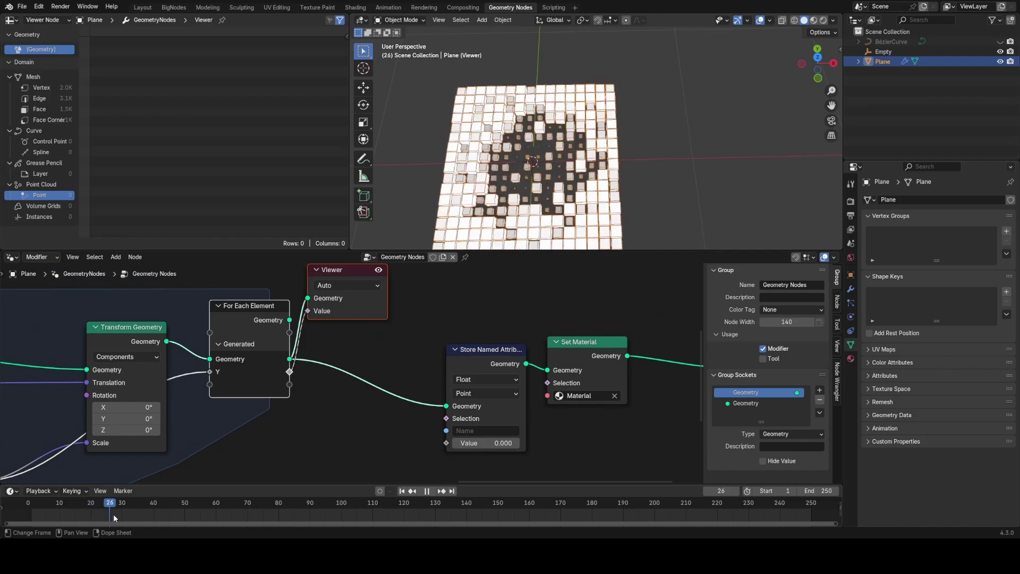
key("space")
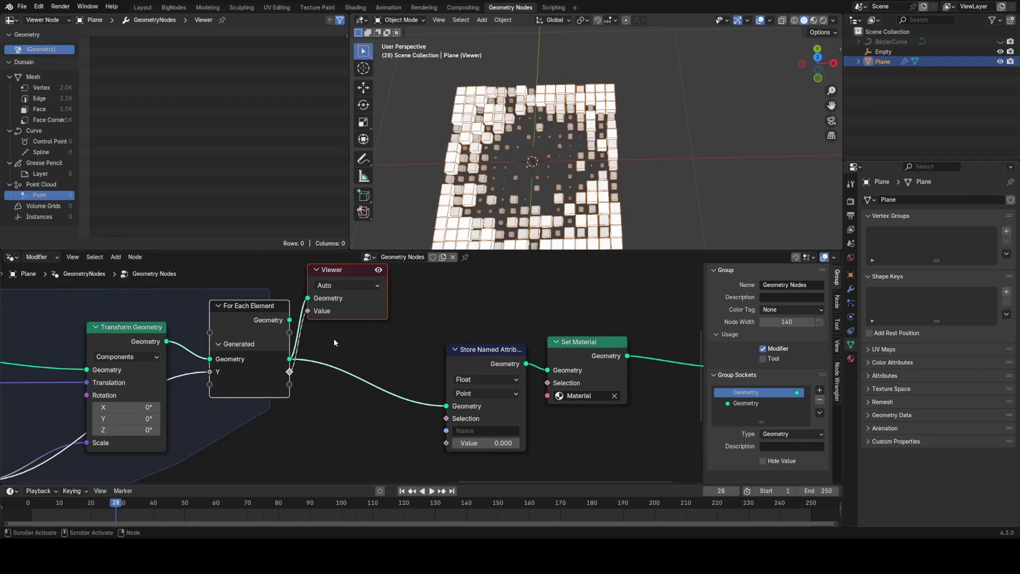
left_click(365, 318)
key("x")
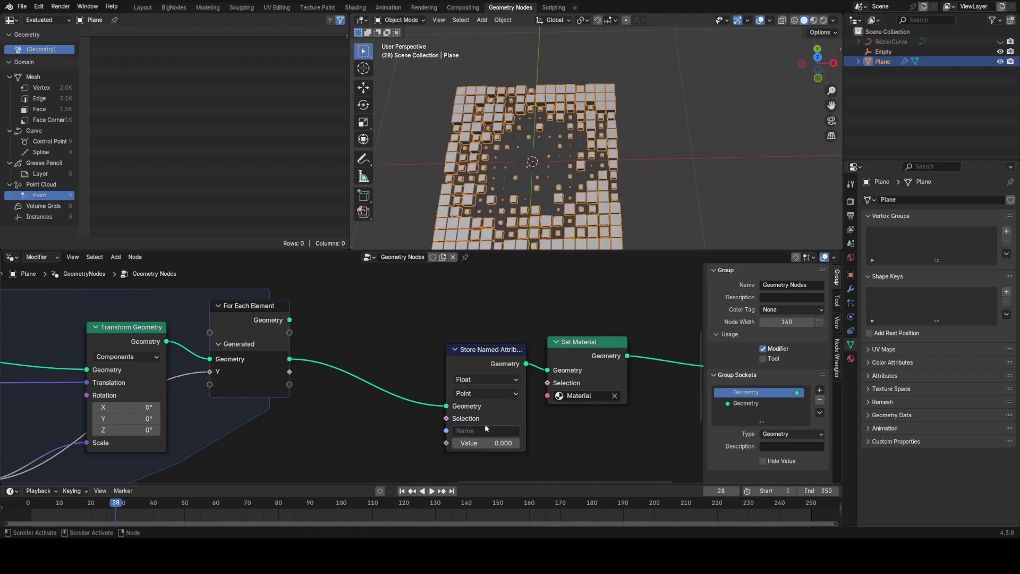
Name the stored attribute "mask" and link the For Each Element's generated Y output to its Value input.
left_click(467, 430)
type("sharp_facem")
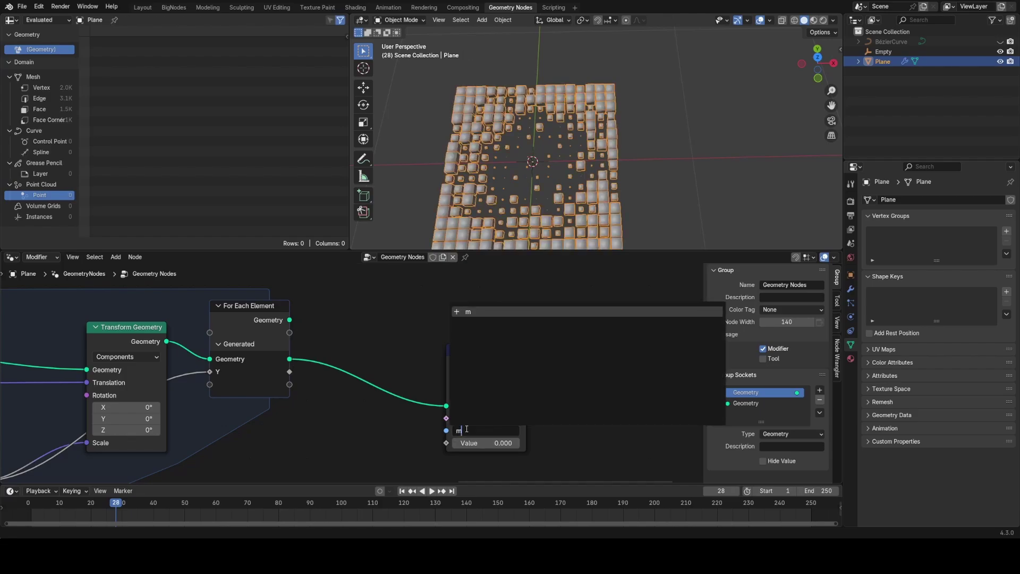
type("ask")
key("Return")
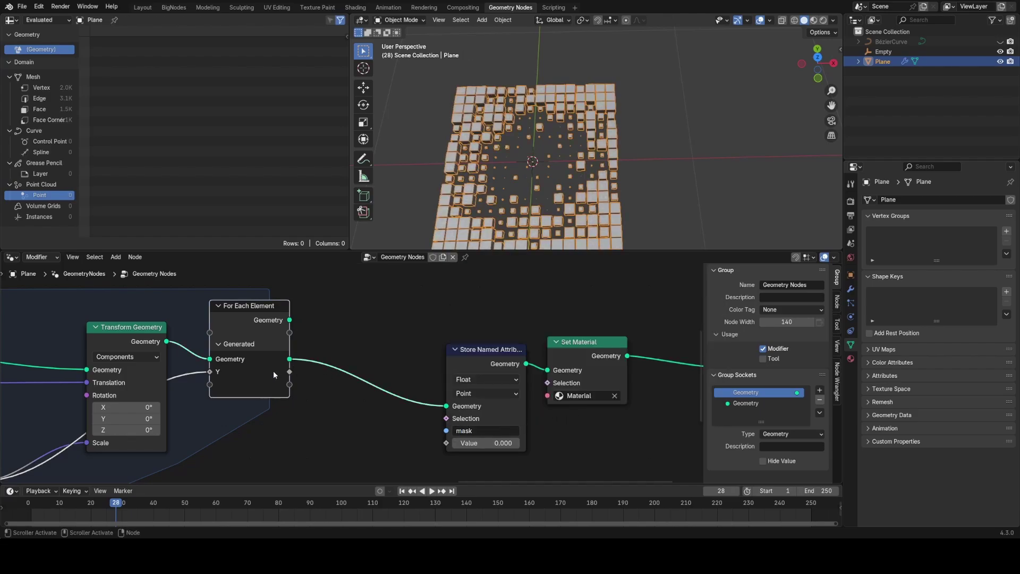
left_click_drag(273, 371, 370, 408)
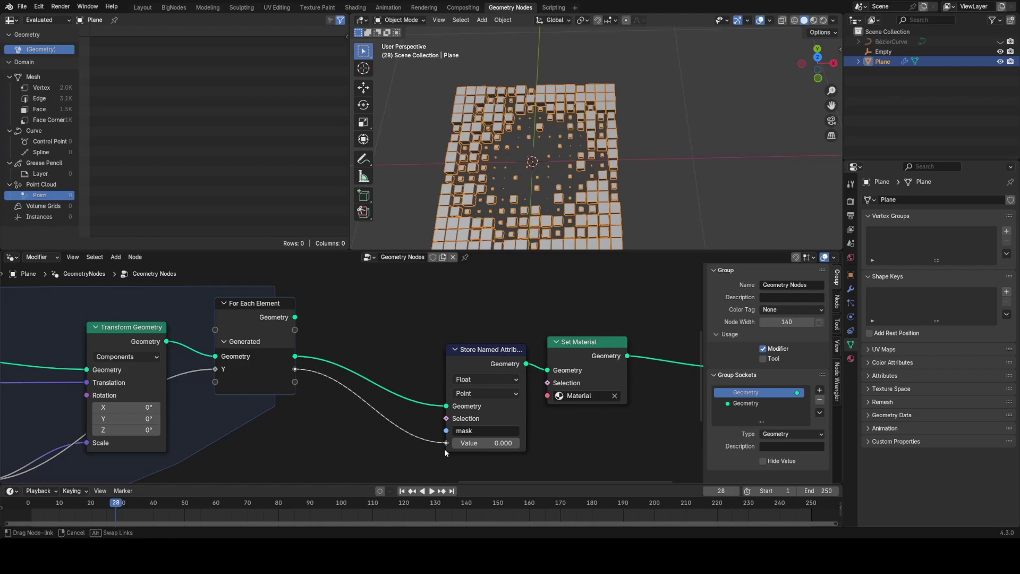
left_click_drag(445, 452, 445, 447)
Save the file and assign the existing Material to the plane in the Shader Editor, framing its nodes.
key("ctrl+s")
left_click(11, 257)
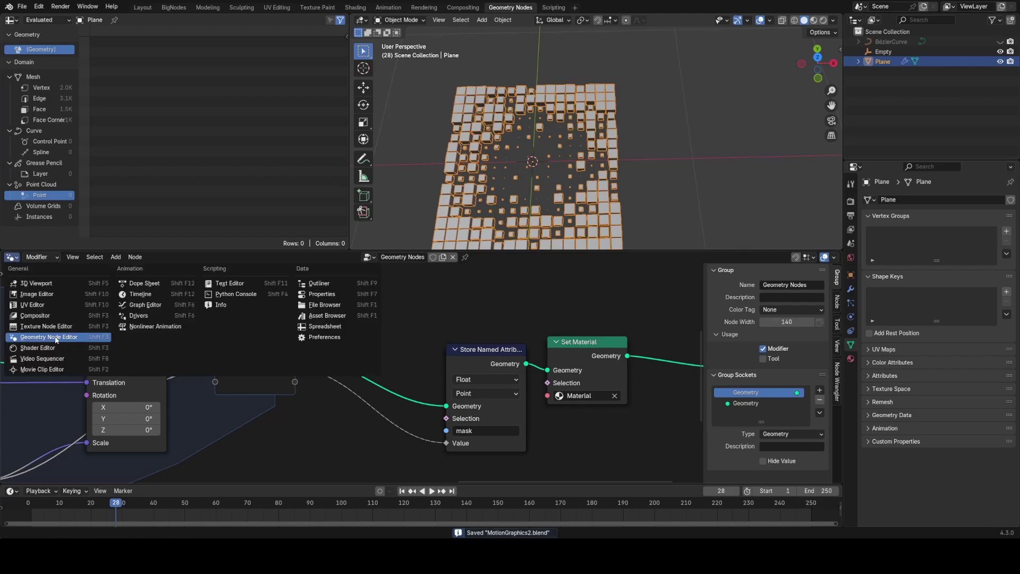
left_click(32, 348)
left_click(399, 257)
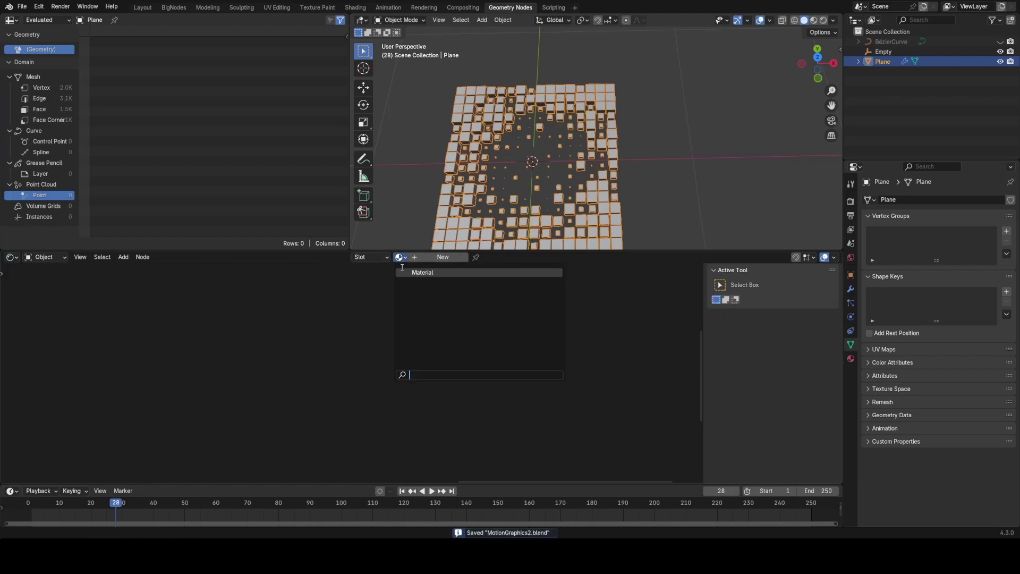
left_click(410, 272)
key("Home")
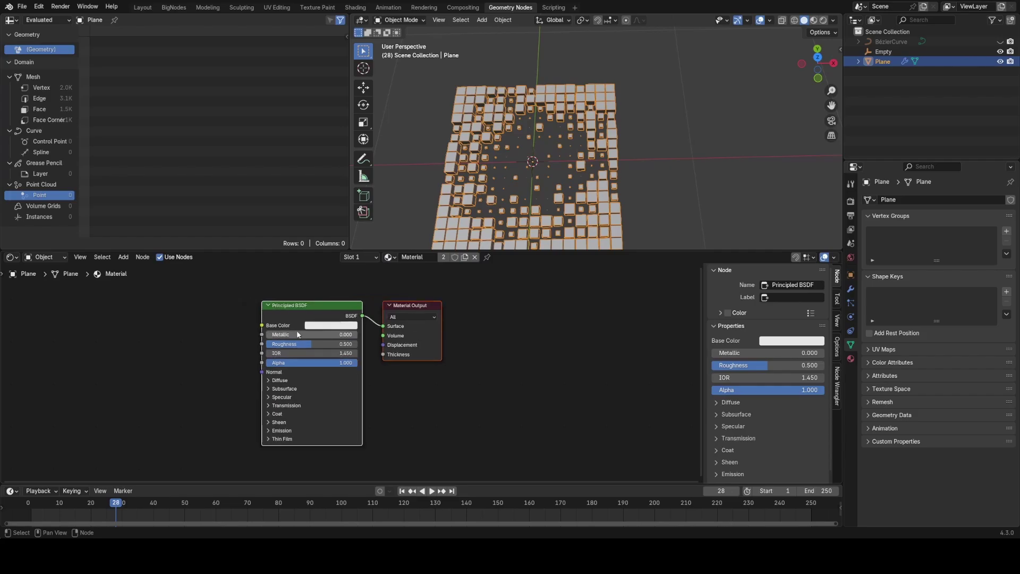
Add an Attribute node to the material and set its attribute name to "mask".
key("shift+a")
type("att")
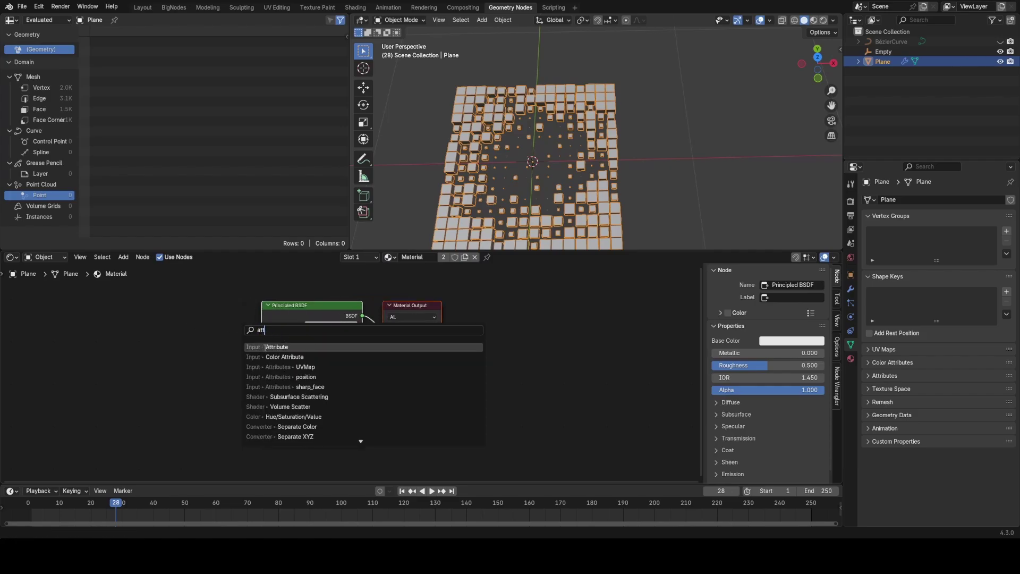
left_click(265, 346)
left_click(130, 353)
left_click(141, 383)
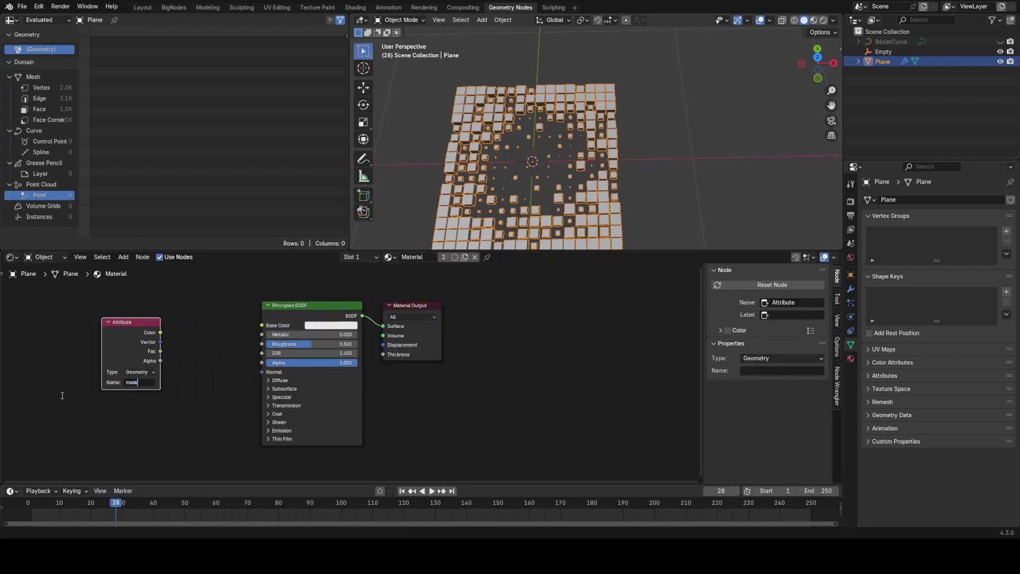
type("mask")
key("Return")
key("Home")
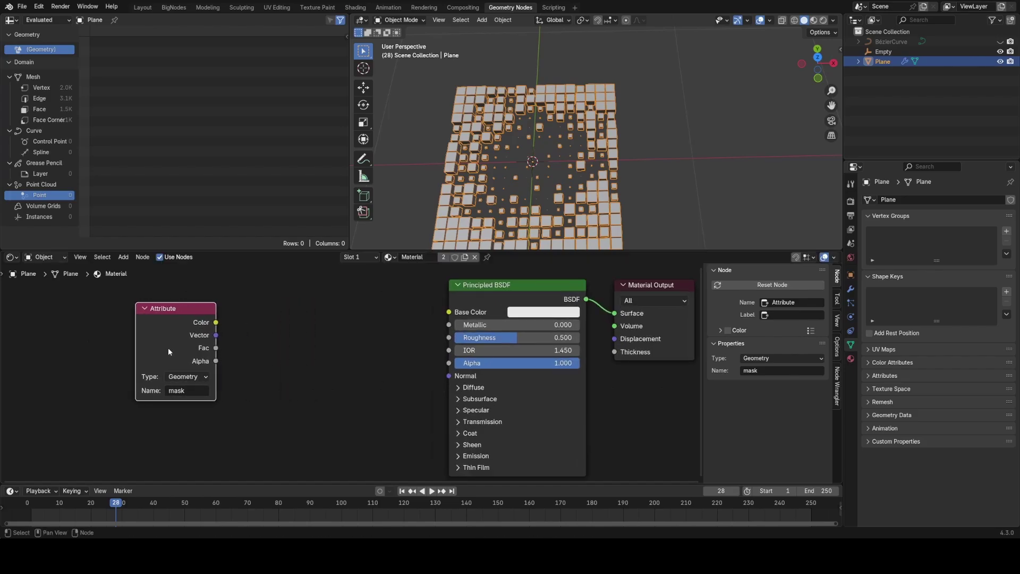
Feed the Attribute's Fac into a new Color Ramp, link the ramp's Color to Base Color, and switch the viewport to rendered shading.
left_click_drag(216, 348, 270, 325)
type("ram")
key("Return")
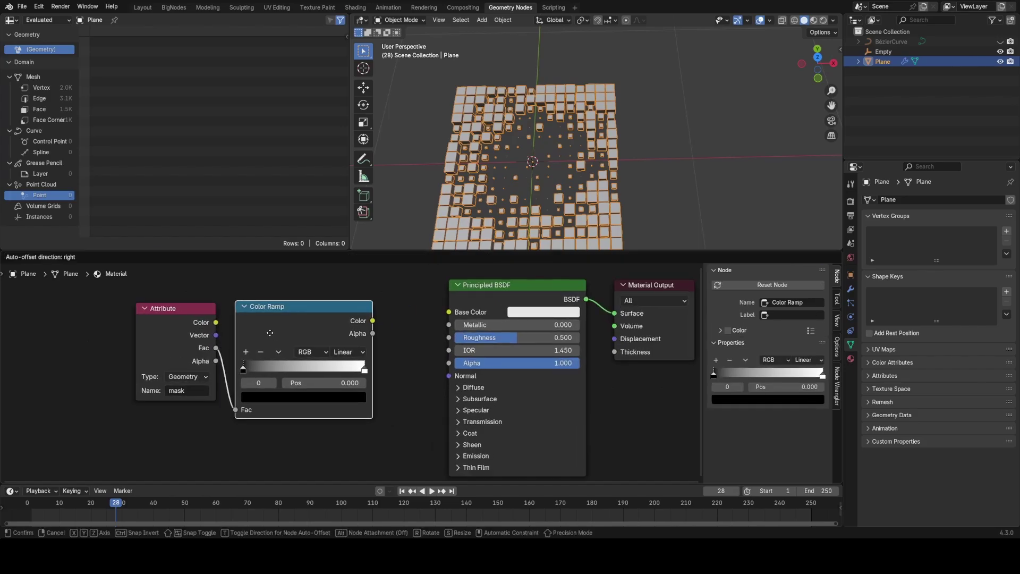
left_click(269, 333)
left_click_drag(371, 320, 449, 312)
key("z")
left_click(606, 136)
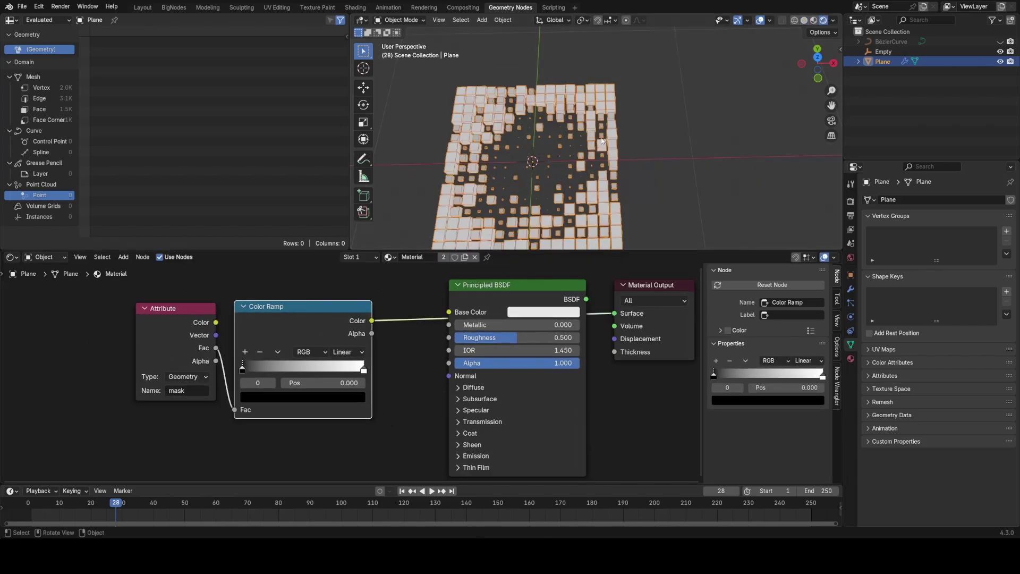
middle_click_drag(605, 135, 619, 148)
Move the ramp's black stop to position 0.600 and link its Color to Metallic instead of Base Color.
left_click_drag(242, 368, 327, 374)
left_click_drag(372, 320, 385, 318)
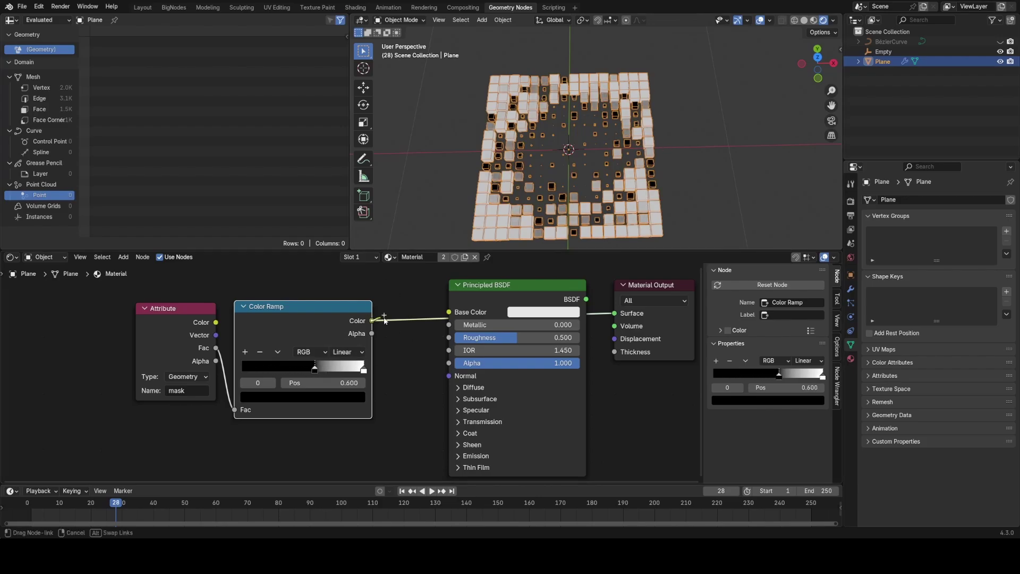
left_click_drag(452, 338, 449, 325)
middle_click_drag(340, 307, 322, 340)
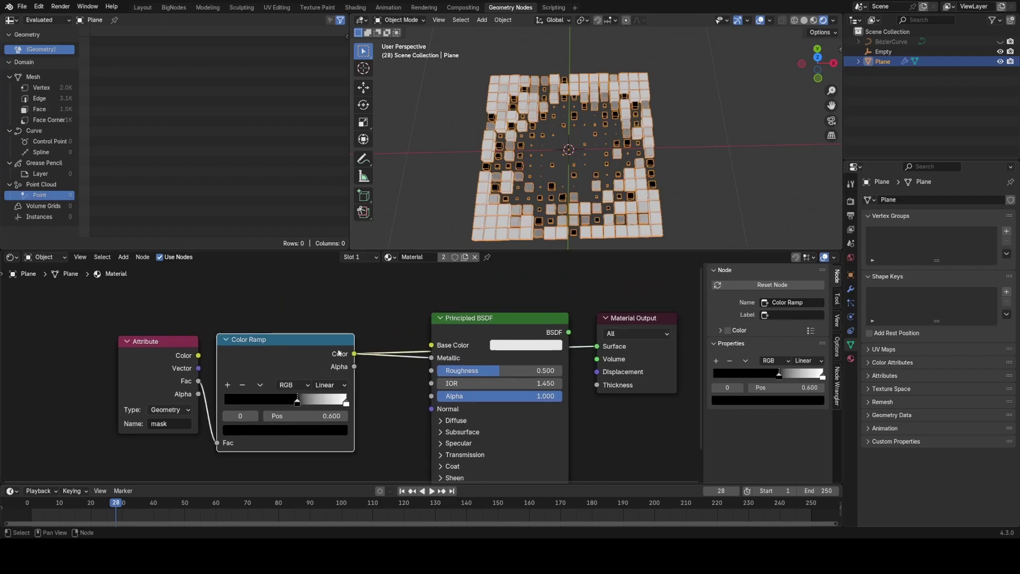
left_click_drag(322, 354, 322, 373)
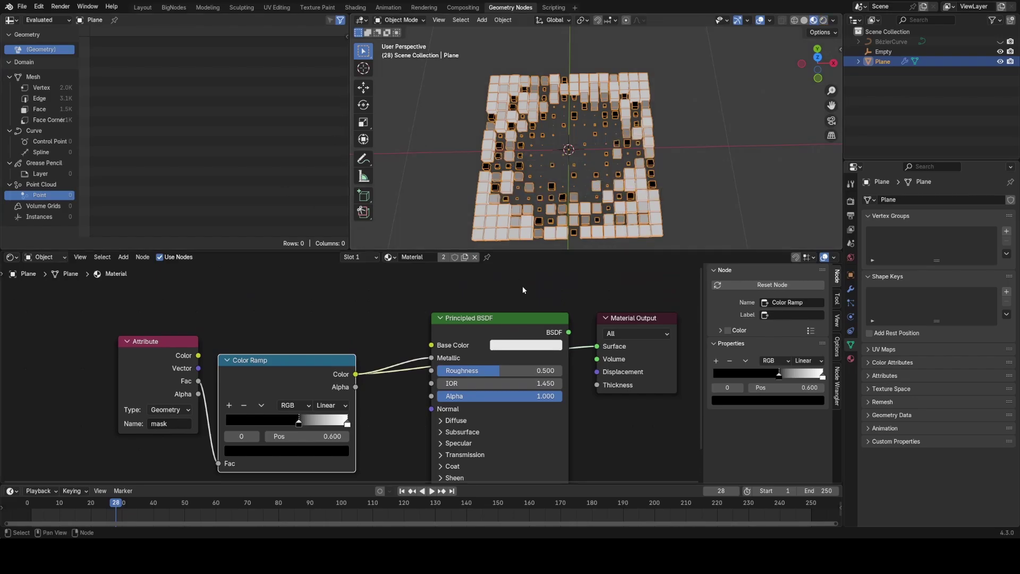
left_click(528, 321)
Deselect the plane, hide the viewport overlays and play the animation to examine the metallic effect on the cubes.
scroll(541, 178, "up", 3)
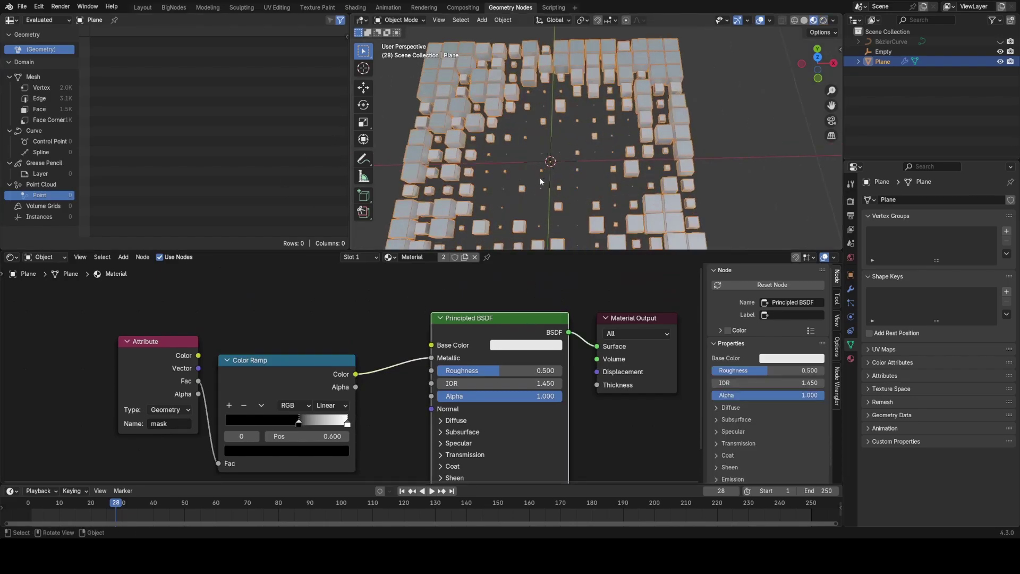
left_click(540, 178)
key("alt+shift+z")
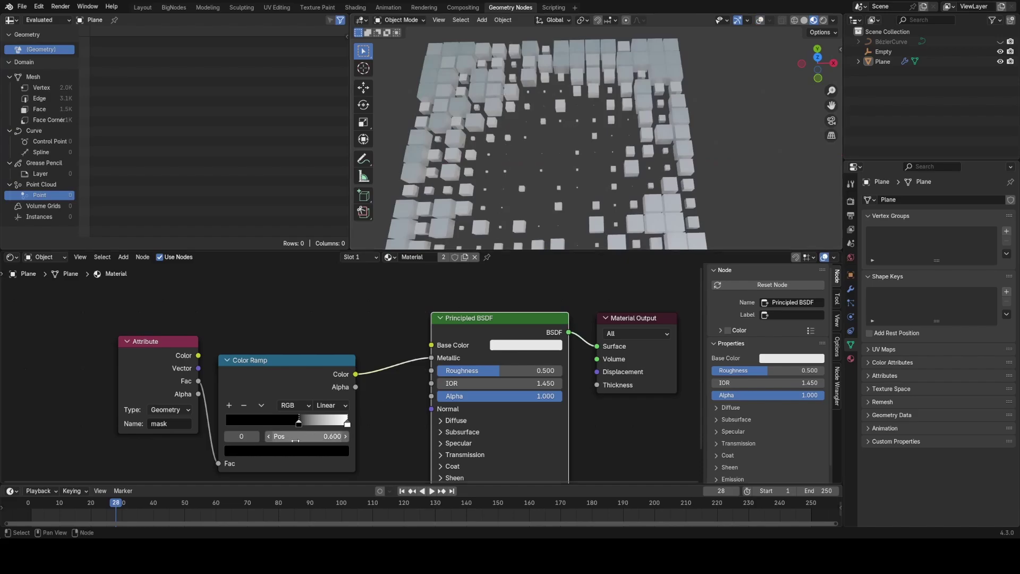
left_click_drag(78, 500, 71, 500)
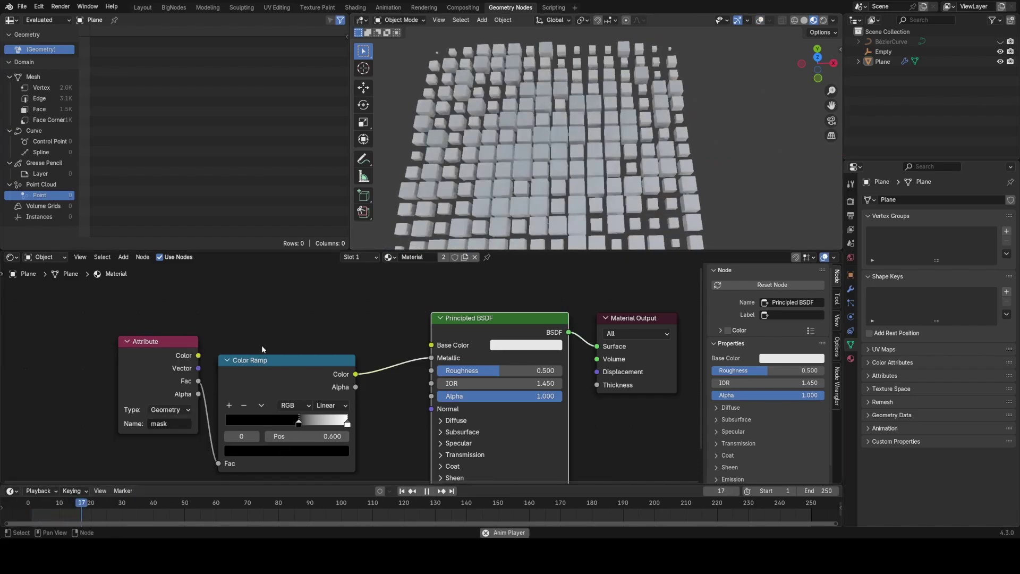
key("space")
Add a second Color Ramp from the Attribute's Fac, running from grey to light peach, and link its Color to Base Color.
middle_click_drag(329, 328, 411, 334)
left_click_drag(350, 381, 361, 391)
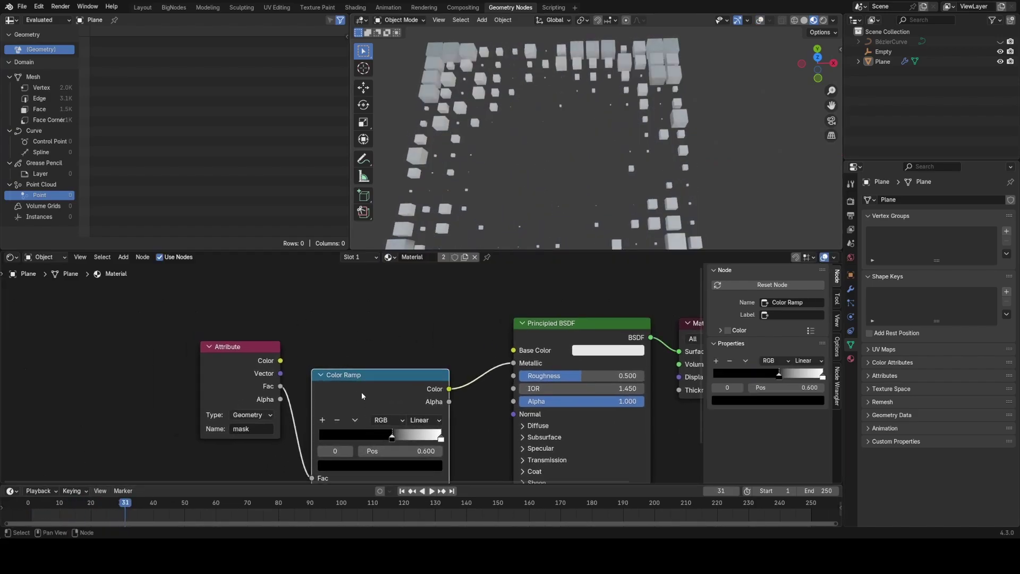
left_click_drag(239, 347, 129, 333)
left_click_drag(171, 372, 235, 334)
type("ramp")
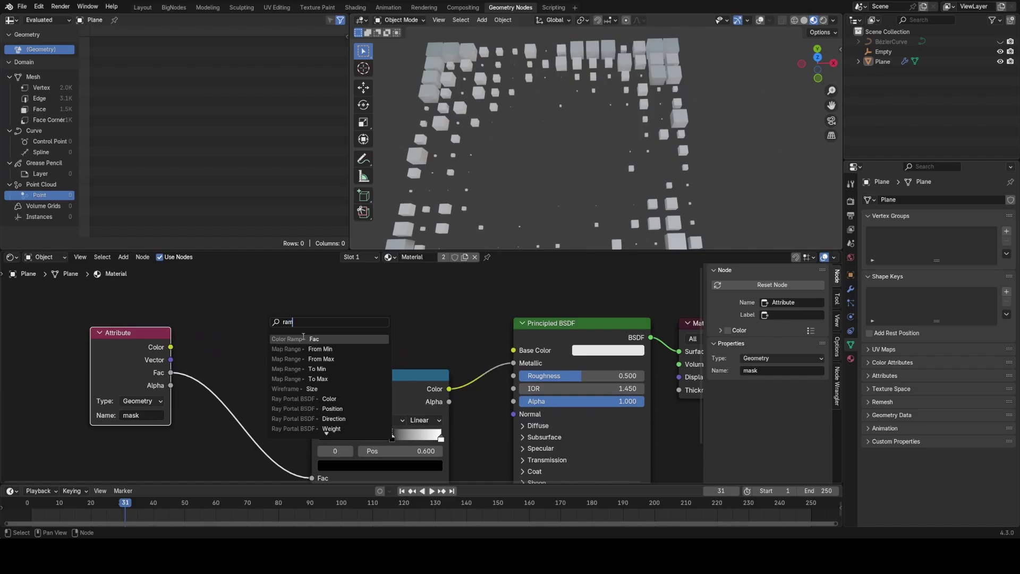
key("Return")
left_click(434, 291)
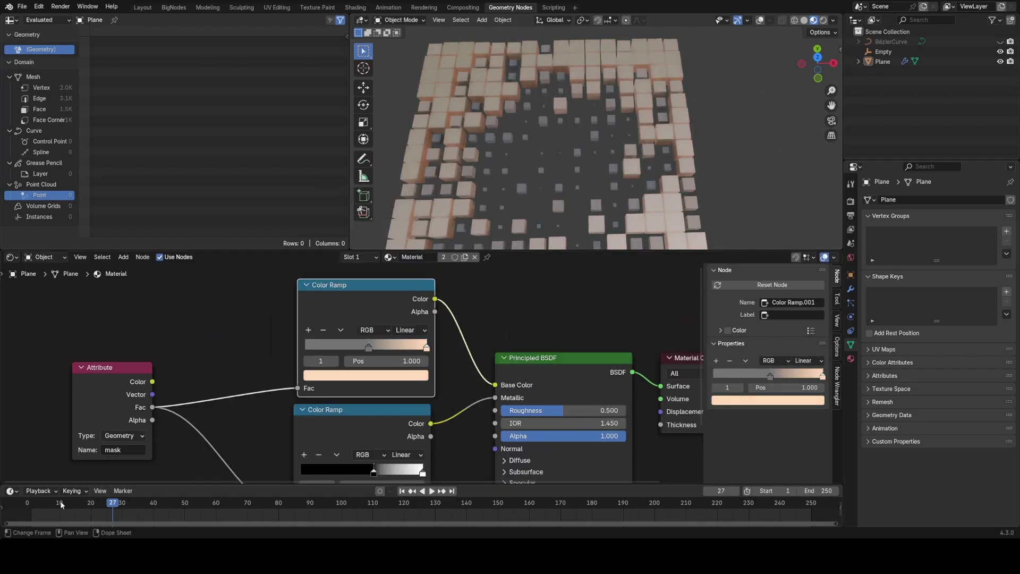
Play the animation from the start to check the mask-driven colours on the cubes.
key("shift+Left")
key("space")
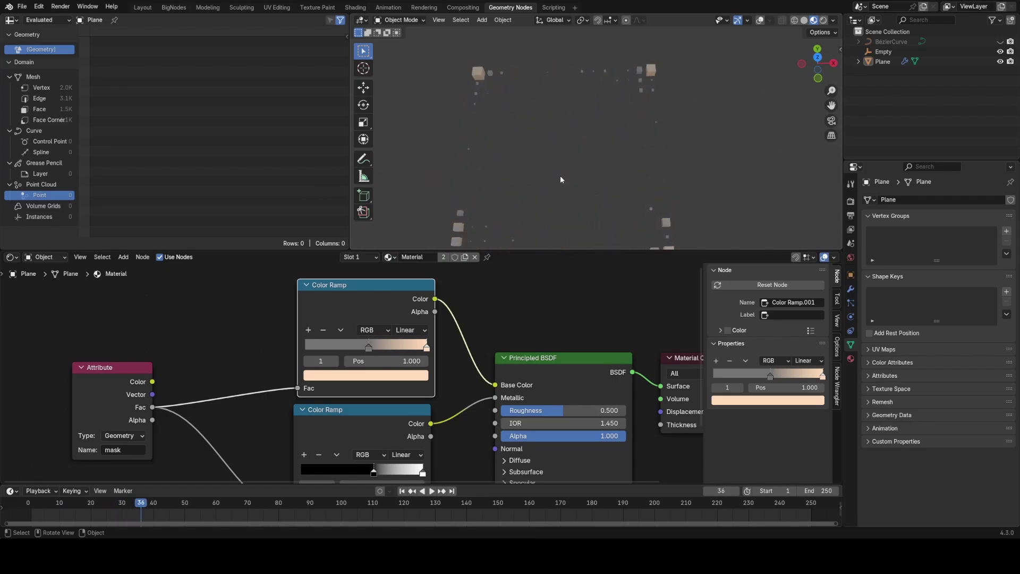
key("space")
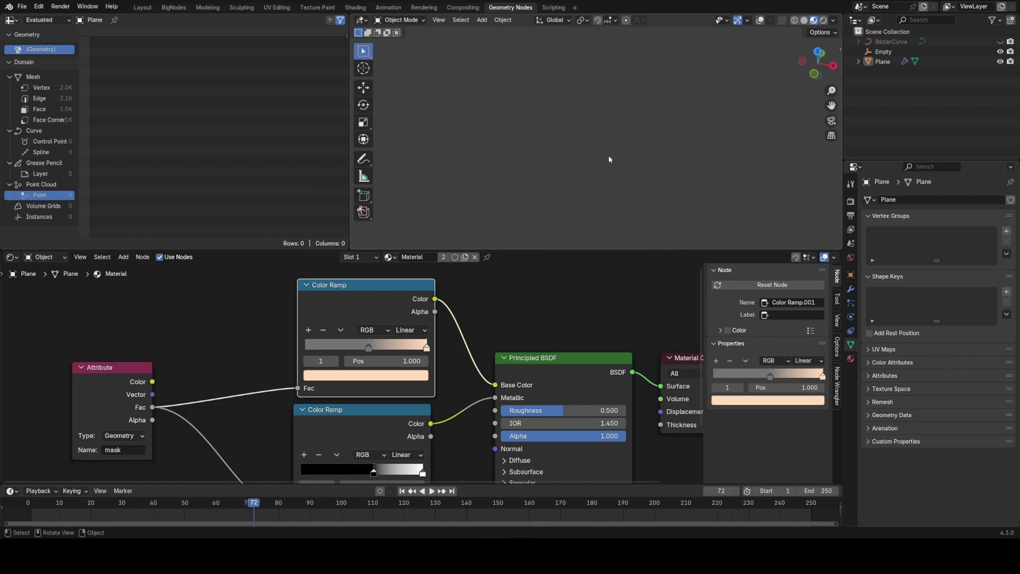
Unhide the BézierCurve, turn the viewport overlays back on and open the curve in Edit Mode.
left_click(900, 44)
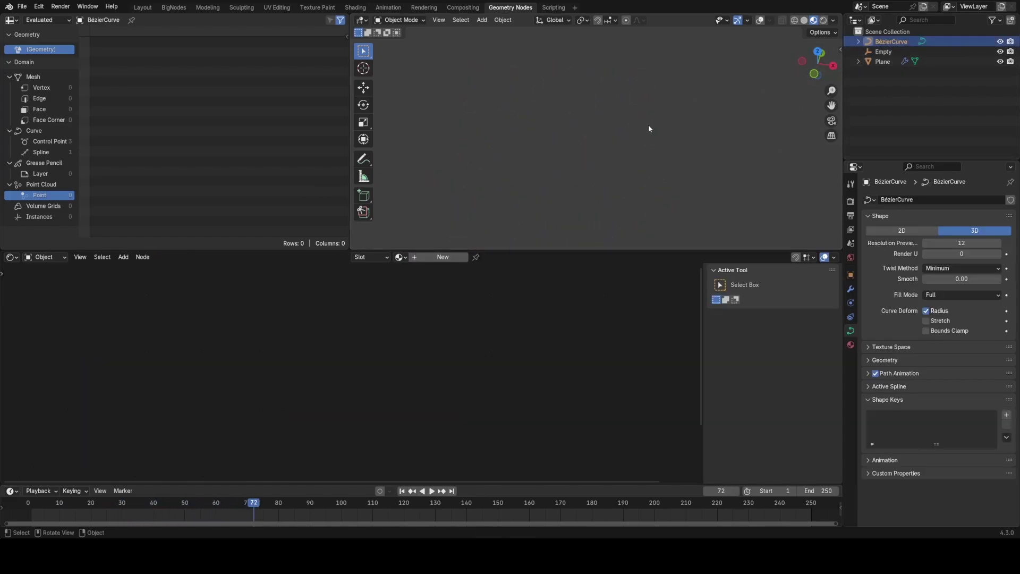
key("Tab")
key("Tab")
key("z")
left_click(610, 83)
mouse_move(622, 107)
middle_mouse_down()
mouse_move(635, 119)
mouse_move(678, 75)
mouse_move(624, 152)
middle_mouse_up()
key("Tab")
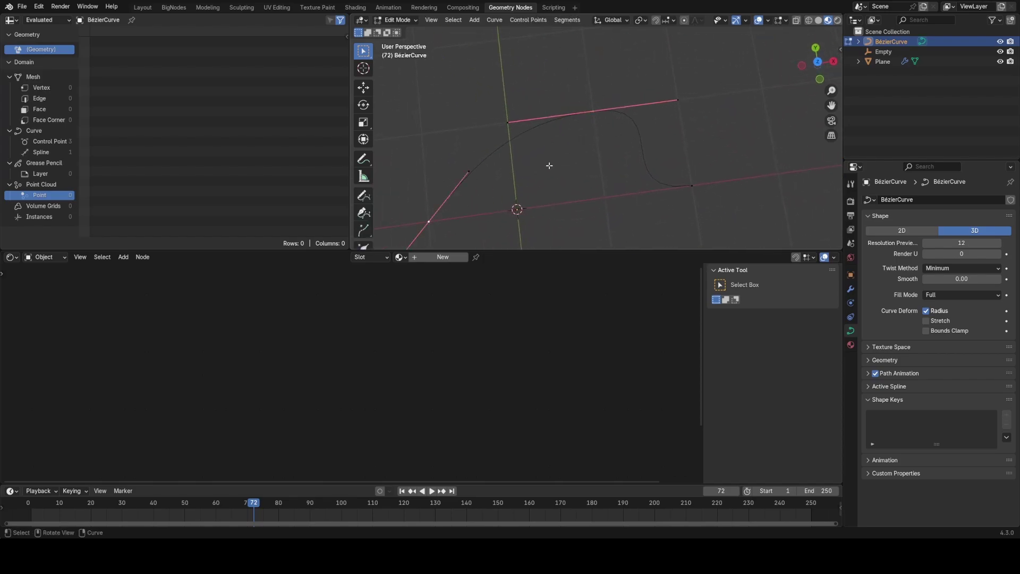
Subdivide the curve's rising segment and move the new point in the XY plane close to the peak.
right_click(561, 135)
left_click(561, 135)
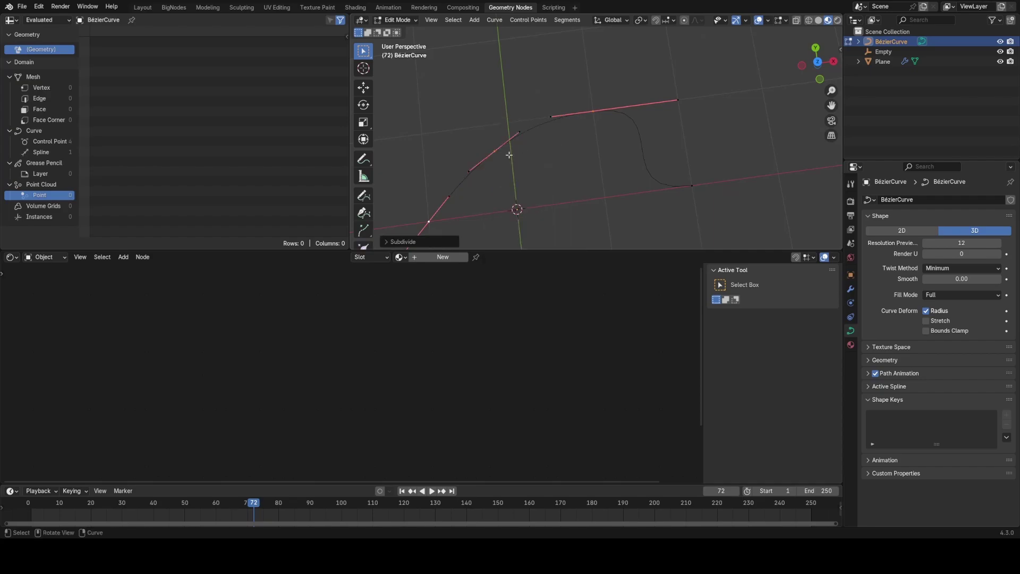
left_click(502, 154)
key("g")
key("shift+z")
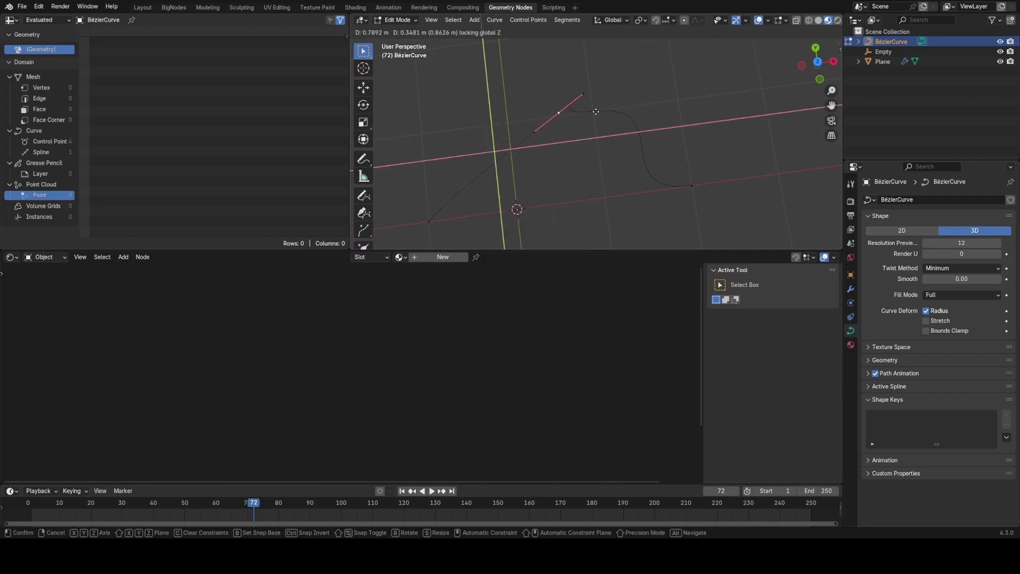
left_click(585, 101)
Rotate the new point's handles about -35 degrees around the Z axis to flatten the curve there.
key("r")
key("y")
right_click(598, 96)
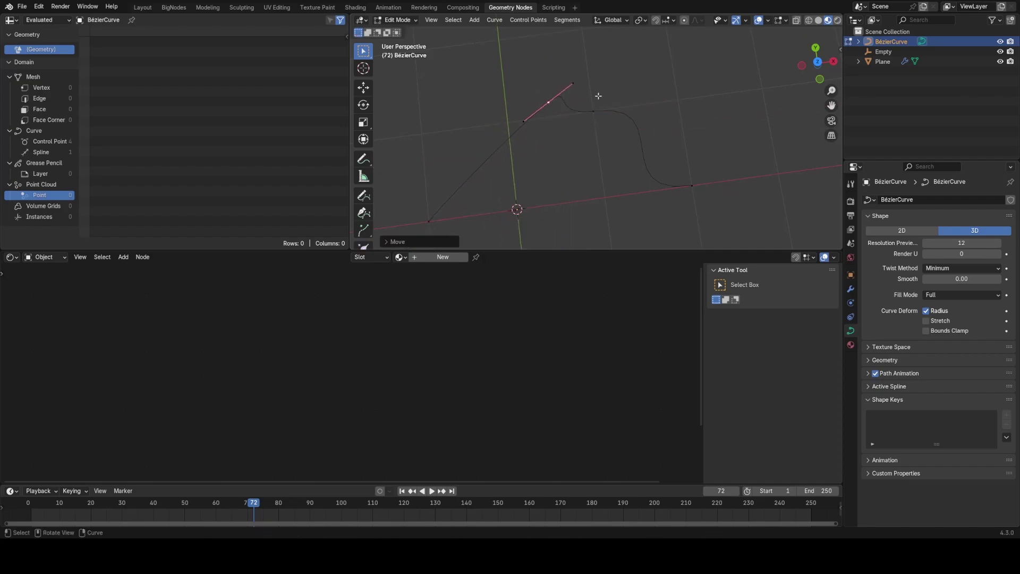
key("r")
key("z")
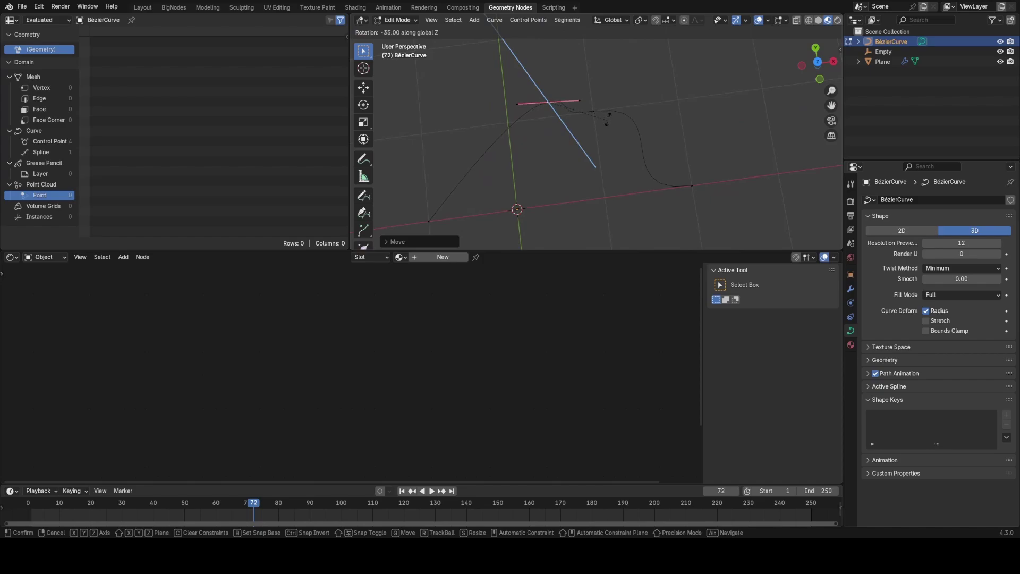
left_click(608, 120)
Shrink the handles of the point following the new one and rotate them around Z to follow the descent.
left_click(594, 111)
key("s")
left_click(629, 125)
key("r")
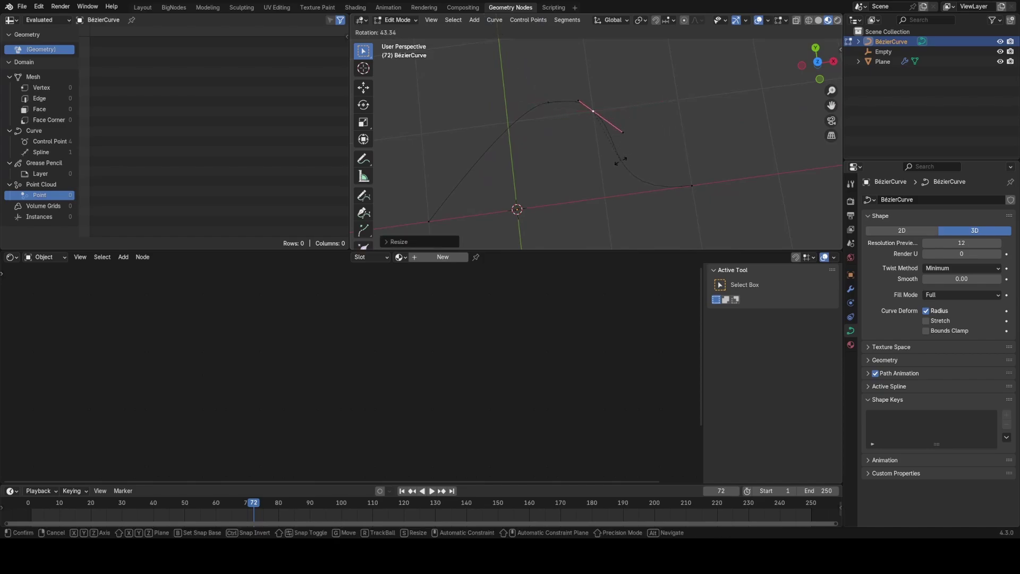
key("z")
left_click(591, 166)
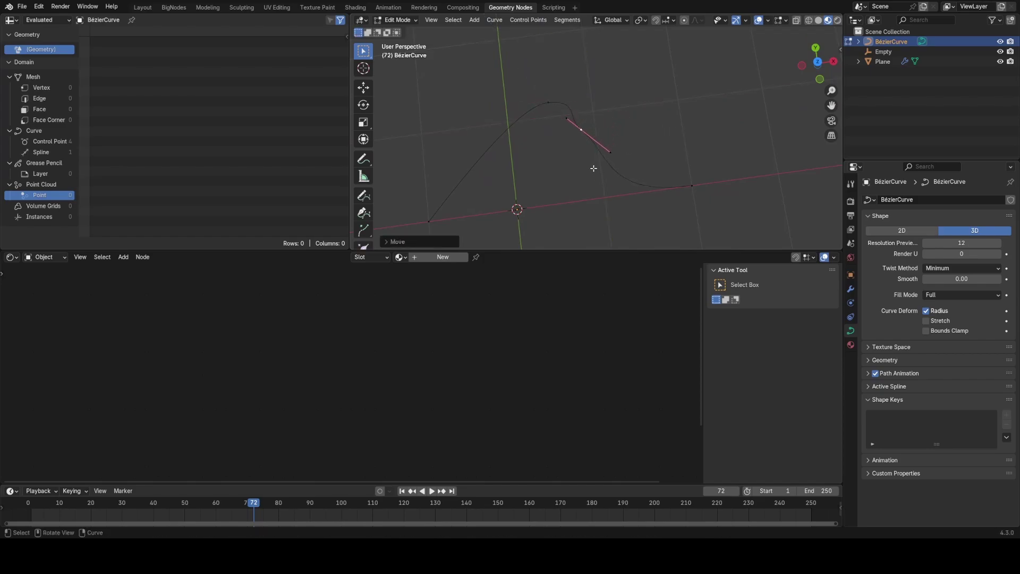
Lower the added curve point slightly within the XY plane.
left_click(552, 105)
key("g")
key("shift+z")
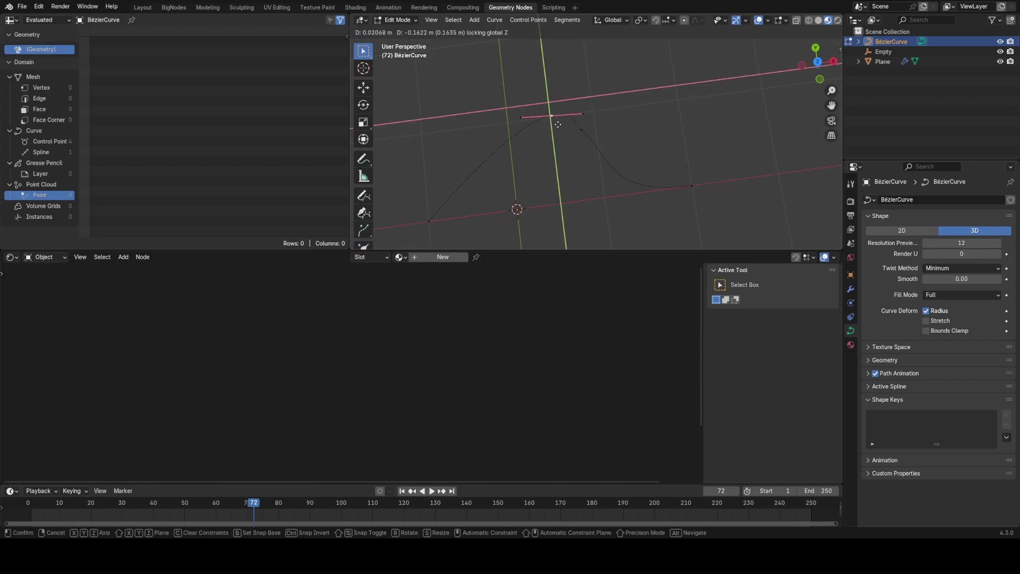
left_click(557, 118)
Raise the neighbouring point in the XY plane to form the peak, level its handles around Z, and leave Edit Mode.
left_click(582, 130)
key("g")
key("shift+z")
left_click(582, 108)
key("r")
key("z")
left_click(640, 102)
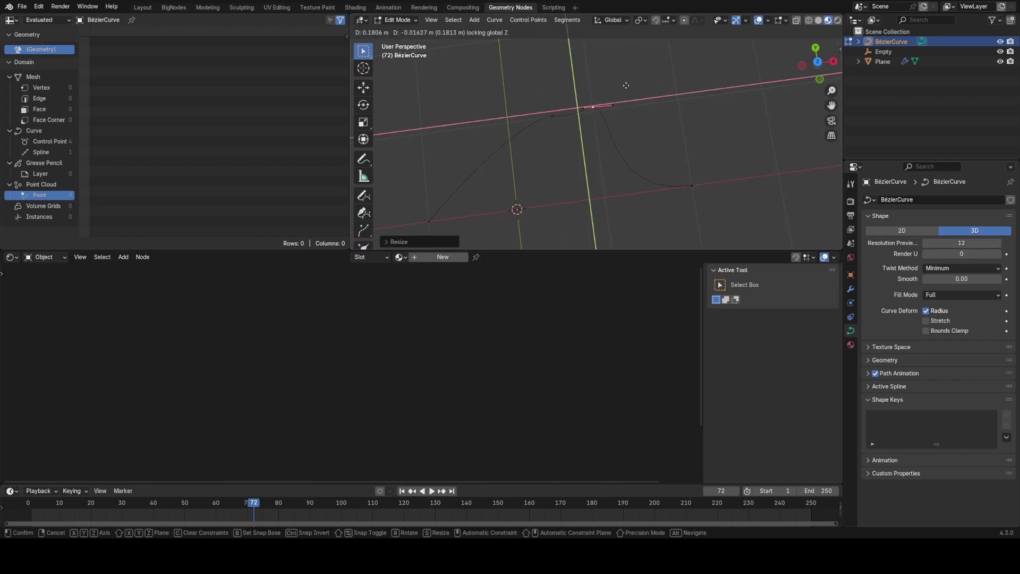
key("Tab")
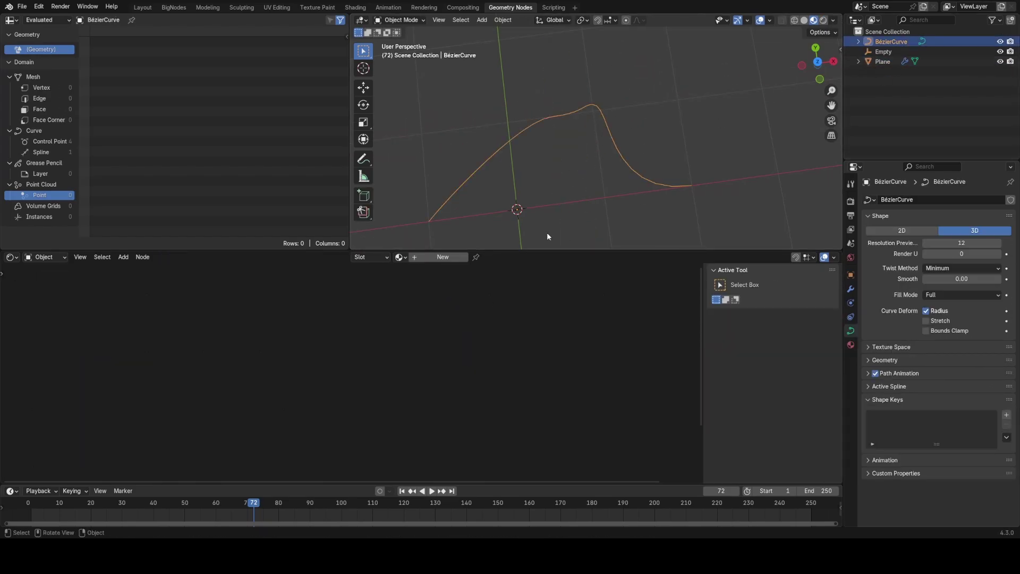
Replay the animation from the start and scrub to frame 21 to examine the cubes' scale with the reshaped curve.
left_click(31, 502)
key("space")
key("space")
key("space")
middle_click_drag(579, 146, 636, 101, "shift")
scroll(641, 108, "up", 6)
middle_click_drag(513, 181, 555, 153, "shift")
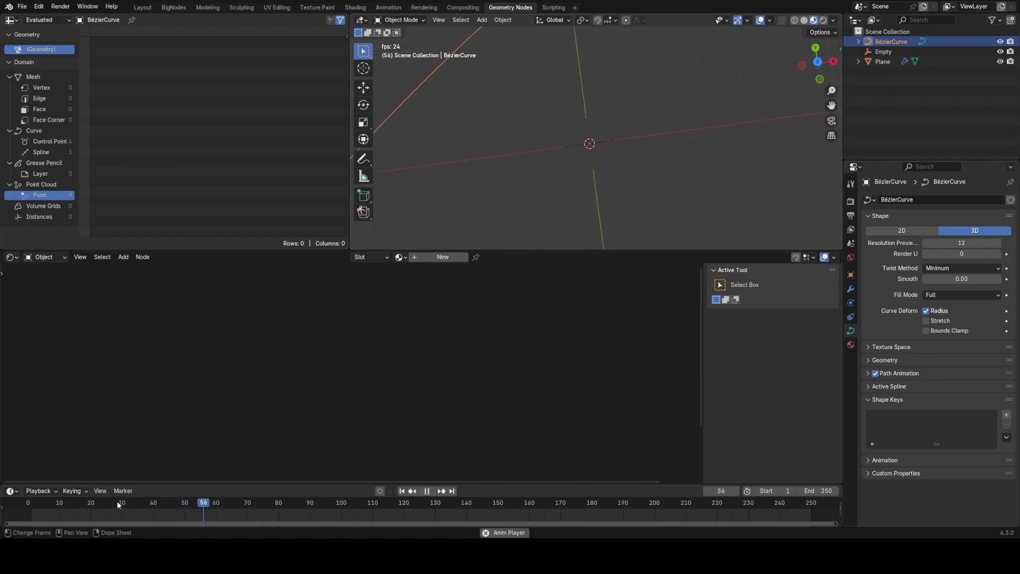
left_click_drag(119, 503, 93, 503)
key("space")
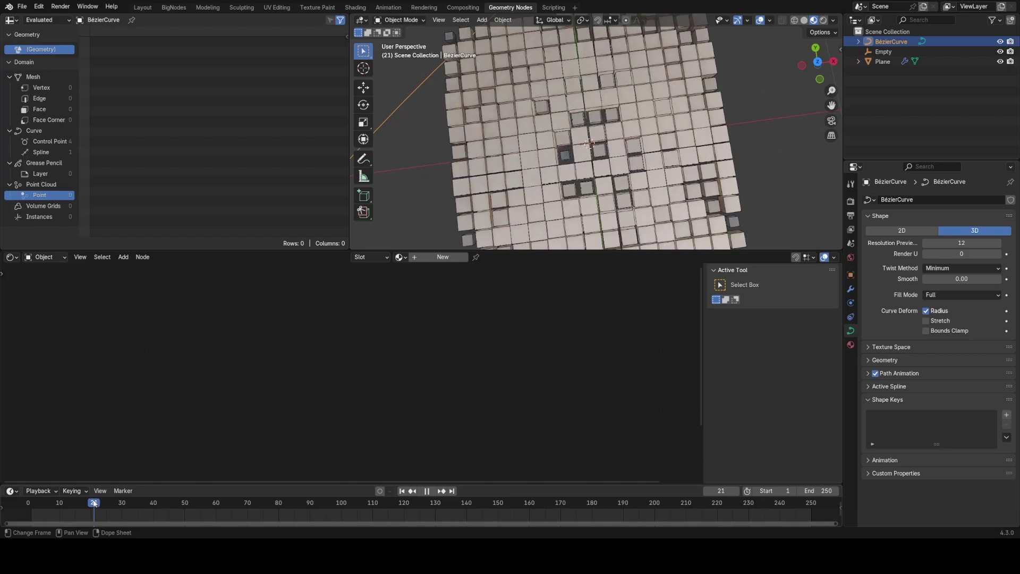
Move the BézierCurve's peak point down slightly along the Y axis in Edit Mode.
scroll(645, 76, "down", 3)
key("Tab")
middle_click_drag(645, 75, 615, 115, "shift")
left_click(636, 69)
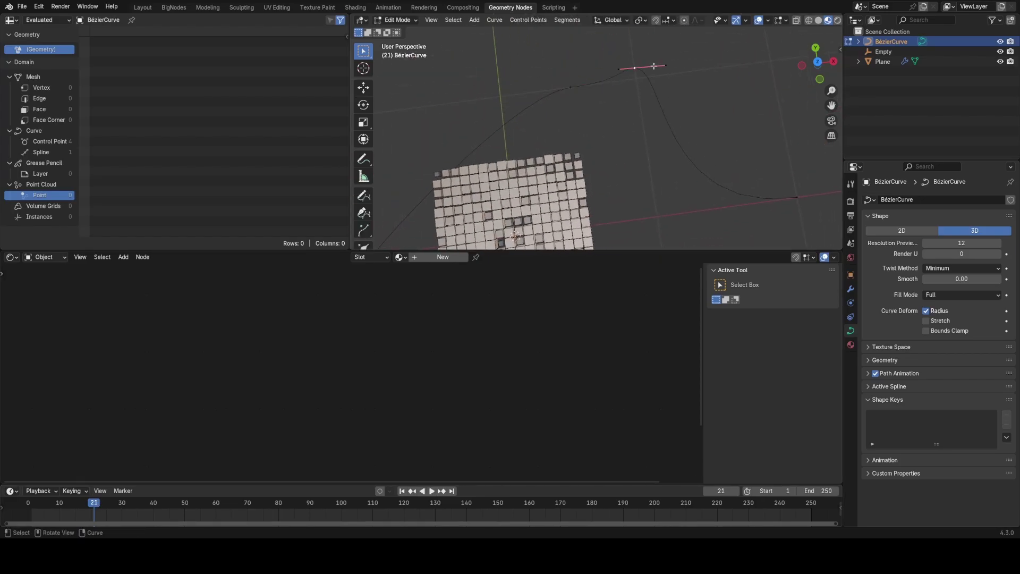
key("g")
key("y")
left_click(662, 100)
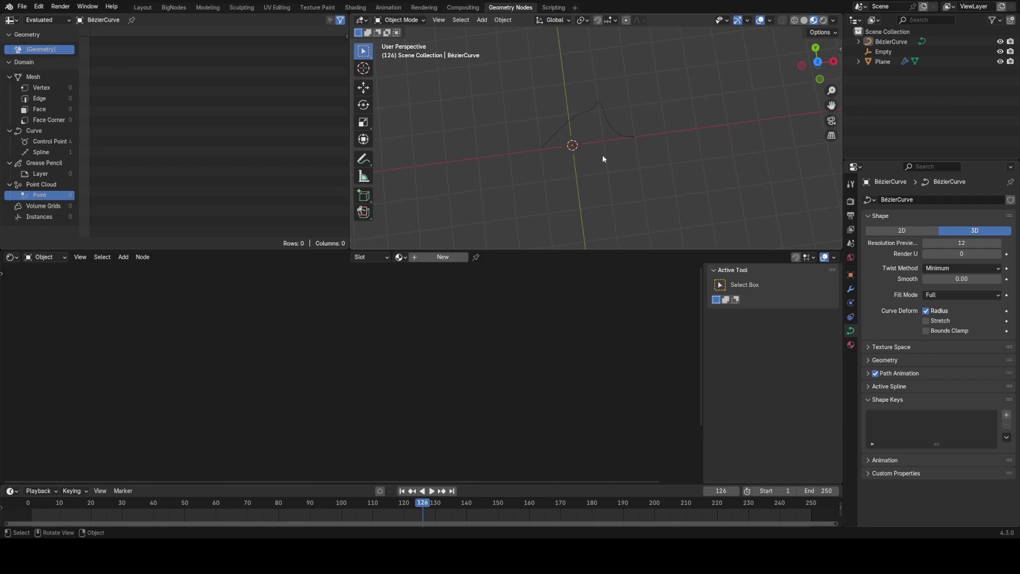
Select the plane again and switch the node area from the shader to the Geometry Nodes editor.
left_click(605, 117)
scroll(576, 157, "up", 2)
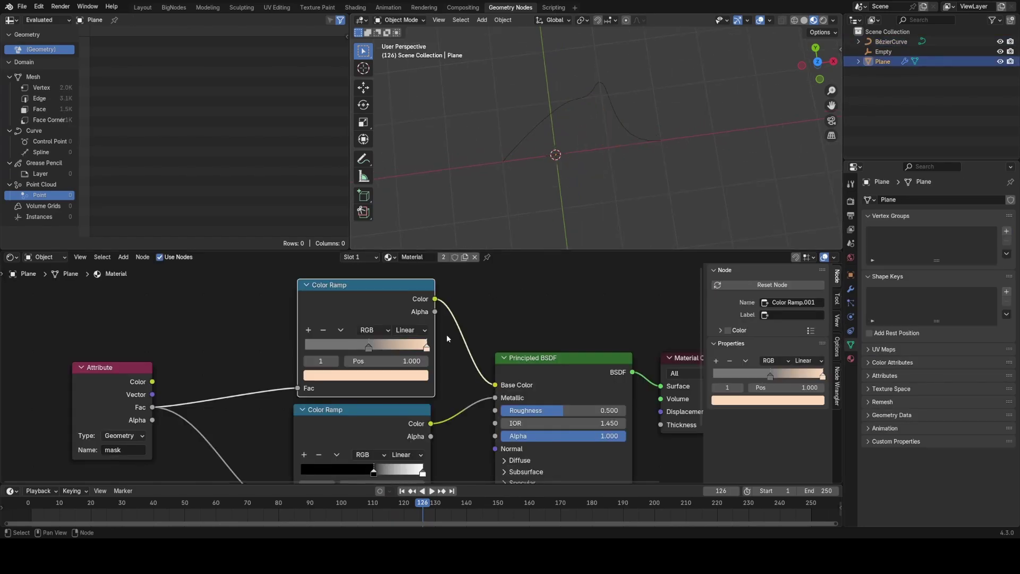
left_click(11, 257)
left_click(71, 328)
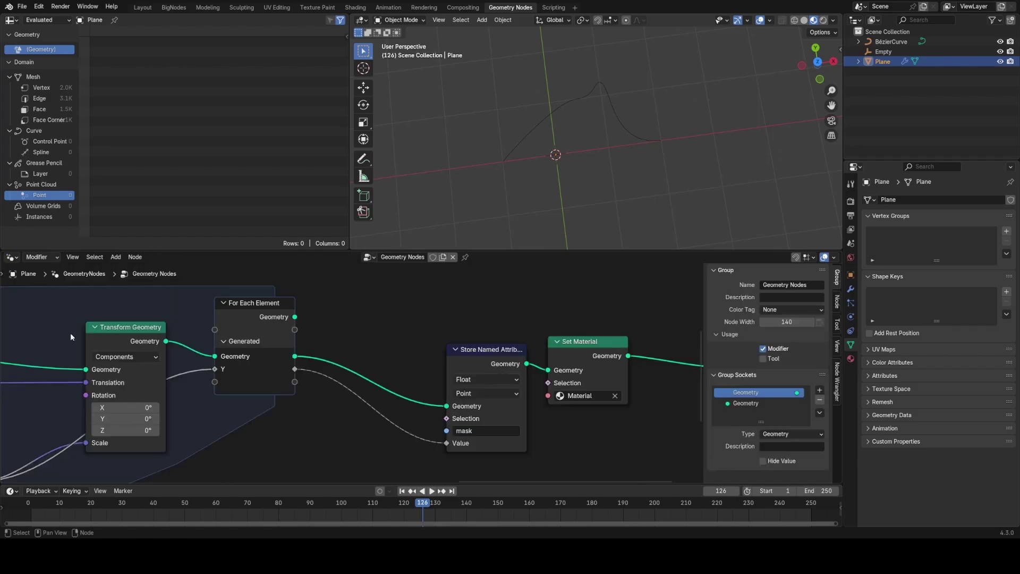
Preview the NodeGroup's Curve output with a Viewer node to examine the extended curve, and delete the Viewer.
scroll(297, 391, "down", 3)
scroll(298, 395, "down", 4)
middle_click_drag(133, 431, 377, 394)
scroll(498, 374, "up", 5)
left_click(467, 358, "ctrl+shift")
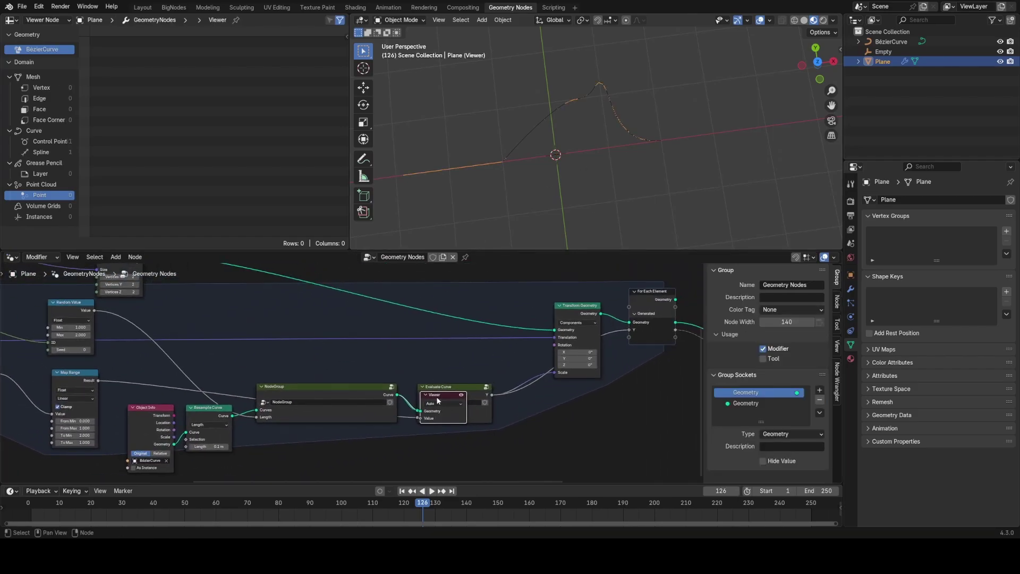
left_click_drag(439, 402, 455, 354)
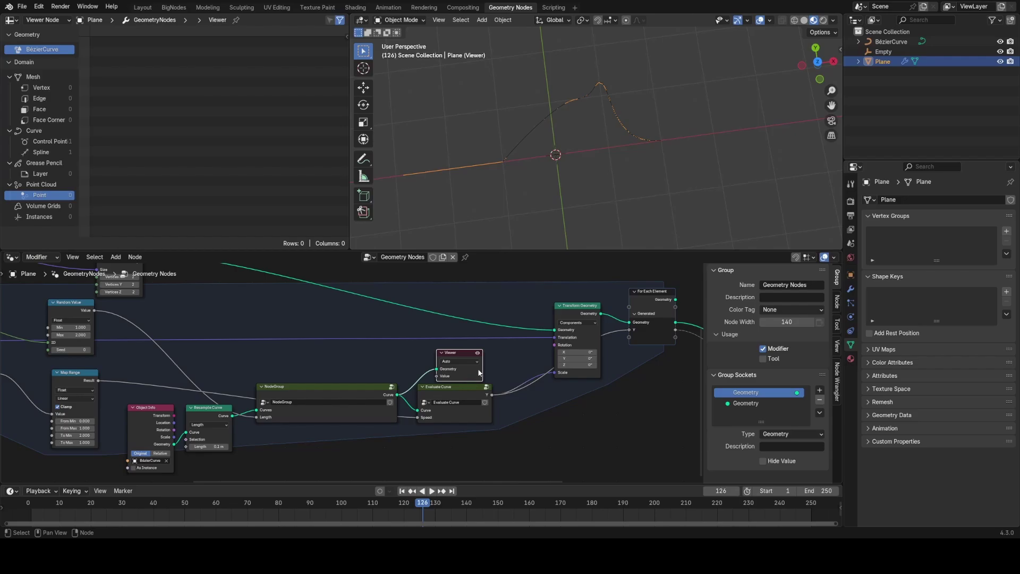
key("x")
Save the file with the finished geometry node tree.
scroll(480, 371, "down", 4)
middle_click_drag(480, 369, 395, 380)
scroll(395, 381, "up", 2)
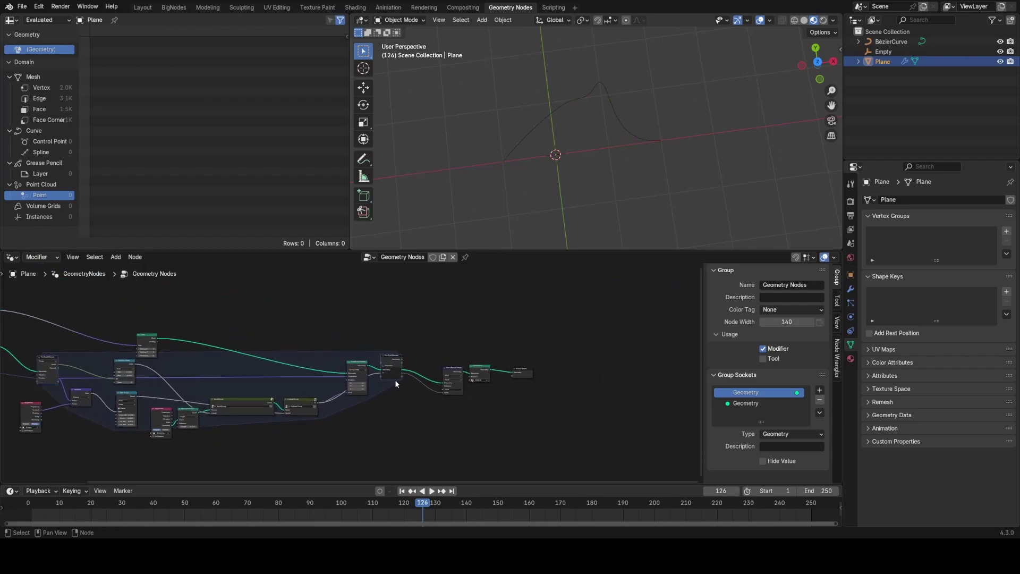
key("ctrl+s")
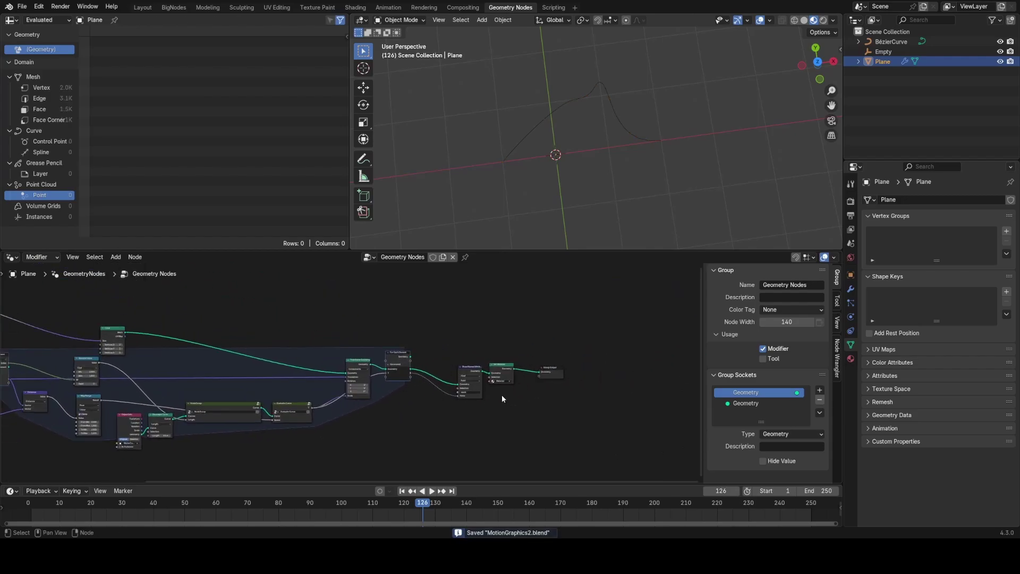